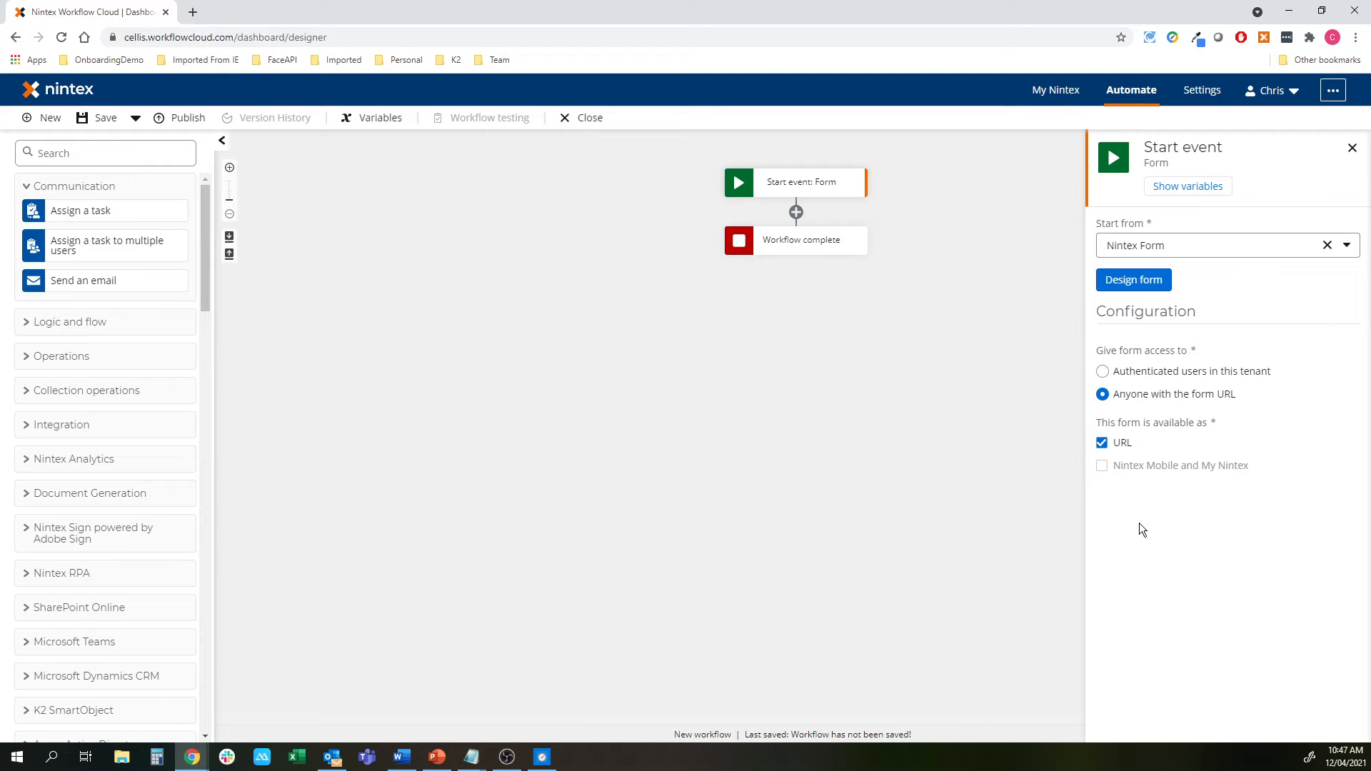
# Restrict start form access to authenticated users in this tenant and open the form designer
pyautogui.click(1122, 377)
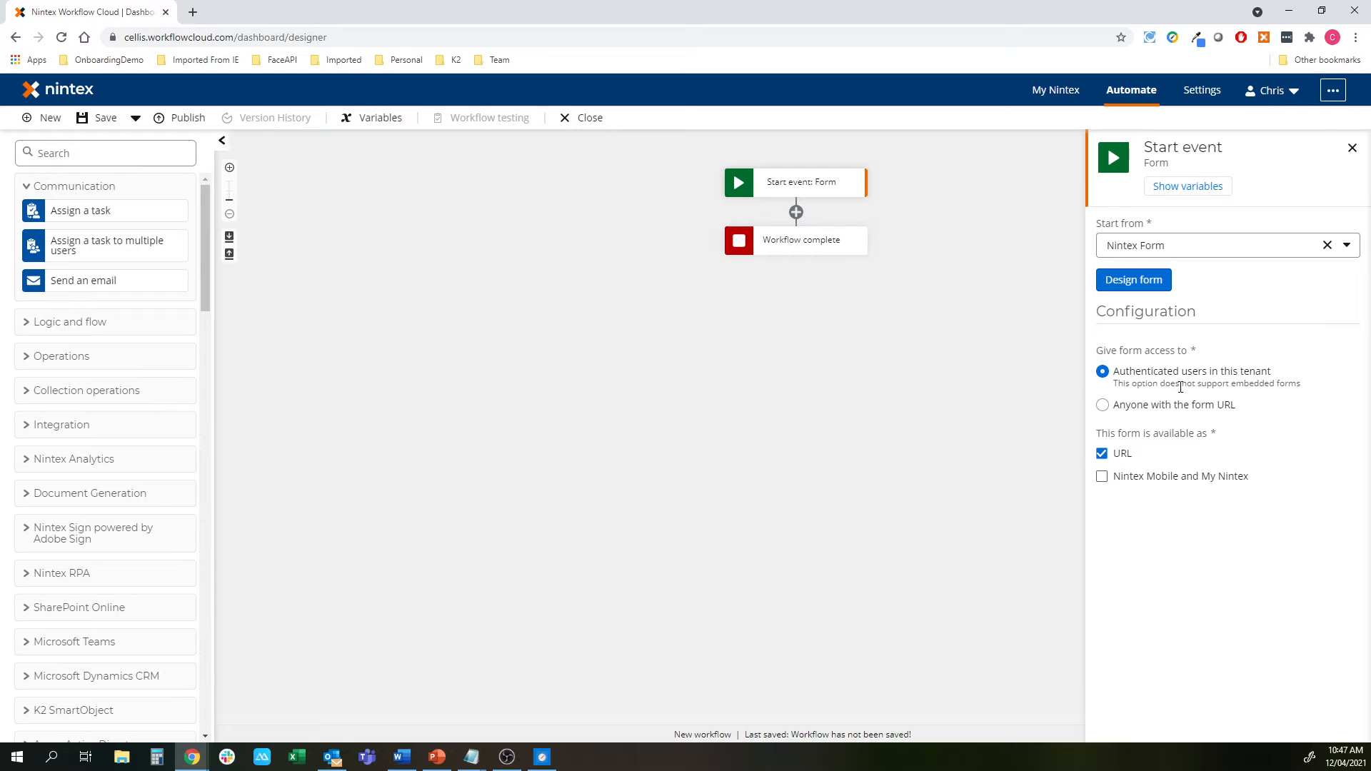
pyautogui.click(1143, 286)
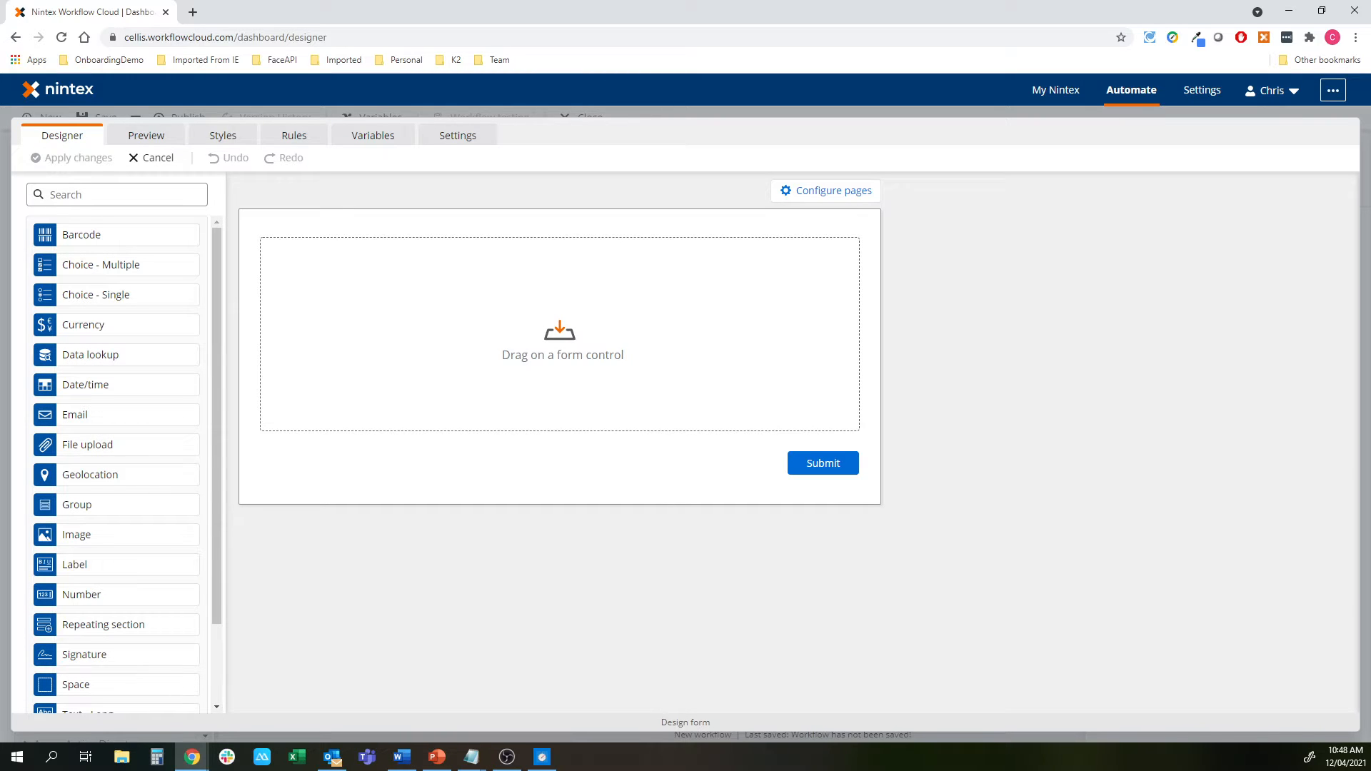
# Place the Word test-drive agreement window beside the empty form designer
pyautogui.hotkey('alt', 'Tab')
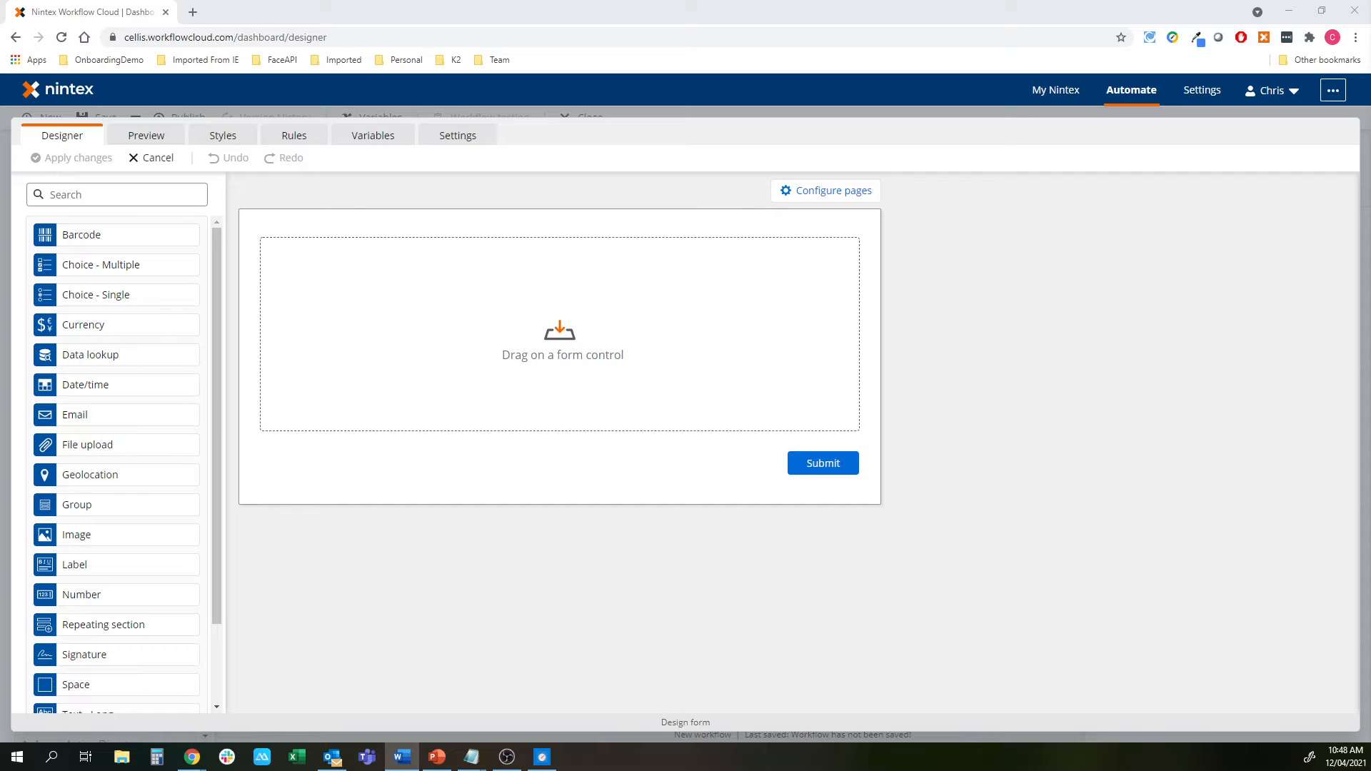
pyautogui.moveTo(1370, 26); pyautogui.dragTo(1110, 27)
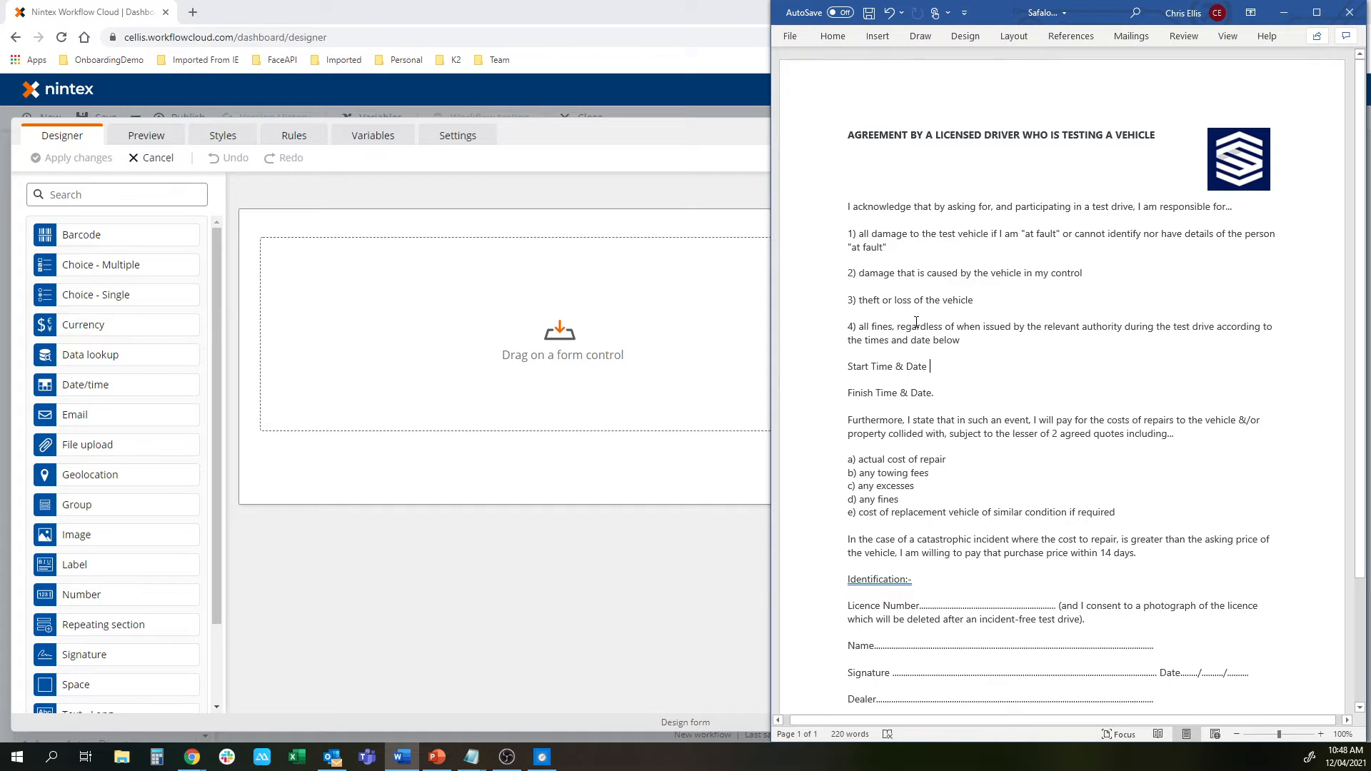
# Scroll the Word agreement down to its vehicle fields, then move Word off-screen
pyautogui.scroll(-1, 917, 318)
pyautogui.scroll(-3, 982, 416)
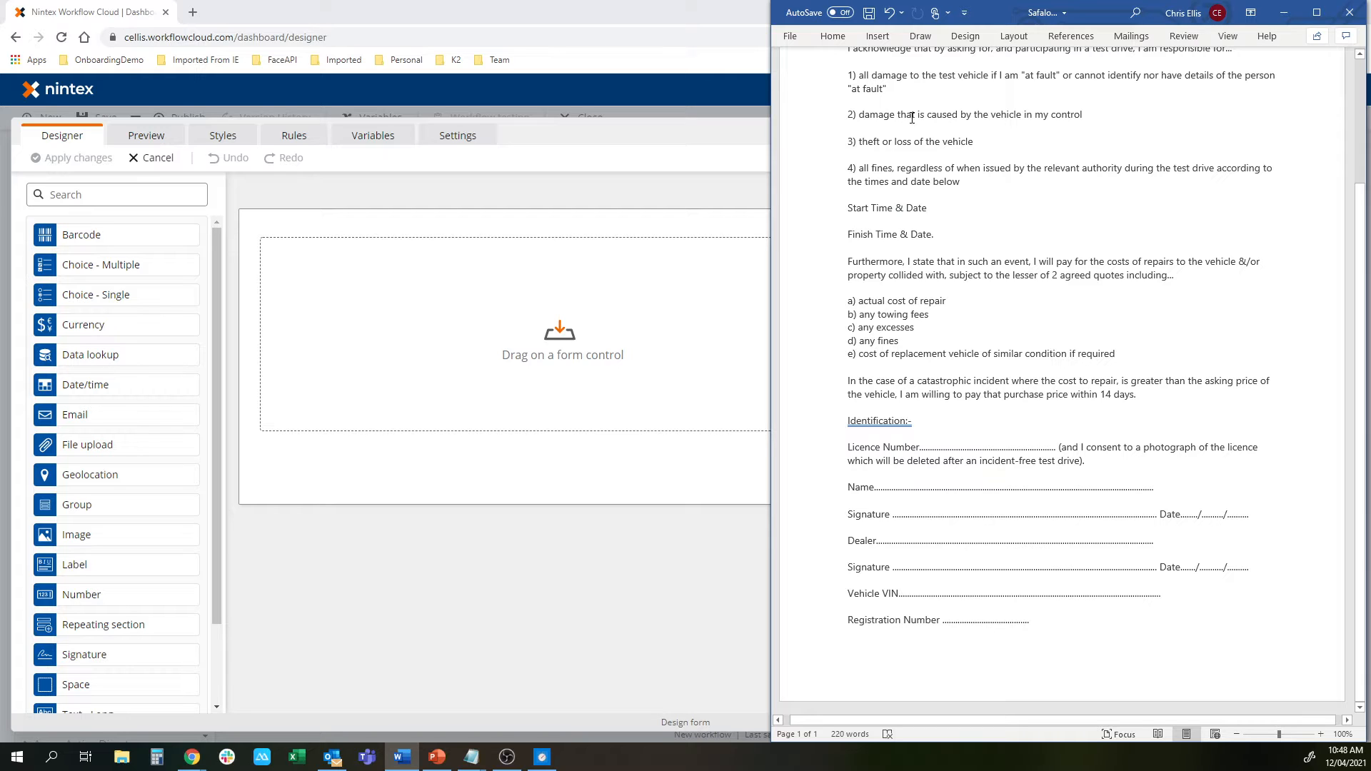
pyautogui.moveTo(988, 15); pyautogui.dragTo(1370, 15)
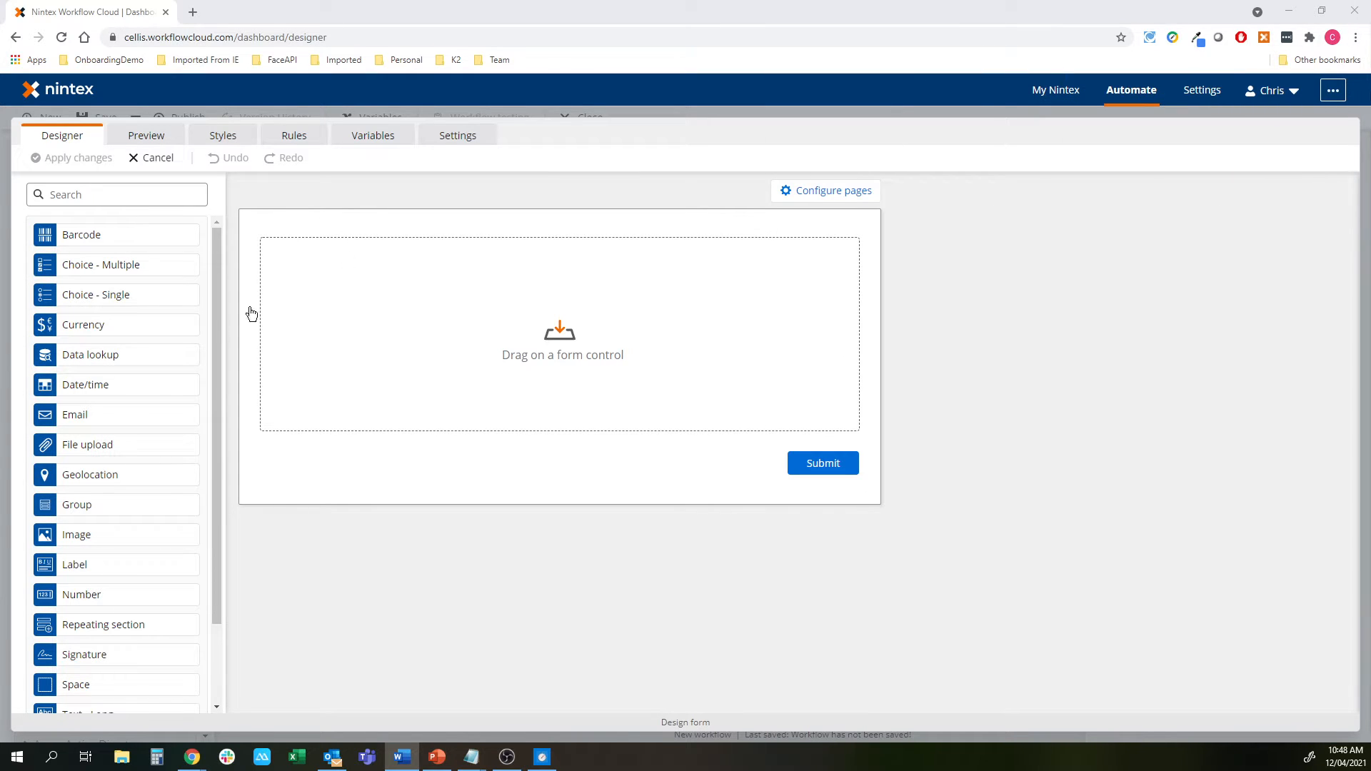
# Place a label beside an image, then a second label, a Yes/no field and a group
pyautogui.moveTo(79, 565); pyautogui.dragTo(416, 264)
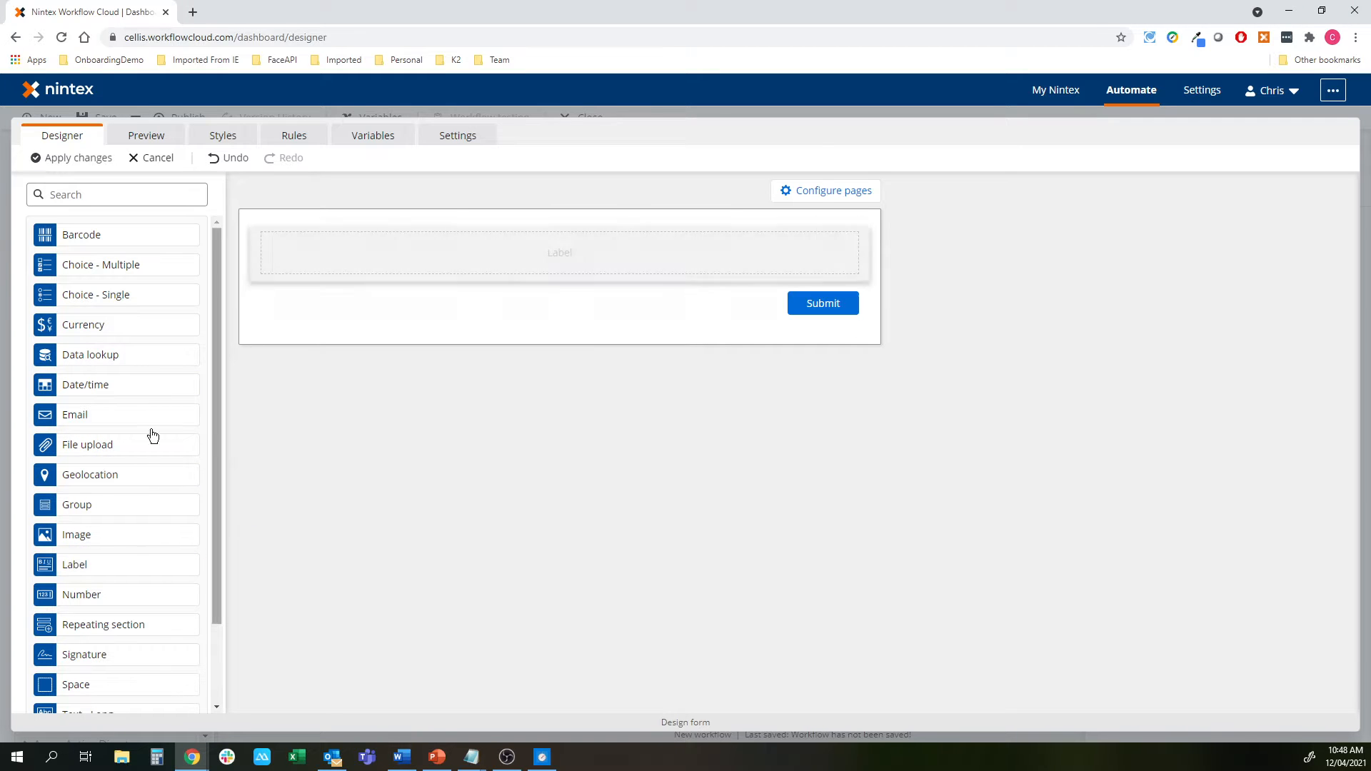
pyautogui.moveTo(109, 535); pyautogui.dragTo(848, 253)
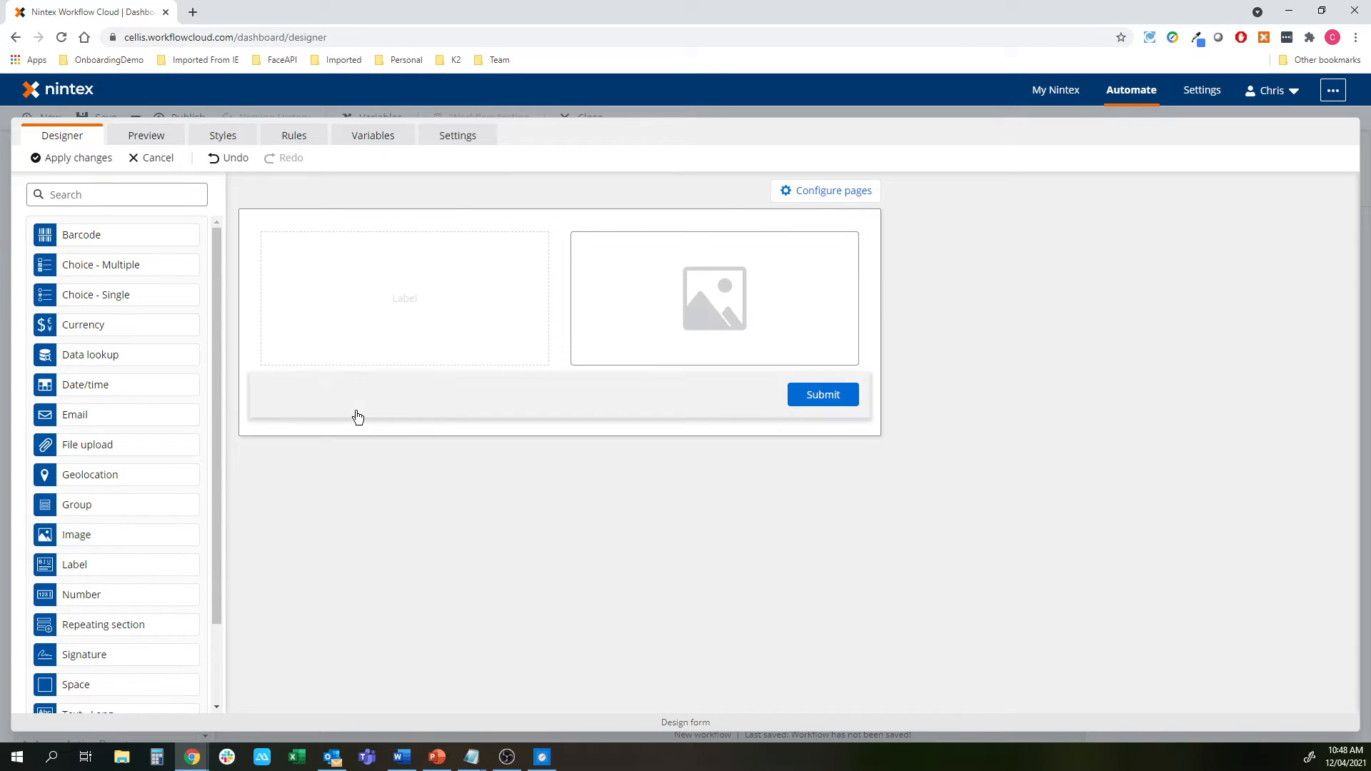
pyautogui.moveTo(75, 564); pyautogui.dragTo(453, 389)
pyautogui.scroll(-2, 98, 636)
pyautogui.moveTo(79, 680); pyautogui.dragTo(463, 450)
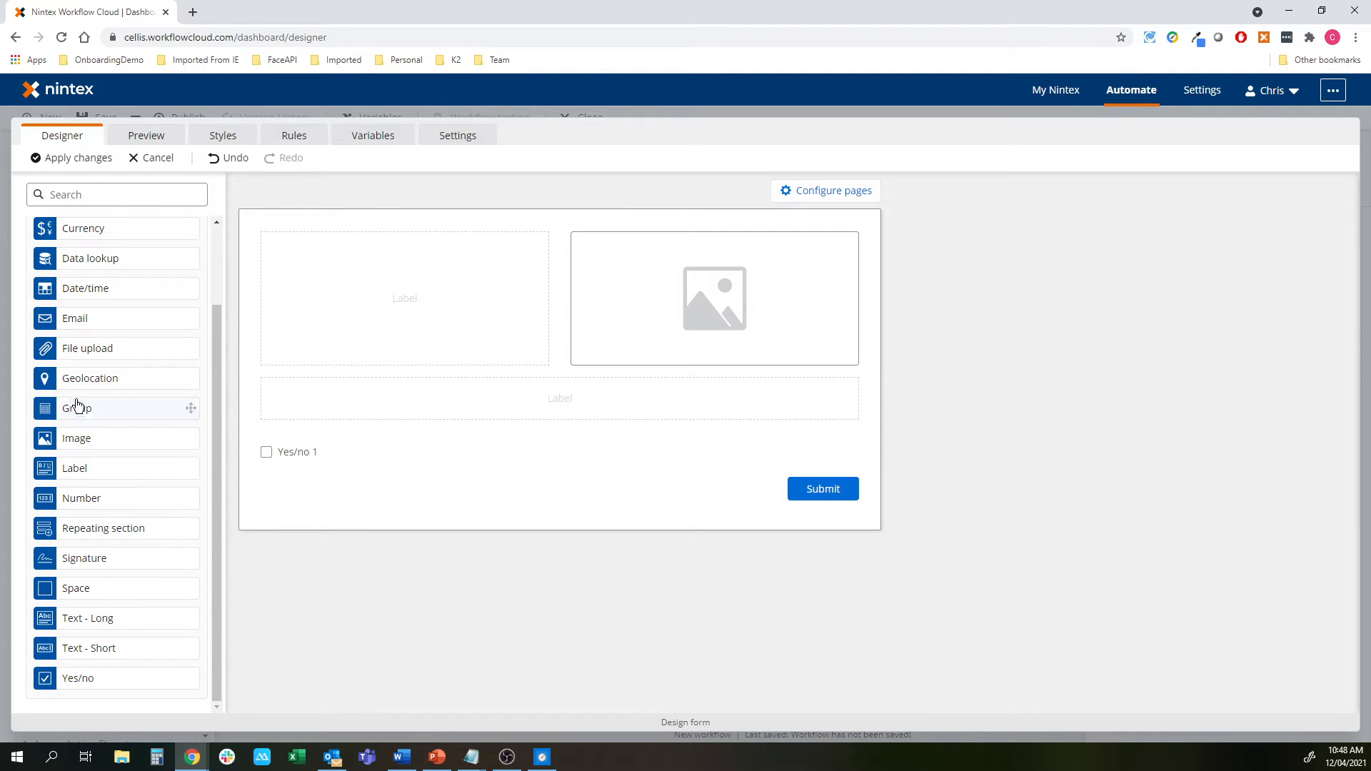
pyautogui.moveTo(136, 414); pyautogui.dragTo(560, 493)
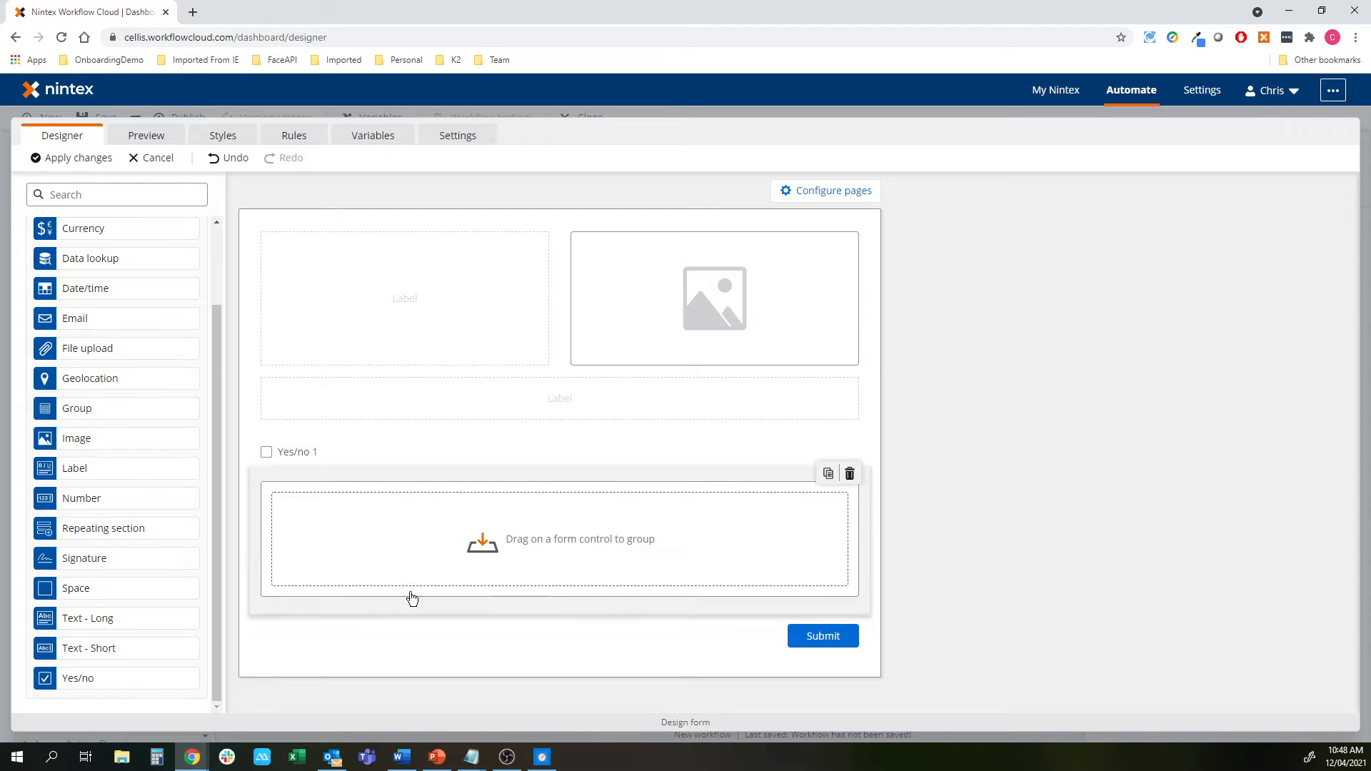
pyautogui.click(376, 276)
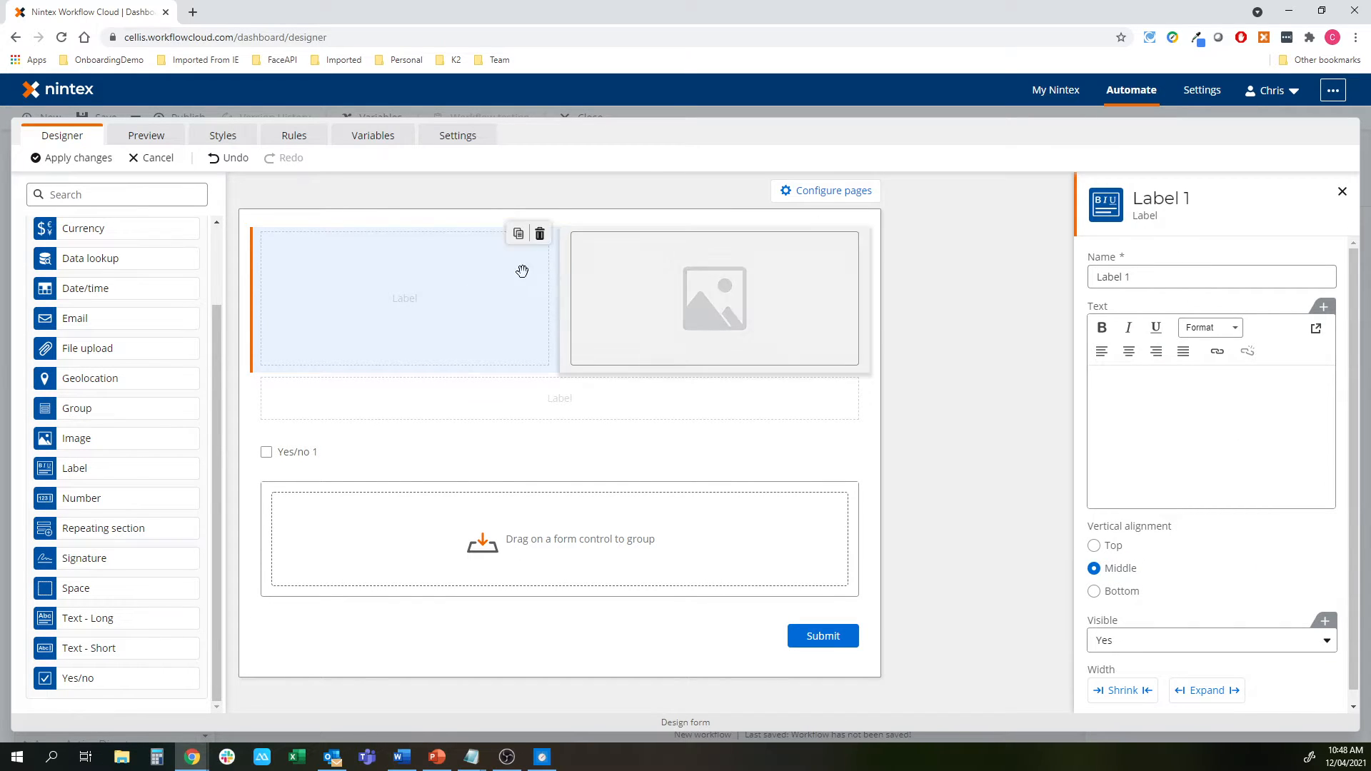
# Format Label 1 as Heading 3 with the text 'Test Drive Consent'
pyautogui.click(1243, 436)
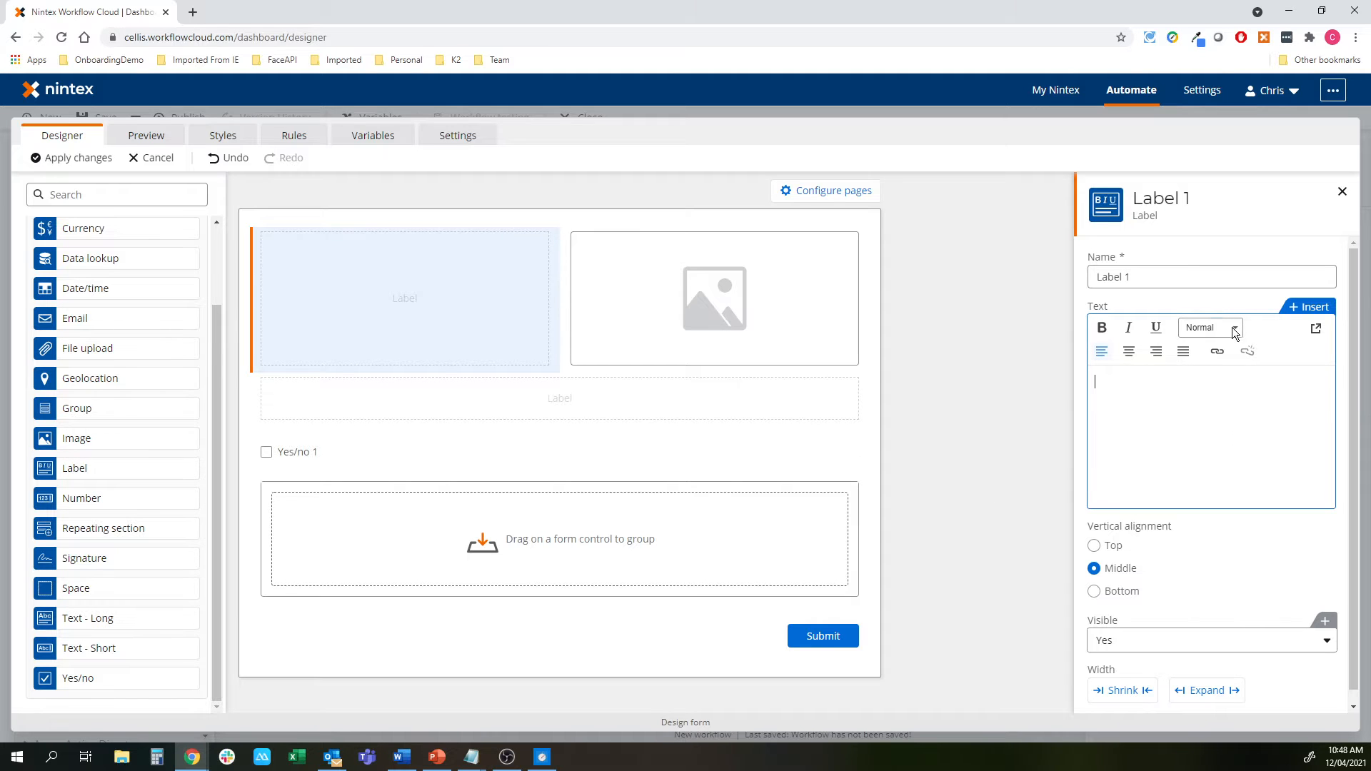
pyautogui.click(1234, 329)
pyautogui.click(1223, 444)
pyautogui.write('Test Drive Consent')
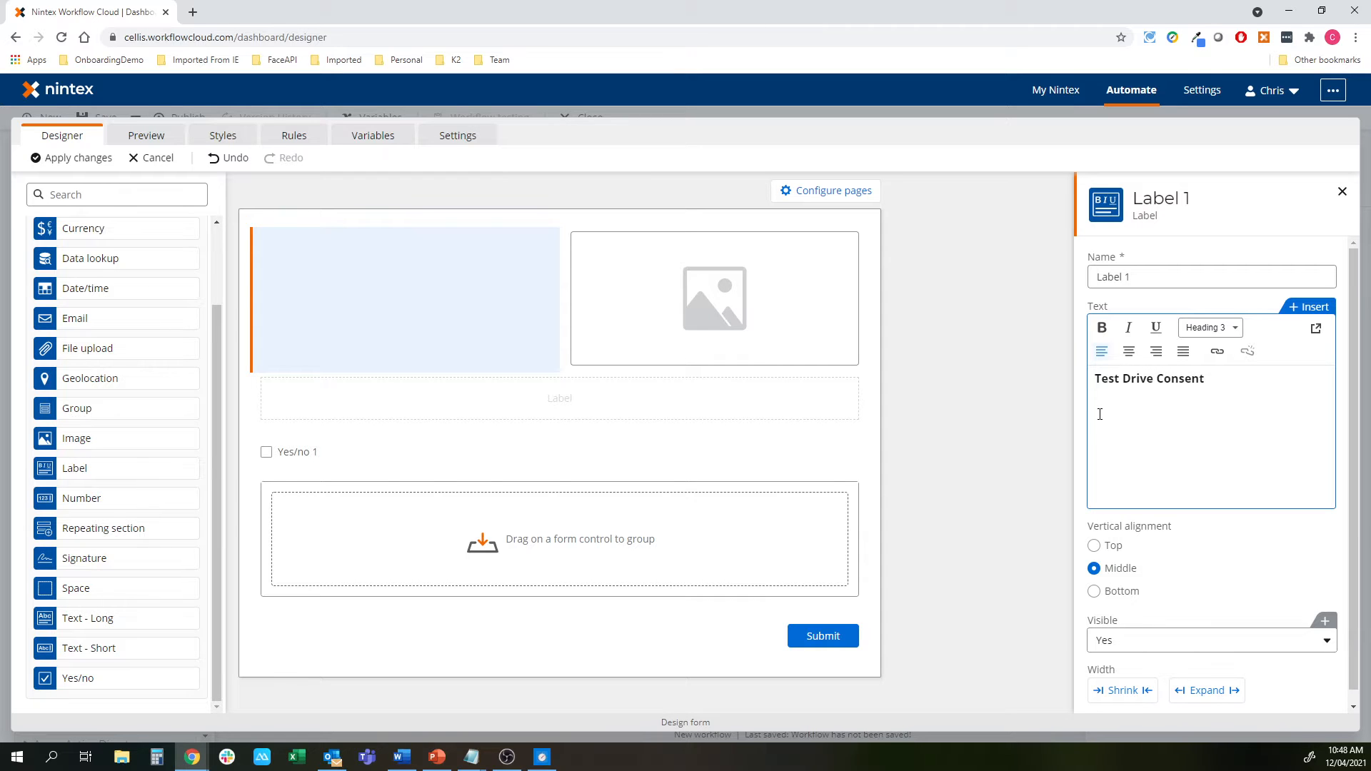
pyautogui.click(719, 315)
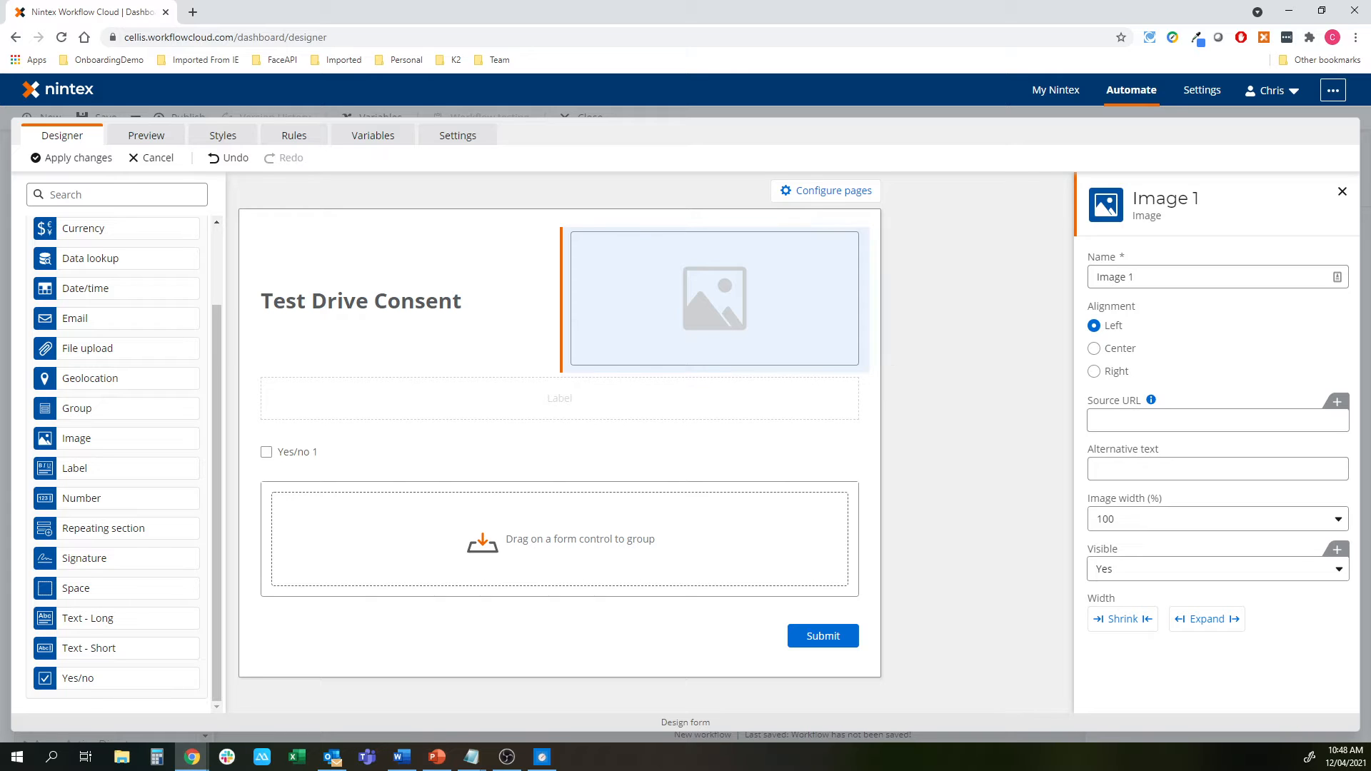
# Set the image Source URL to the pasted logo URL and right-align it
pyautogui.hotkey('alt', 'Tab')
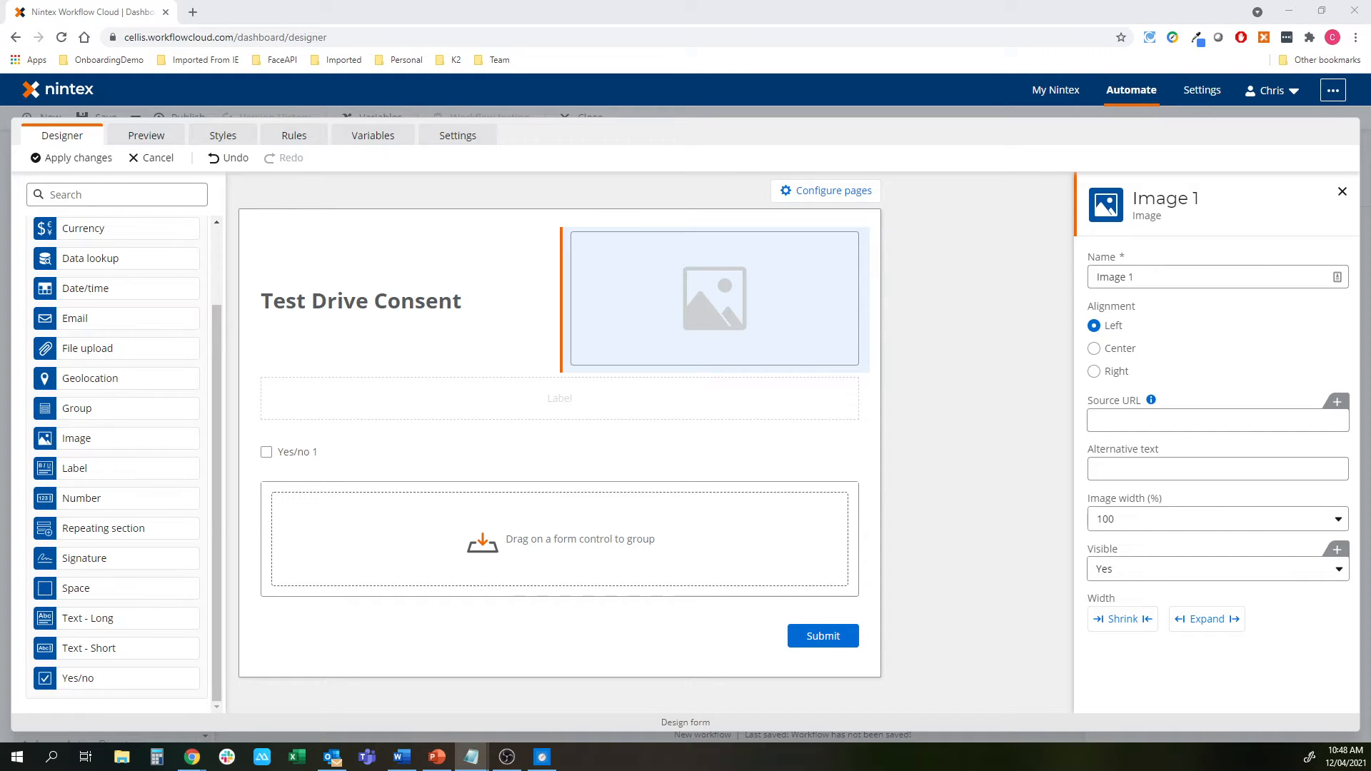
pyautogui.hotkey('alt', 'Tab')
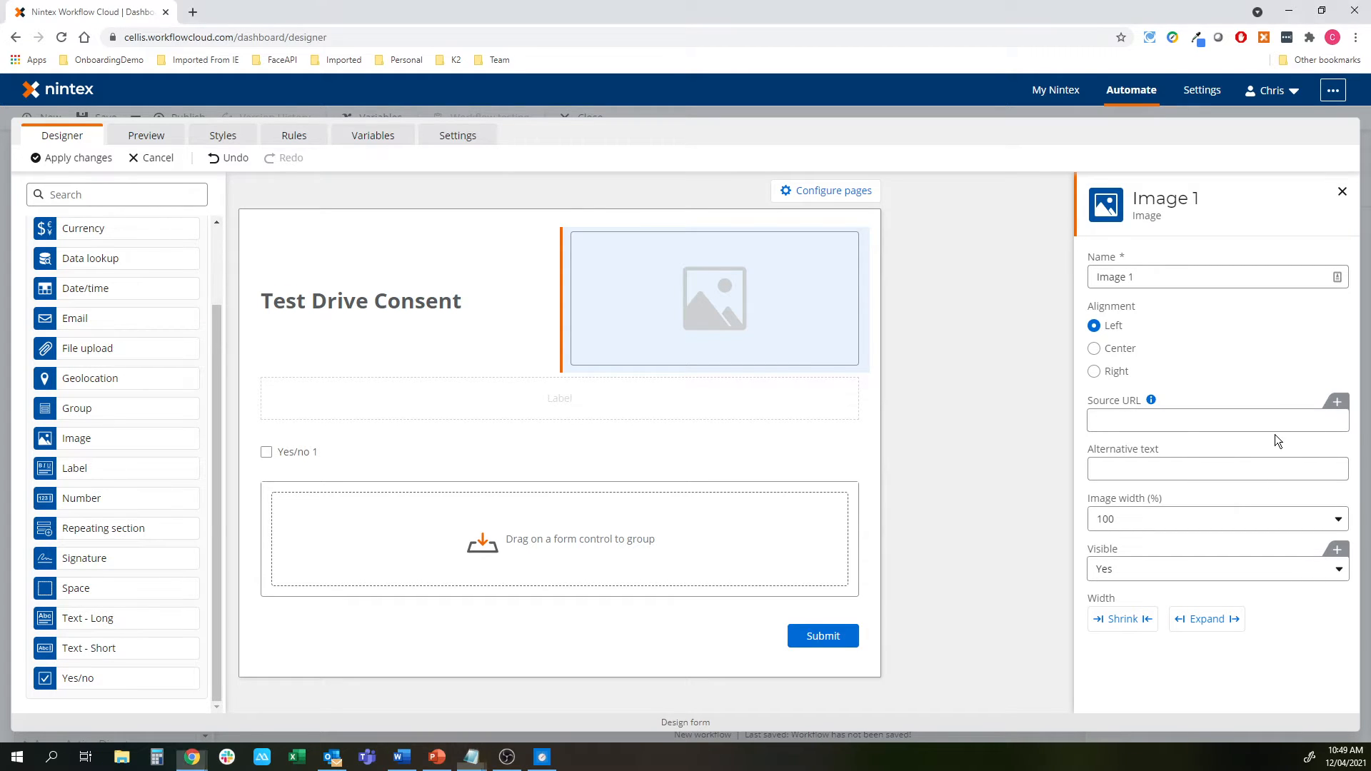
pyautogui.click(1264, 422)
pyautogui.write('https://i.imgur.com/kU5E8b3.png')
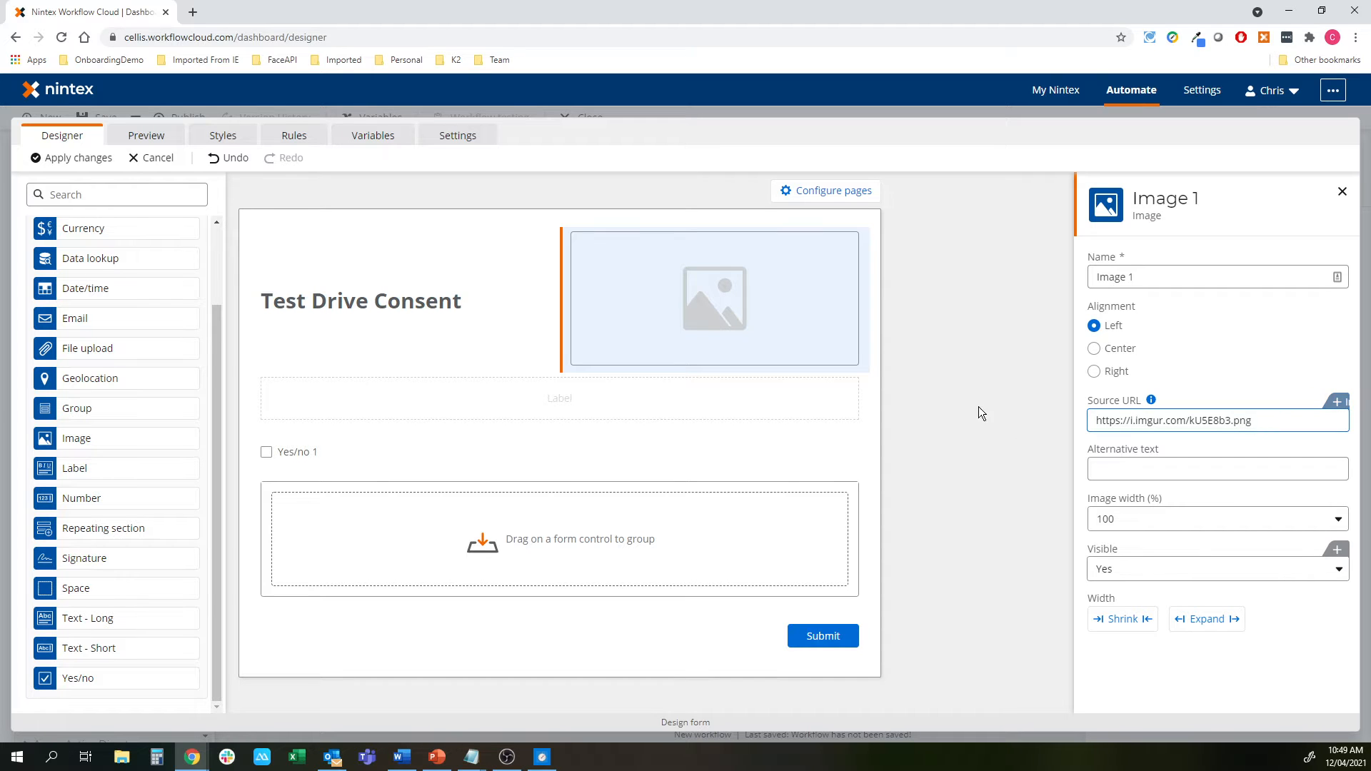
pyautogui.click(1110, 373)
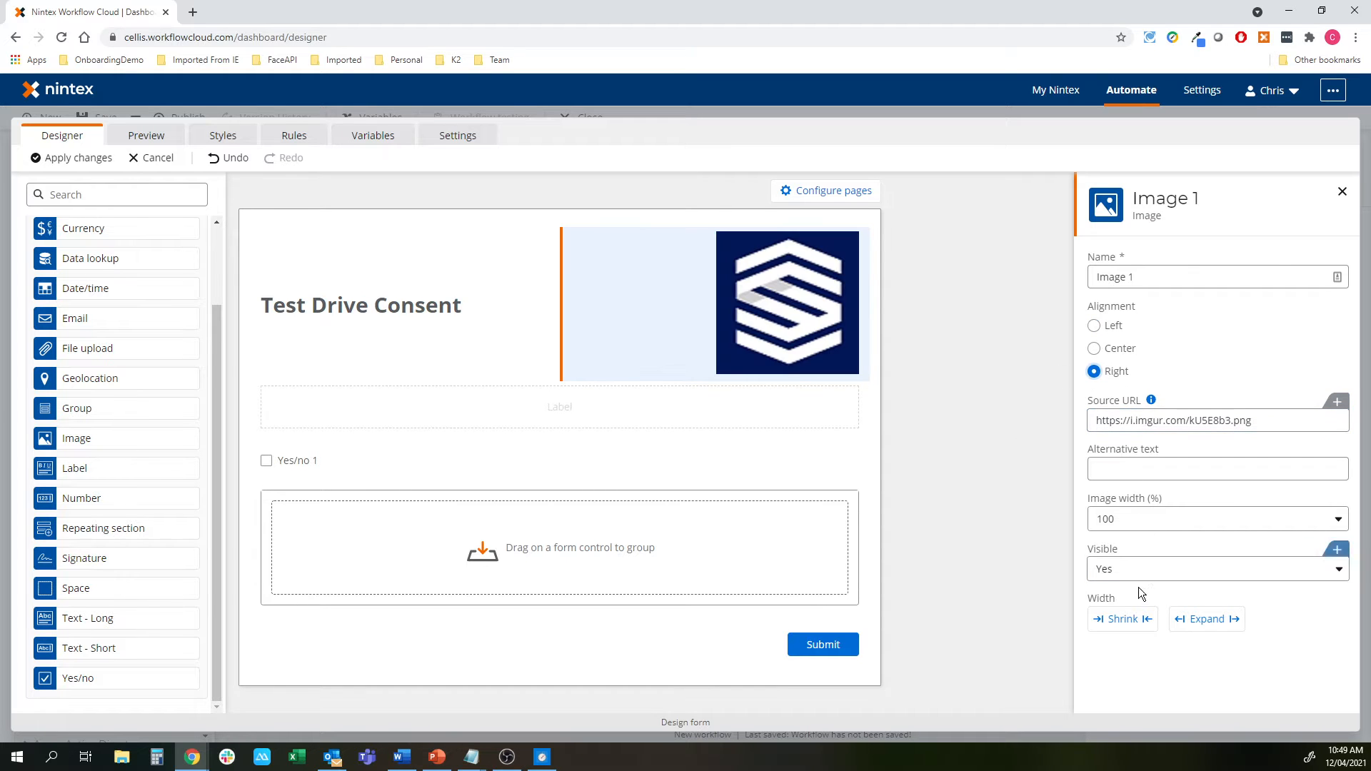
# Shrink the logo image and set its width to 25%
pyautogui.click(1137, 630)
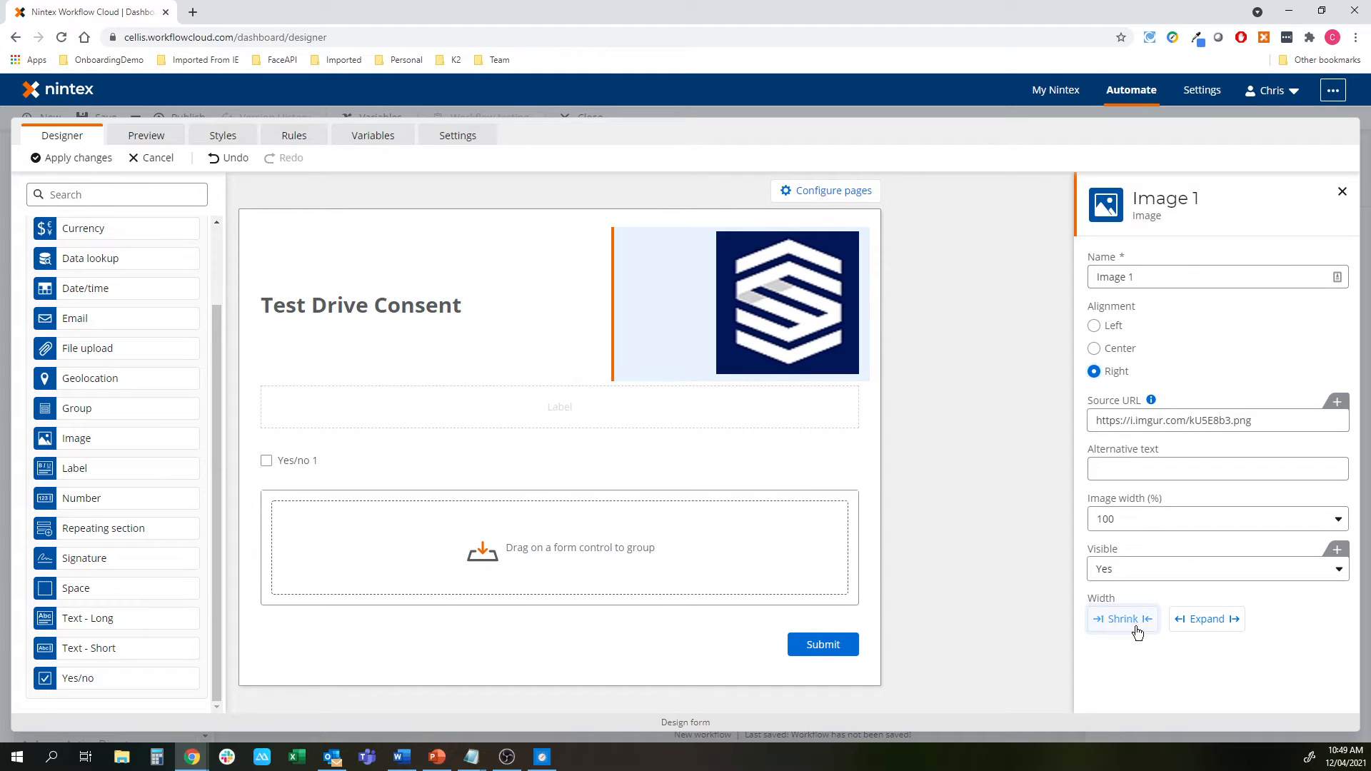
pyautogui.click(1130, 522)
pyautogui.click(1132, 567)
pyautogui.click(1018, 442)
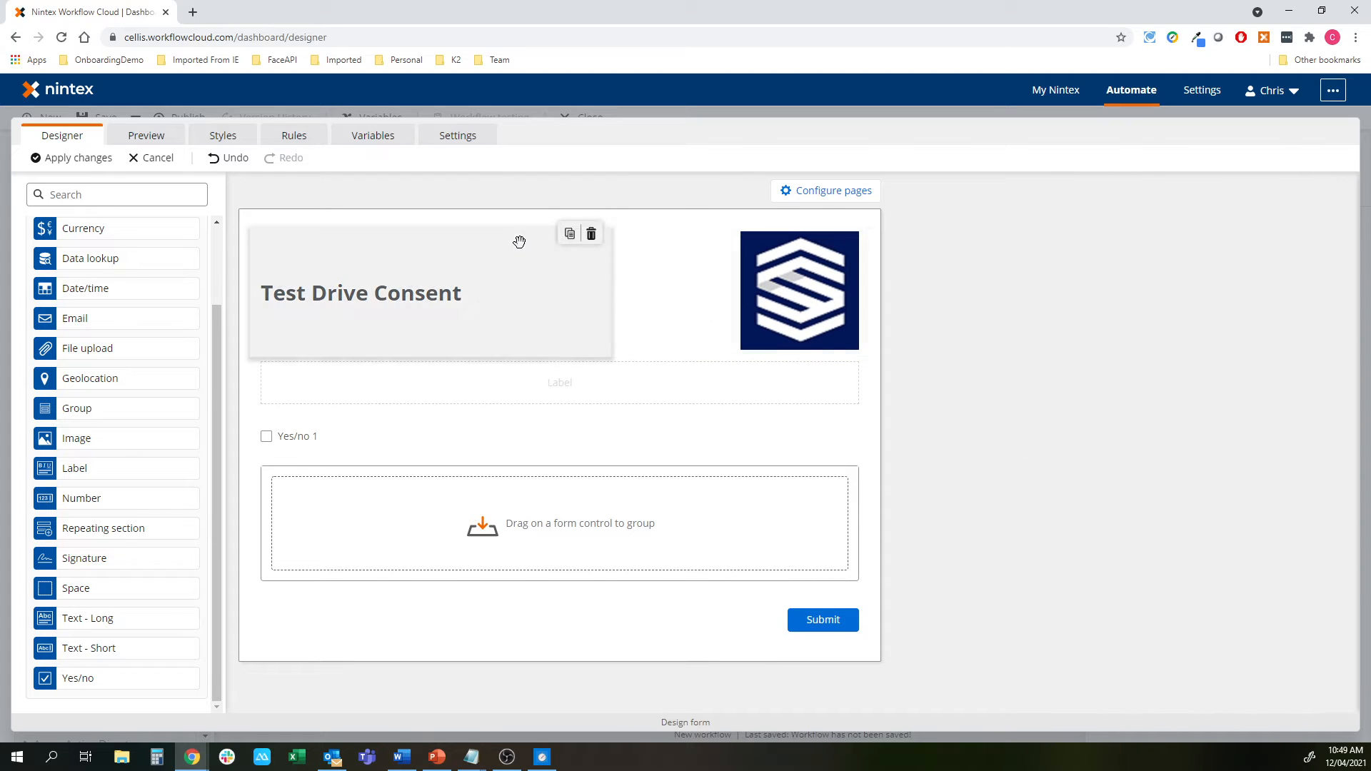
pyautogui.click(722, 321)
pyautogui.click(1178, 520)
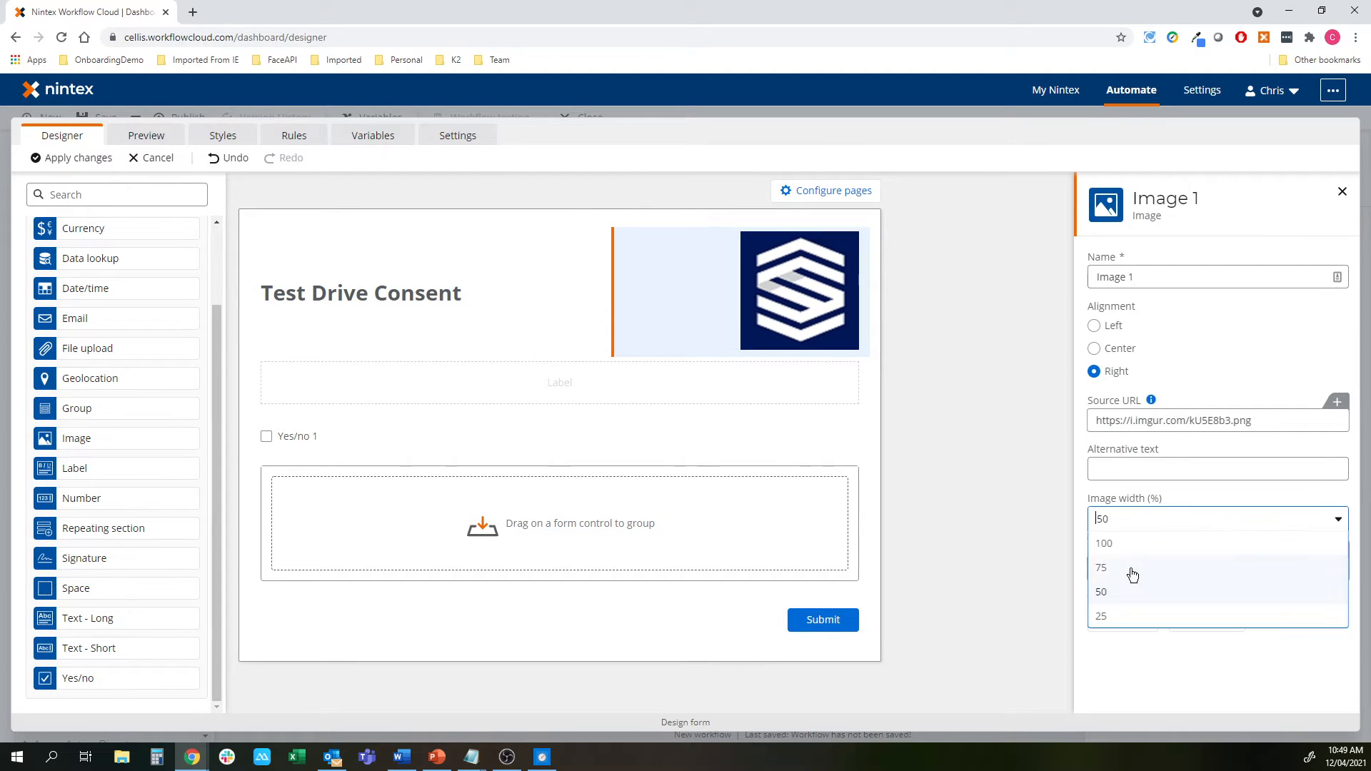
pyautogui.click(1128, 614)
pyautogui.click(964, 440)
pyautogui.click(526, 304)
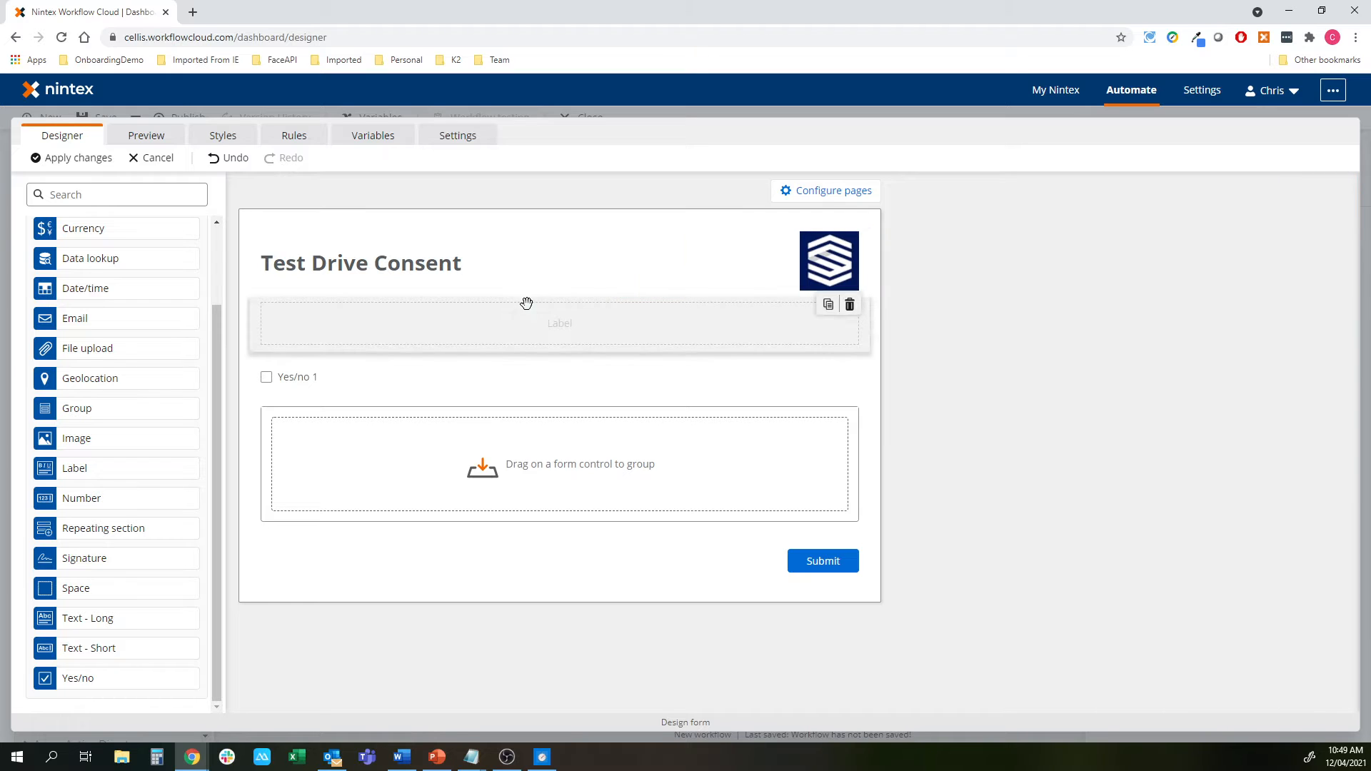
# Paste the Word agreement's responsibility and payment clauses into Label 2 on separate lines
pyautogui.hotkey('alt', 'Tab')
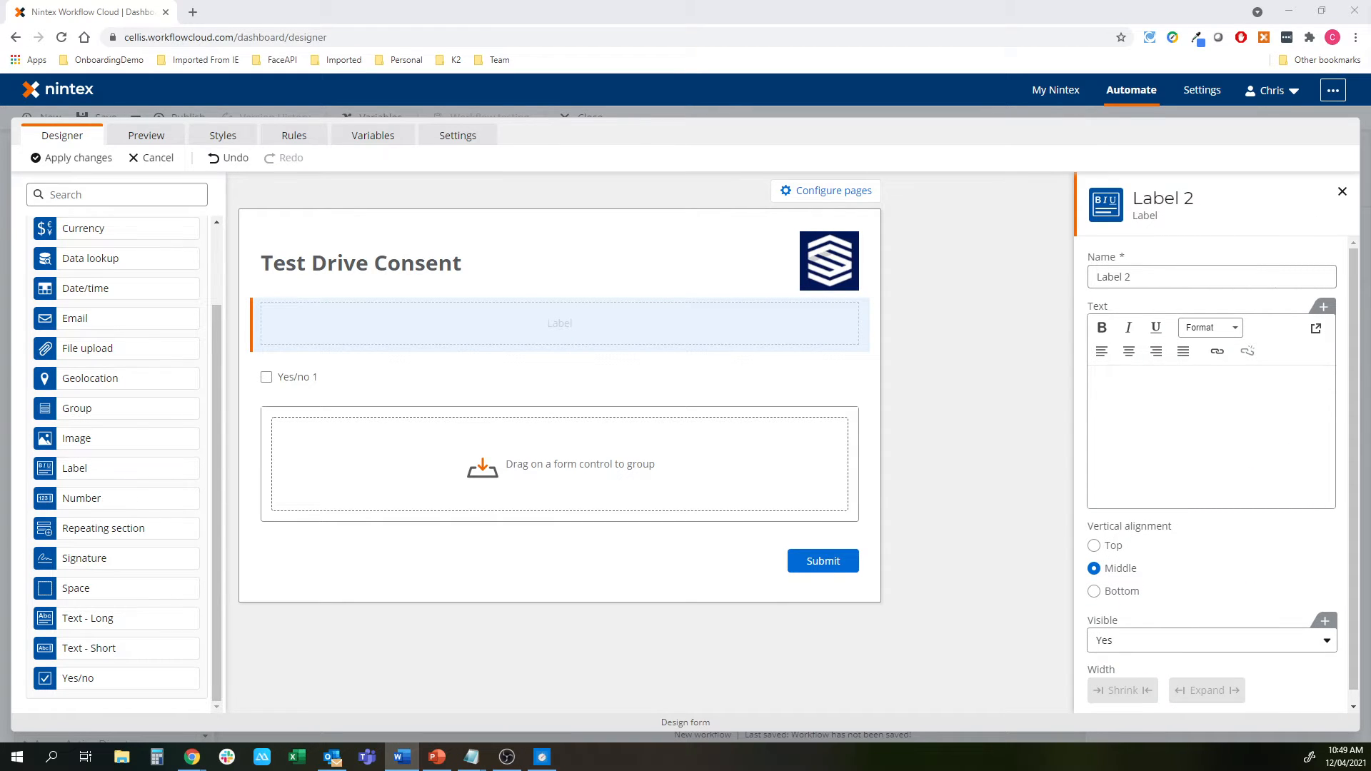
pyautogui.hotkey('alt', 'Tab')
pyautogui.click(1221, 420)
pyautogui.hotkey('ctrl', 'v')
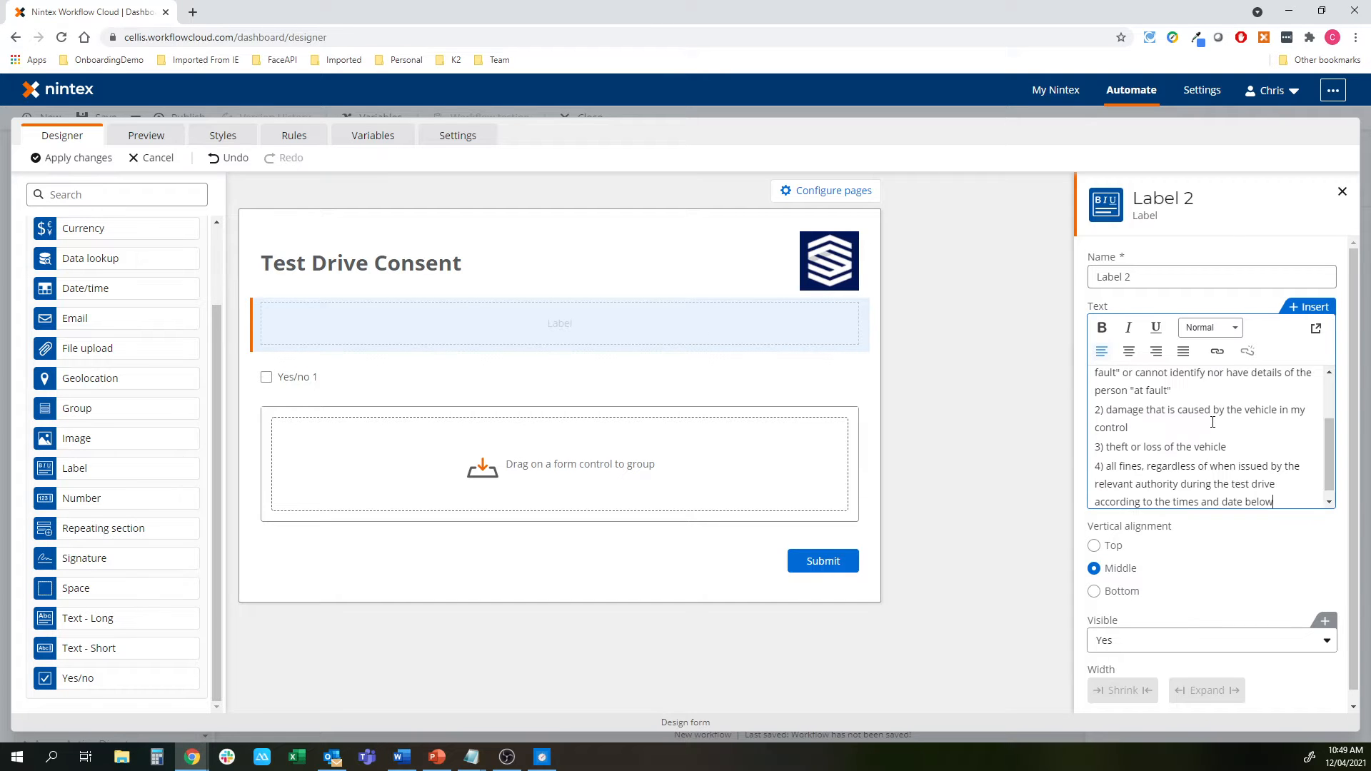
pyautogui.press('Return')
pyautogui.hotkey('alt', 'Tab')
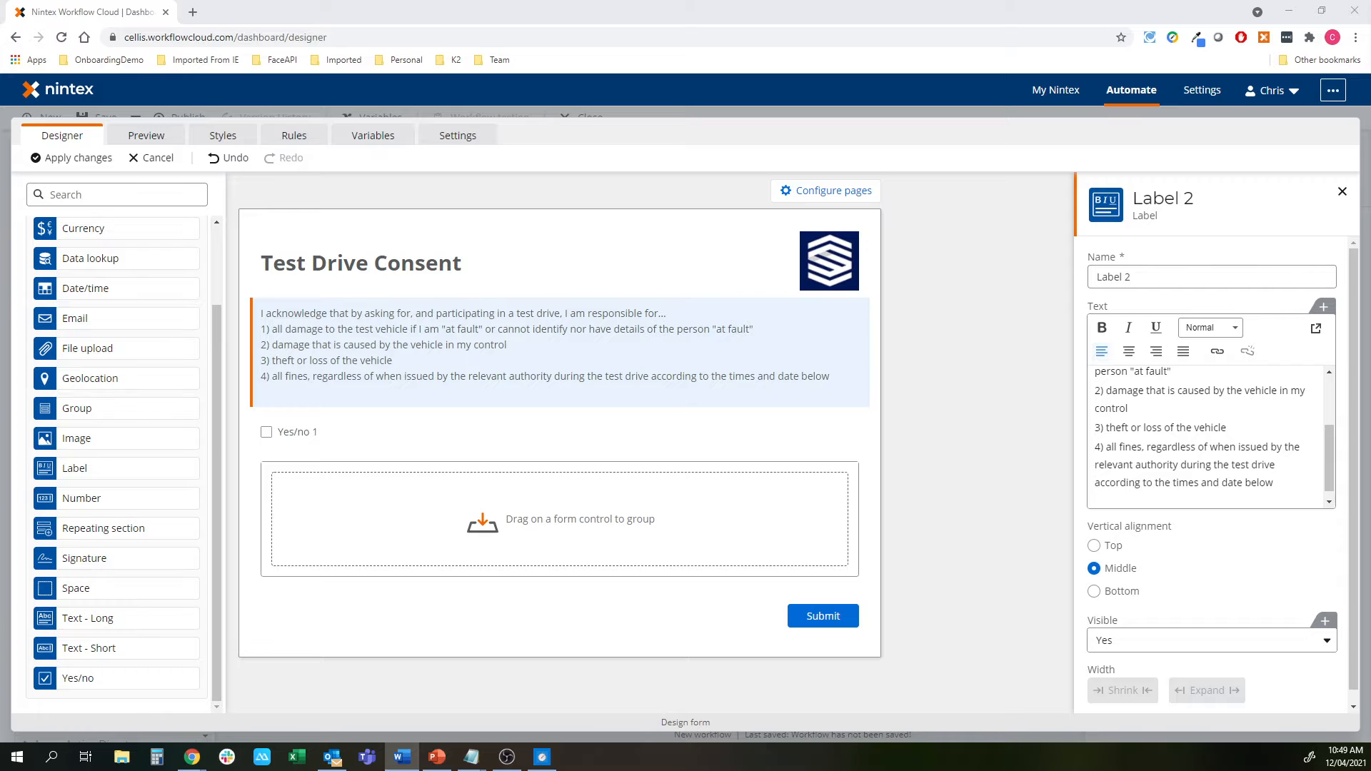
pyautogui.click(1123, 499)
pyautogui.hotkey('ctrl', 'v')
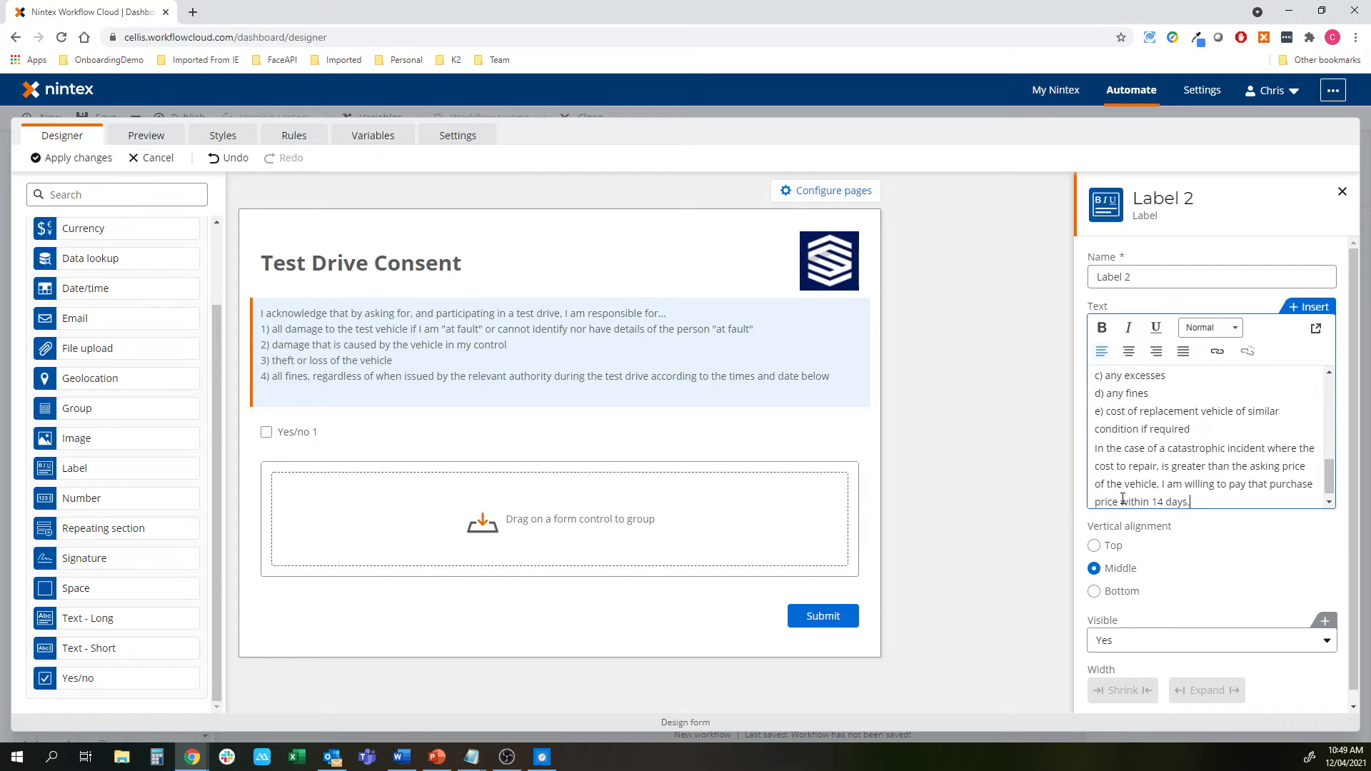
# Retitle the Yes/no field 'Do you consent to the above?' and show it as a horizontal toggle
pyautogui.click(499, 425)
pyautogui.click(1182, 275)
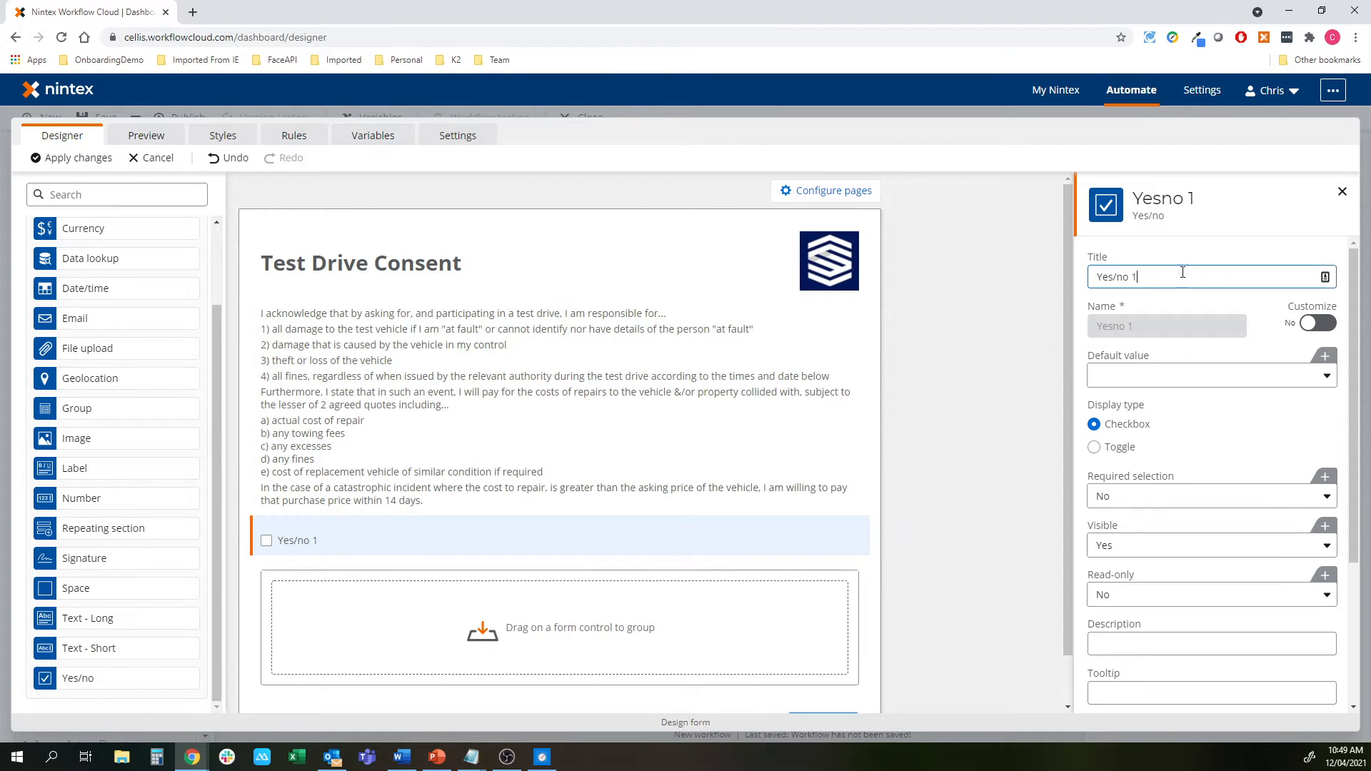
pyautogui.hotkey('ctrl', 'a')
pyautogui.write('Do you consent to the above?')
pyautogui.click(1124, 447)
pyautogui.click(1135, 519)
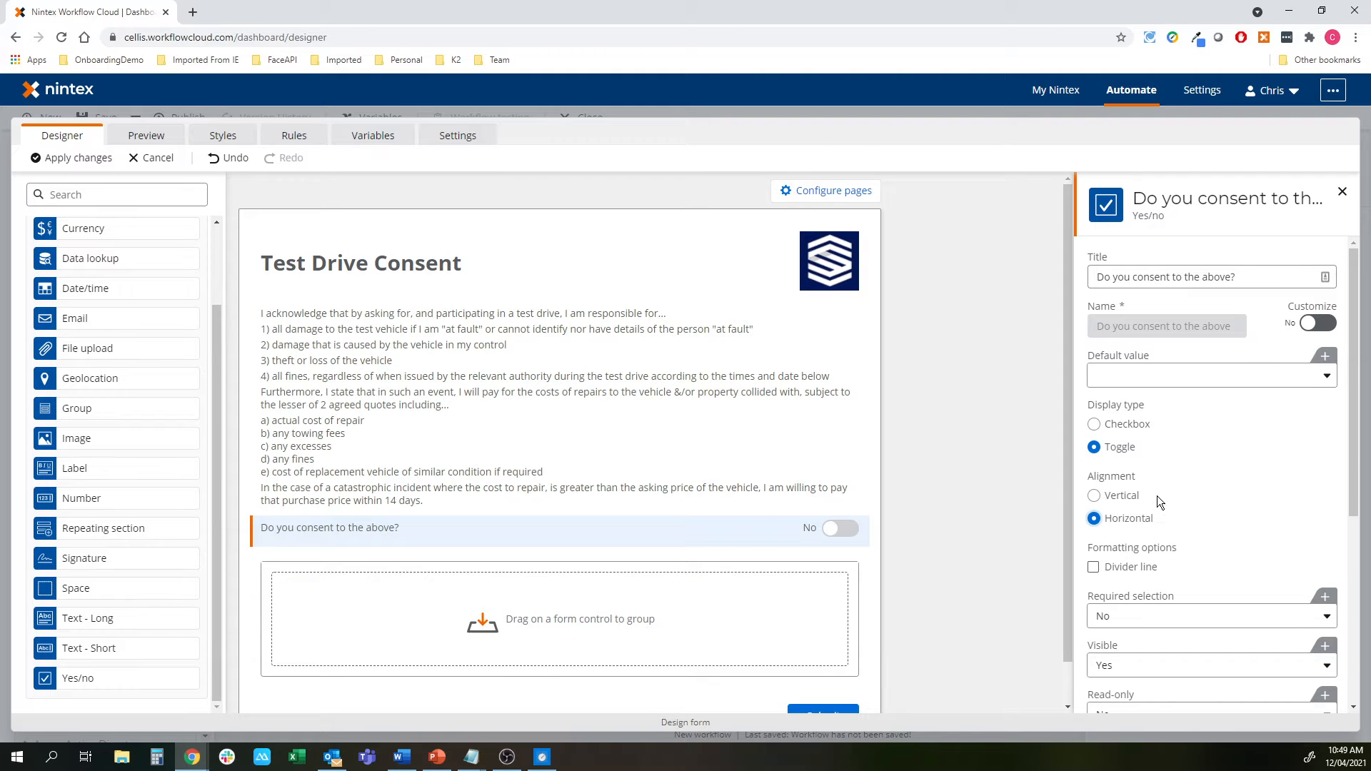
# Add a divider line under the consent question and a Space control beside it
pyautogui.scroll(-2, 1157, 496)
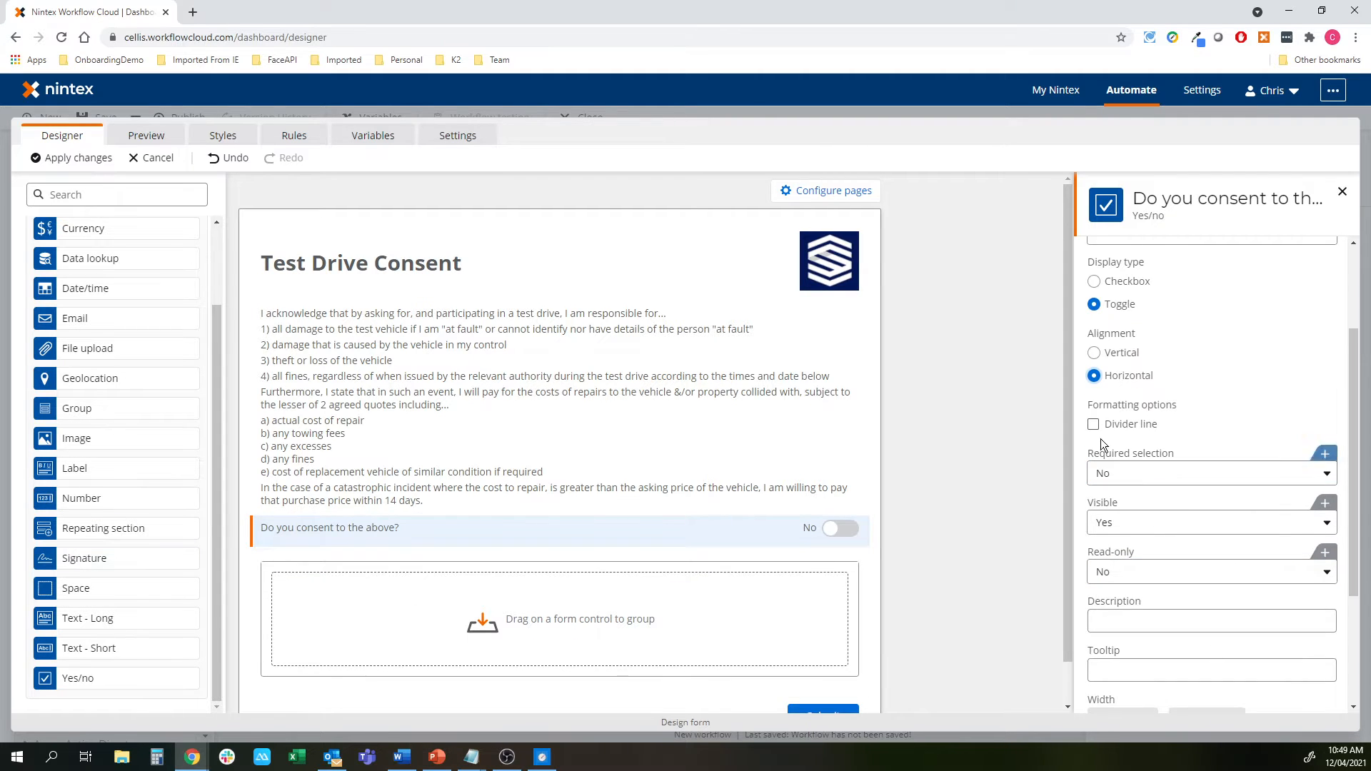
pyautogui.click(1094, 424)
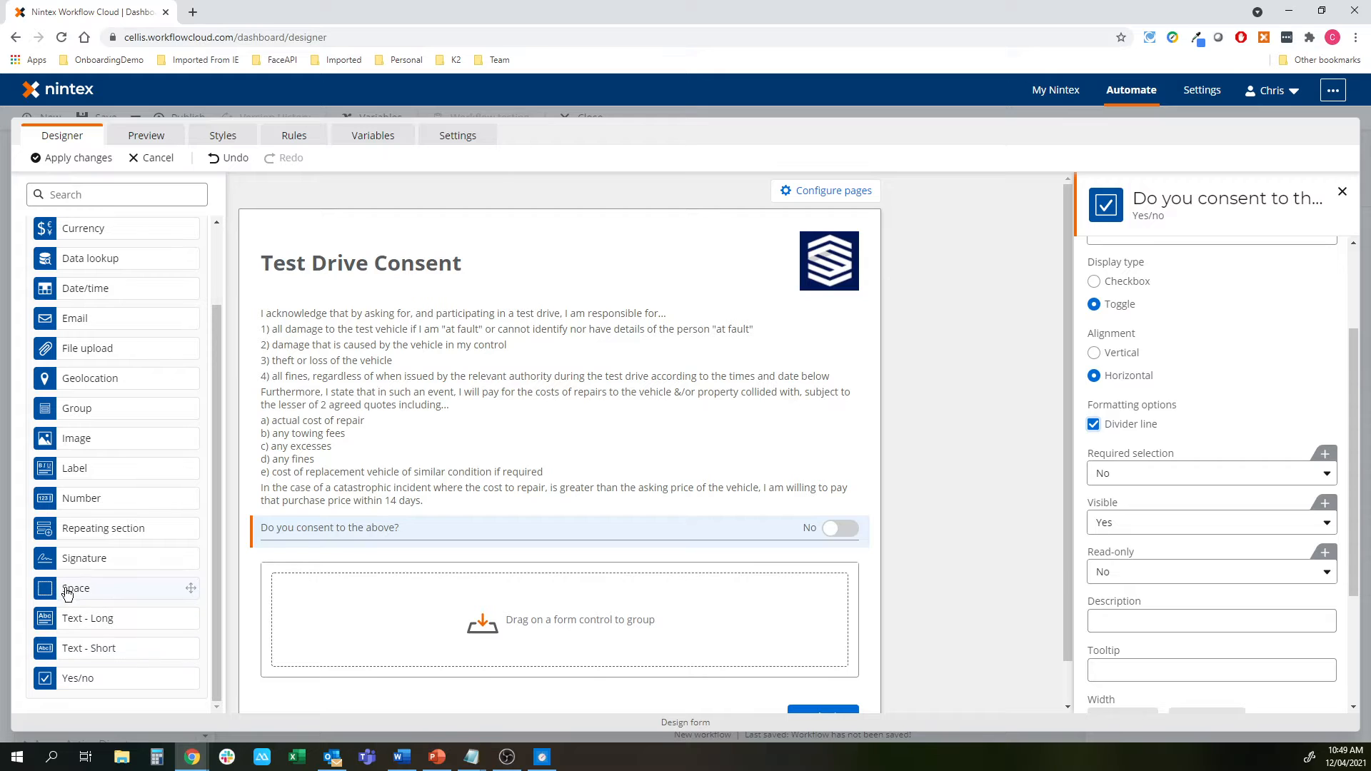
pyautogui.moveTo(67, 594); pyautogui.dragTo(836, 544)
pyautogui.scroll(-1, 1085, 514)
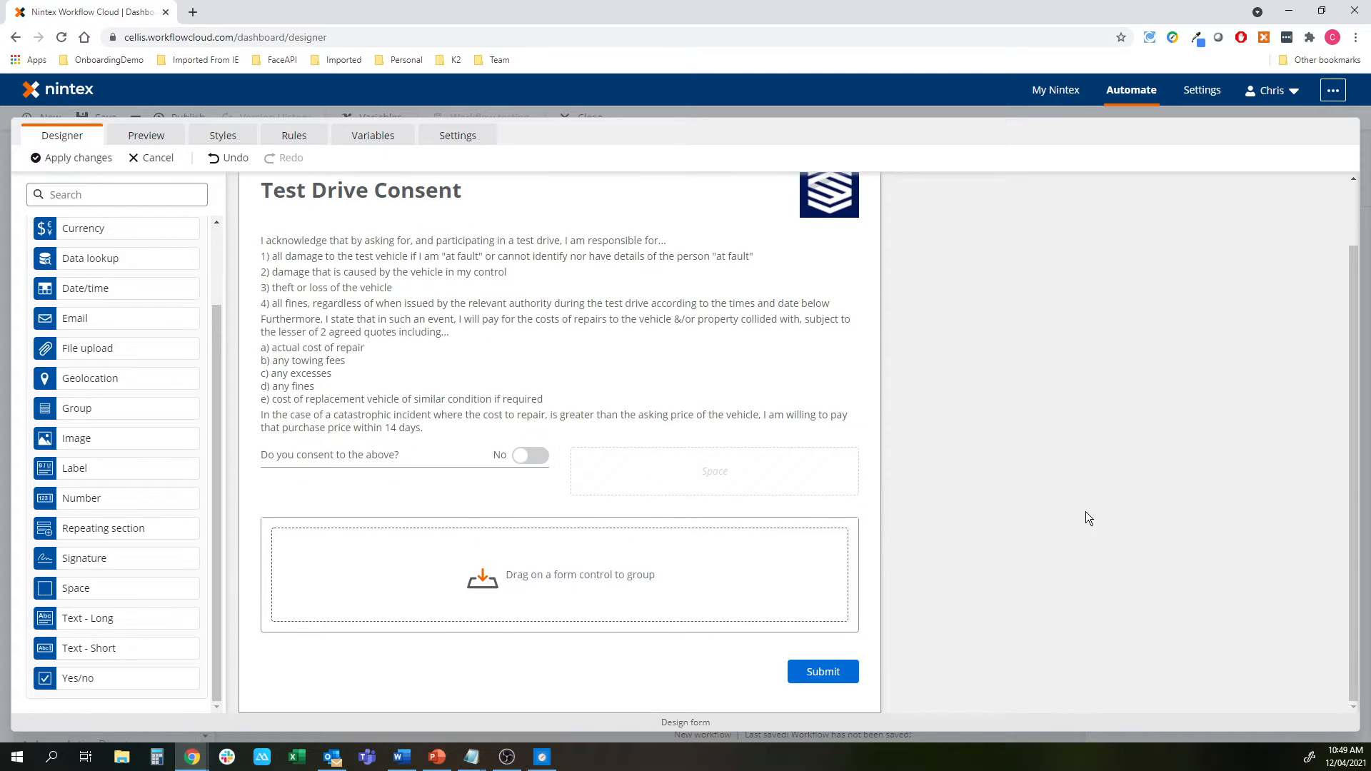
pyautogui.click(609, 560)
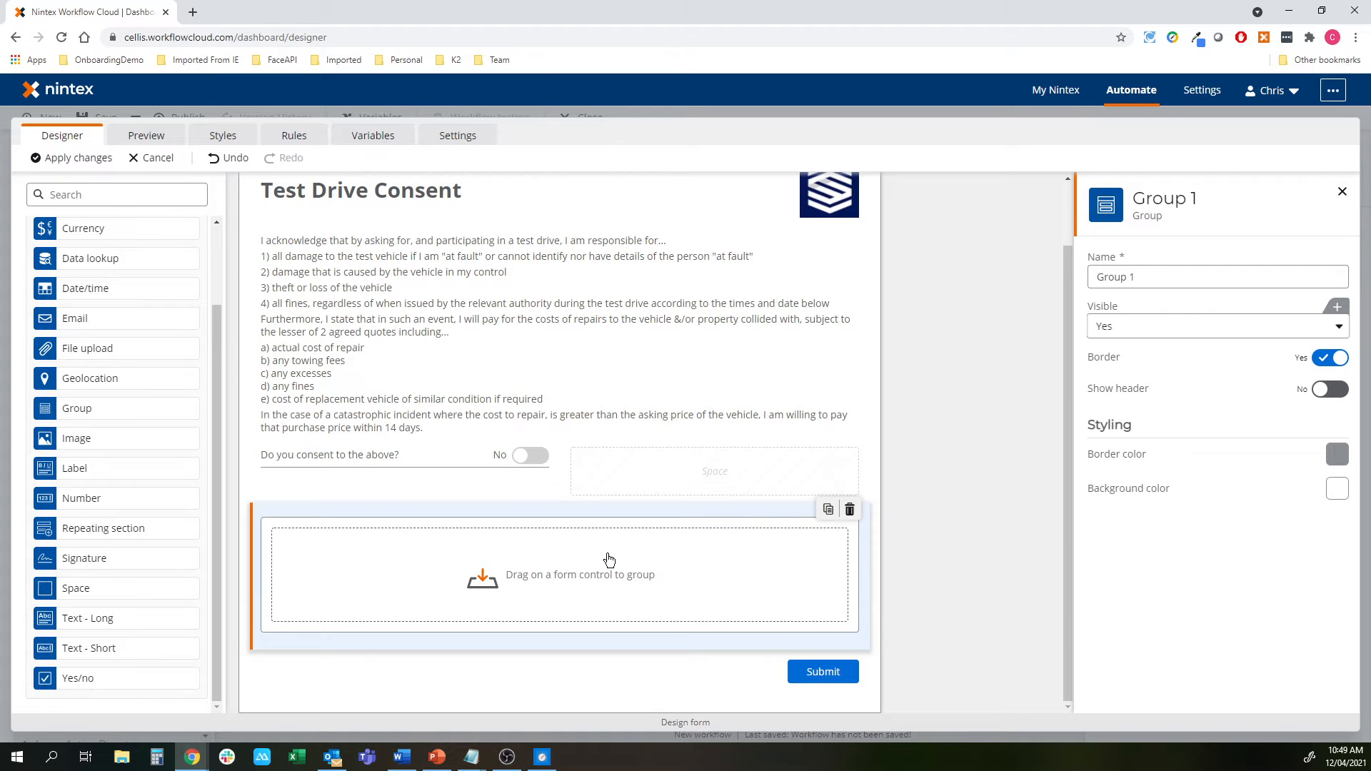
pyautogui.click(1193, 322)
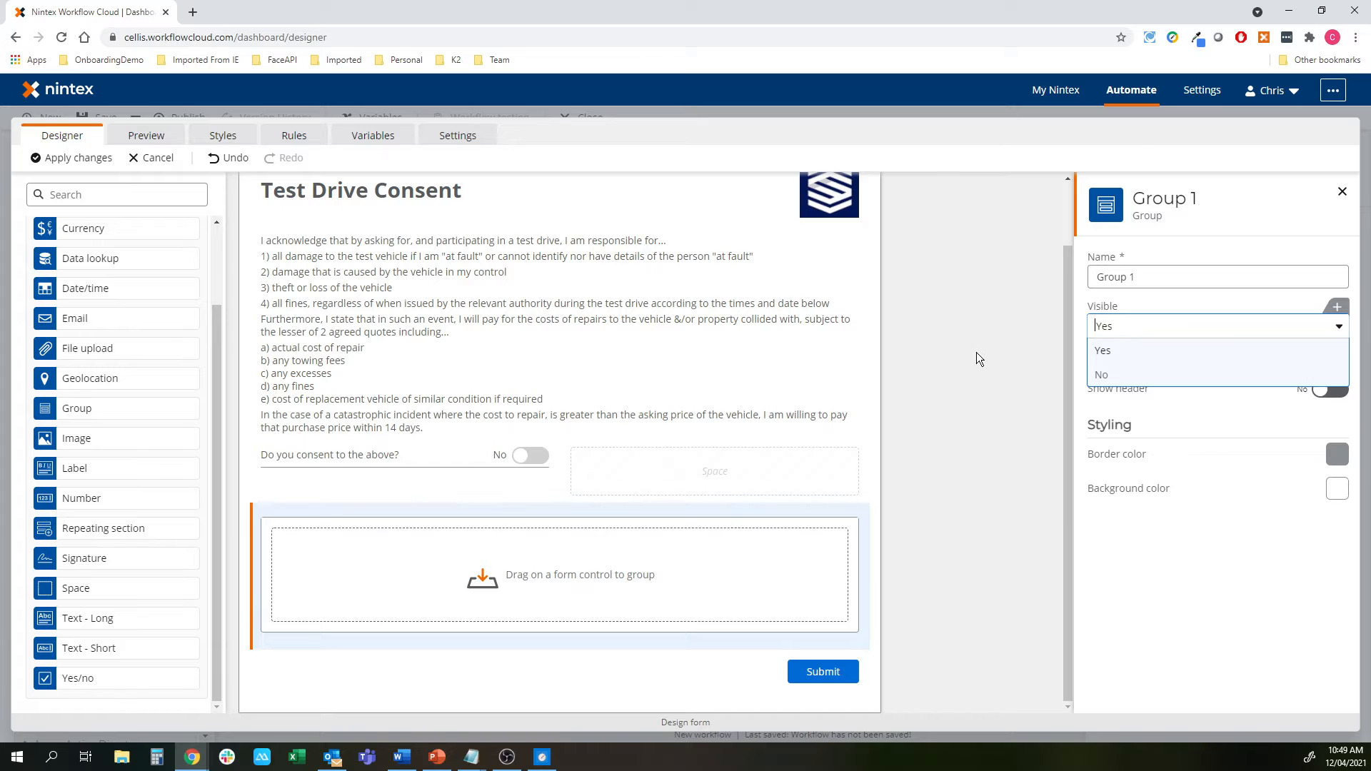
pyautogui.click(994, 369)
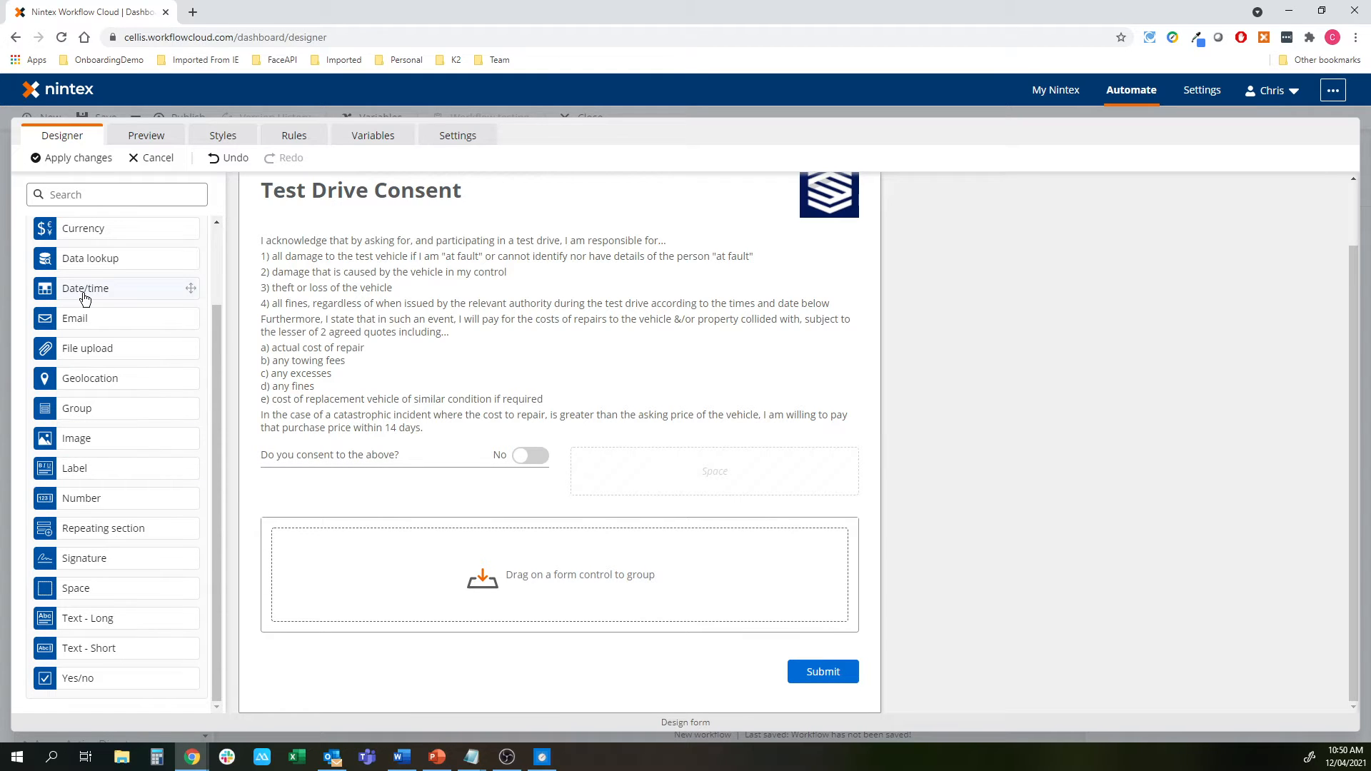
# Drop two Date/time fields side by side in the group, titled 'Test Drive Start' and 'Test Drive End'
pyautogui.moveTo(84, 298); pyautogui.dragTo(385, 551)
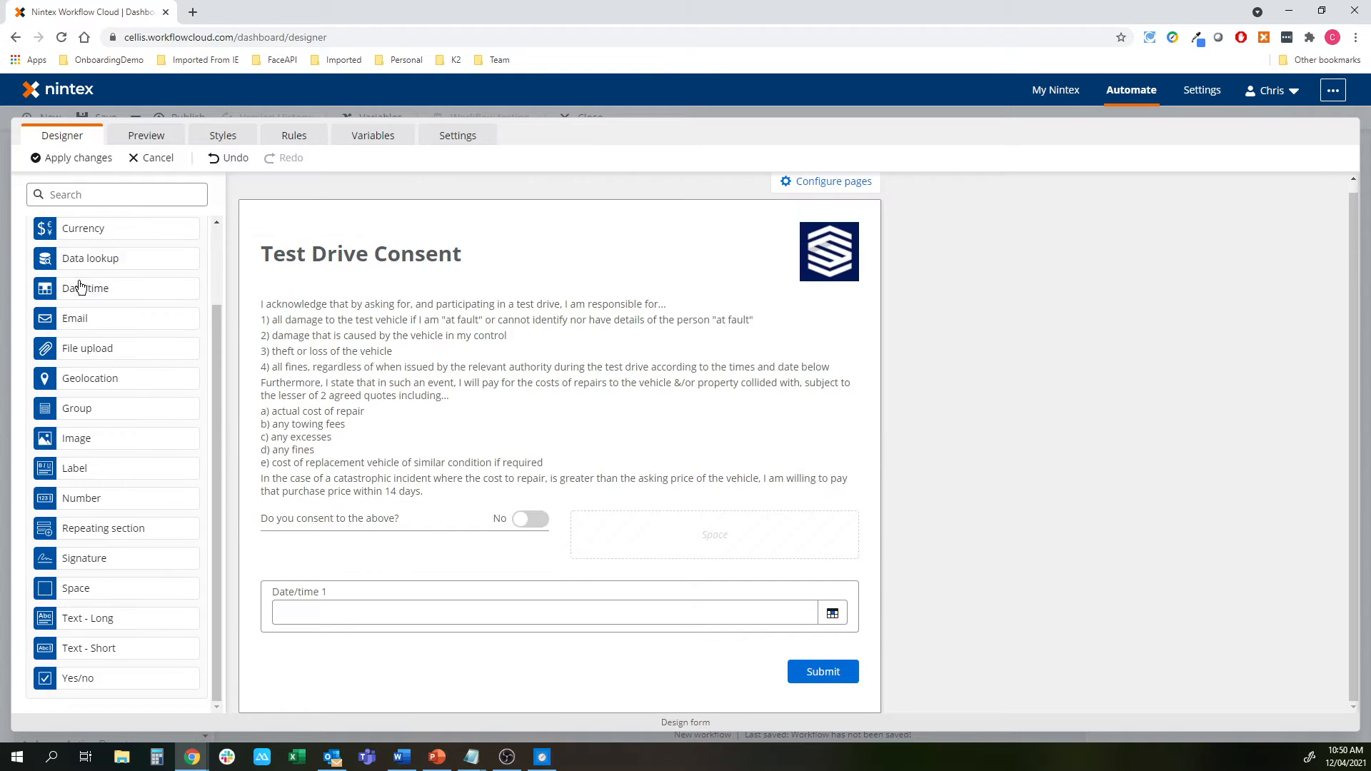
pyautogui.moveTo(80, 287); pyautogui.dragTo(785, 603)
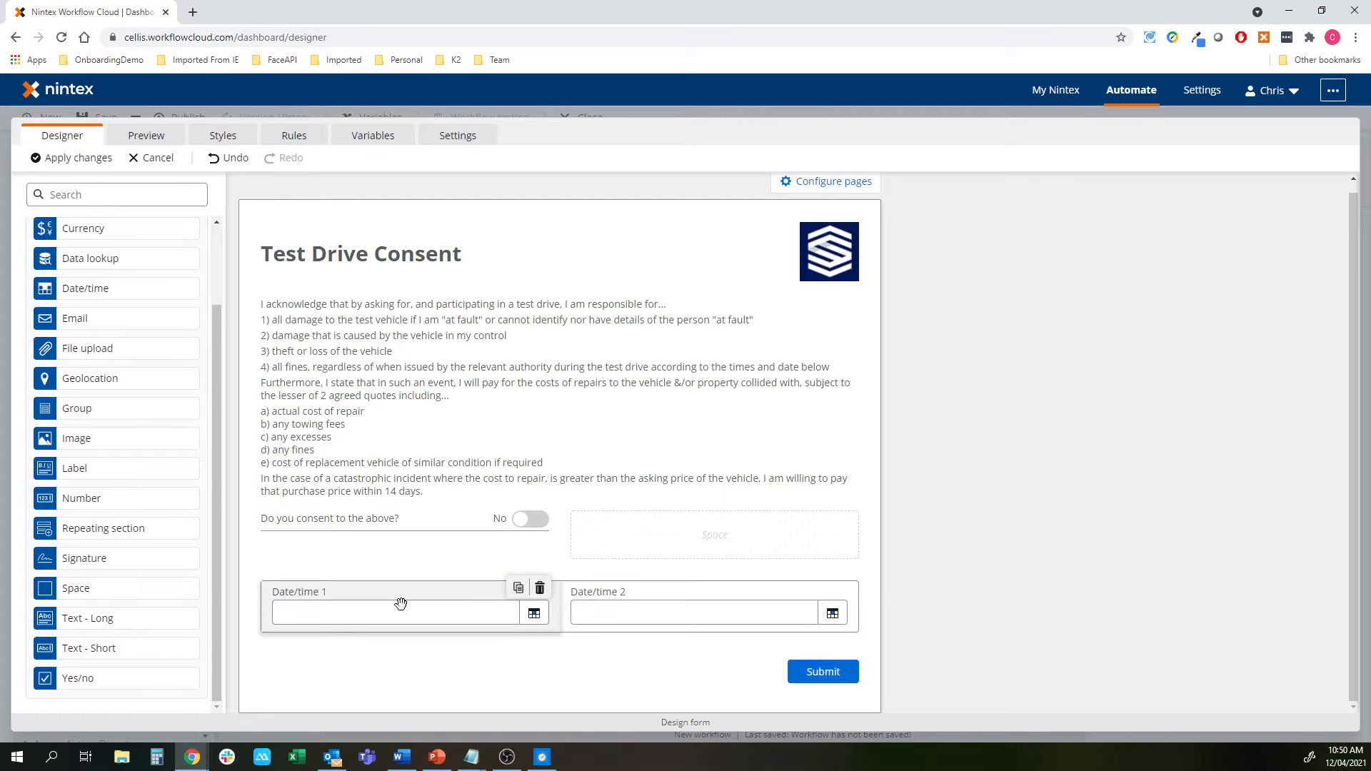
pyautogui.click(401, 604)
pyautogui.write('T')
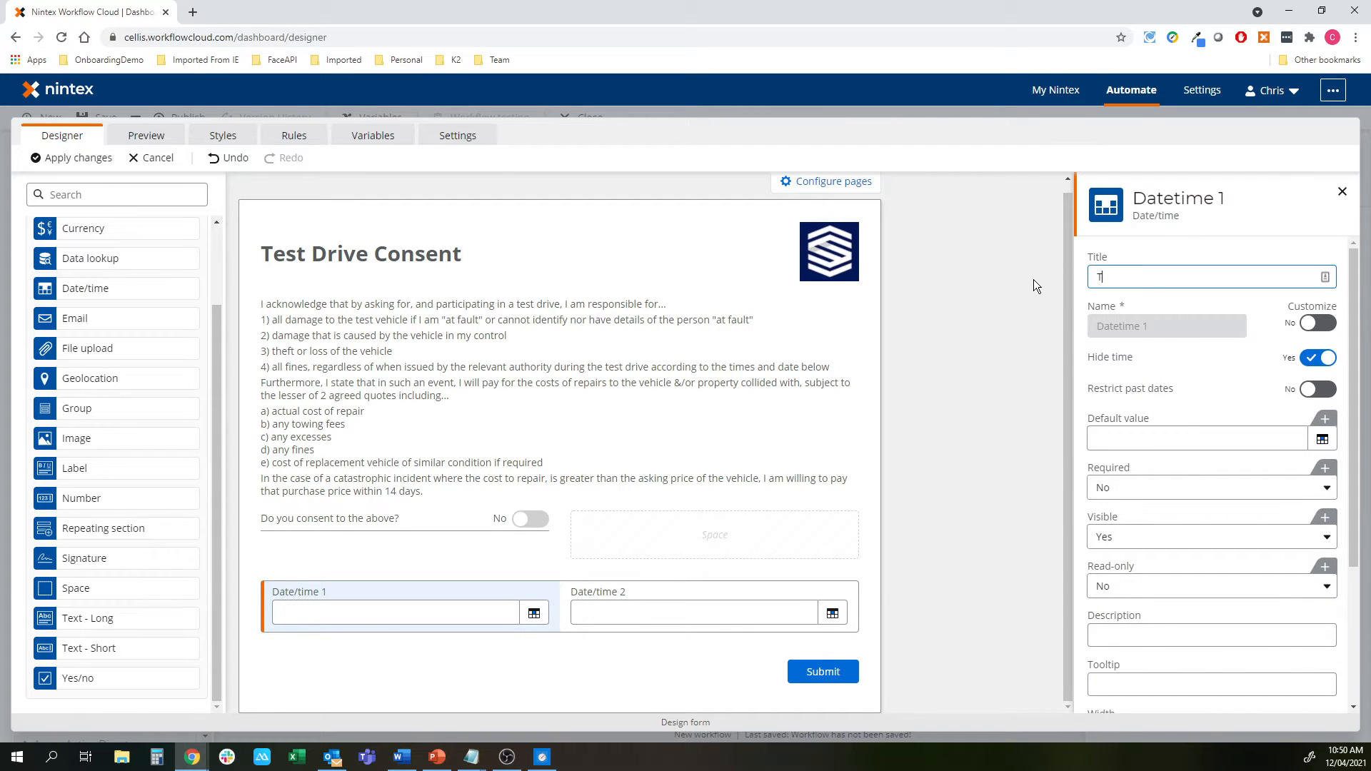
pyautogui.write('est Drive Start')
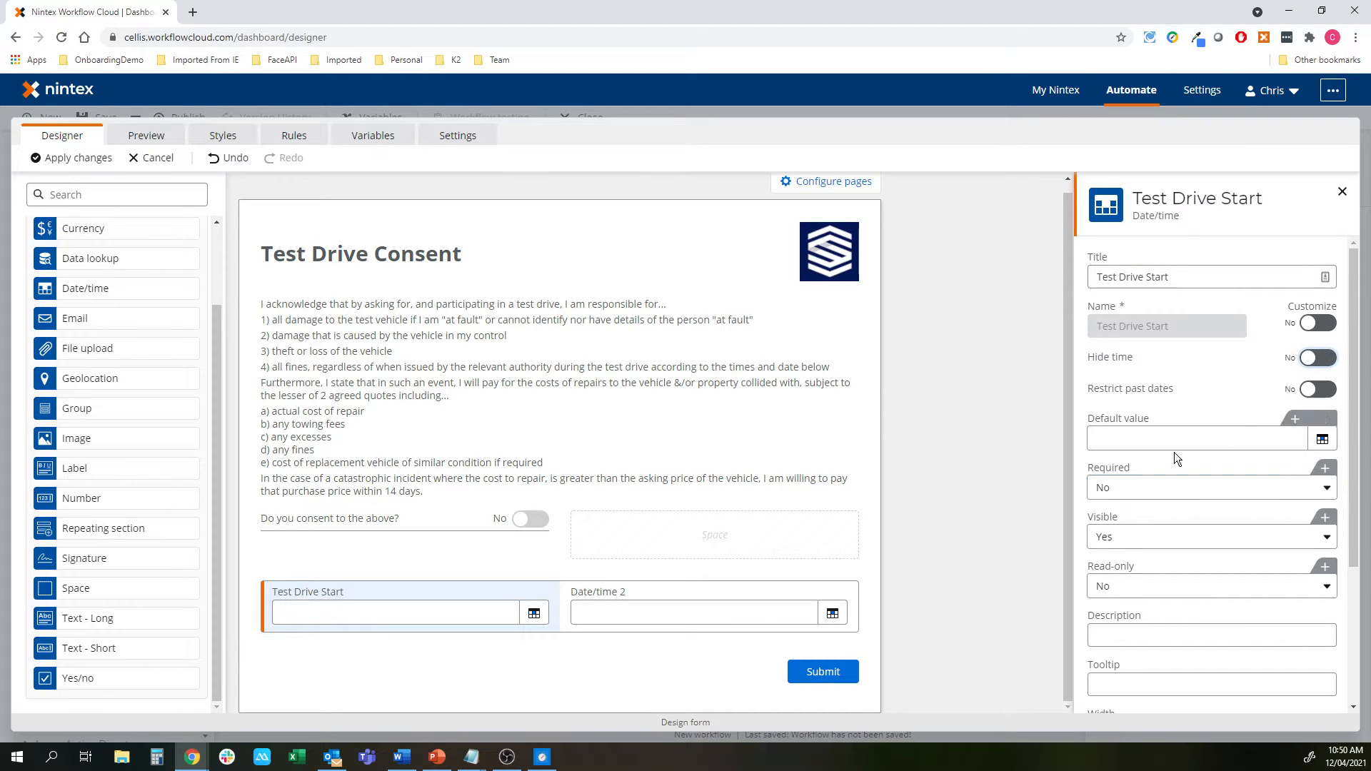
pyautogui.click(658, 603)
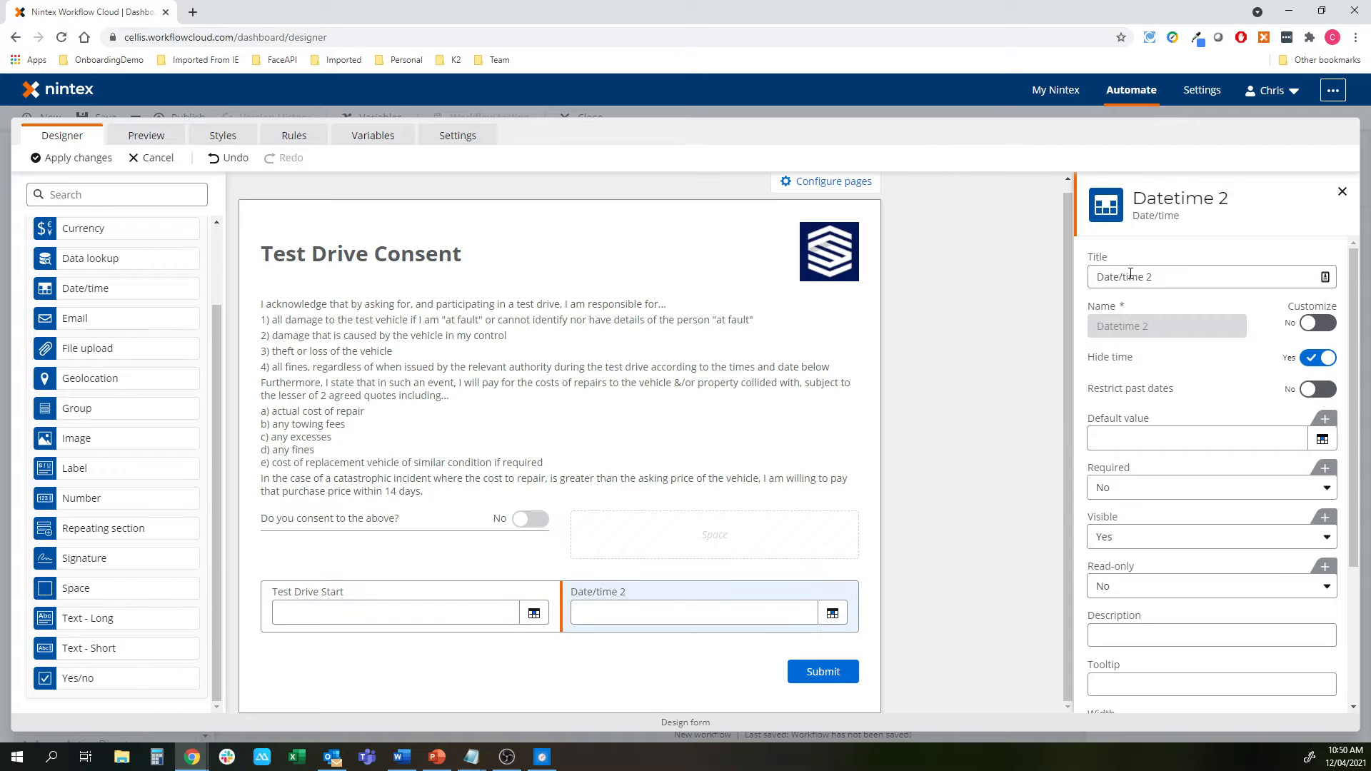
pyautogui.moveTo(1178, 277); pyautogui.dragTo(1055, 281)
pyautogui.write('Test D')
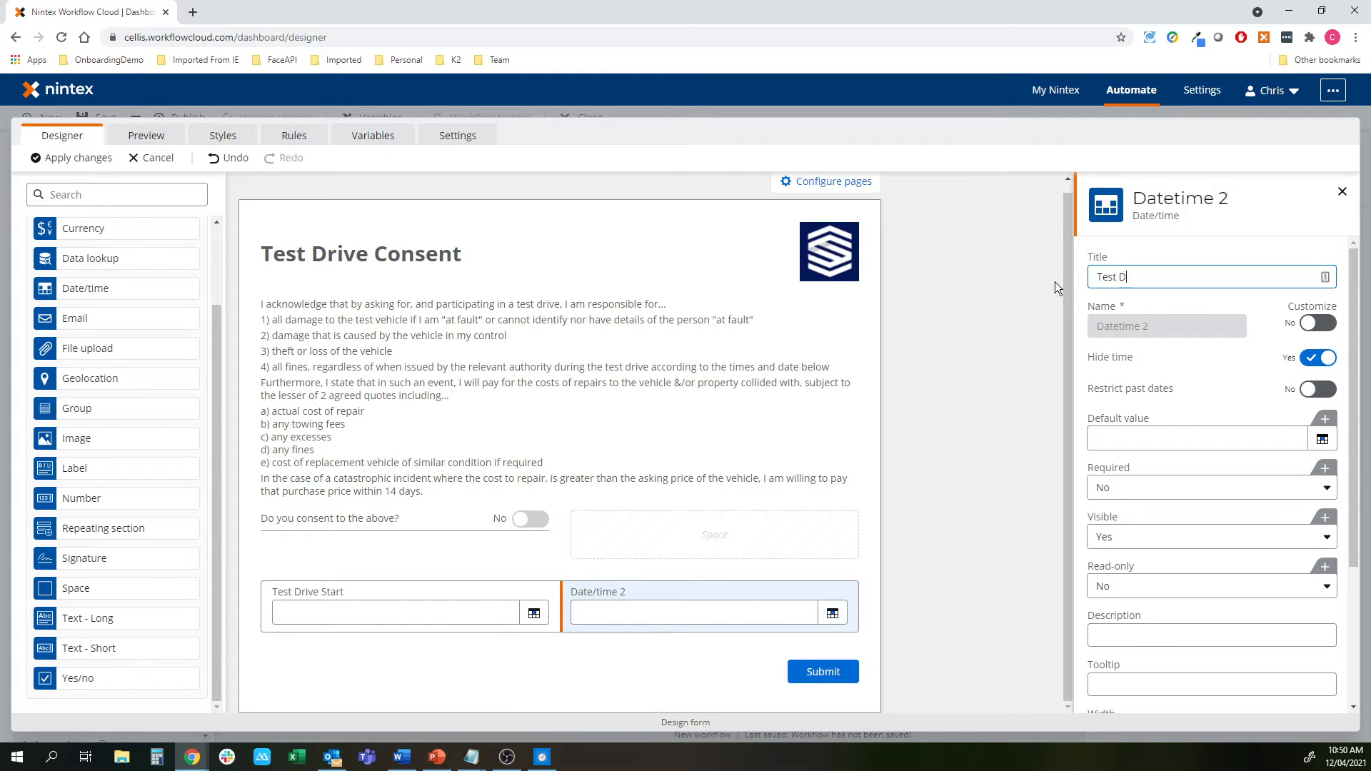
pyautogui.write('rive End')
pyautogui.click(1013, 422)
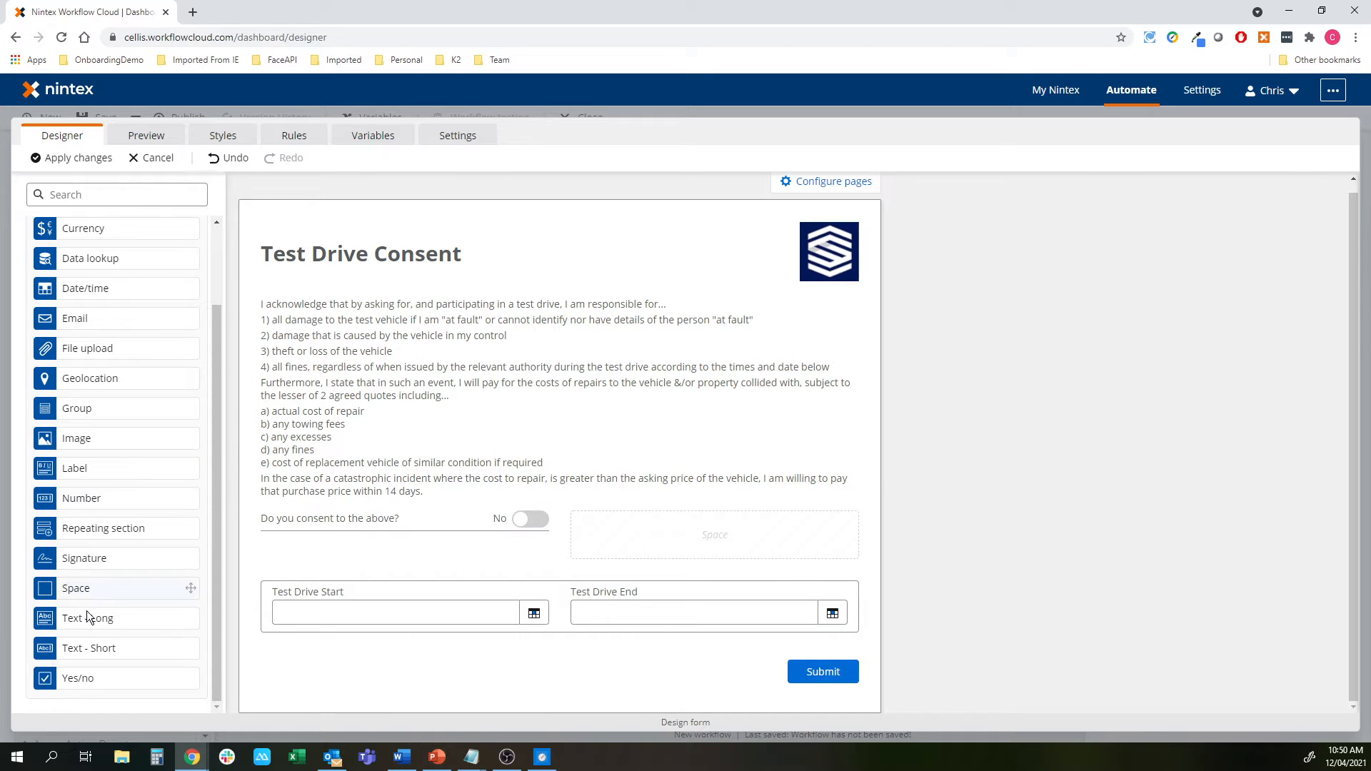
# Add a Text - Short field titled 'Drivers Name' below the dates
pyautogui.moveTo(86, 647); pyautogui.dragTo(400, 655)
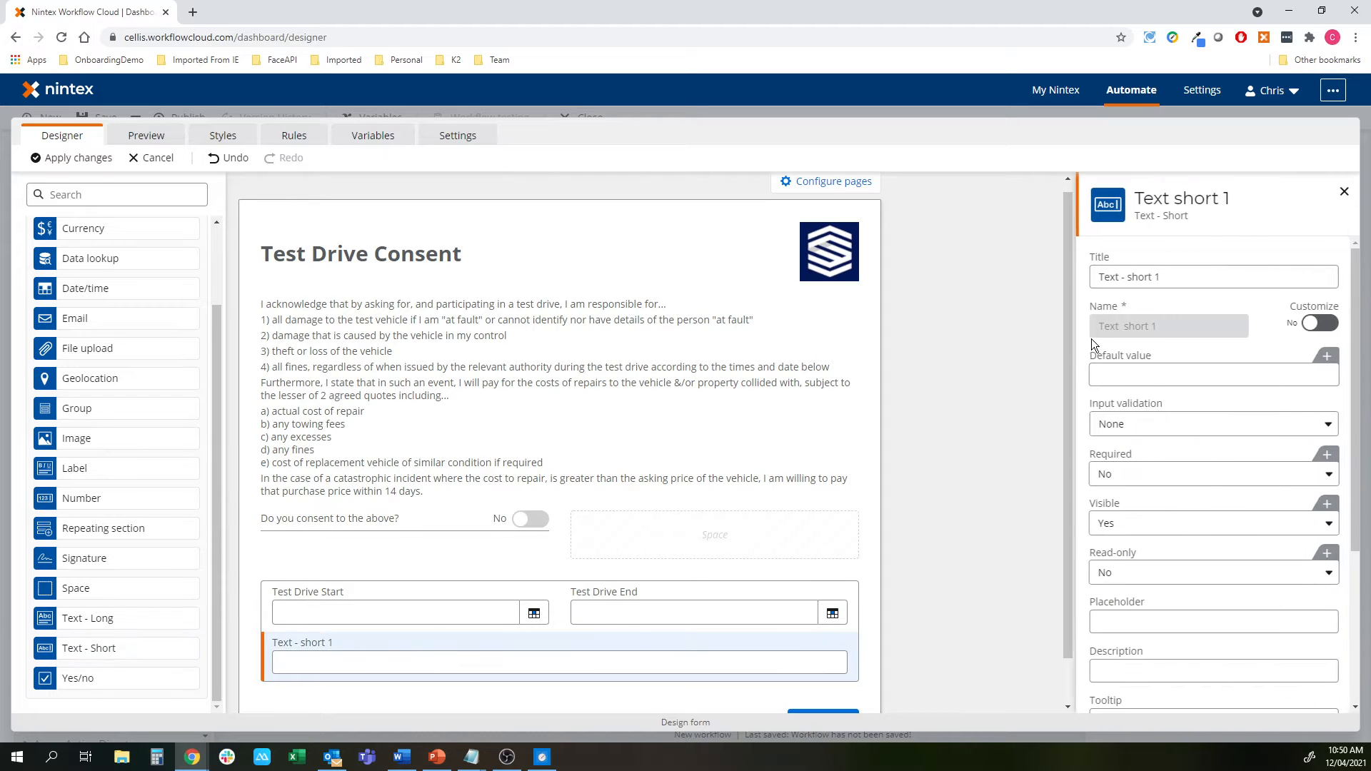
pyautogui.write('Dr')
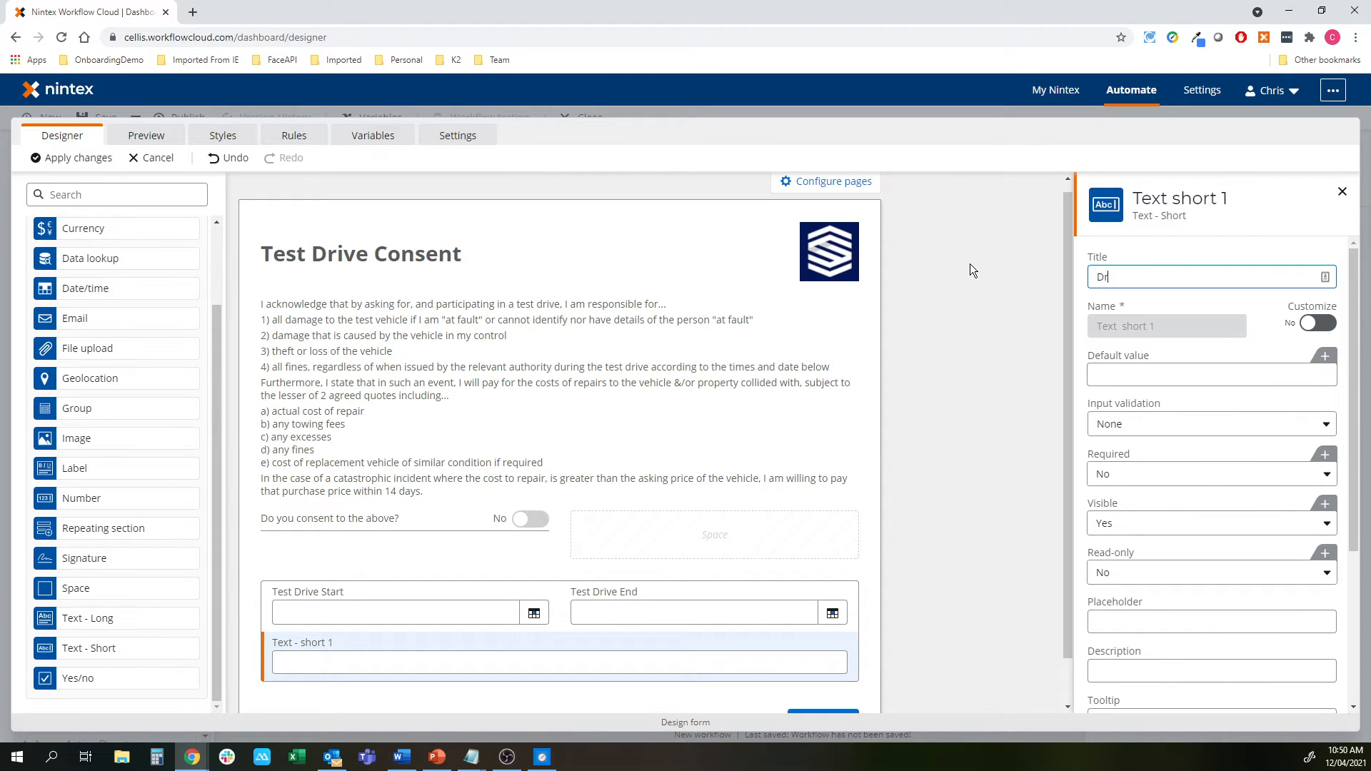
pyautogui.write('ivers Name')
pyautogui.click(971, 316)
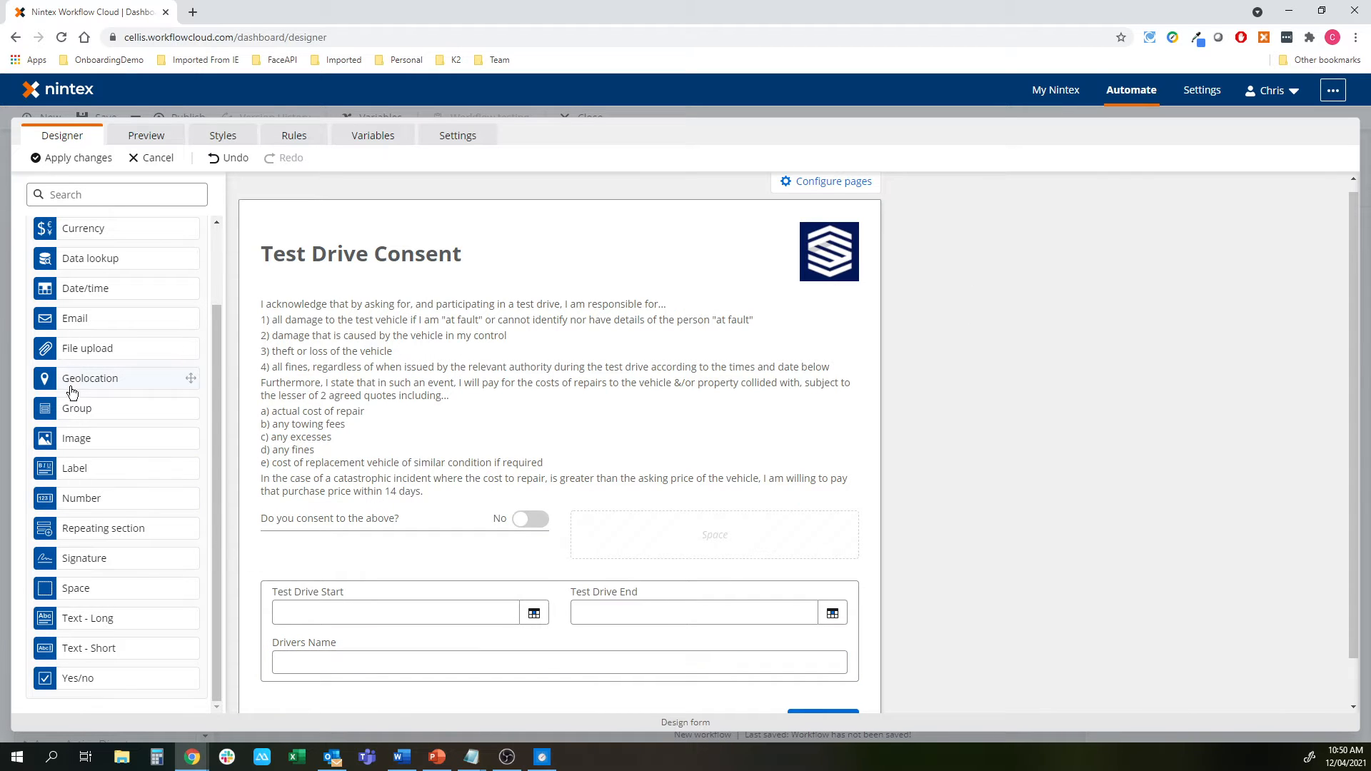
# Add a Number field beside it titled 'License Number'
pyautogui.moveTo(69, 500); pyautogui.dragTo(667, 655)
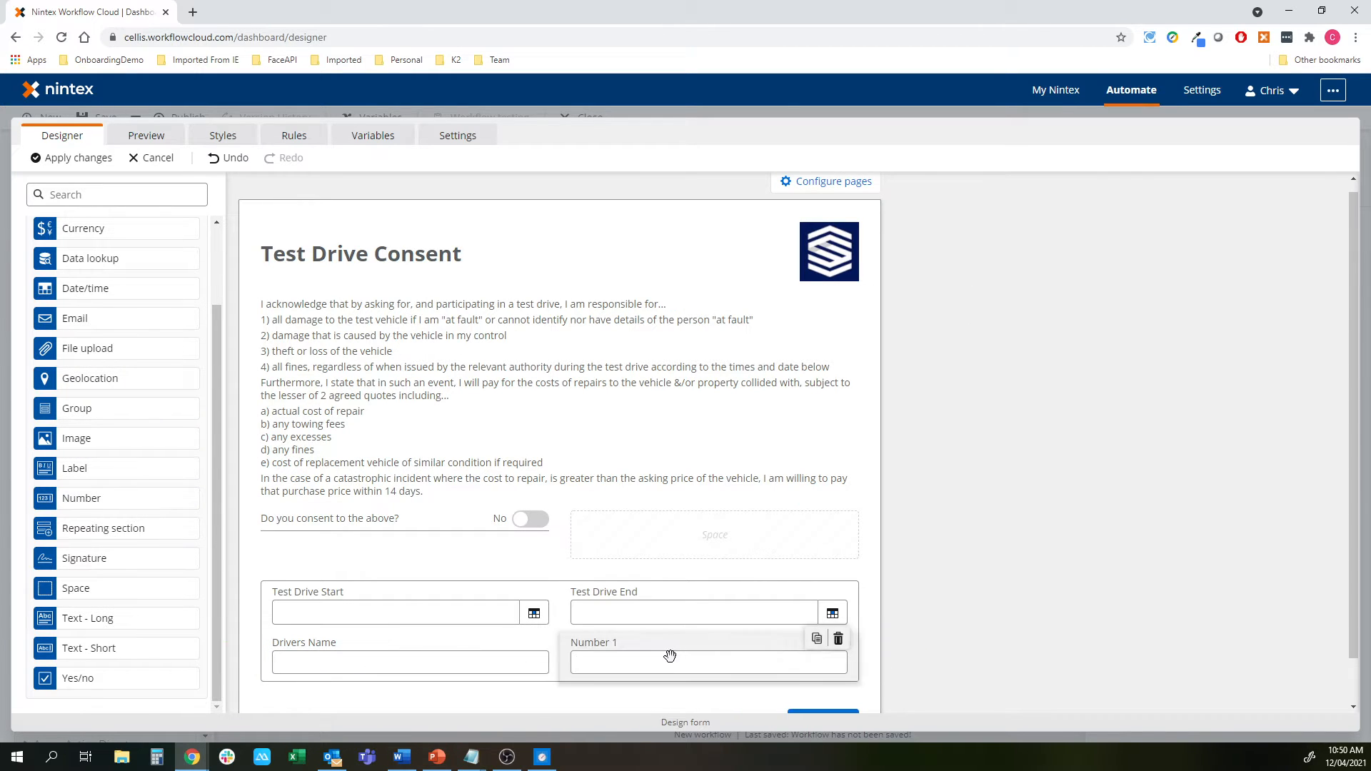
pyautogui.click(1247, 277)
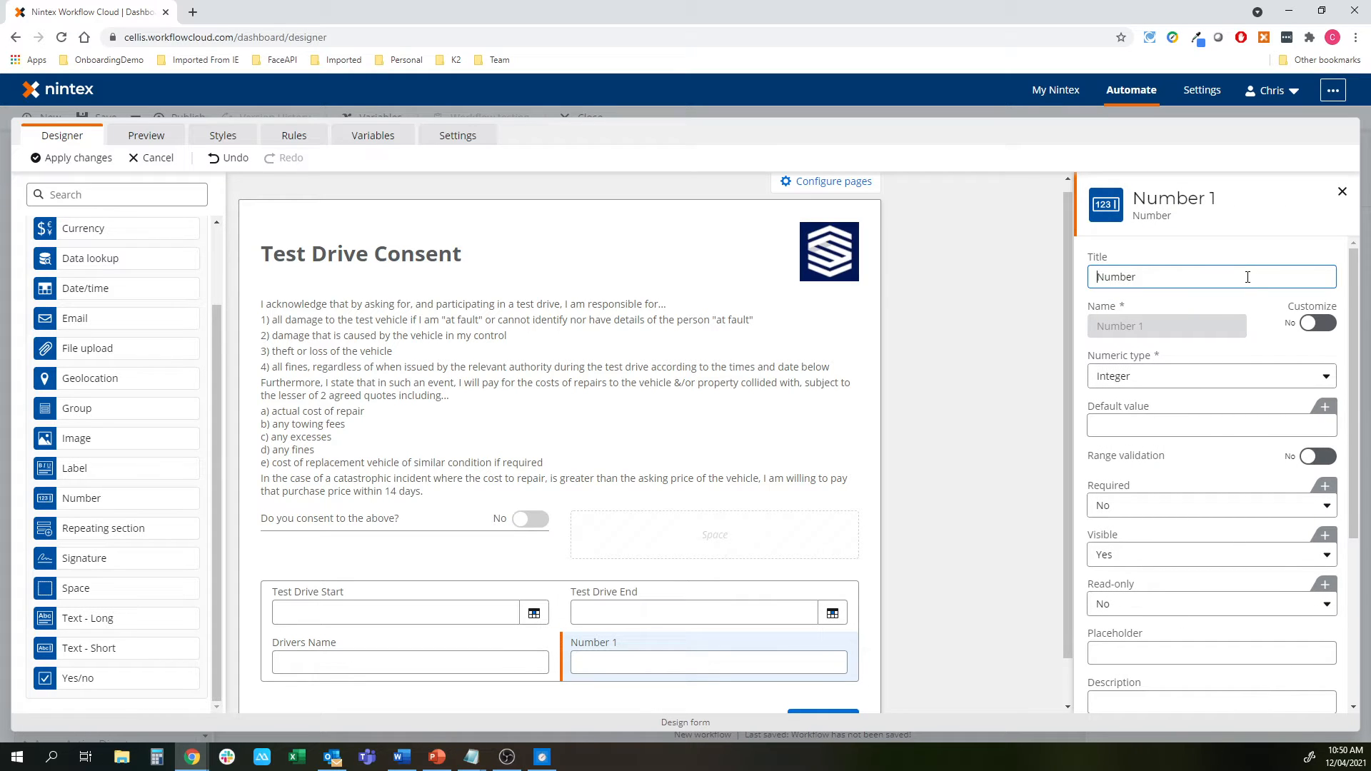
pyautogui.write('License')
pyautogui.click(1005, 507)
pyautogui.scroll(-1, 1004, 507)
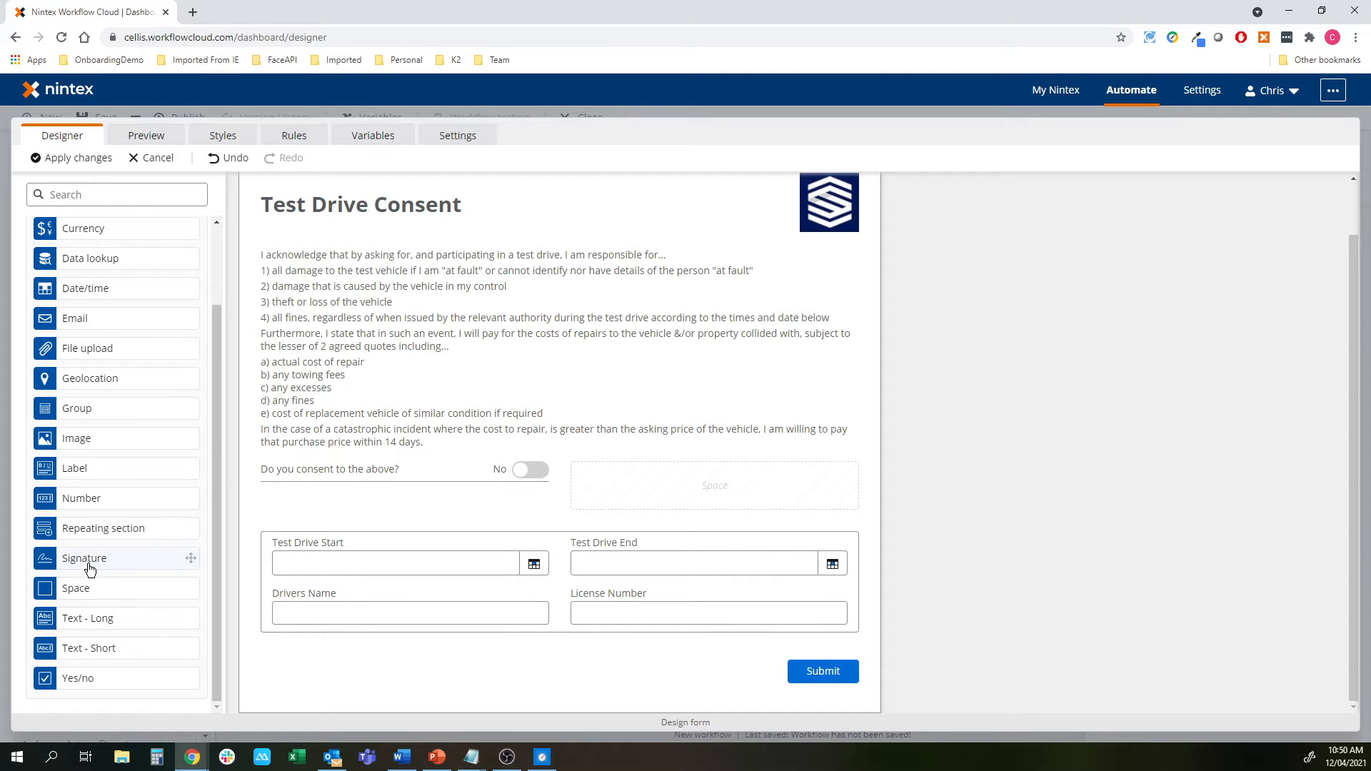
# Drop a File upload field below the name row, titled License Upload, with Maximum files set to 2
pyautogui.moveTo(68, 350); pyautogui.dragTo(552, 649)
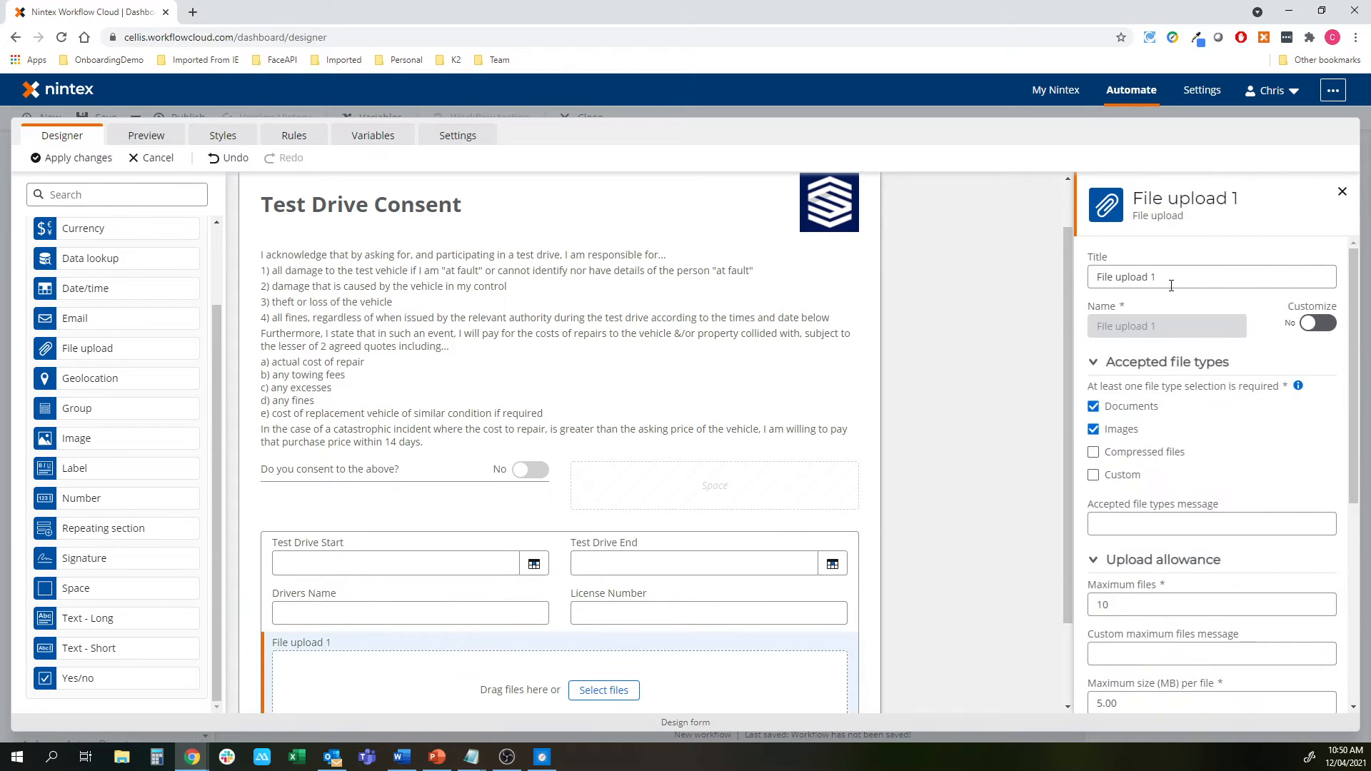
pyautogui.write('License ')
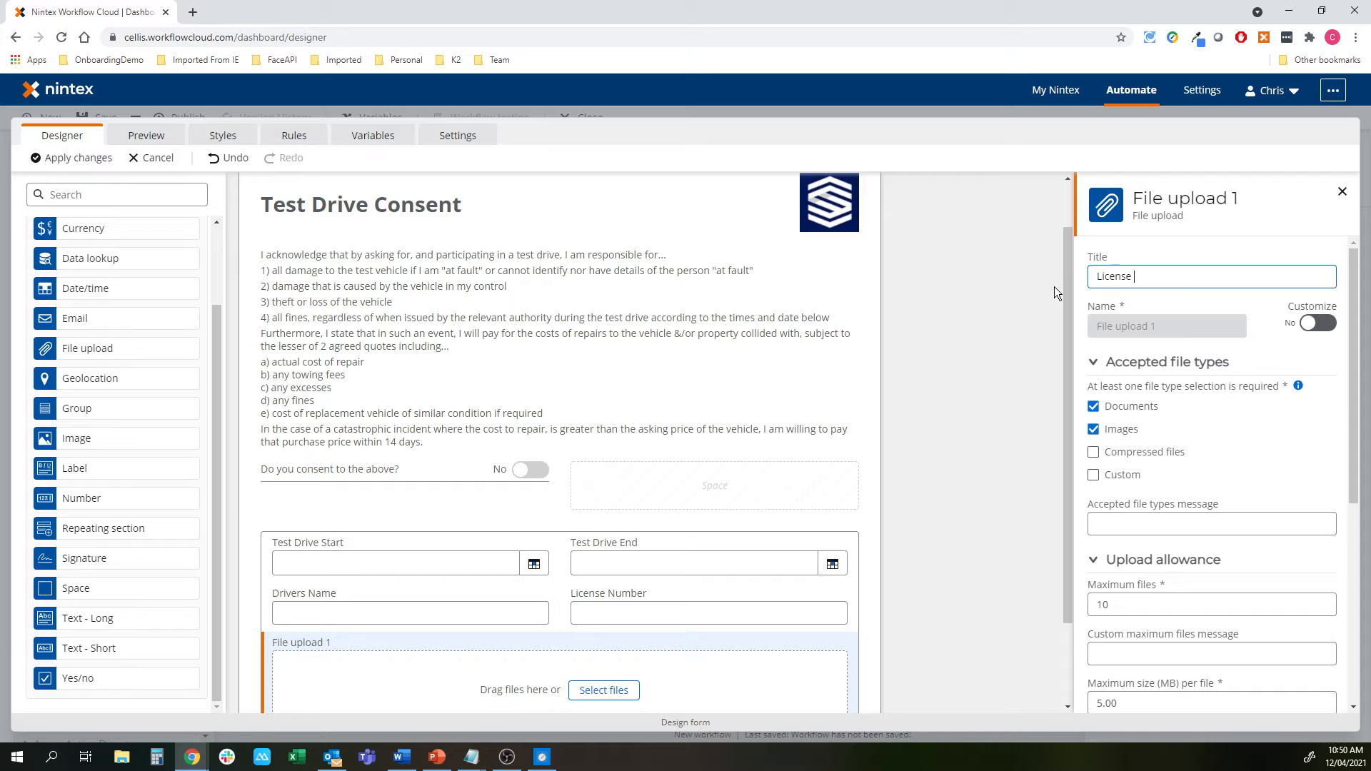
pyautogui.write('Upload')
pyautogui.doubleClick(1121, 606)
pyautogui.press('BackSpace')
pyautogui.write('2')
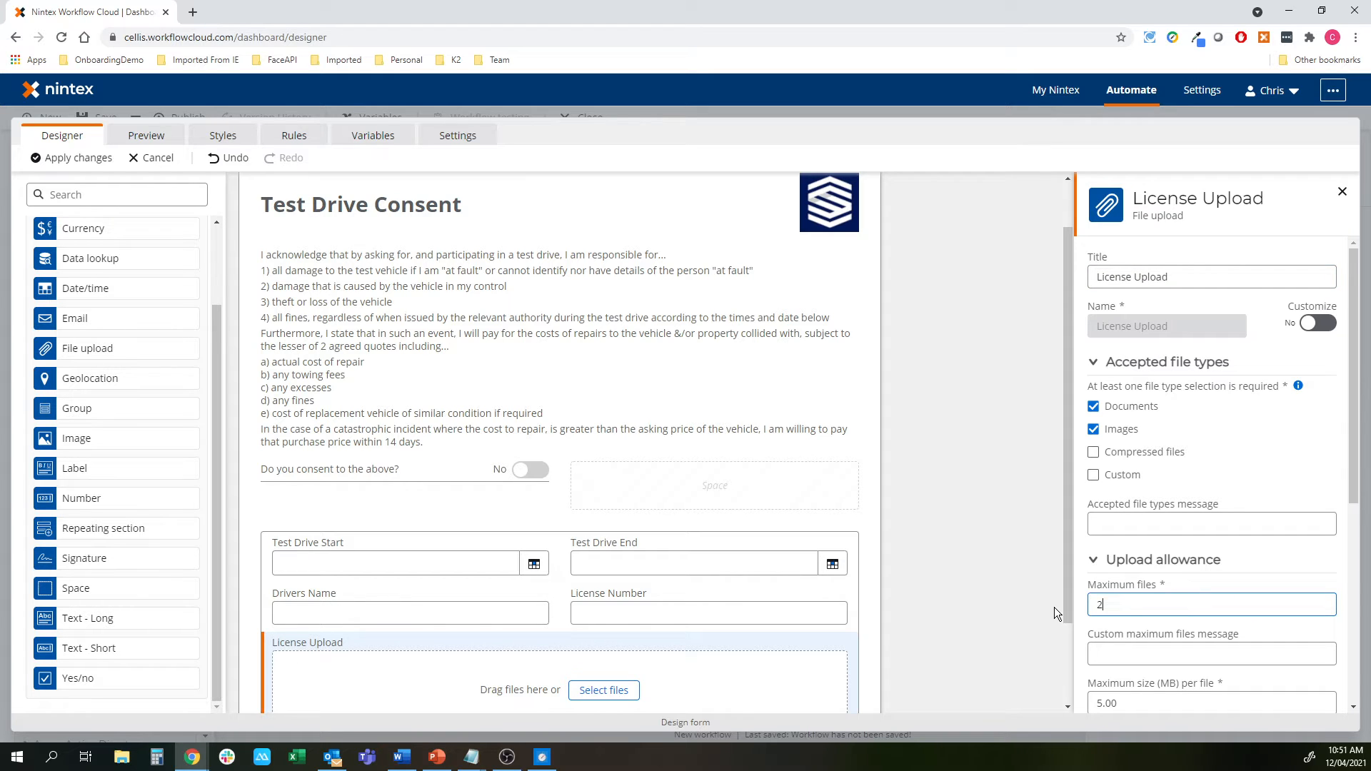
pyautogui.scroll(-4, 1188, 624)
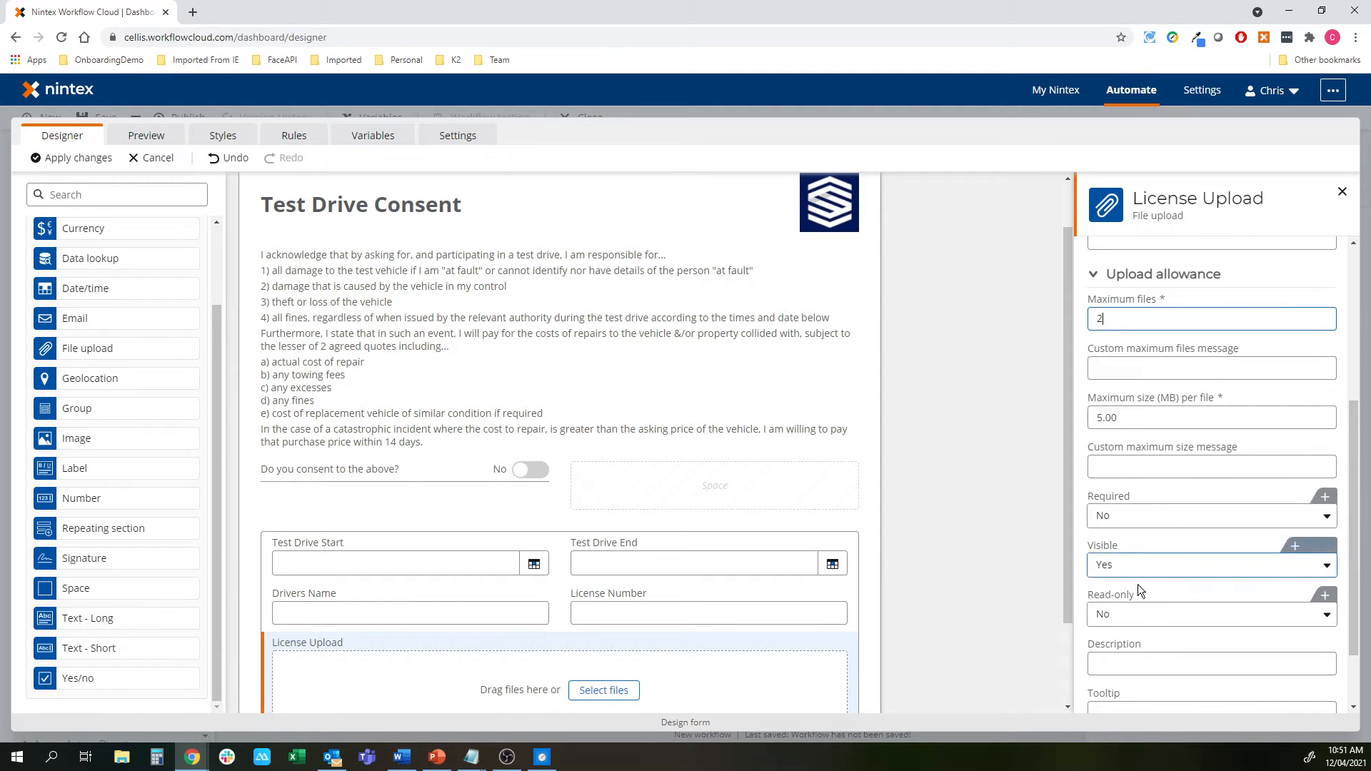
pyautogui.click(987, 547)
pyautogui.scroll(-2, 987, 547)
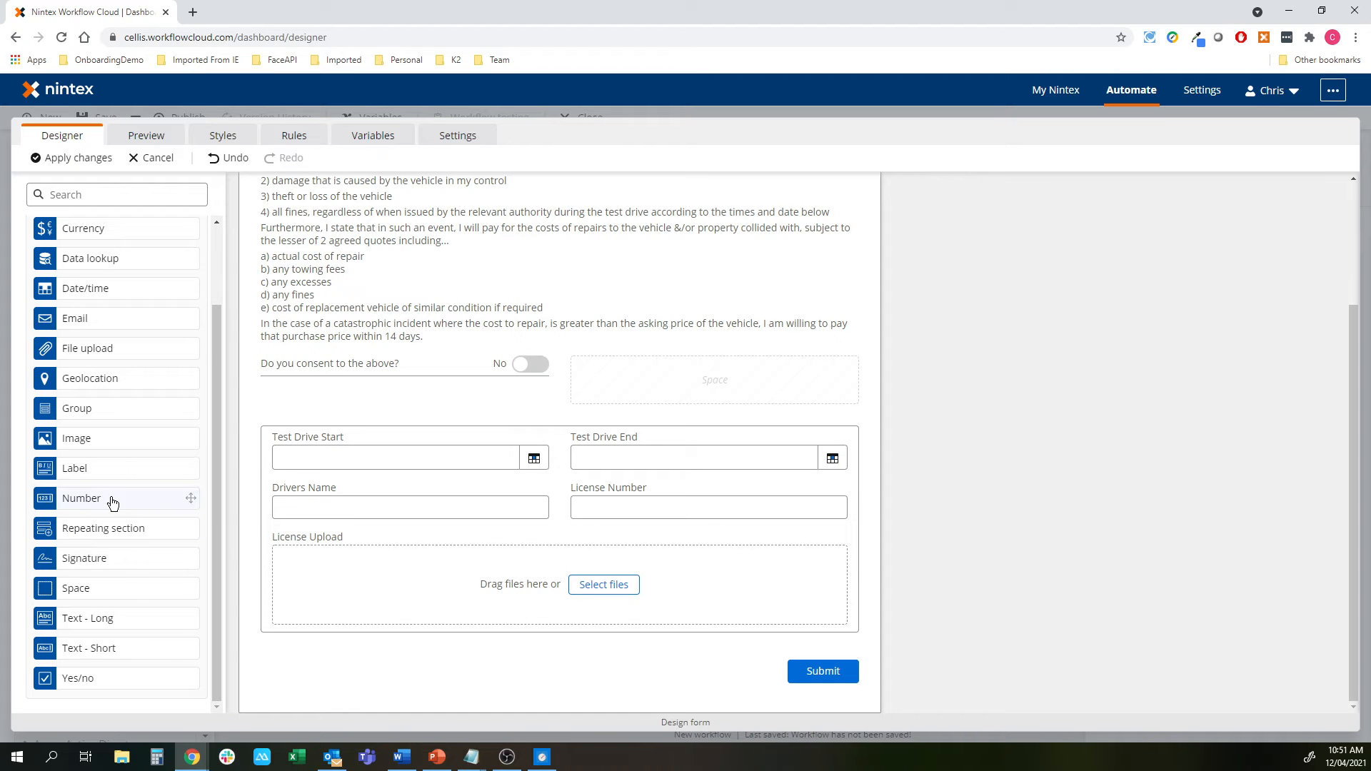
# Add a short text field titled Registration Number below License Upload
pyautogui.moveTo(83, 647); pyautogui.dragTo(361, 643)
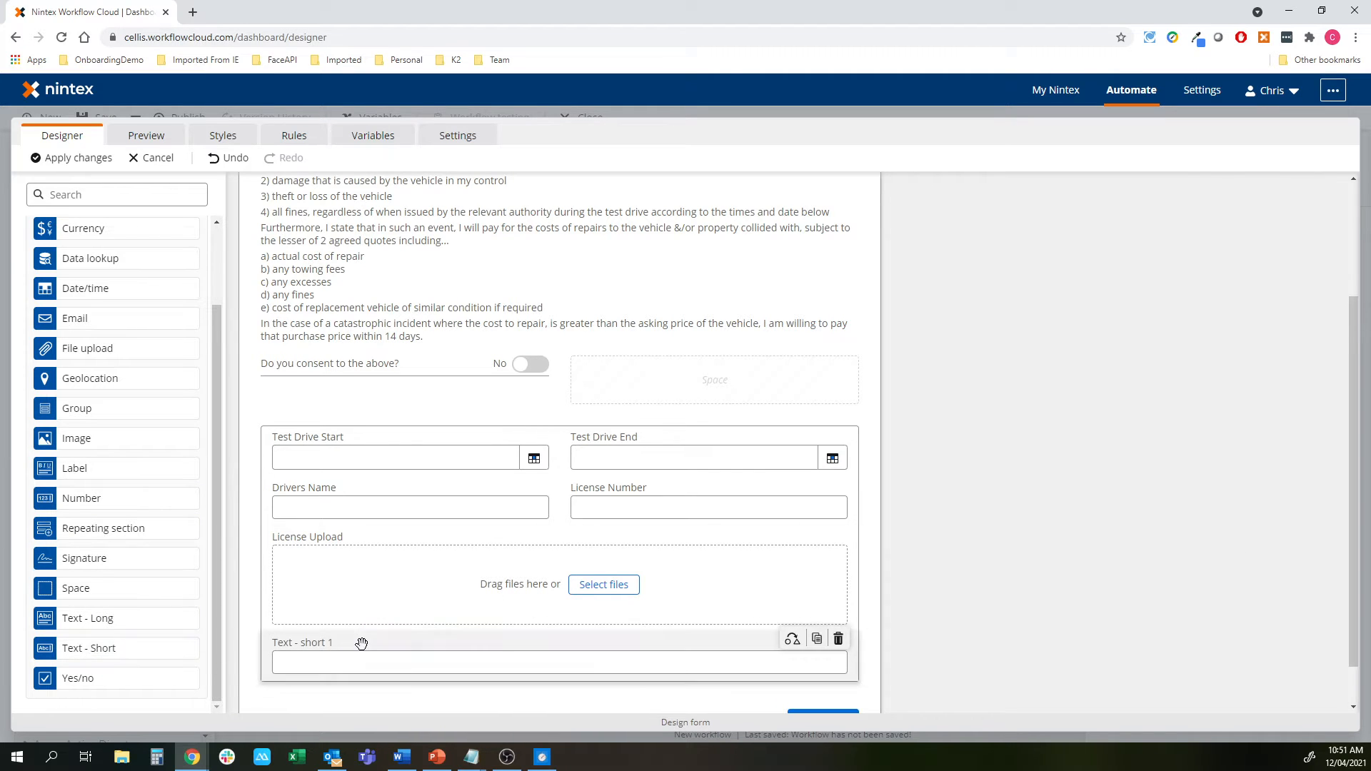
pyautogui.tripleClick(1174, 277)
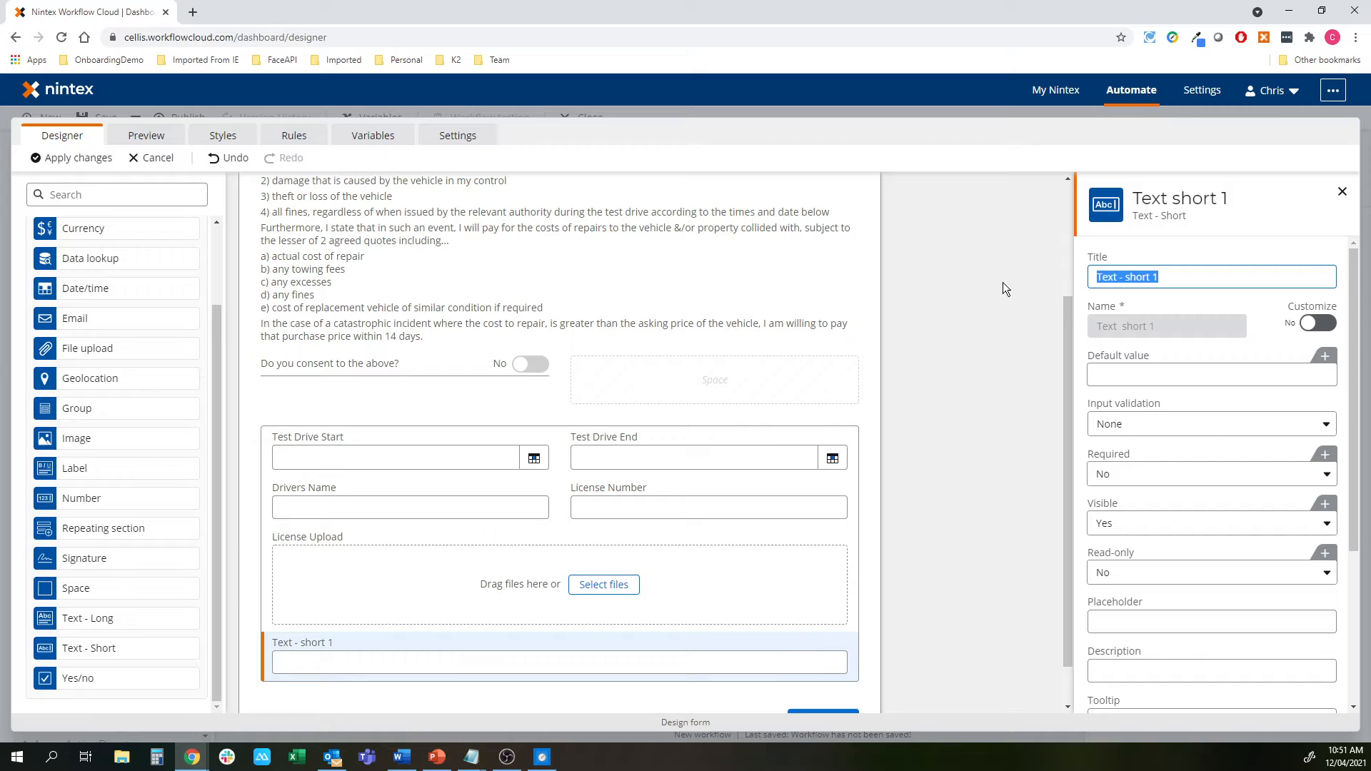
pyautogui.write('Registration Number')
pyautogui.click(918, 439)
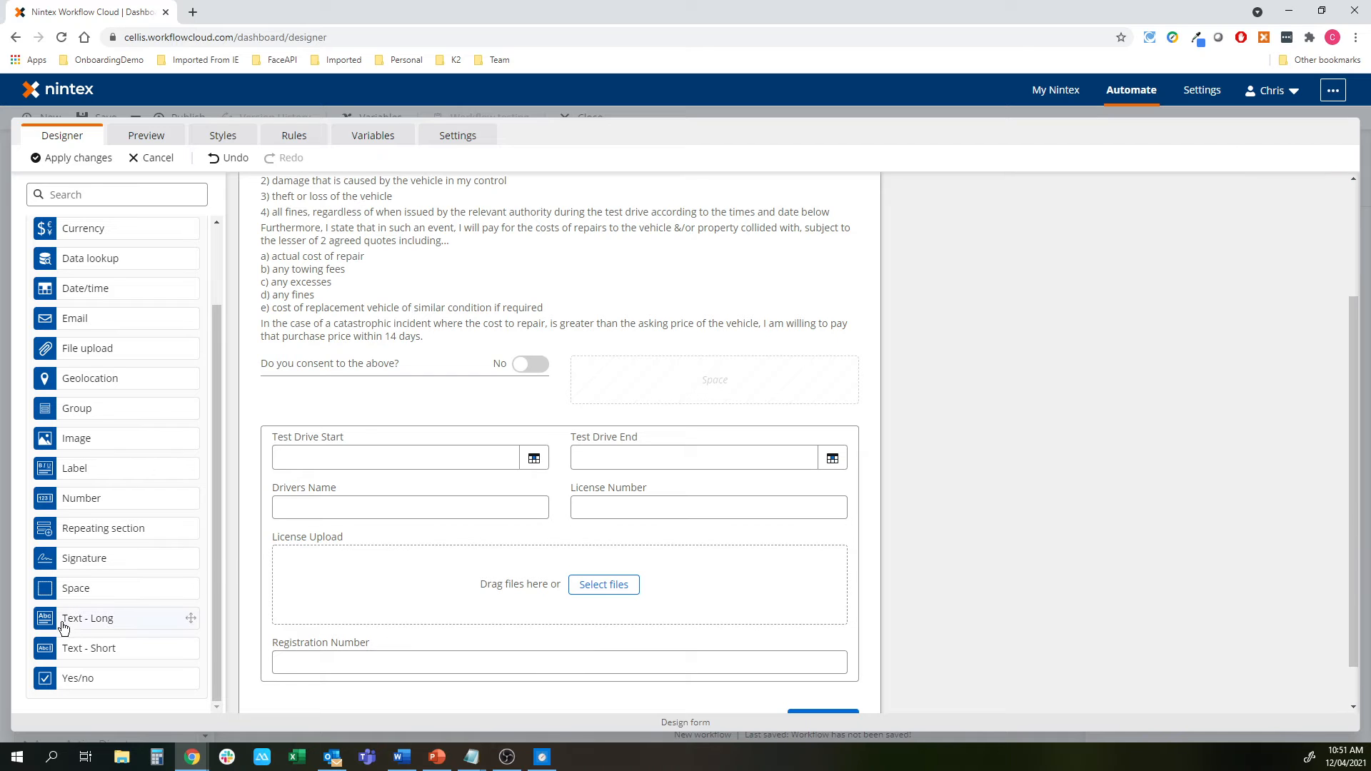
# Add a short text field titled Stock Code beside Registration Number
pyautogui.moveTo(65, 647); pyautogui.dragTo(744, 657)
pyautogui.click(744, 657)
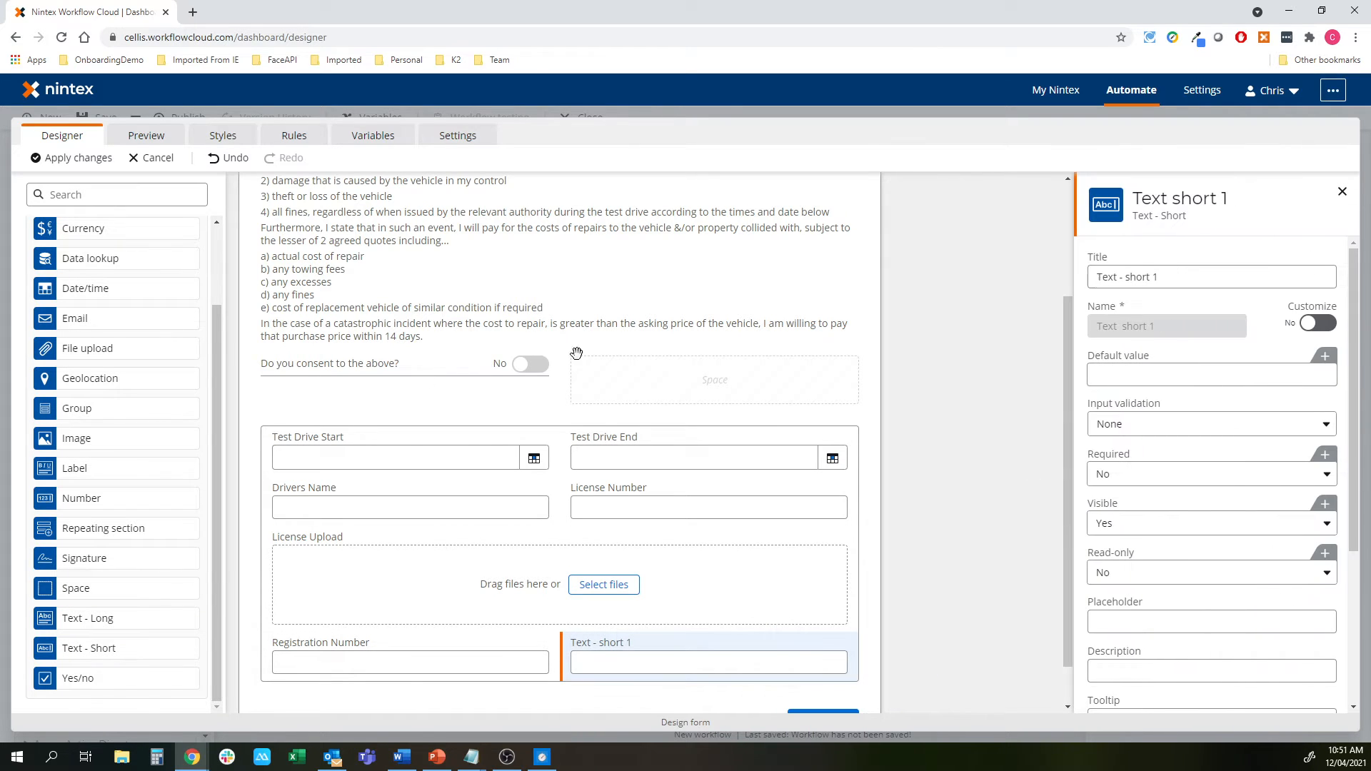
pyautogui.scroll(2, 190, 352)
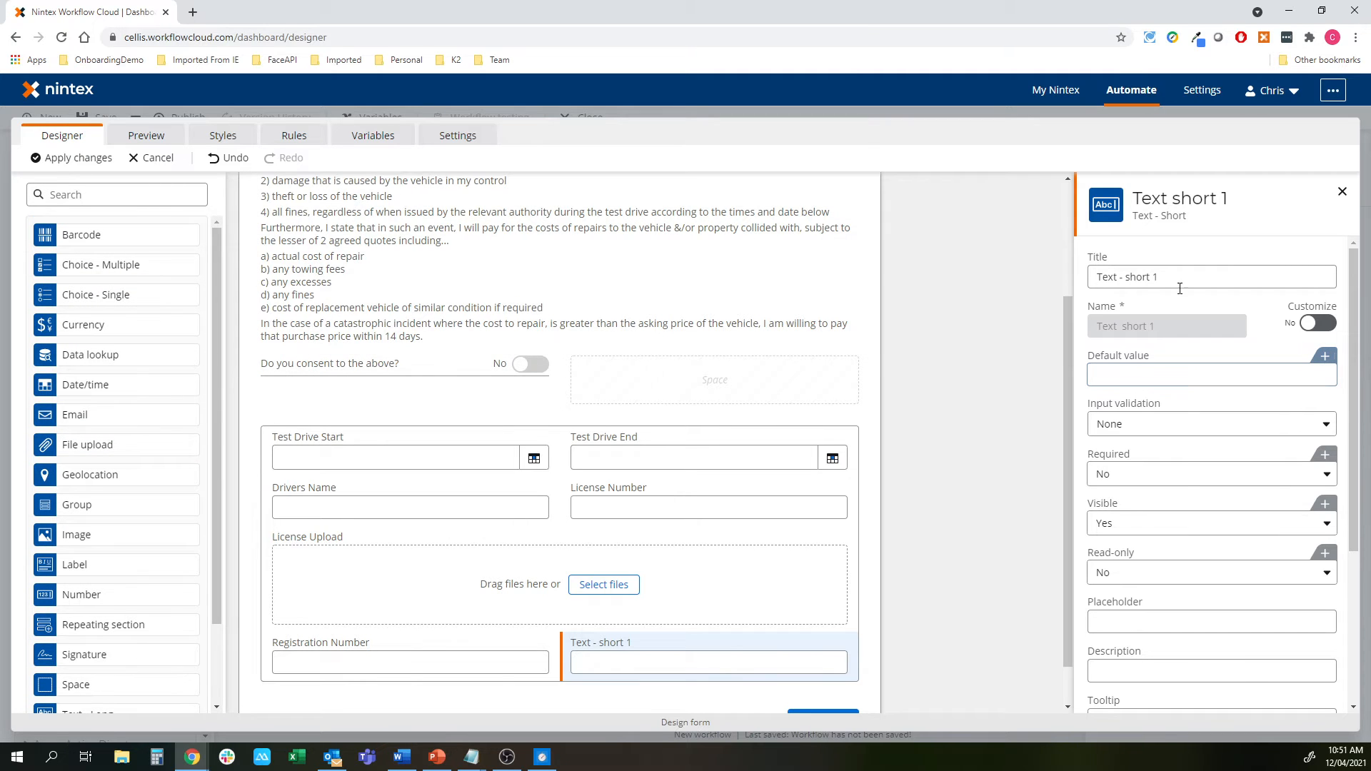
pyautogui.moveTo(1179, 289); pyautogui.dragTo(1082, 292)
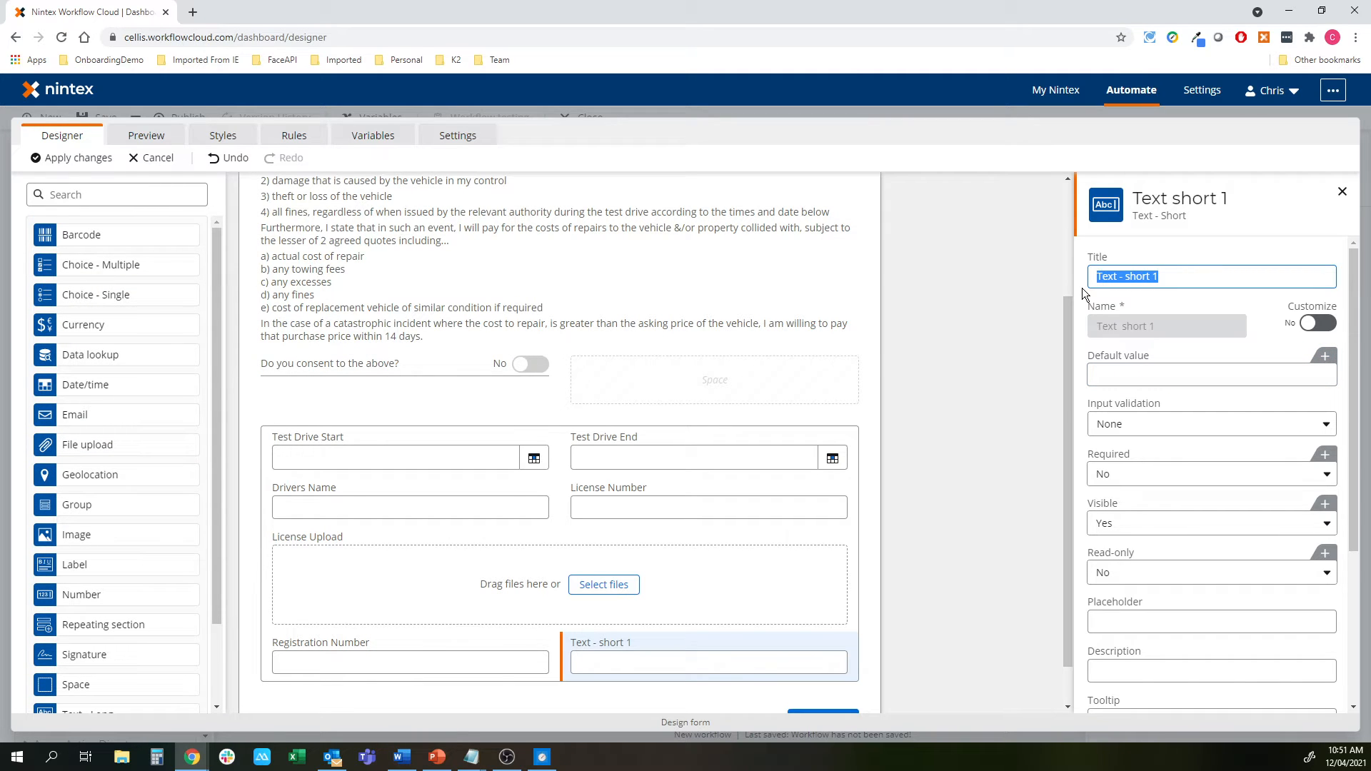
pyautogui.write('Stock Code')
pyautogui.click(1021, 409)
pyautogui.scroll(-1, 1021, 409)
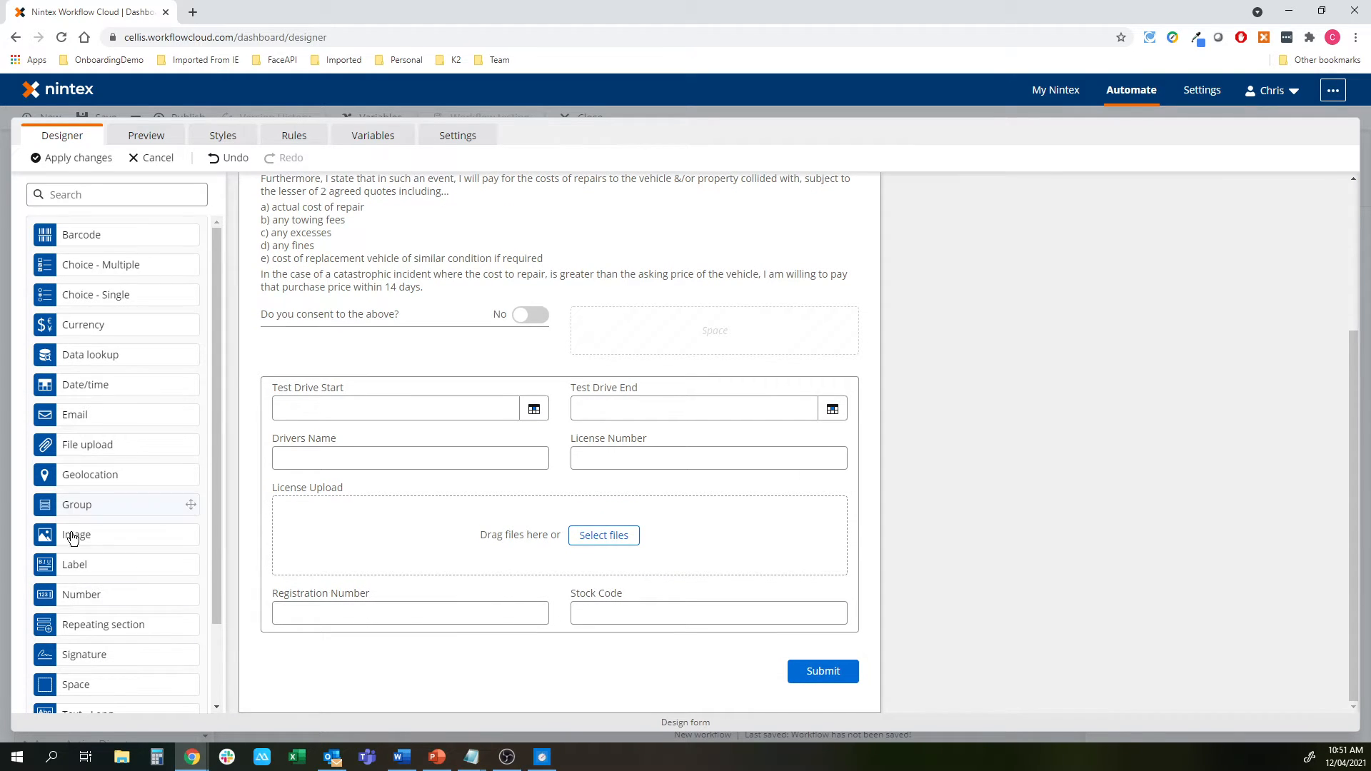
pyautogui.scroll(-2, 61, 586)
# Add a Driver Signature field below Stock Code with a Date field beside it
pyautogui.moveTo(75, 564)
pyautogui.mouseDown()
pyautogui.moveTo(346, 651)
pyautogui.moveTo(362, 636)
pyautogui.moveTo(349, 646)
pyautogui.mouseUp()
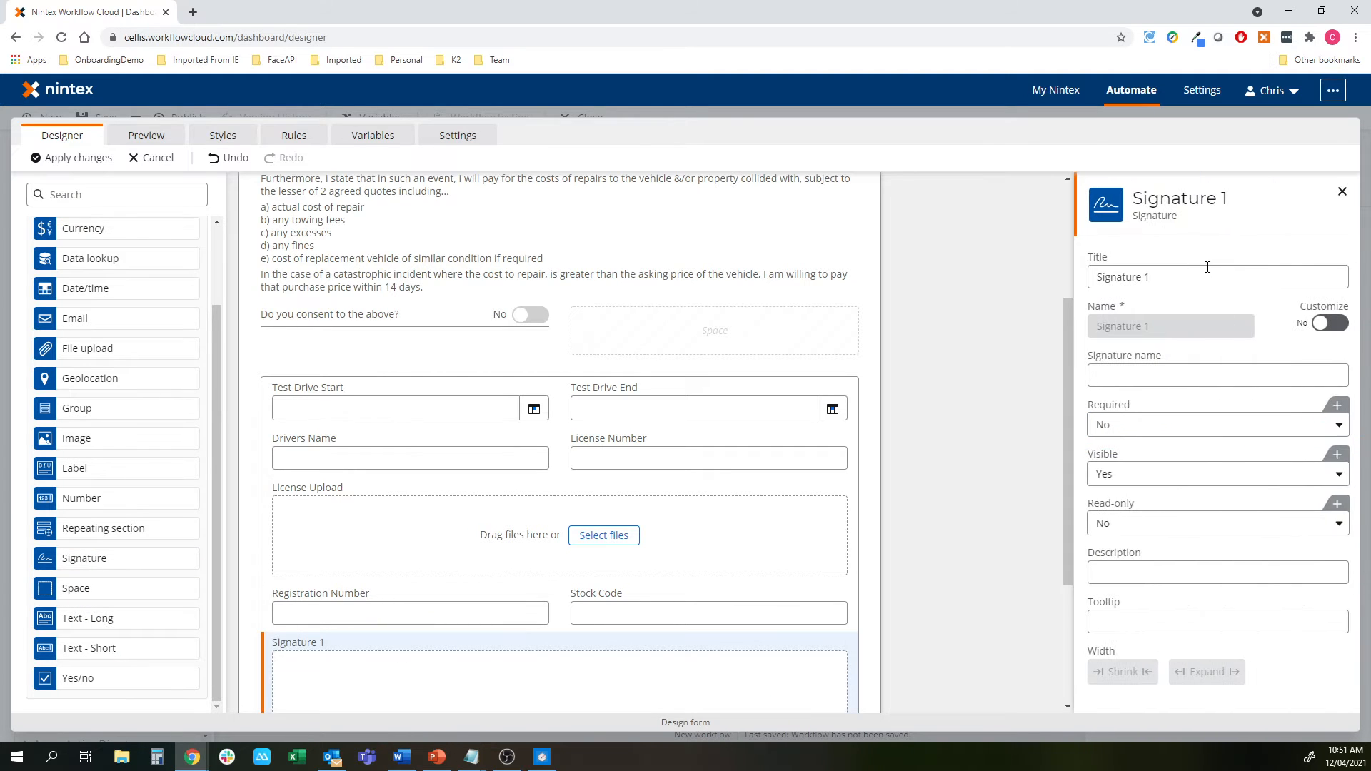
pyautogui.click(1195, 284)
pyautogui.write('Driver')
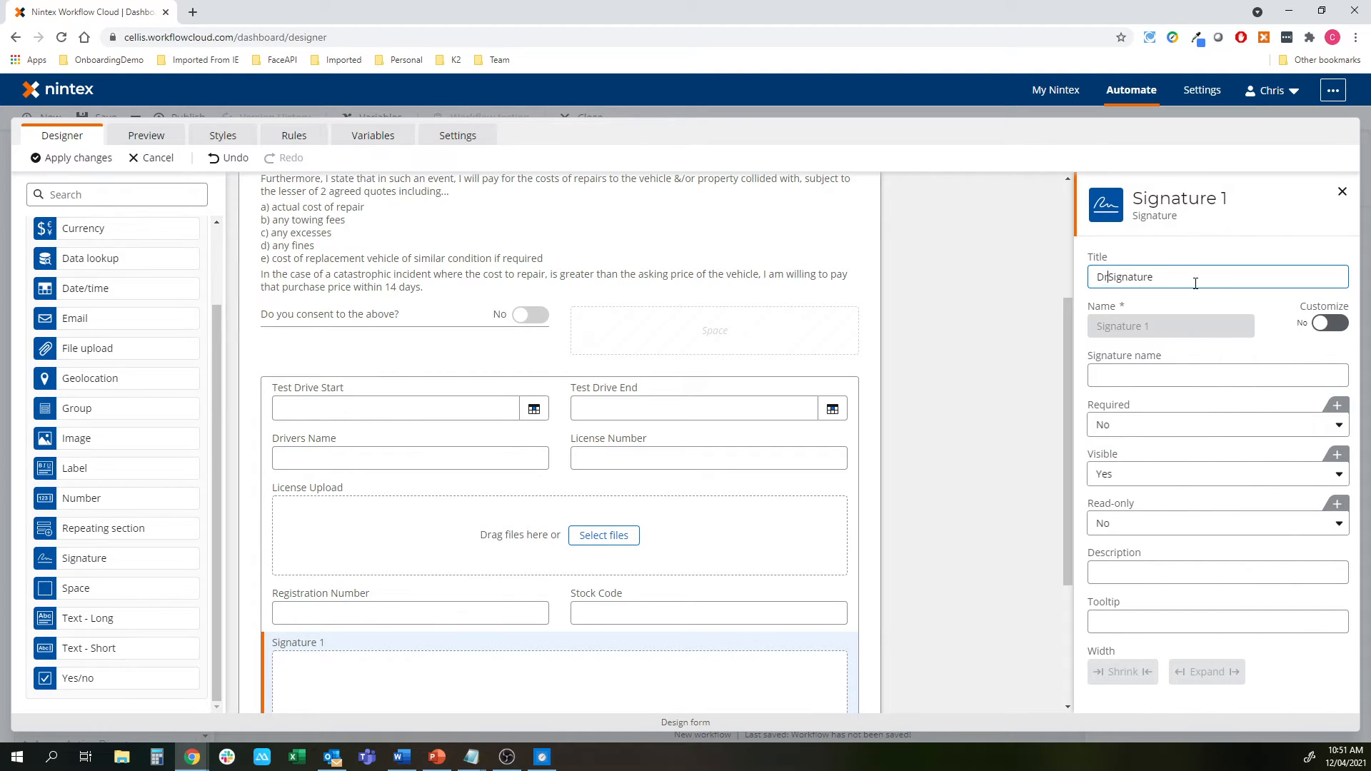
pyautogui.click(976, 505)
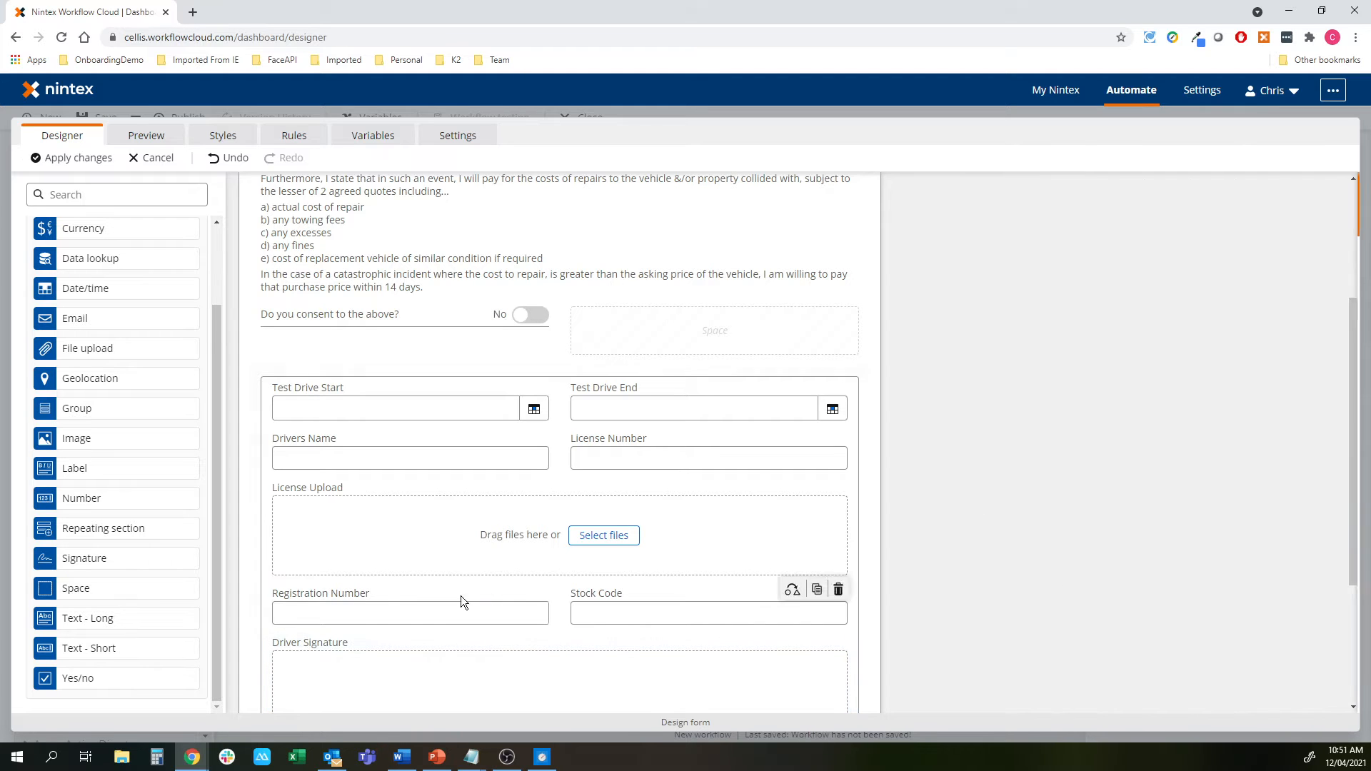
pyautogui.moveTo(73, 293)
pyautogui.mouseDown()
pyautogui.moveTo(325, 548)
pyautogui.moveTo(878, 668)
pyautogui.moveTo(785, 671)
pyautogui.mouseUp()
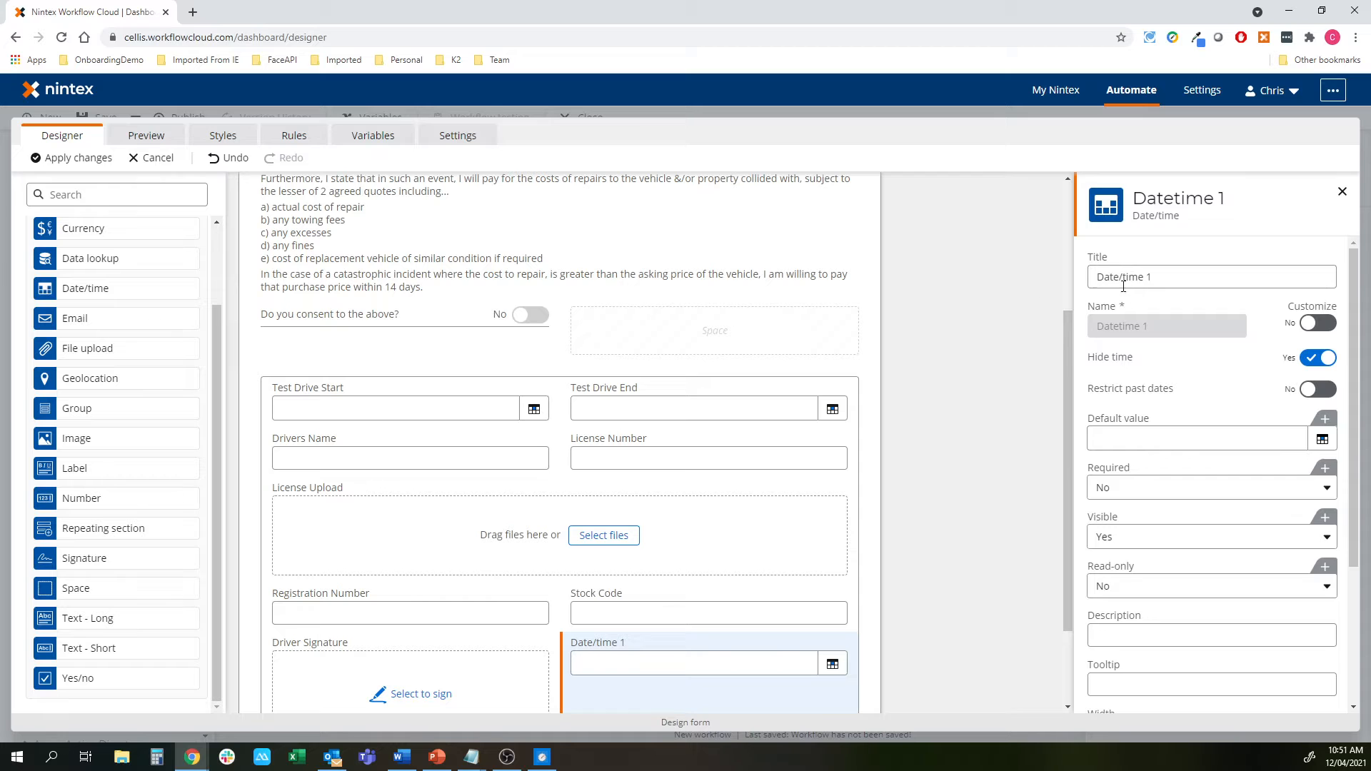
pyautogui.moveTo(1123, 286); pyautogui.dragTo(1346, 293)
pyautogui.press('BackSpace')
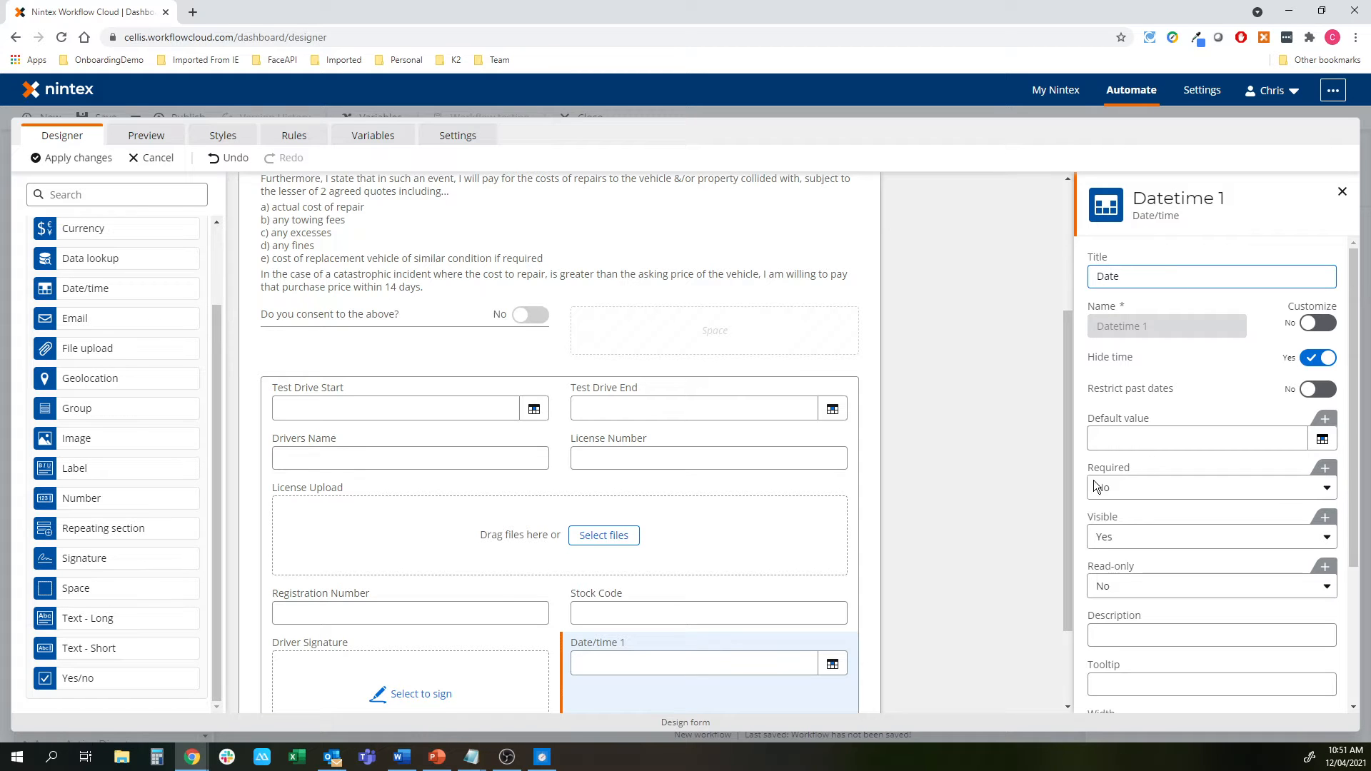
pyautogui.click(928, 532)
pyautogui.scroll(-2, 538, 602)
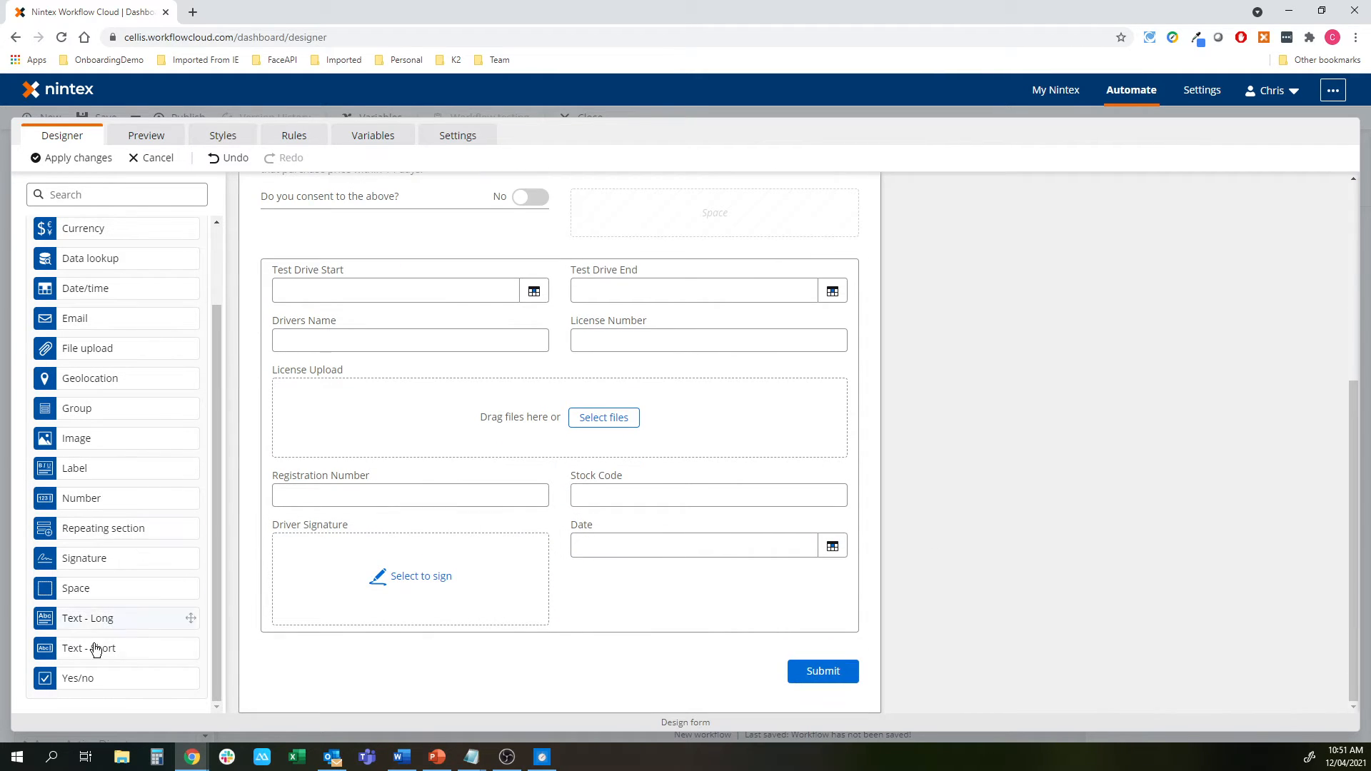
# Add a Dealer Signature field below Driver Signature with its own Date field beside it
pyautogui.moveTo(80, 560)
pyautogui.mouseDown()
pyautogui.moveTo(374, 631)
pyautogui.moveTo(362, 660)
pyautogui.mouseUp()
pyautogui.click(1206, 277)
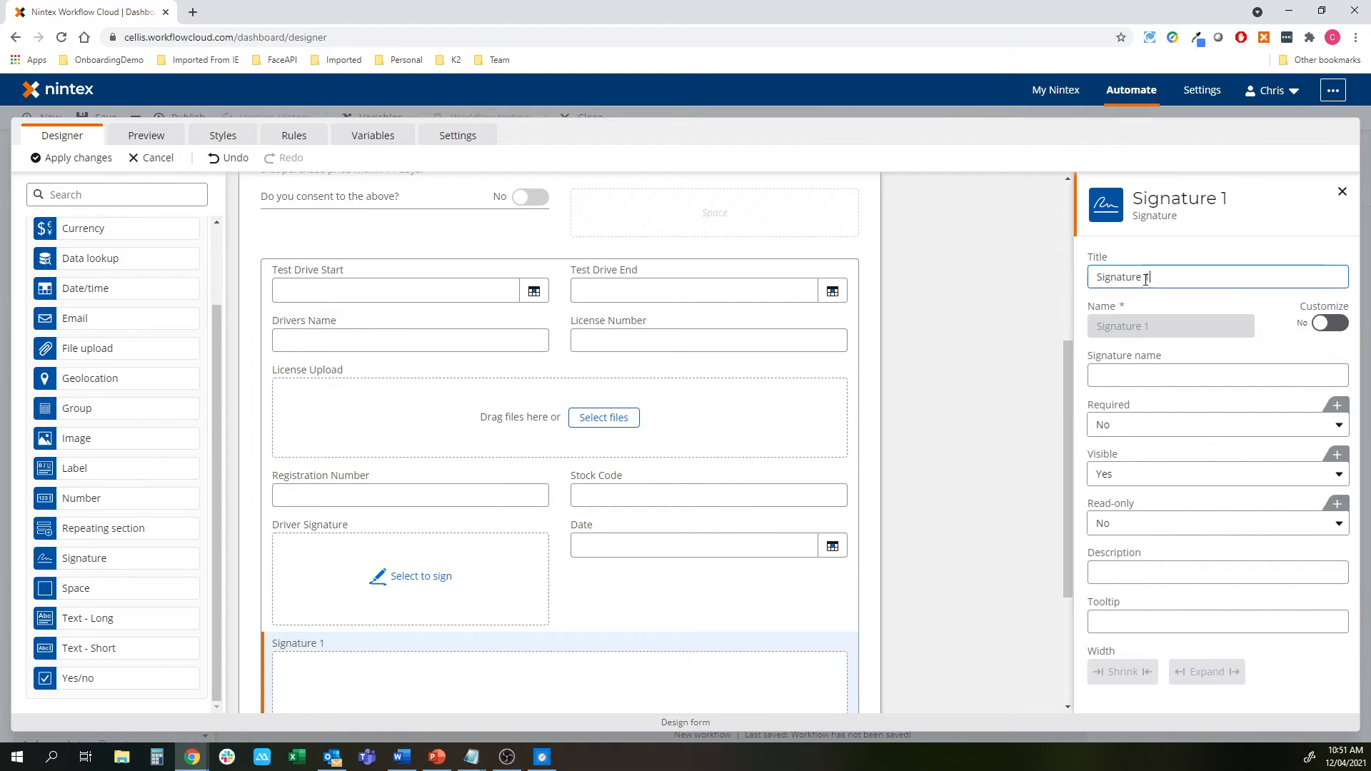
pyautogui.hotkey('ctrl', 'a')
pyautogui.write('Dealer Signature')
pyautogui.click(1022, 487)
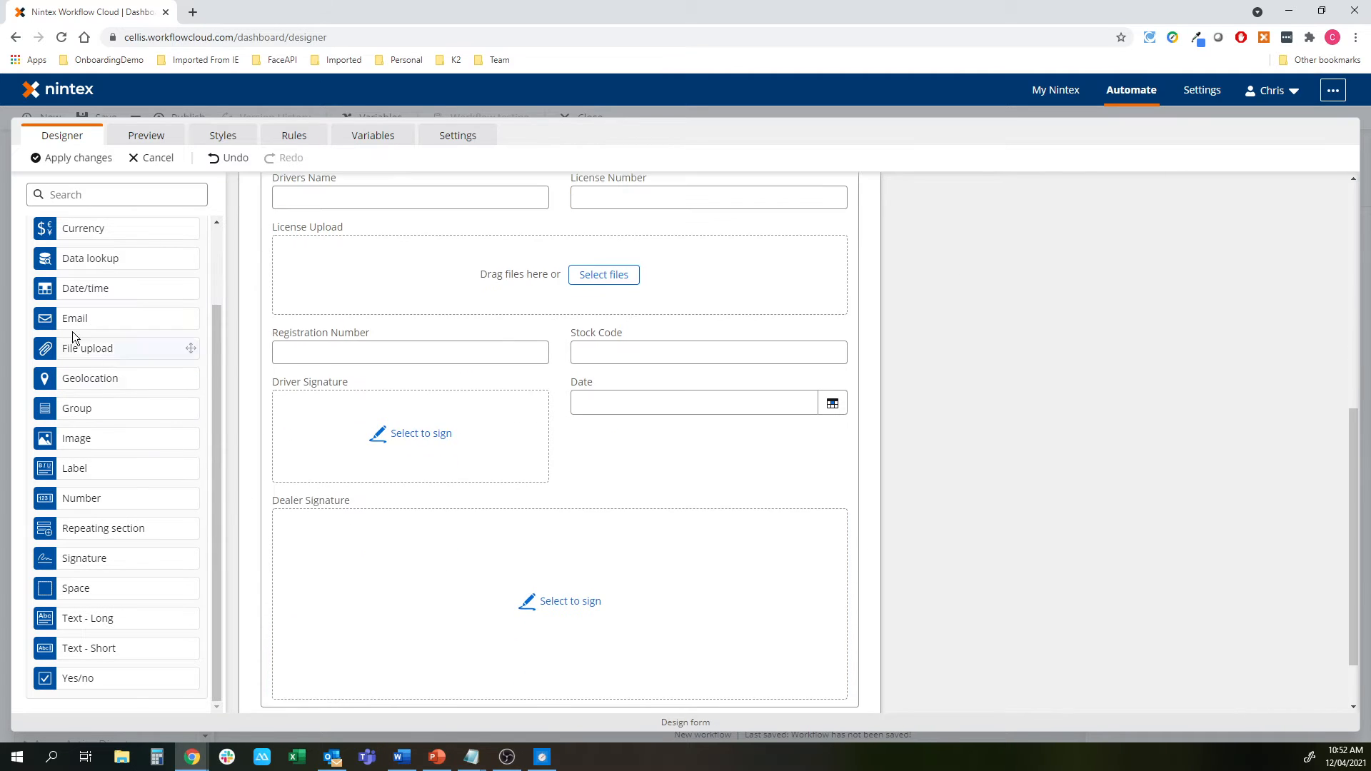
pyautogui.moveTo(75, 289)
pyautogui.mouseDown()
pyautogui.moveTo(908, 587)
pyautogui.moveTo(615, 554)
pyautogui.mouseUp()
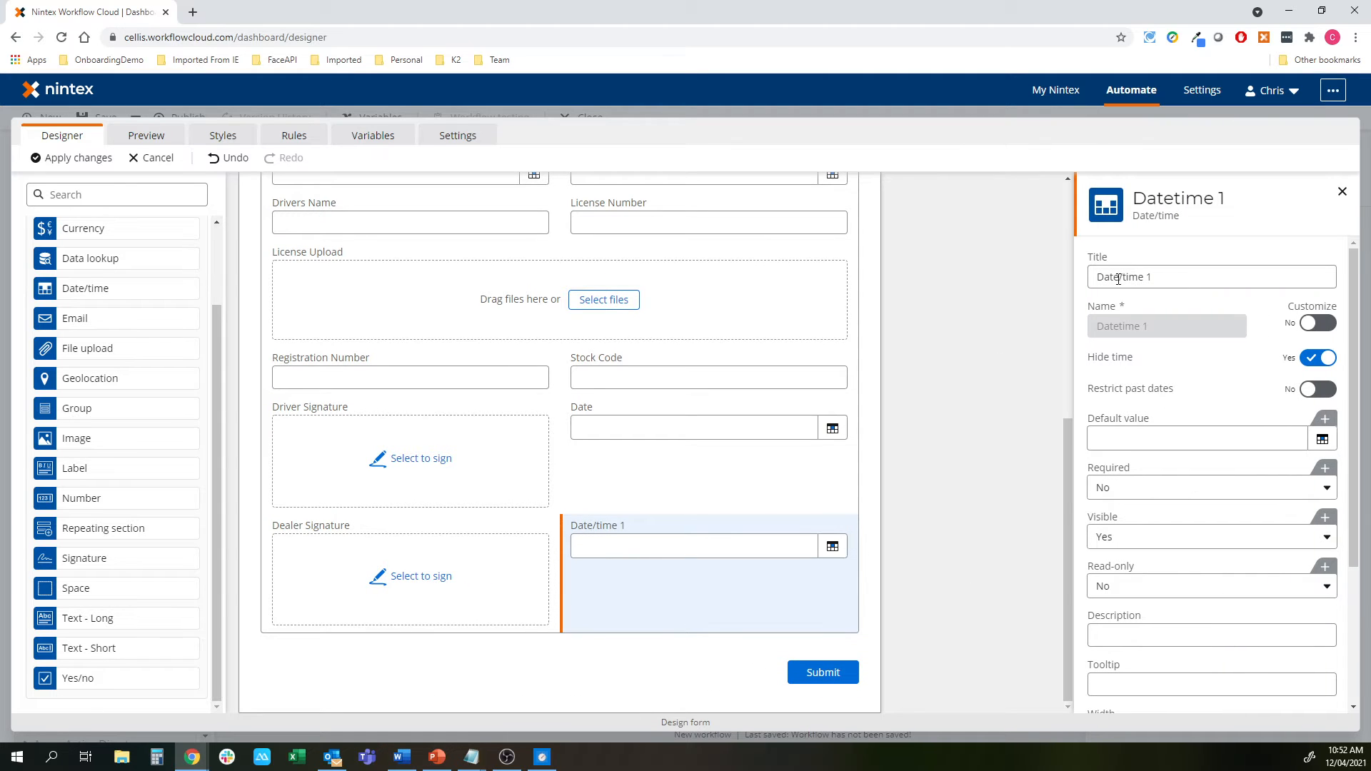
pyautogui.moveTo(1118, 279); pyautogui.dragTo(1289, 306)
pyautogui.press('BackSpace')
pyautogui.click(1015, 482)
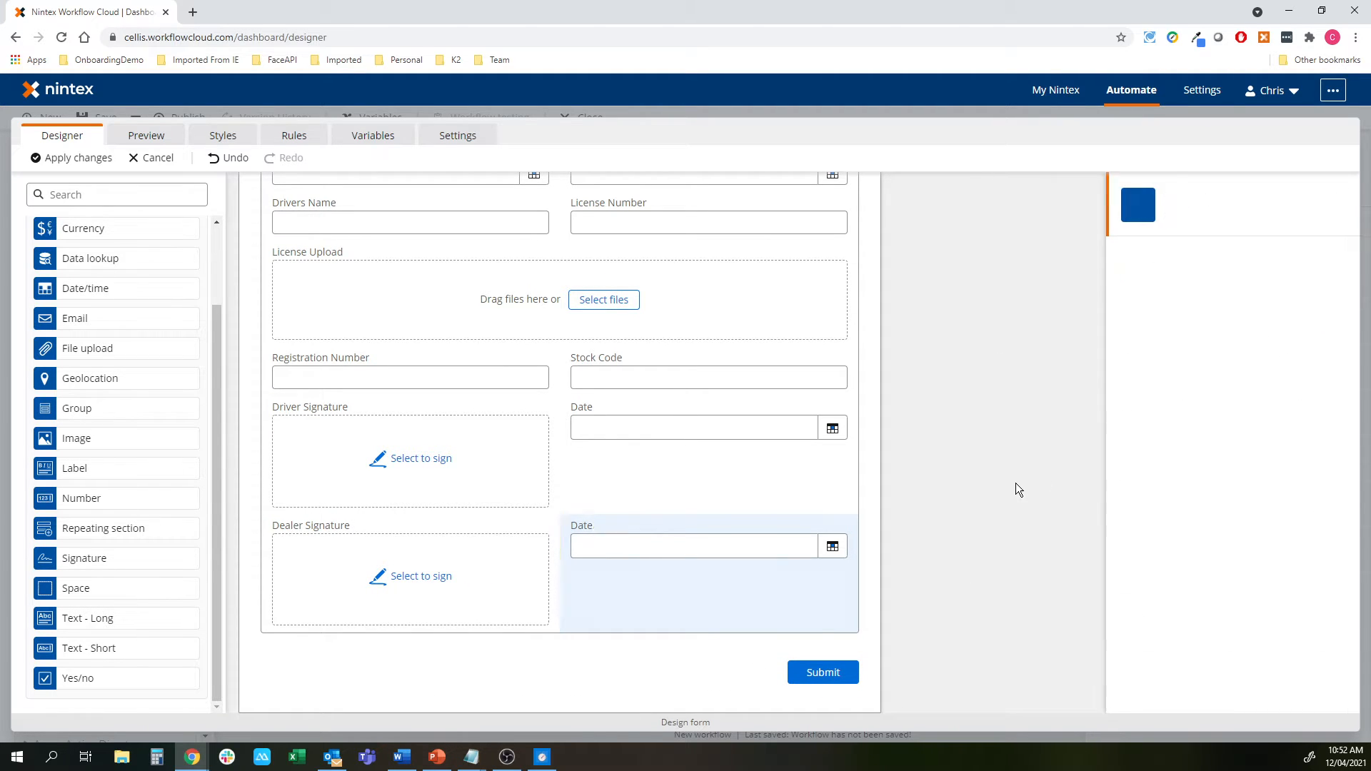
pyautogui.scroll(6, 515, 588)
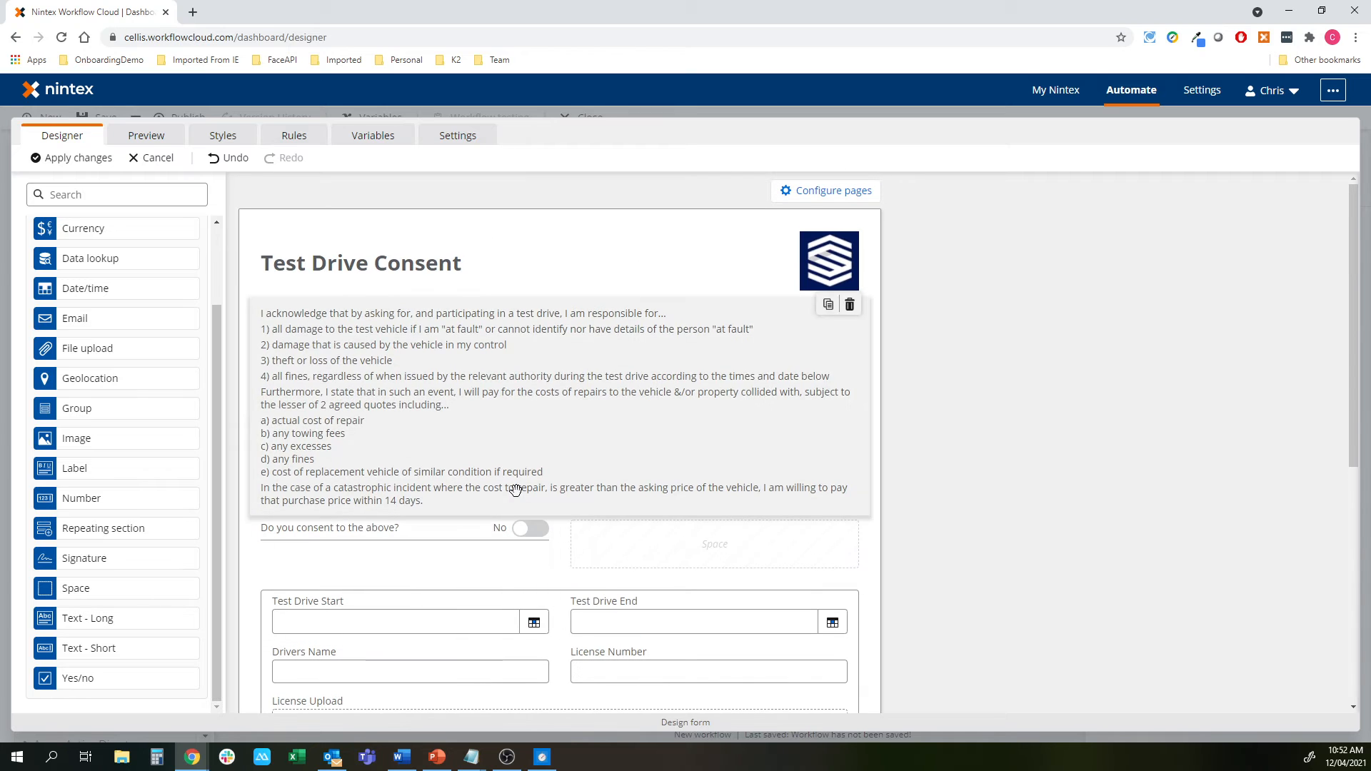
# Turn on a Save button alongside Submit in the form's action area
pyautogui.scroll(-4, 501, 557)
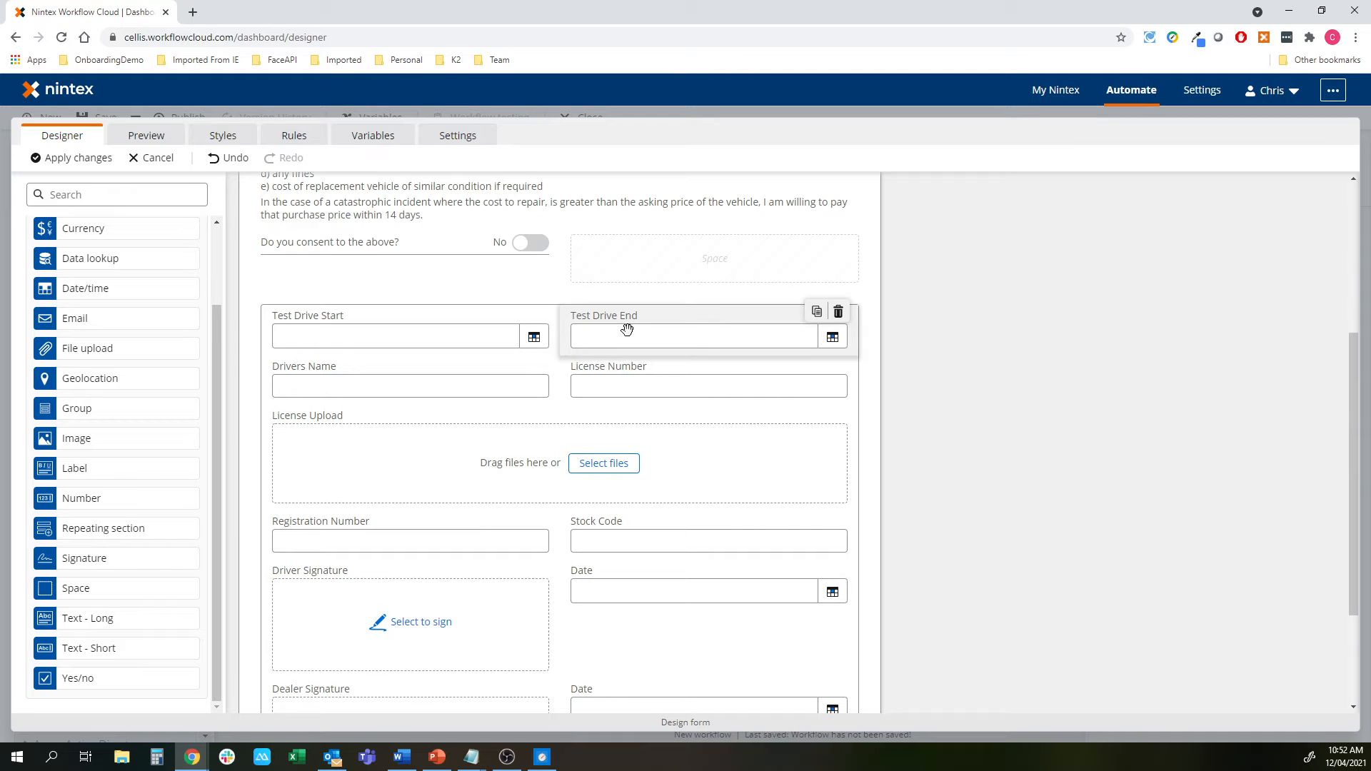
pyautogui.scroll(-1, 683, 417)
pyautogui.scroll(-2, 683, 417)
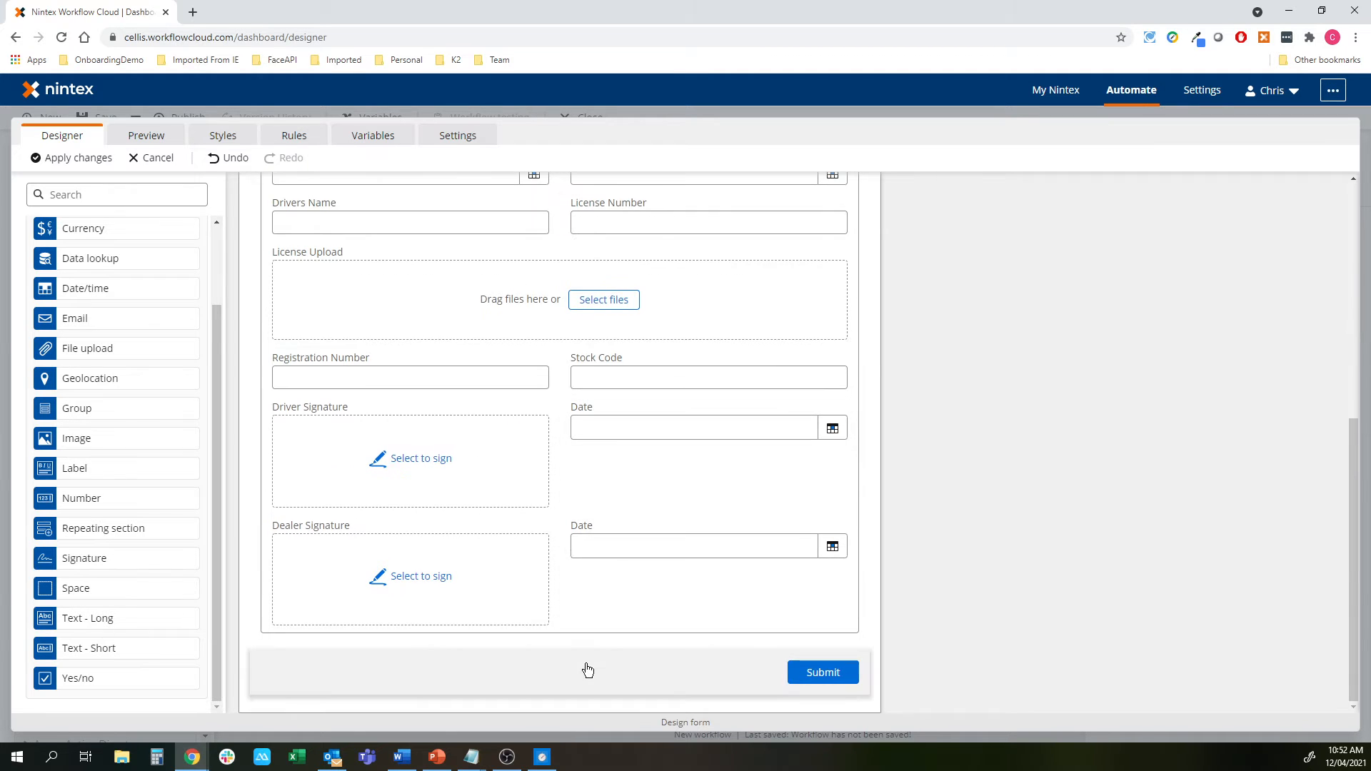
pyautogui.click(584, 668)
pyautogui.click(1332, 456)
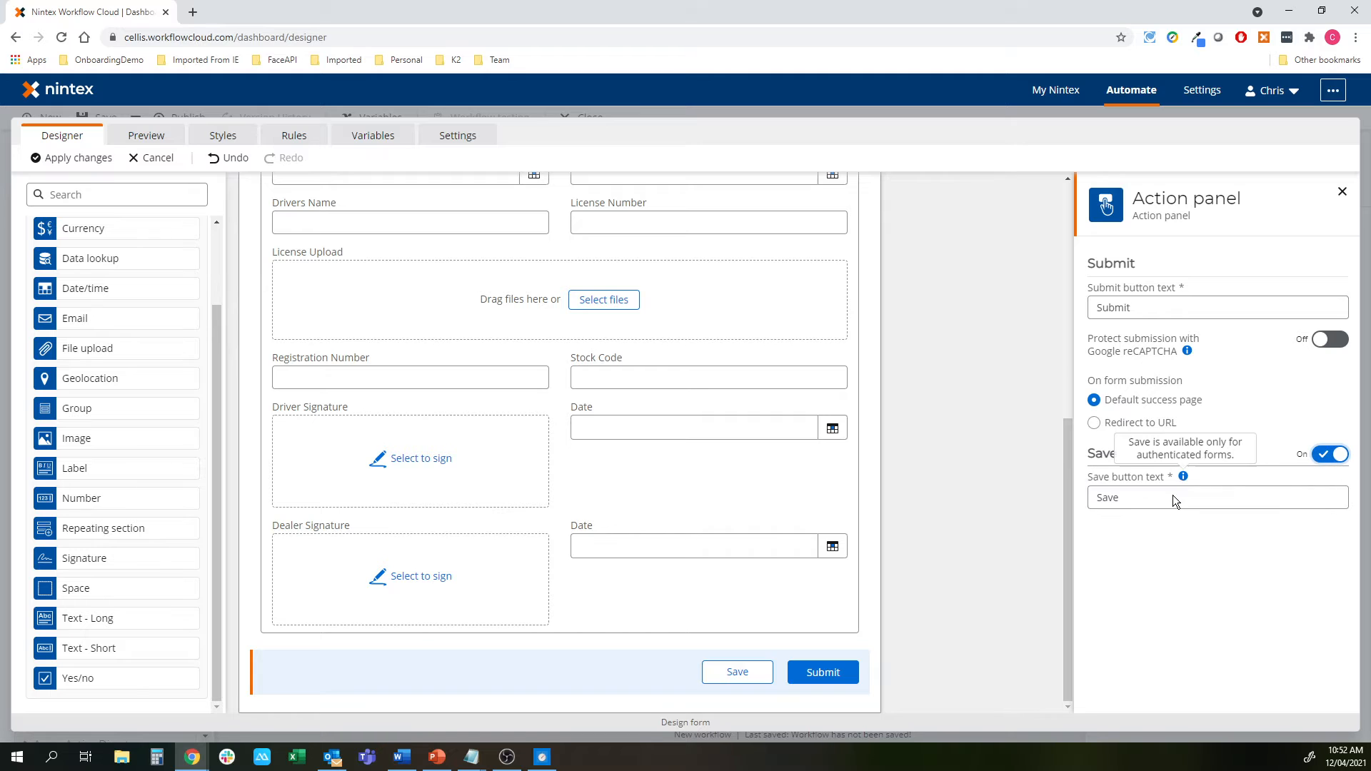
pyautogui.click(1008, 531)
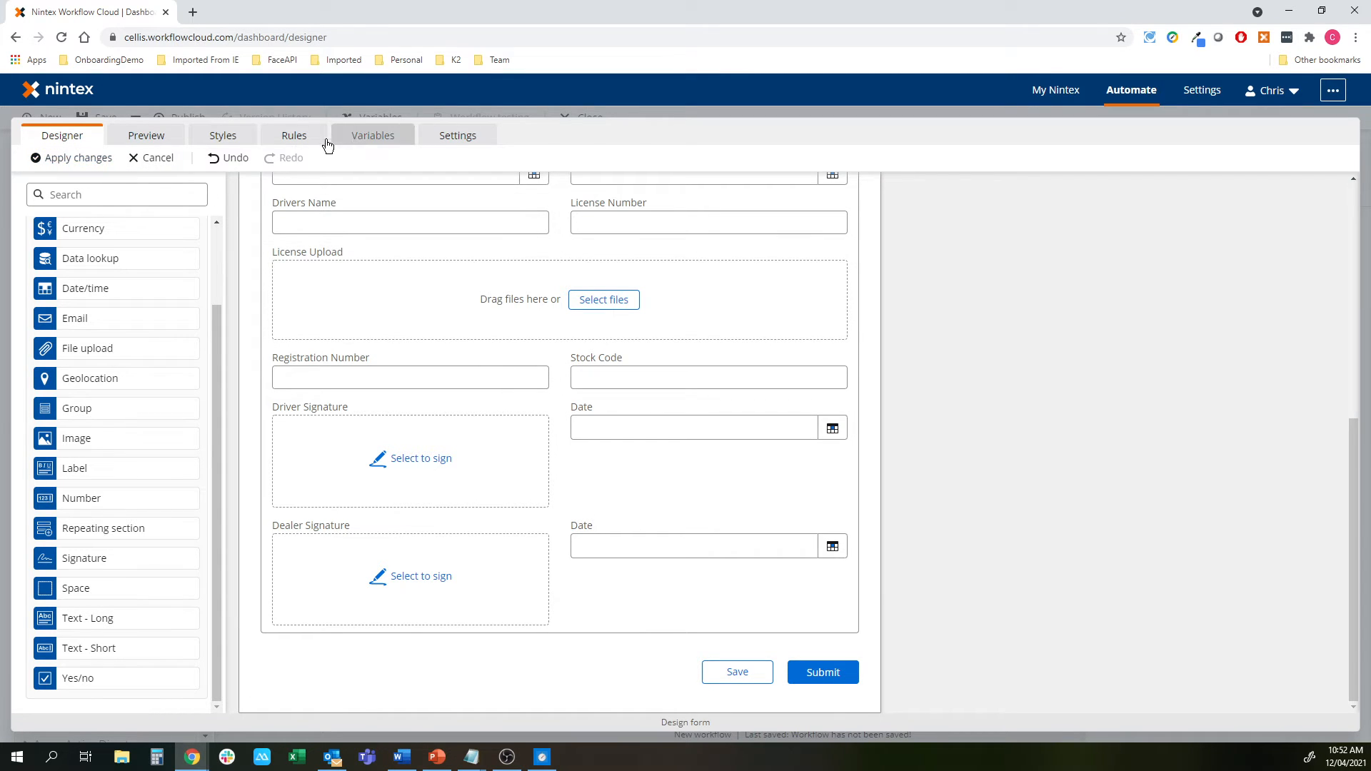
# Set Group 1's Visible to No so it is hidden by default, then go to Rules
pyautogui.scroll(1, 732, 406)
pyautogui.scroll(4, 732, 406)
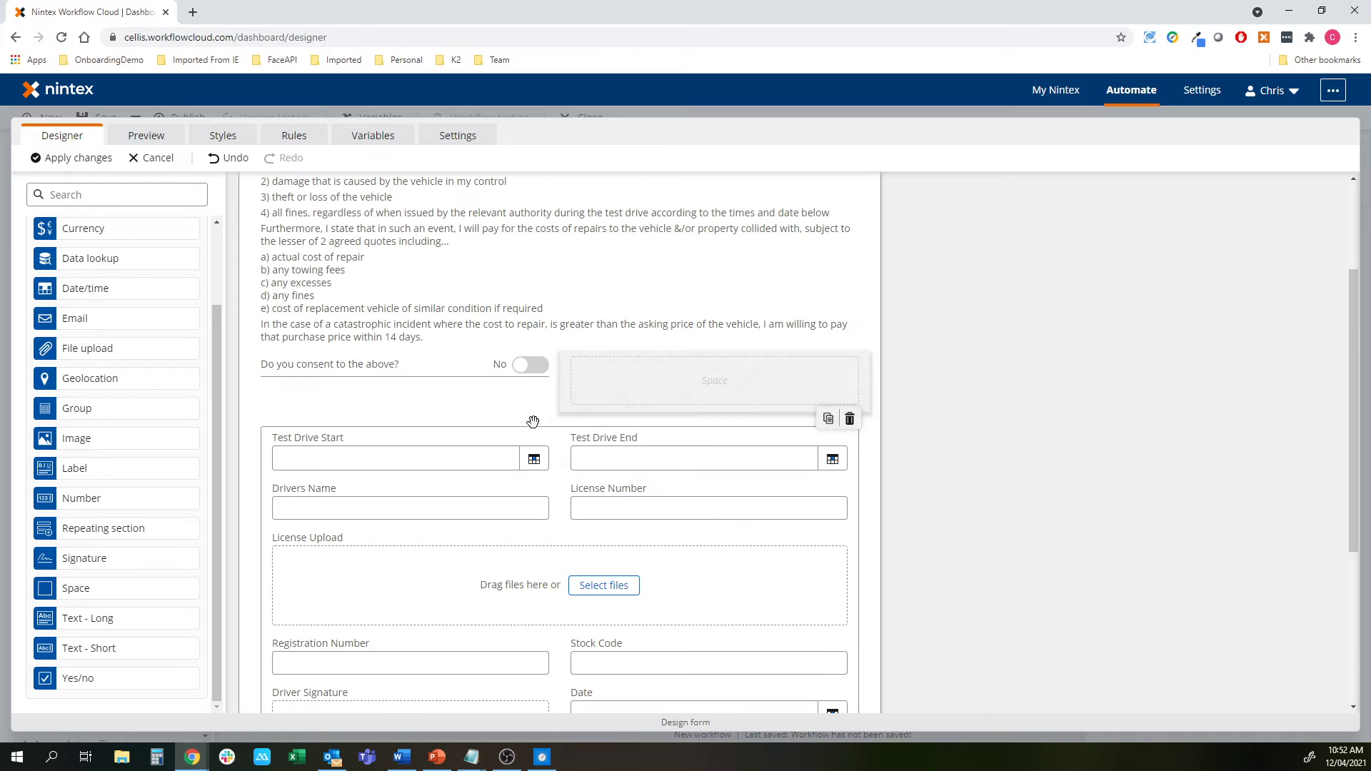
pyautogui.click(489, 424)
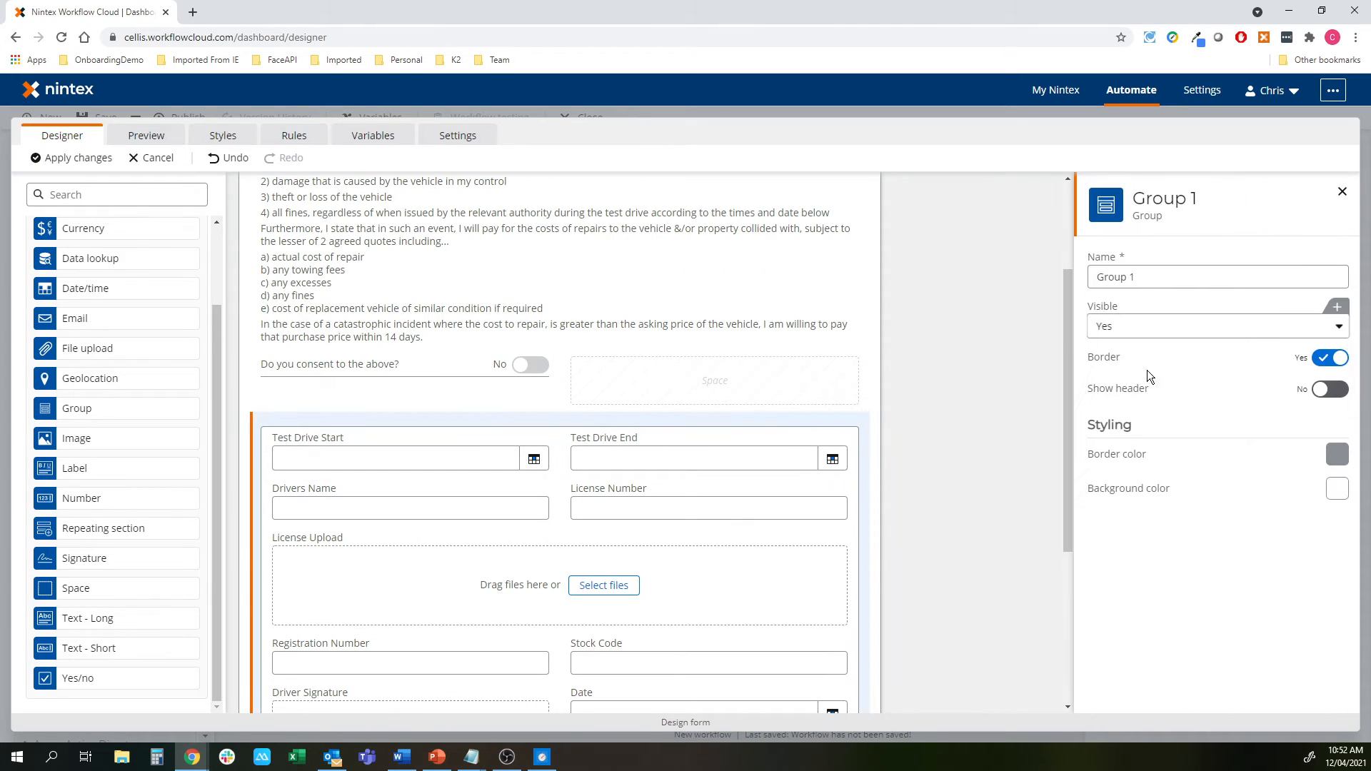
pyautogui.click(1194, 327)
pyautogui.click(1162, 375)
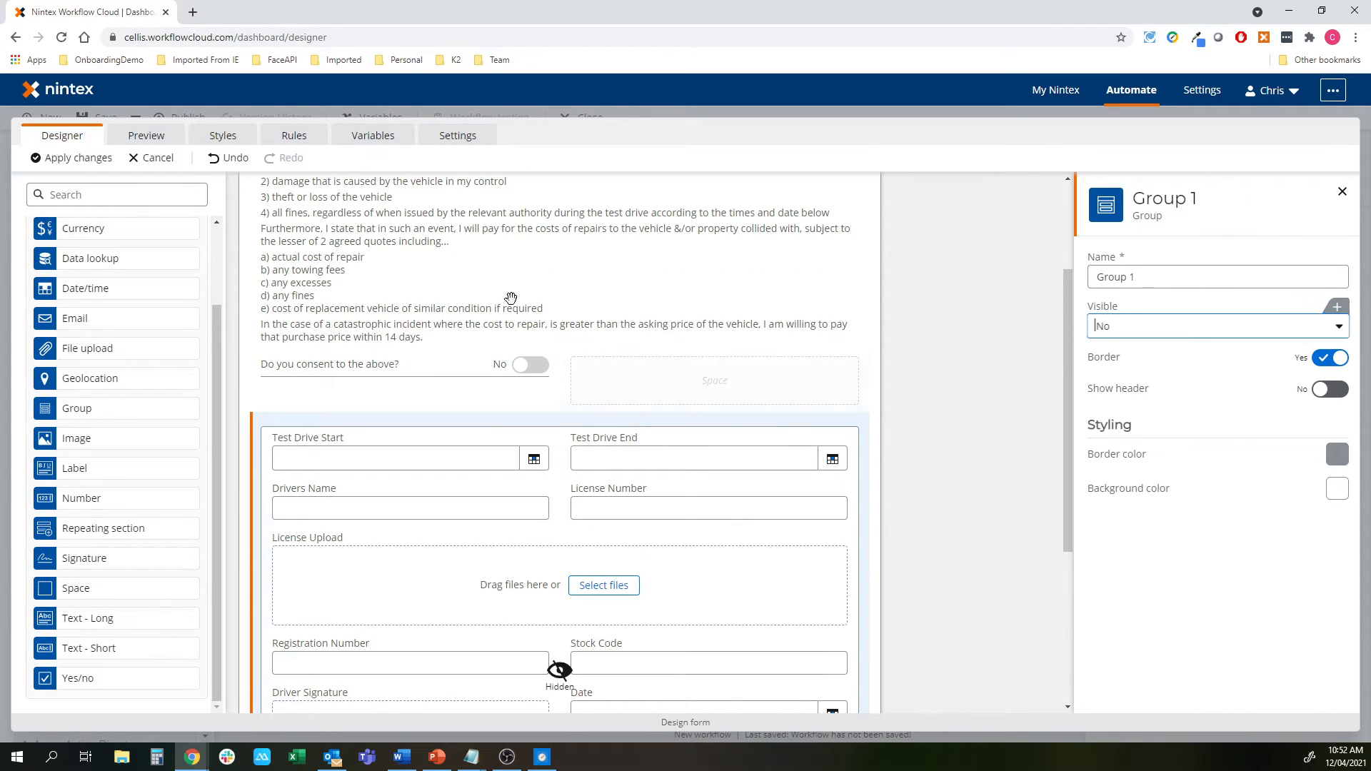
pyautogui.click(293, 136)
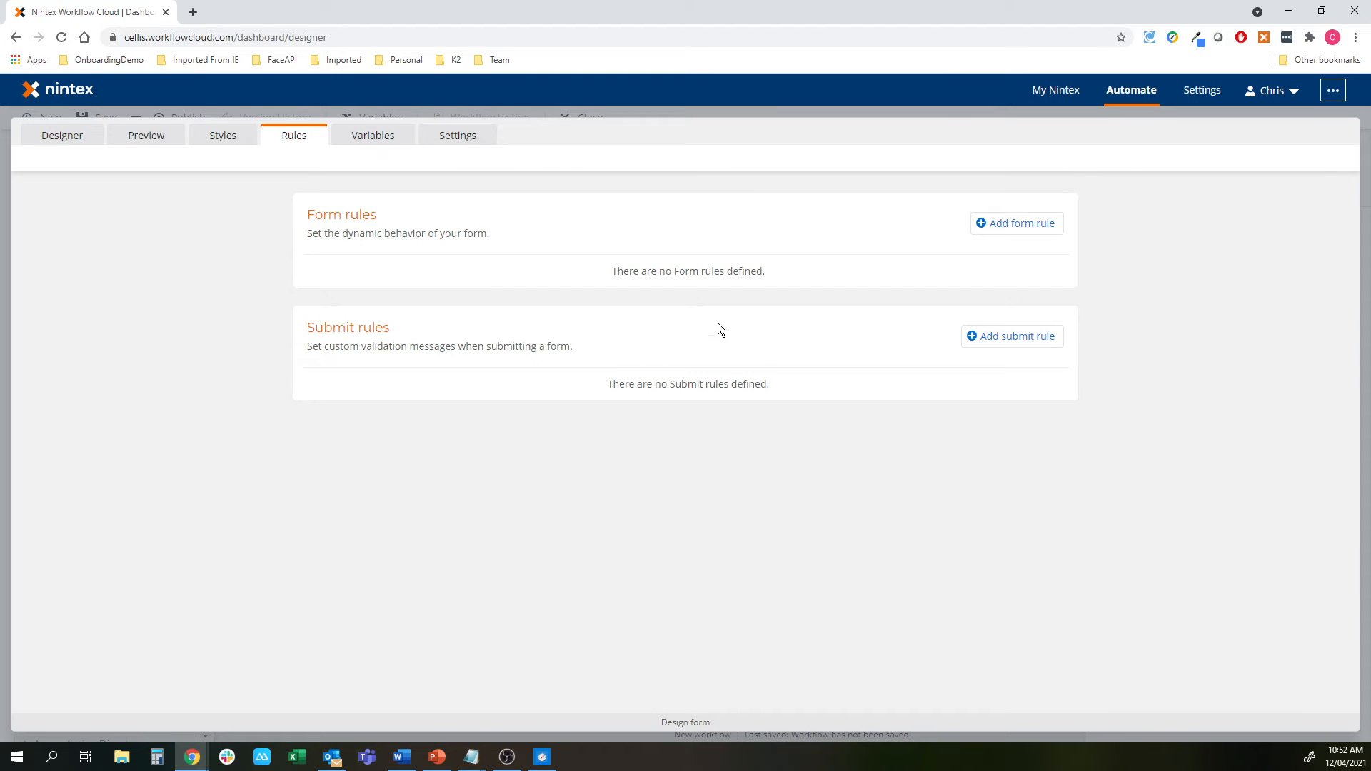
# Start the ShowGroup rule: when the consent answer is Yes, set Group 1 Visible to Yes
pyautogui.click(1023, 237)
pyautogui.click(429, 287)
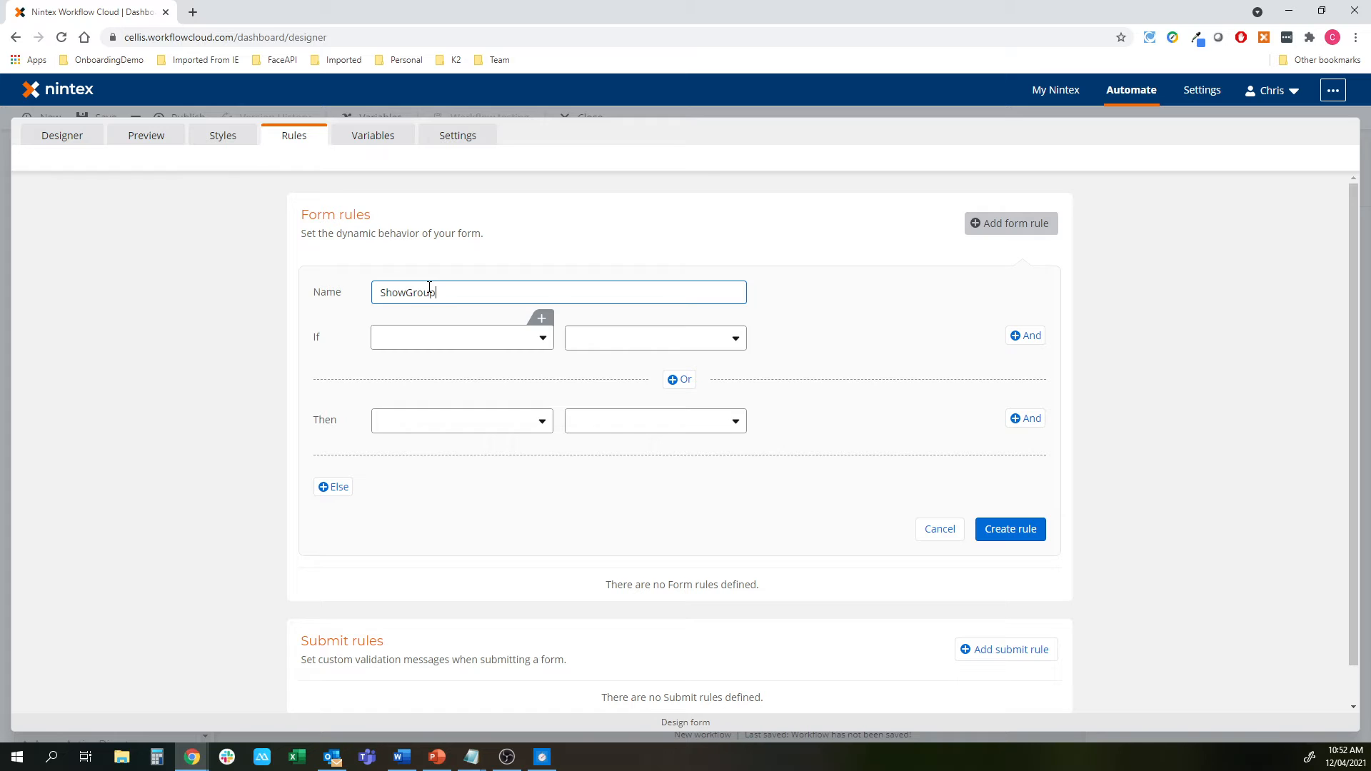
pyautogui.click(425, 334)
pyautogui.scroll(-2, 415, 439)
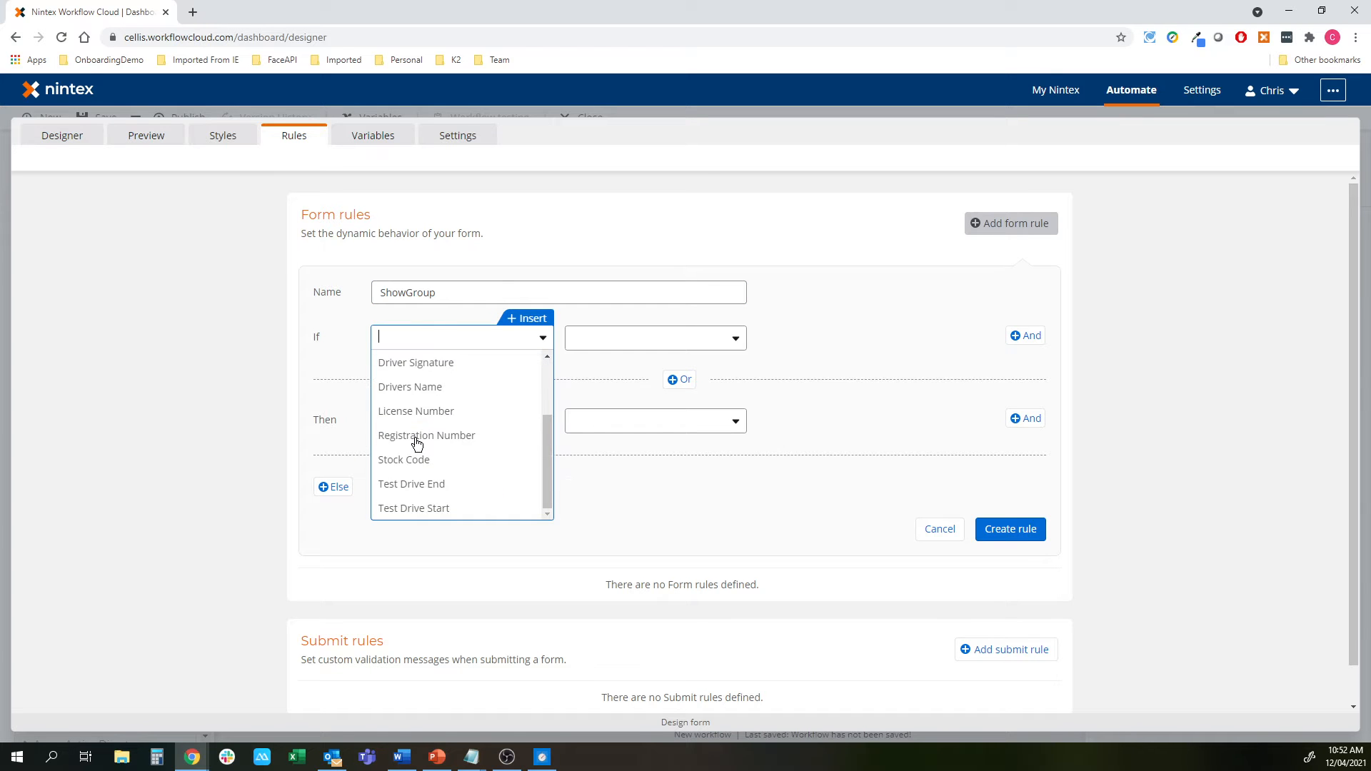
pyautogui.scroll(3, 416, 440)
pyautogui.click(415, 438)
pyautogui.click(615, 342)
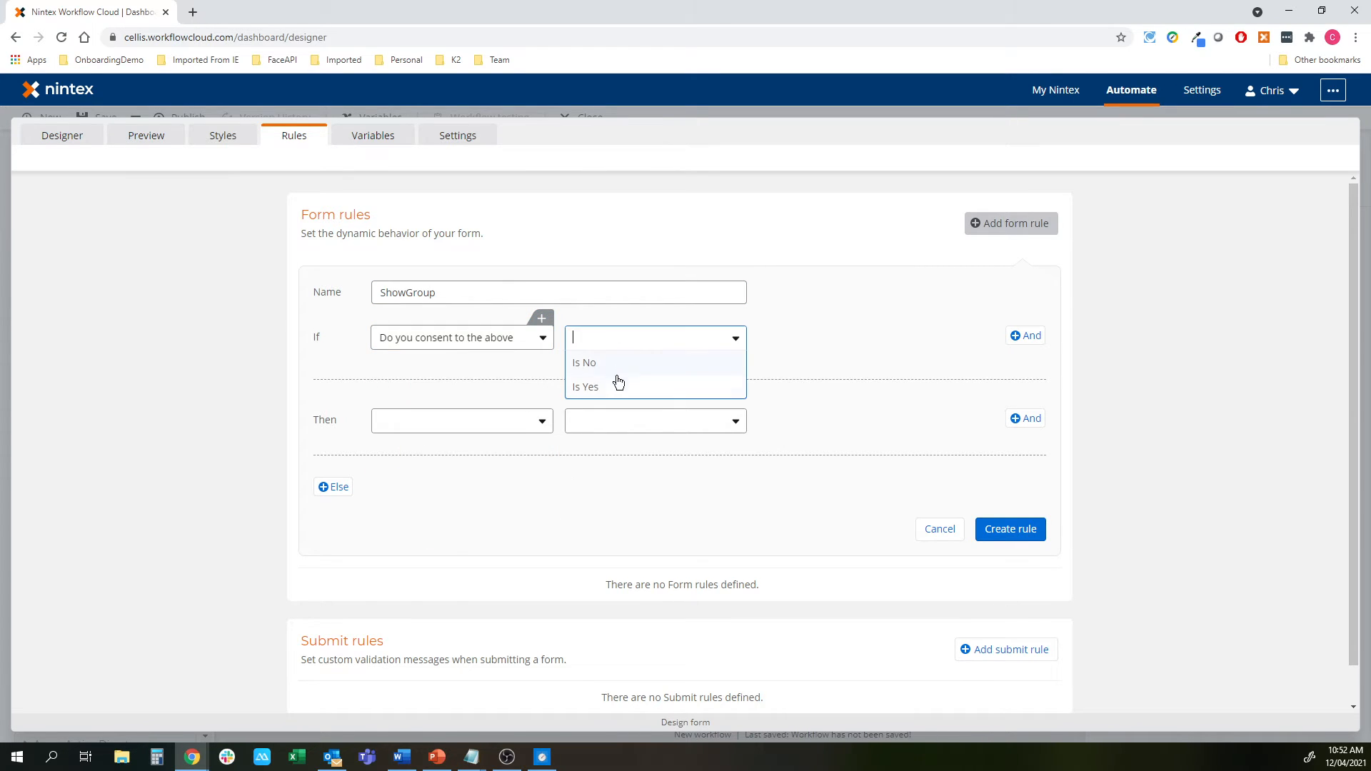
pyautogui.click(617, 386)
pyautogui.click(503, 420)
pyautogui.scroll(-3, 435, 500)
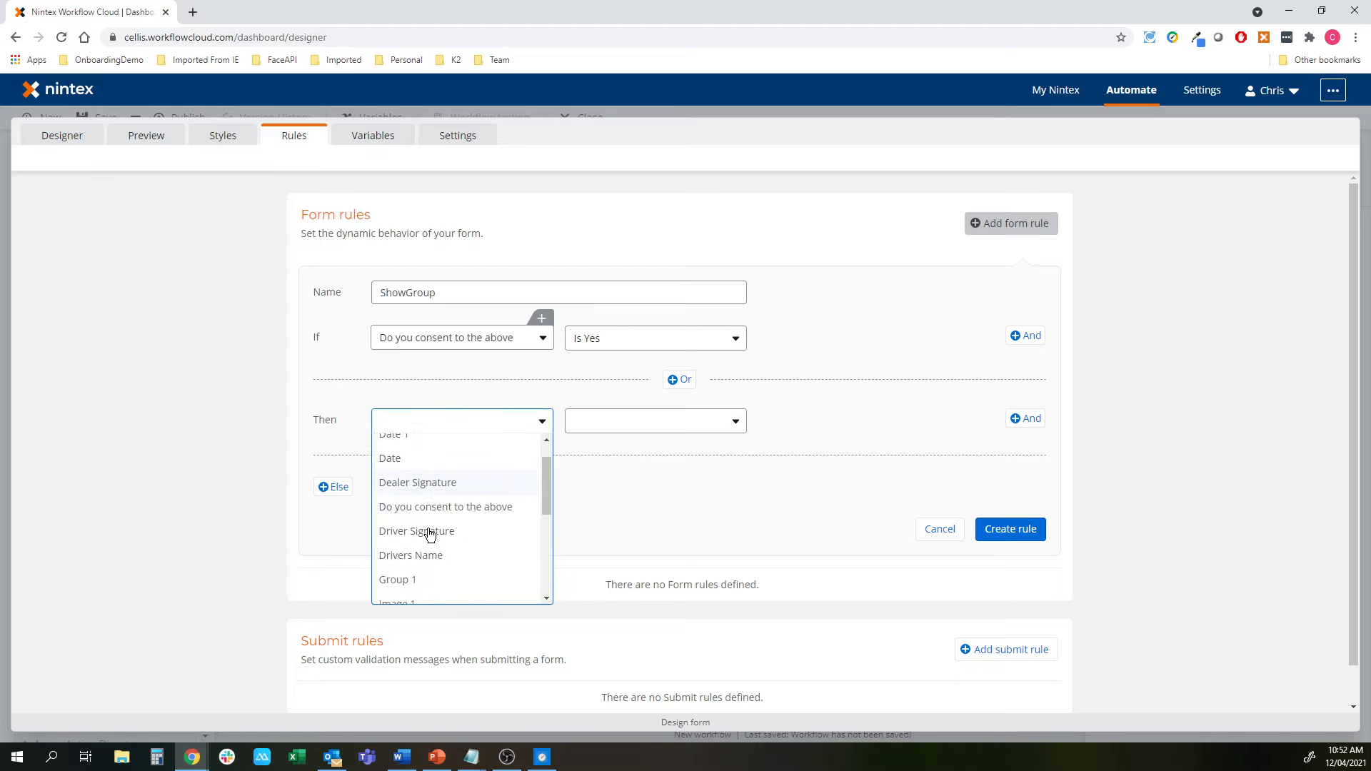
pyautogui.click(528, 473)
pyautogui.click(625, 431)
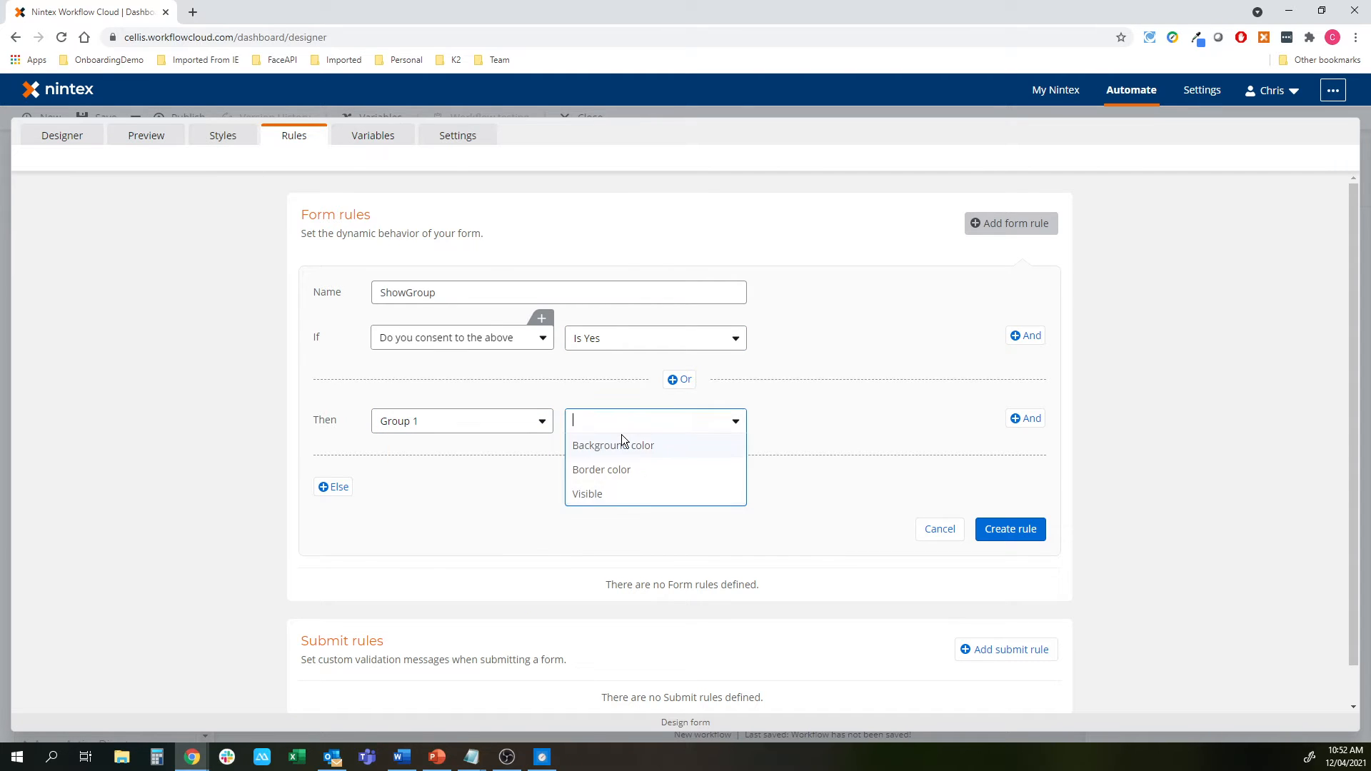
pyautogui.click(624, 492)
pyautogui.click(770, 427)
pyautogui.click(775, 446)
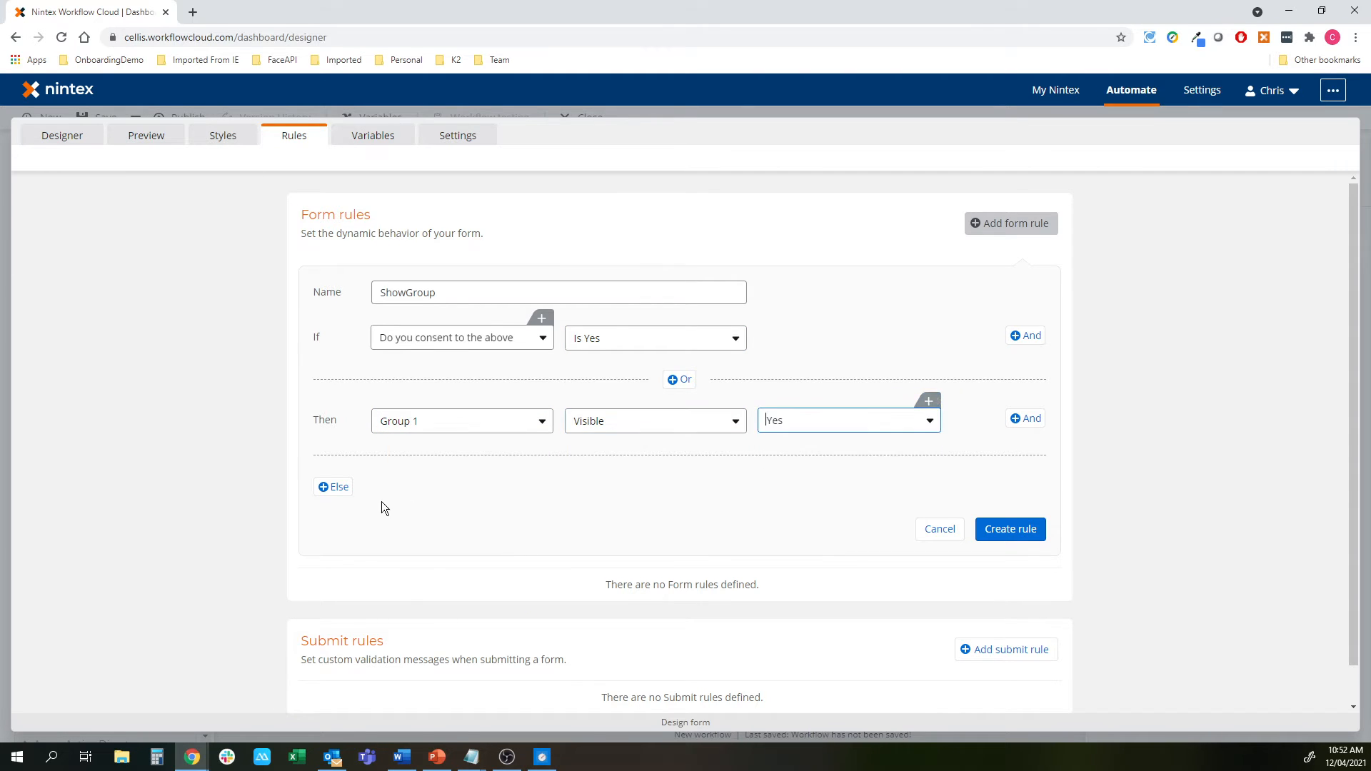
# Add an Else branch setting Group 1 Visible to No and create the ShowGroup rule
pyautogui.click(332, 489)
pyautogui.click(407, 491)
pyautogui.scroll(-5, 428, 578)
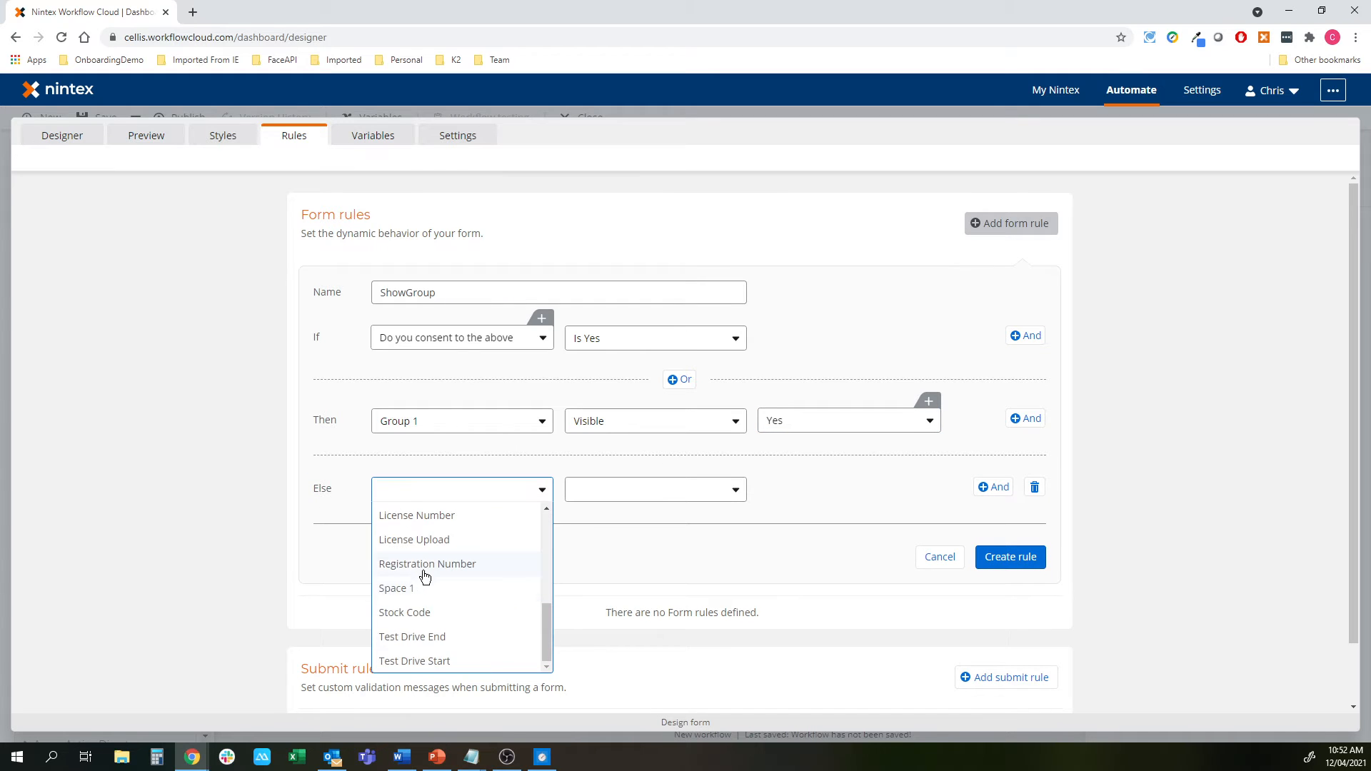
pyautogui.scroll(3, 421, 554)
pyautogui.scroll(2, 421, 547)
pyautogui.click(416, 562)
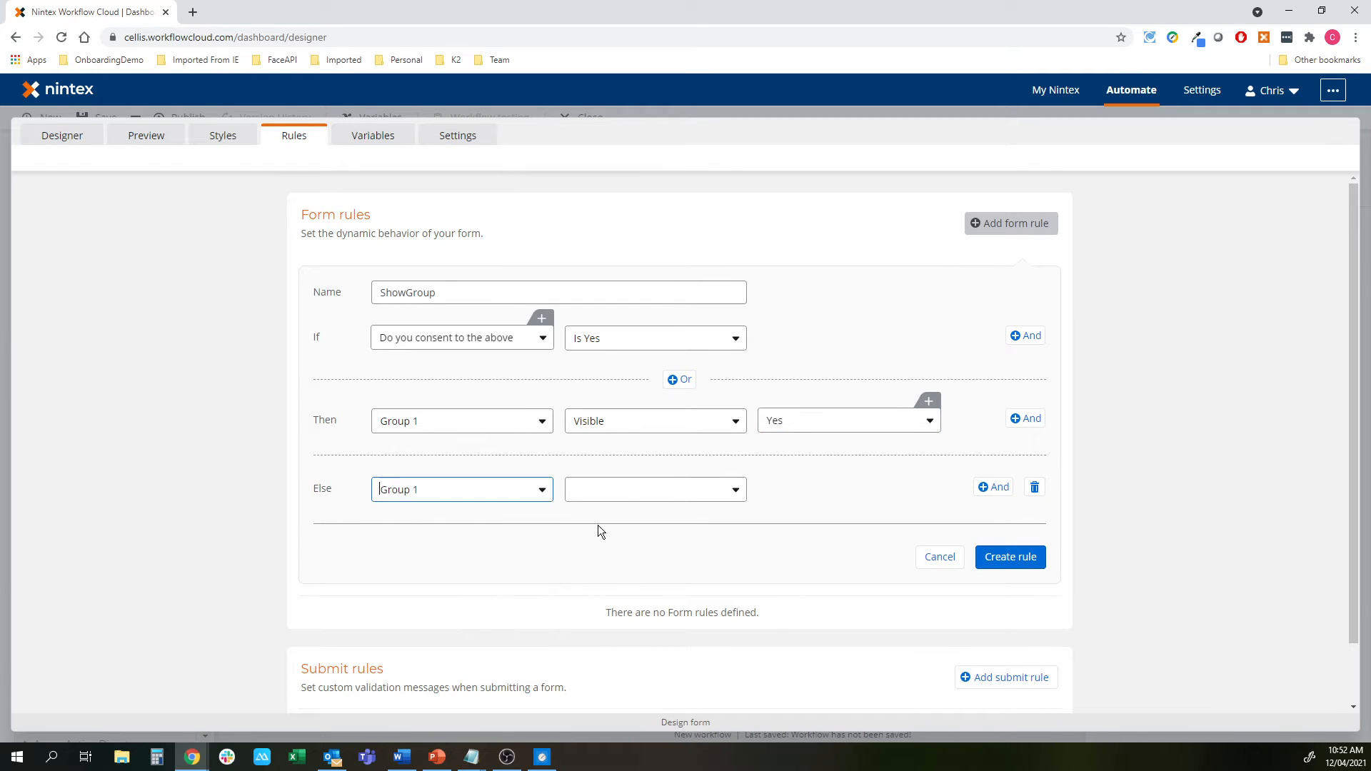
pyautogui.click(624, 493)
pyautogui.click(612, 564)
pyautogui.click(1011, 557)
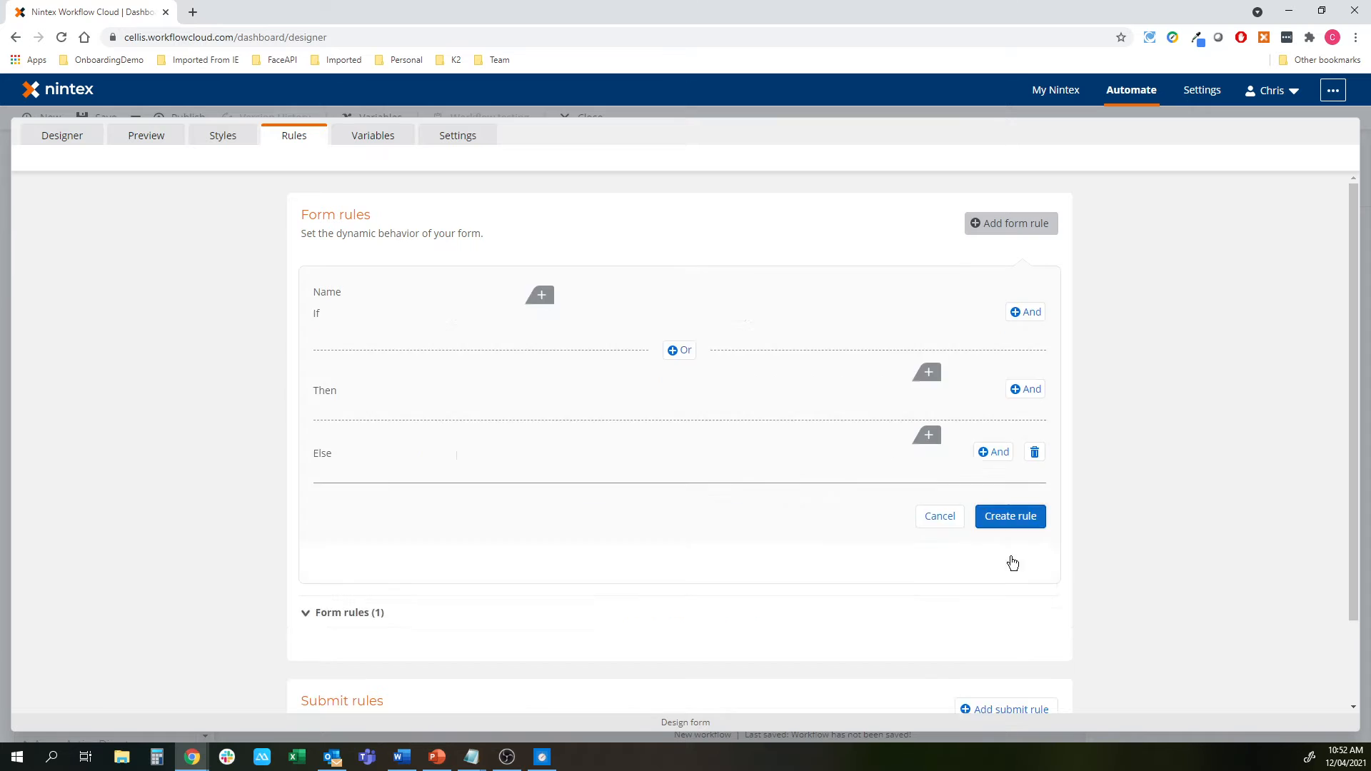
# Preview the Test Drive Consent form, toggling consent Yes then No to test the rule
pyautogui.click(152, 144)
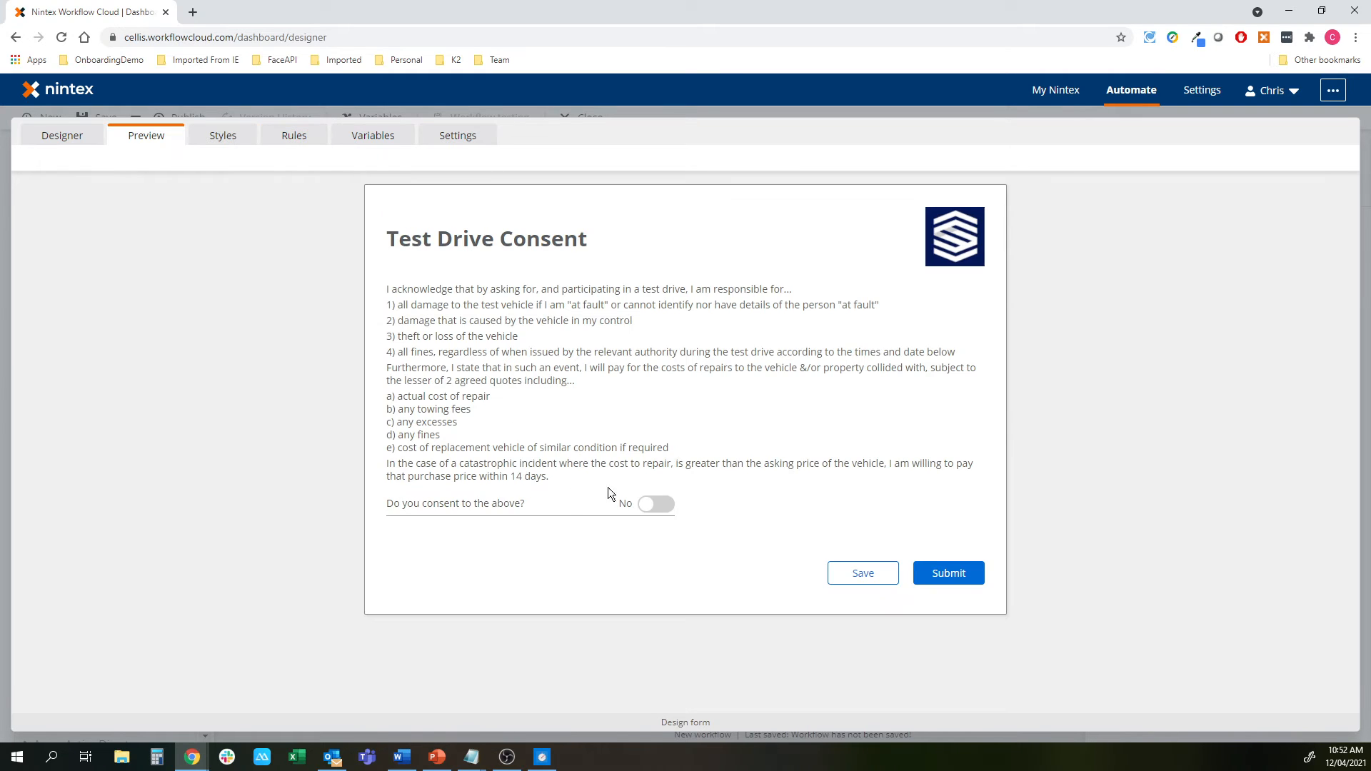
pyautogui.click(655, 505)
pyautogui.click(646, 505)
# Apply the form changes and return to the workflow canvas with side panels closed
pyautogui.click(62, 136)
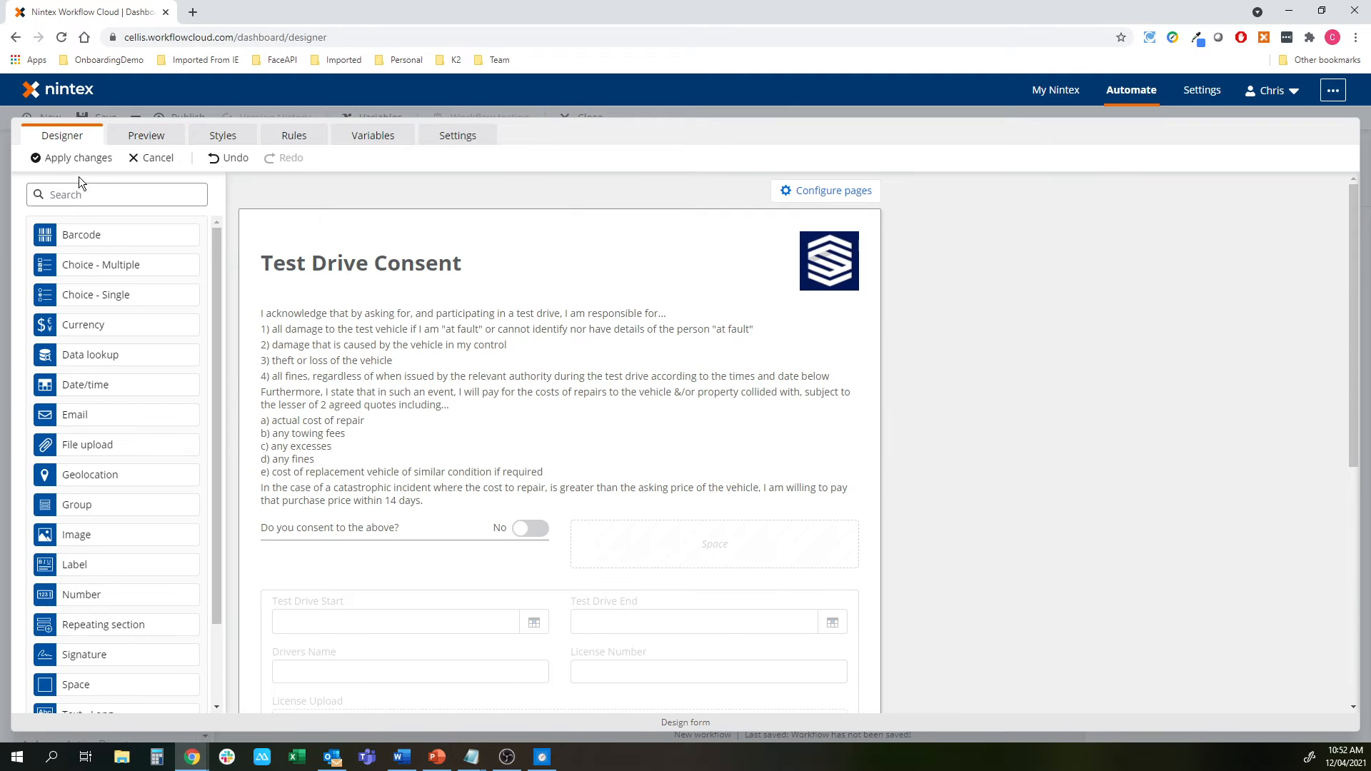
pyautogui.click(83, 160)
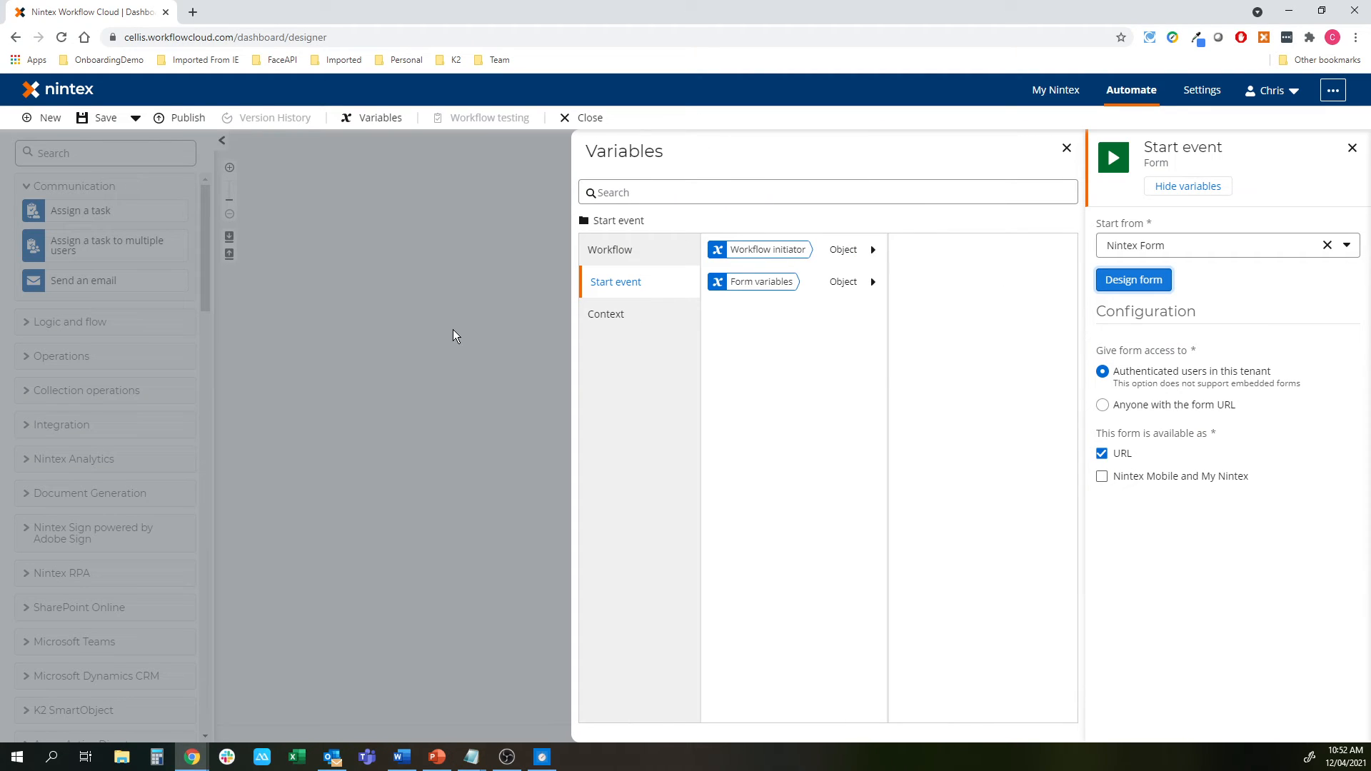
pyautogui.click(452, 329)
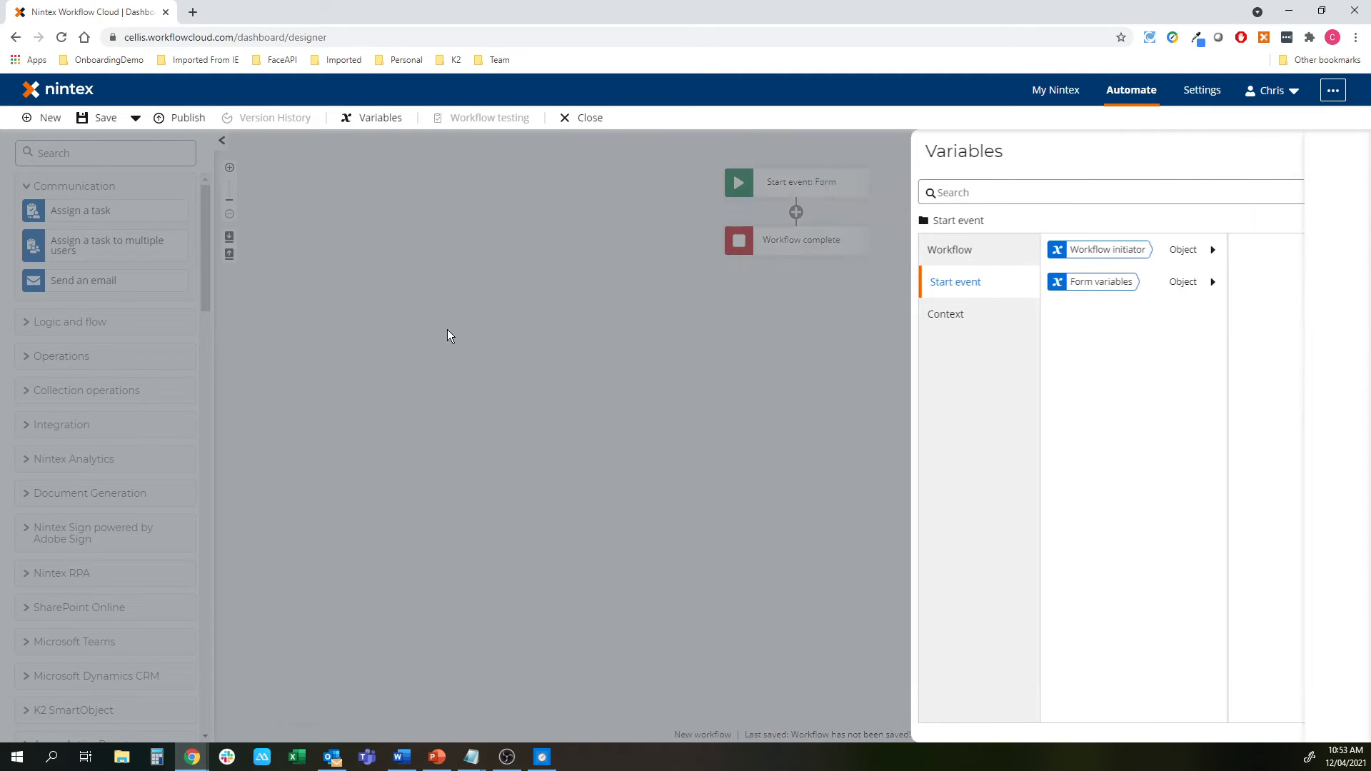
pyautogui.click(85, 189)
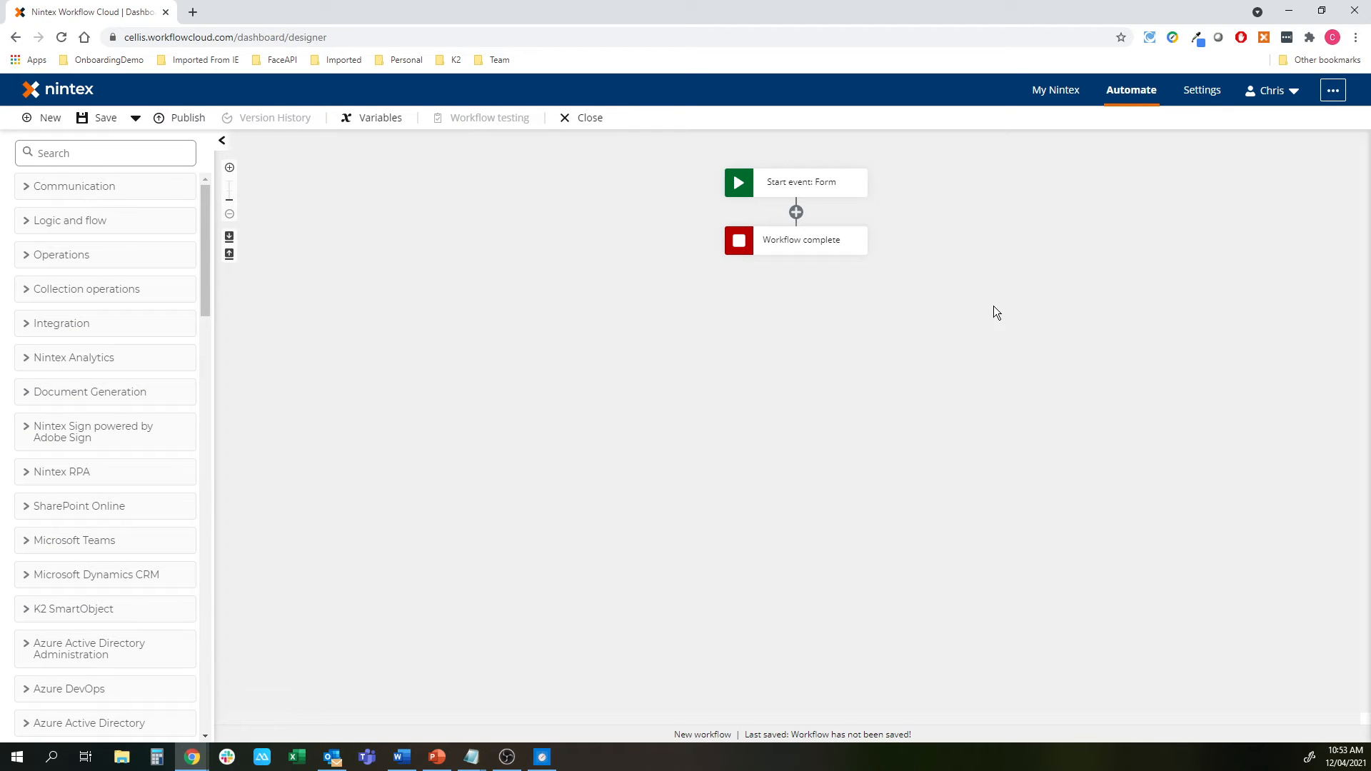
# Search actions for 'doc' and place a Generate document action after the start event
pyautogui.click(78, 156)
pyautogui.write('sql')
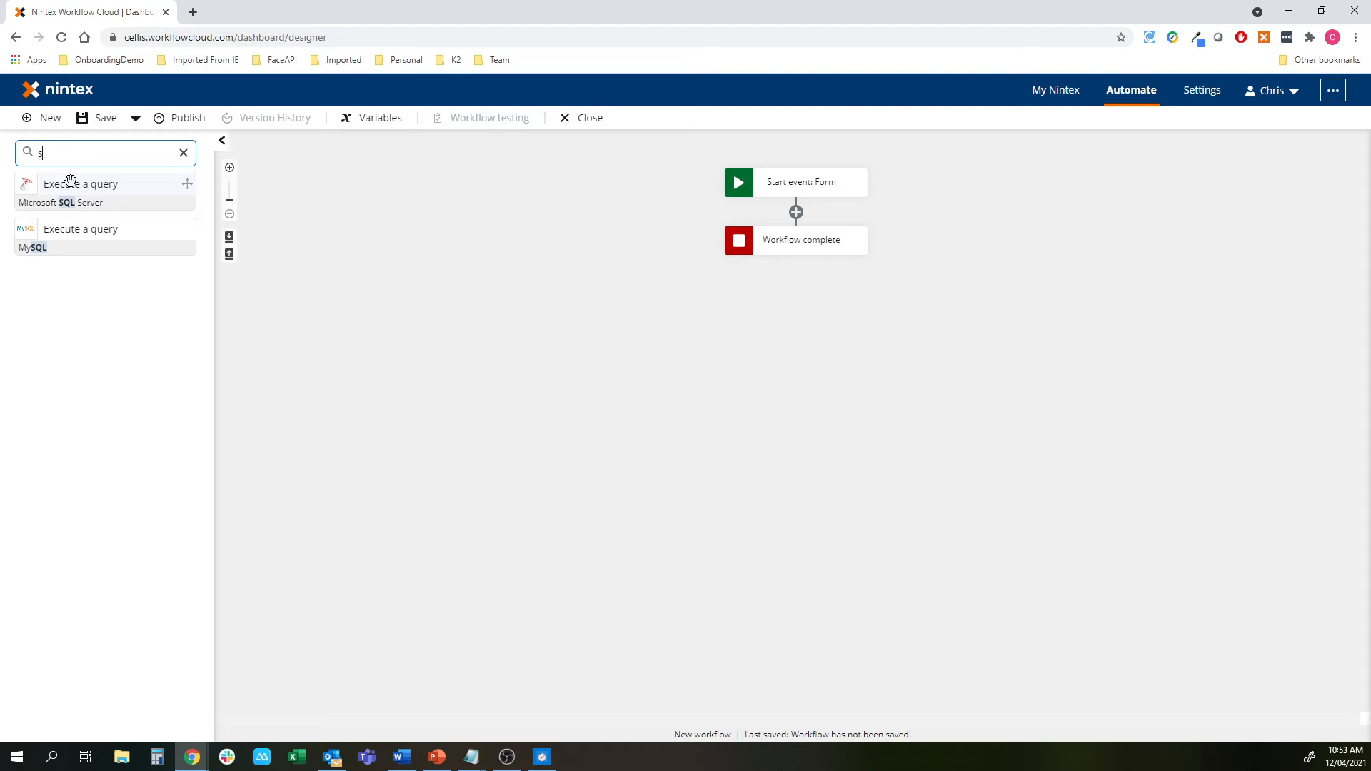
pyautogui.press('BackSpace')
pyautogui.write('rpa')
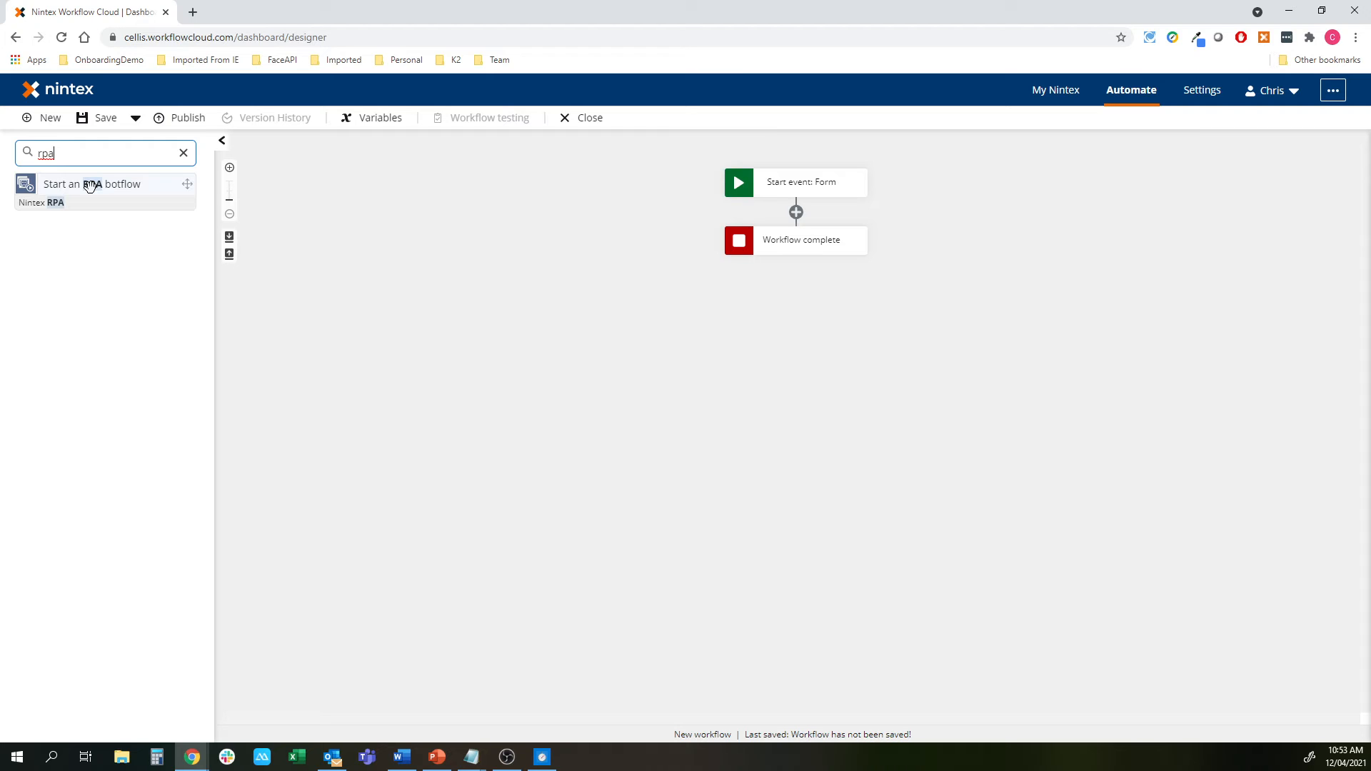
pyautogui.press('BackSpace')
pyautogui.press('BackSpace')
pyautogui.write('document')
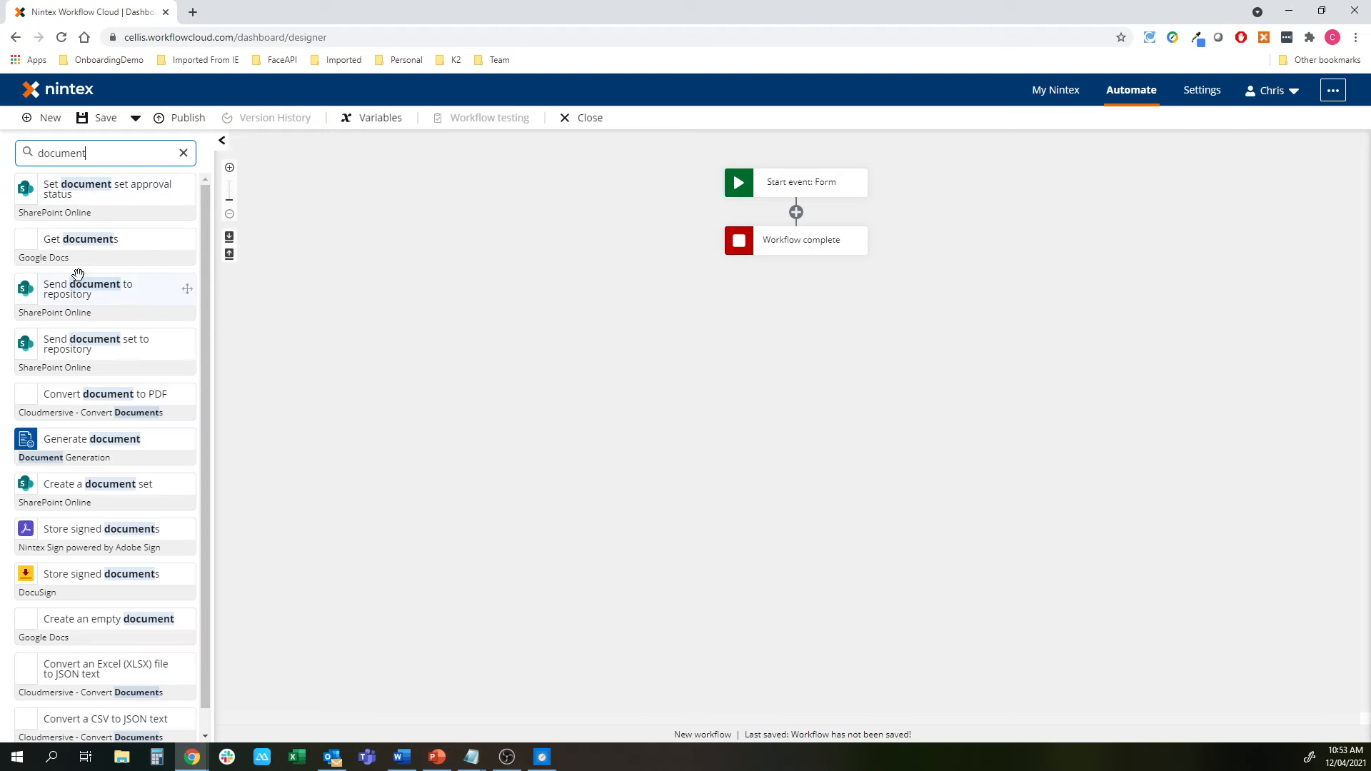
pyautogui.scroll(-2, 98, 458)
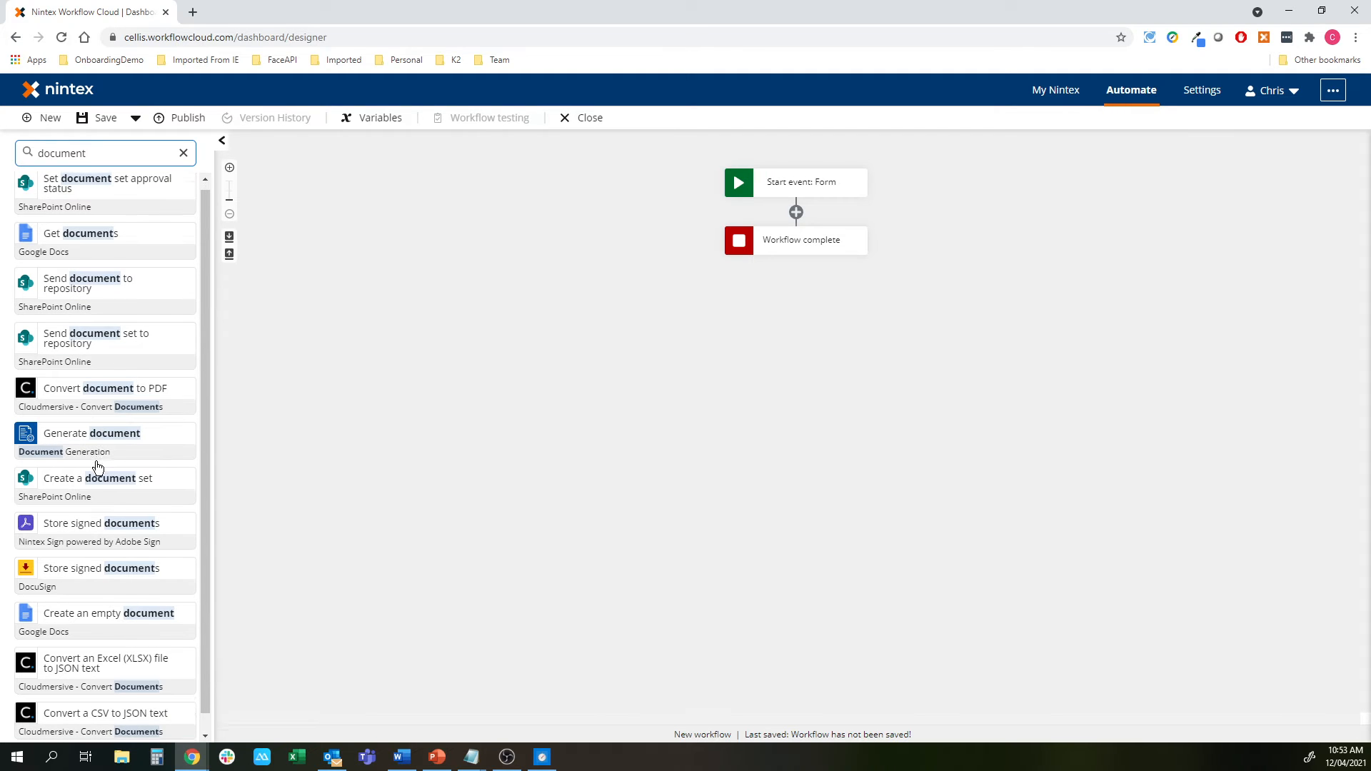
pyautogui.scroll(2, 98, 464)
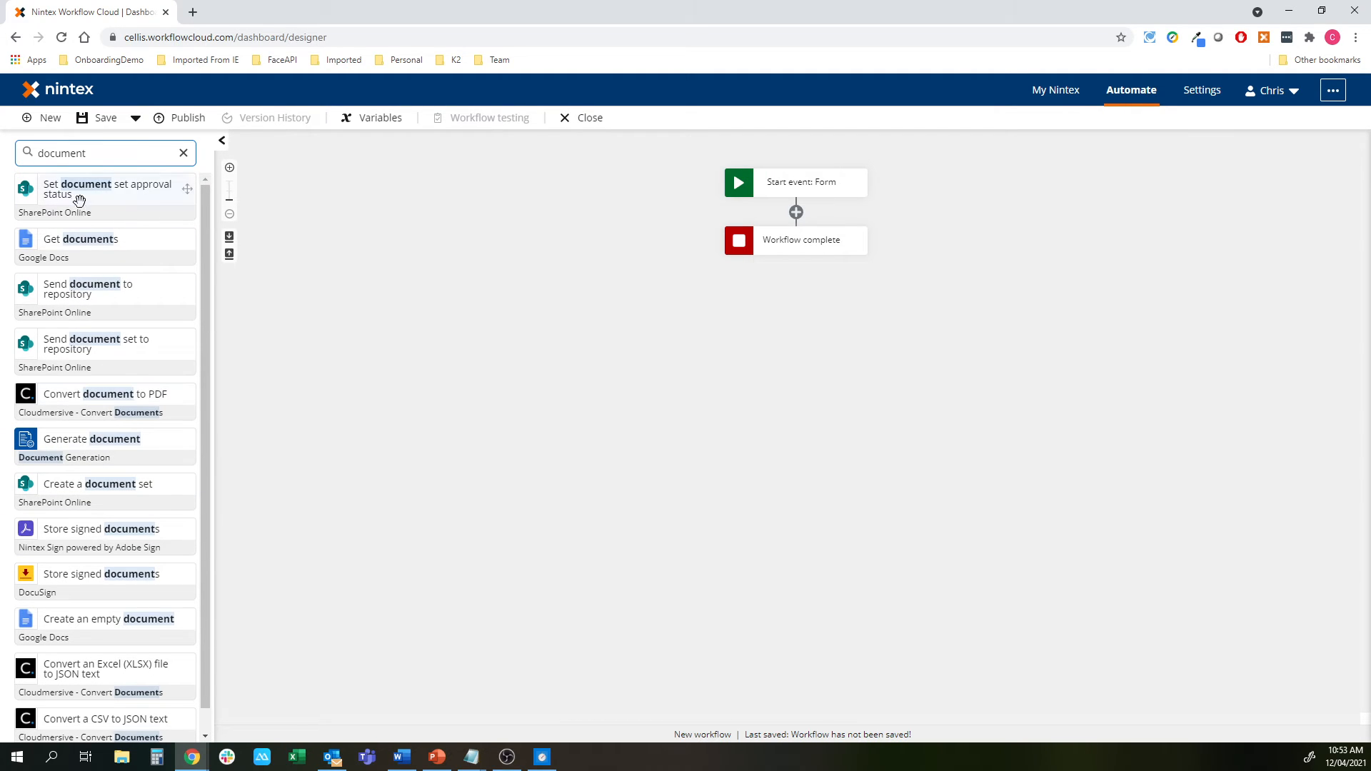
pyautogui.moveTo(68, 437); pyautogui.dragTo(786, 213)
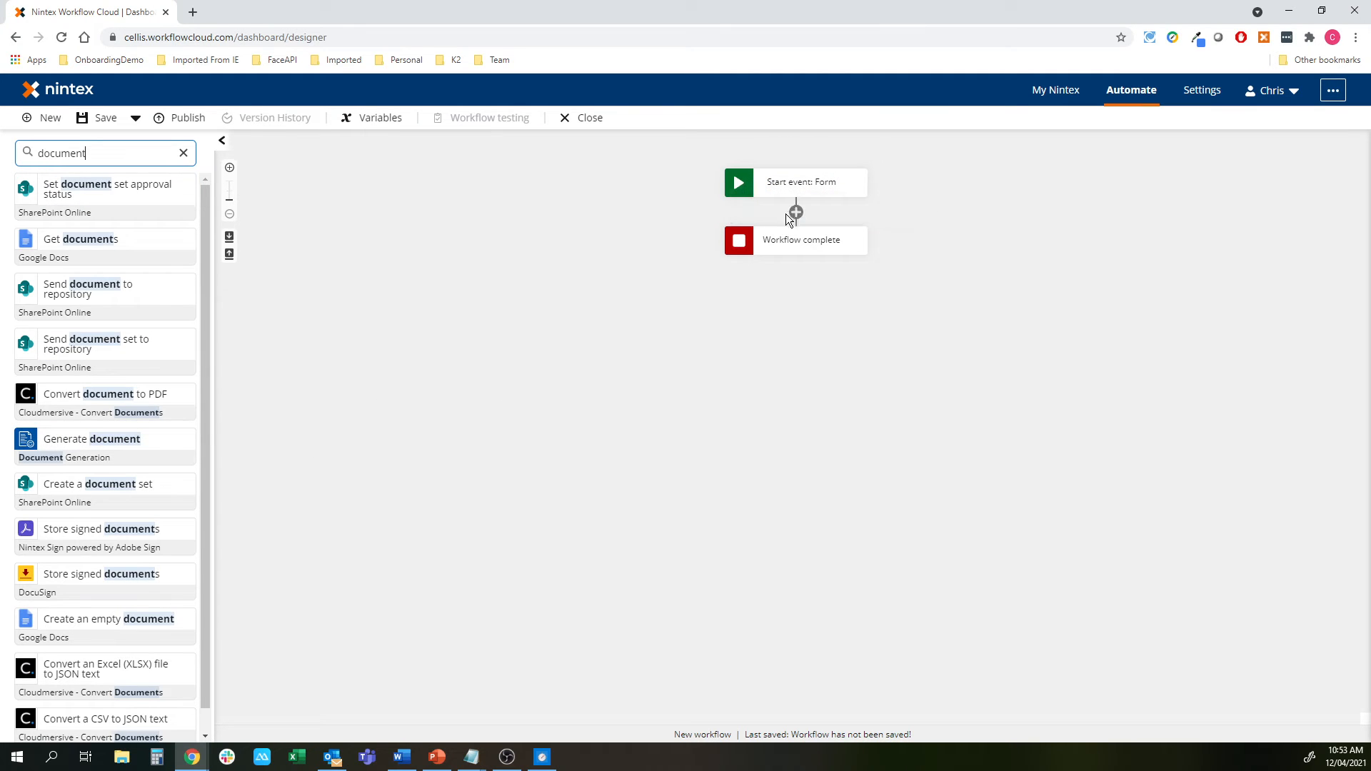
pyautogui.click(183, 154)
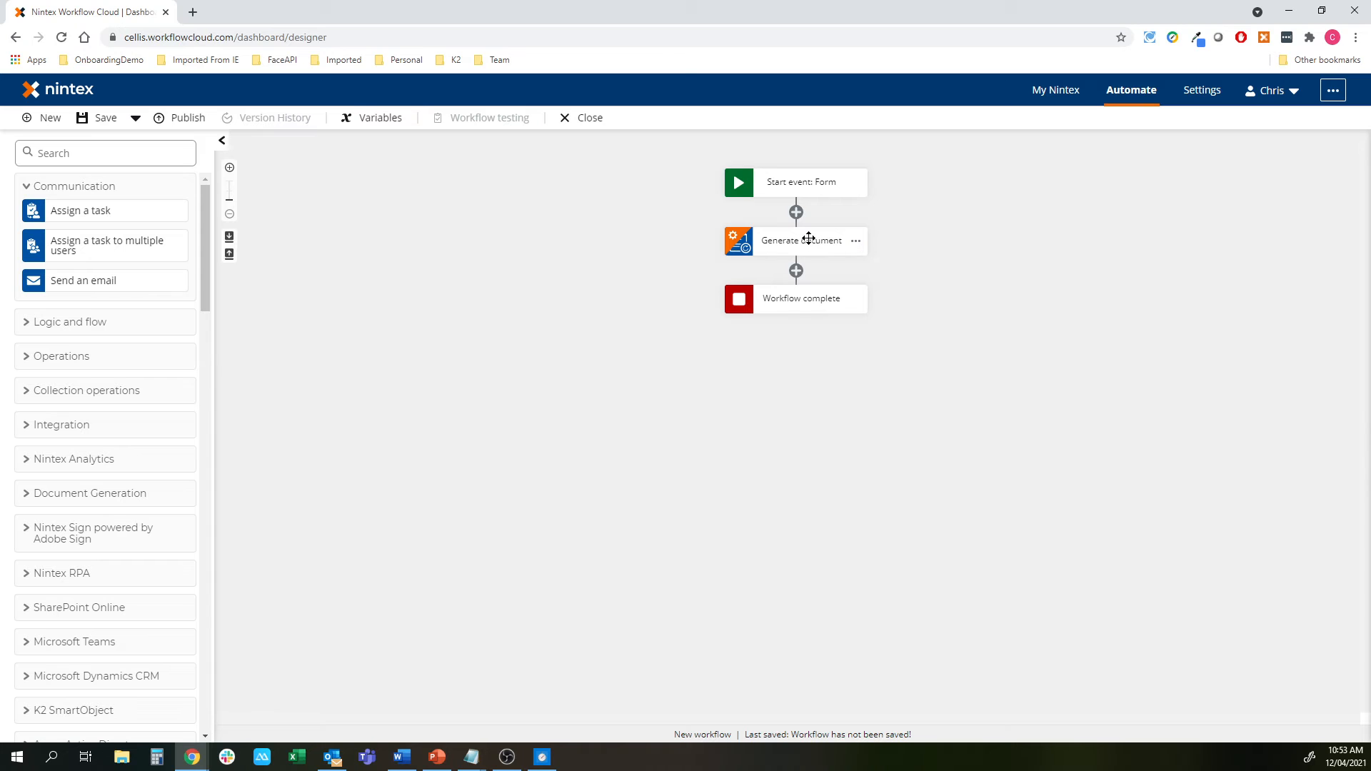
# Open the Nintex Document Tagger for Generate document and arrange it beside the Word agreement
pyautogui.click(808, 238)
pyautogui.click(1257, 187)
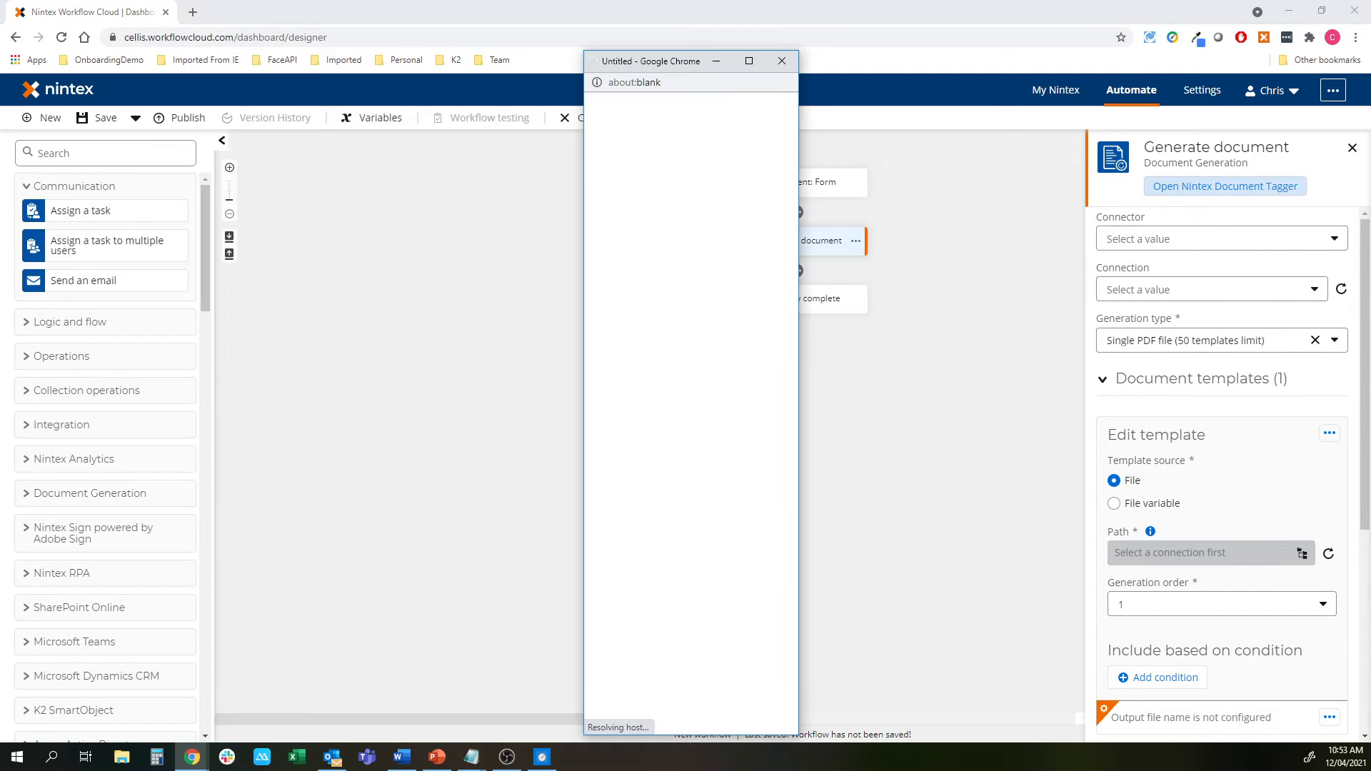
pyautogui.moveTo(689, 62); pyautogui.dragTo(970, 49)
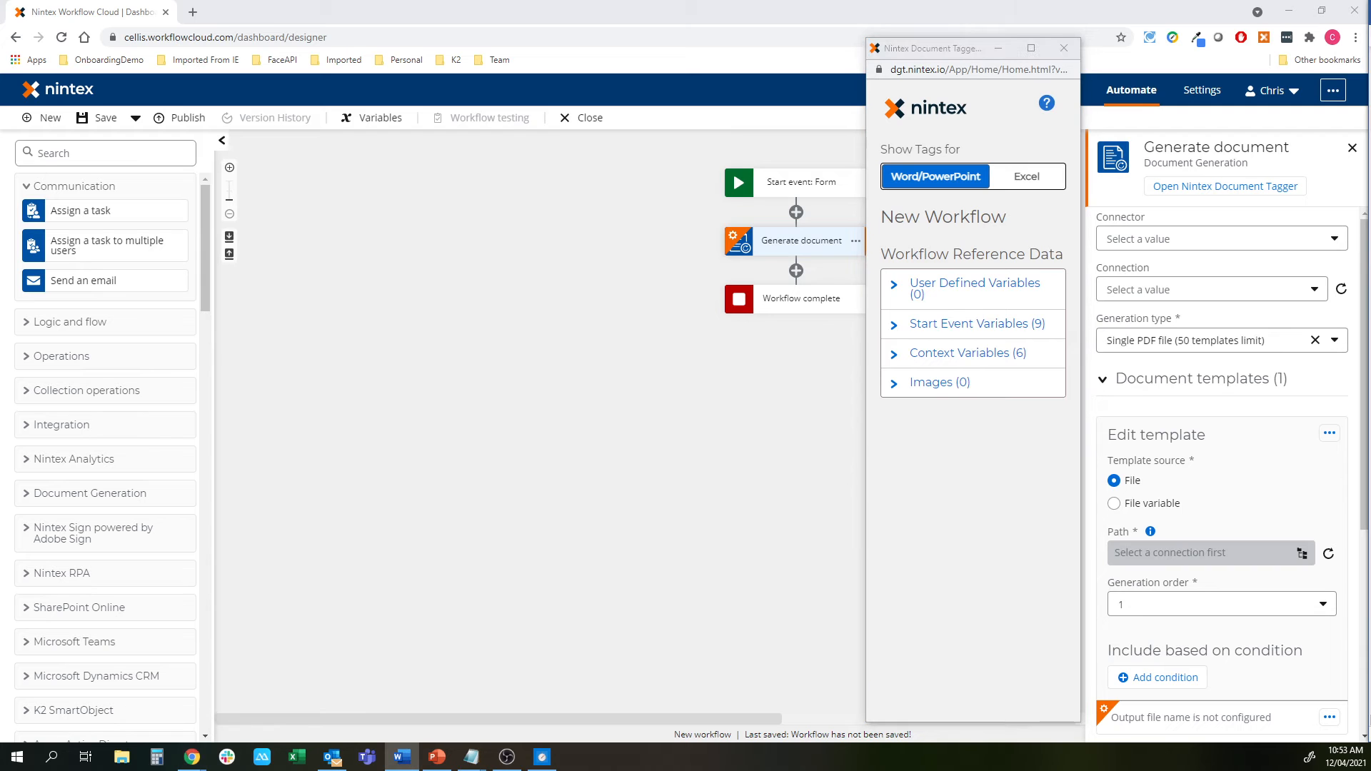
pyautogui.moveTo(1370, 13); pyautogui.dragTo(596, 13)
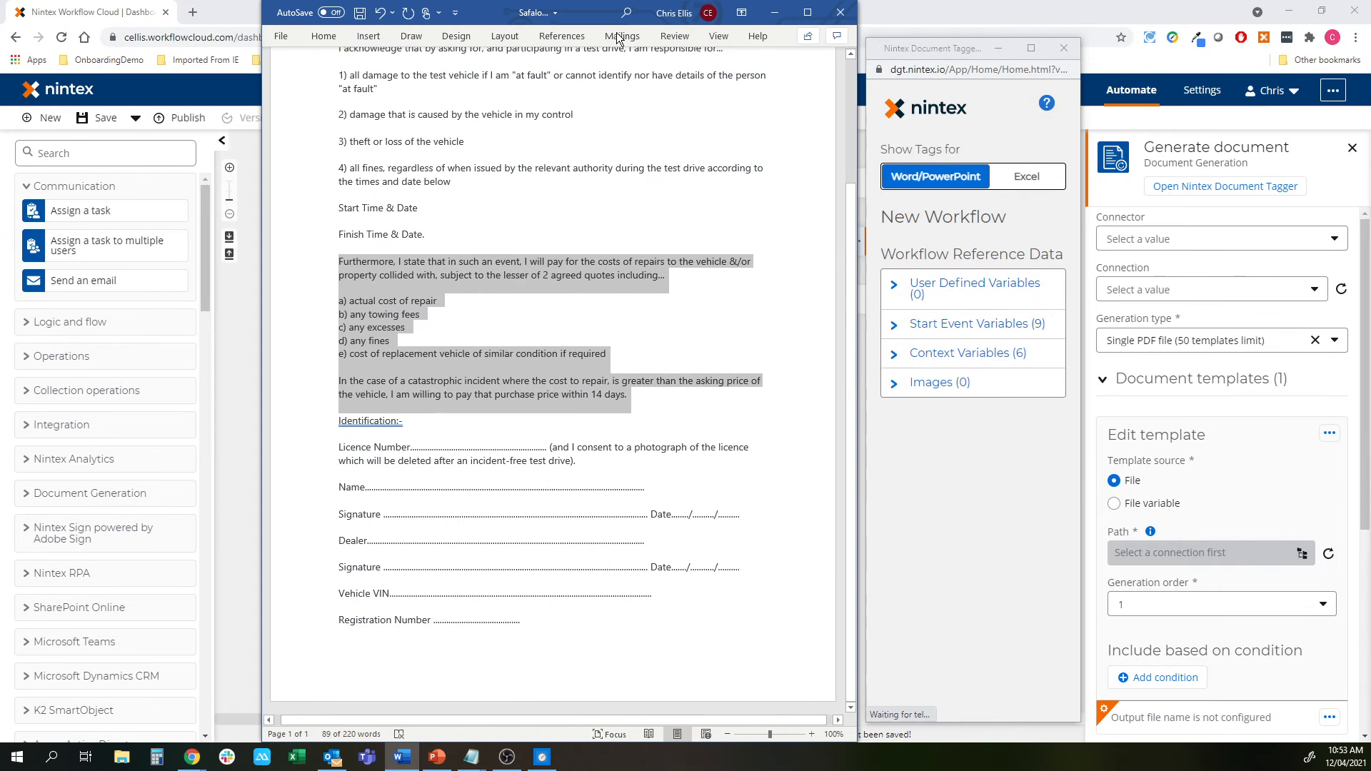
# Replace the dotted line after Licence Number with the License Number tag
pyautogui.click(514, 353)
pyautogui.click(958, 325)
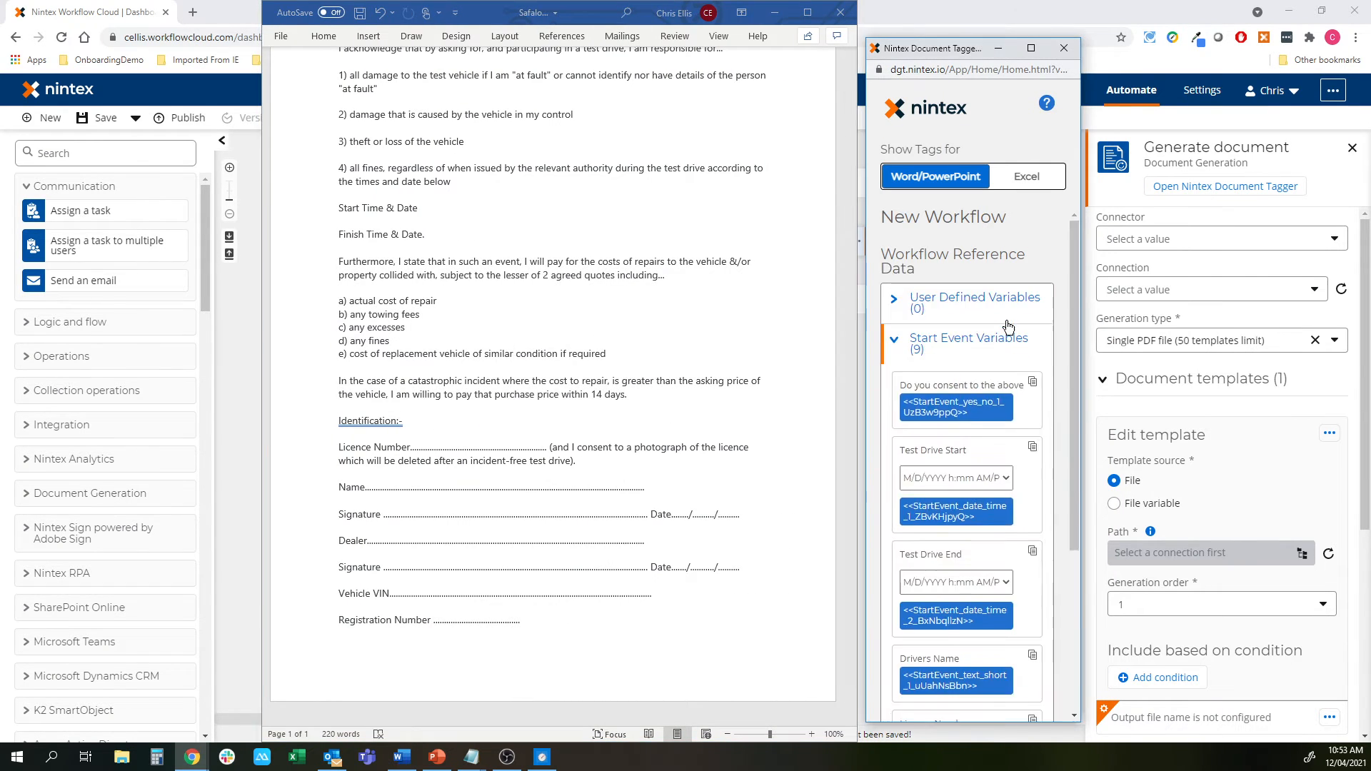
pyautogui.scroll(-5, 955, 429)
pyautogui.click(954, 457)
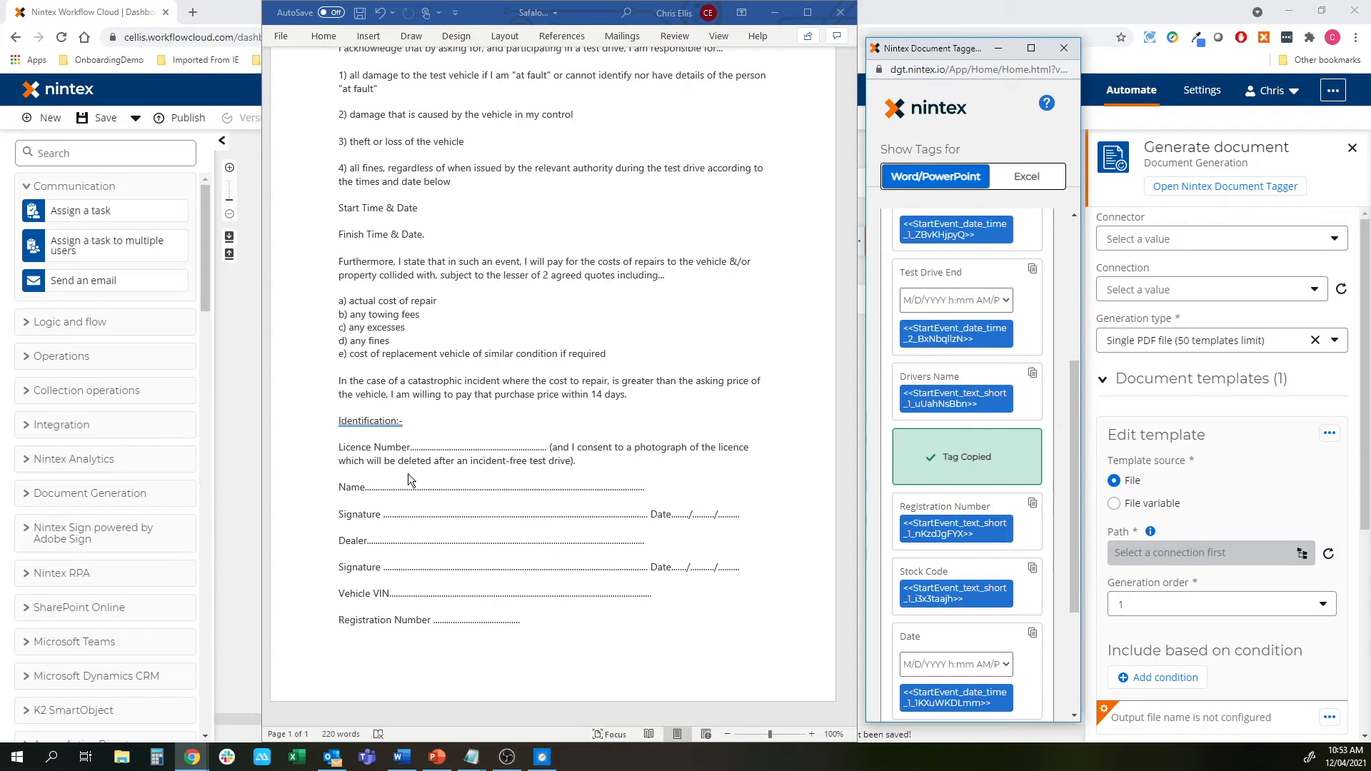
pyautogui.click(413, 447)
pyautogui.moveTo(413, 447); pyautogui.dragTo(546, 446)
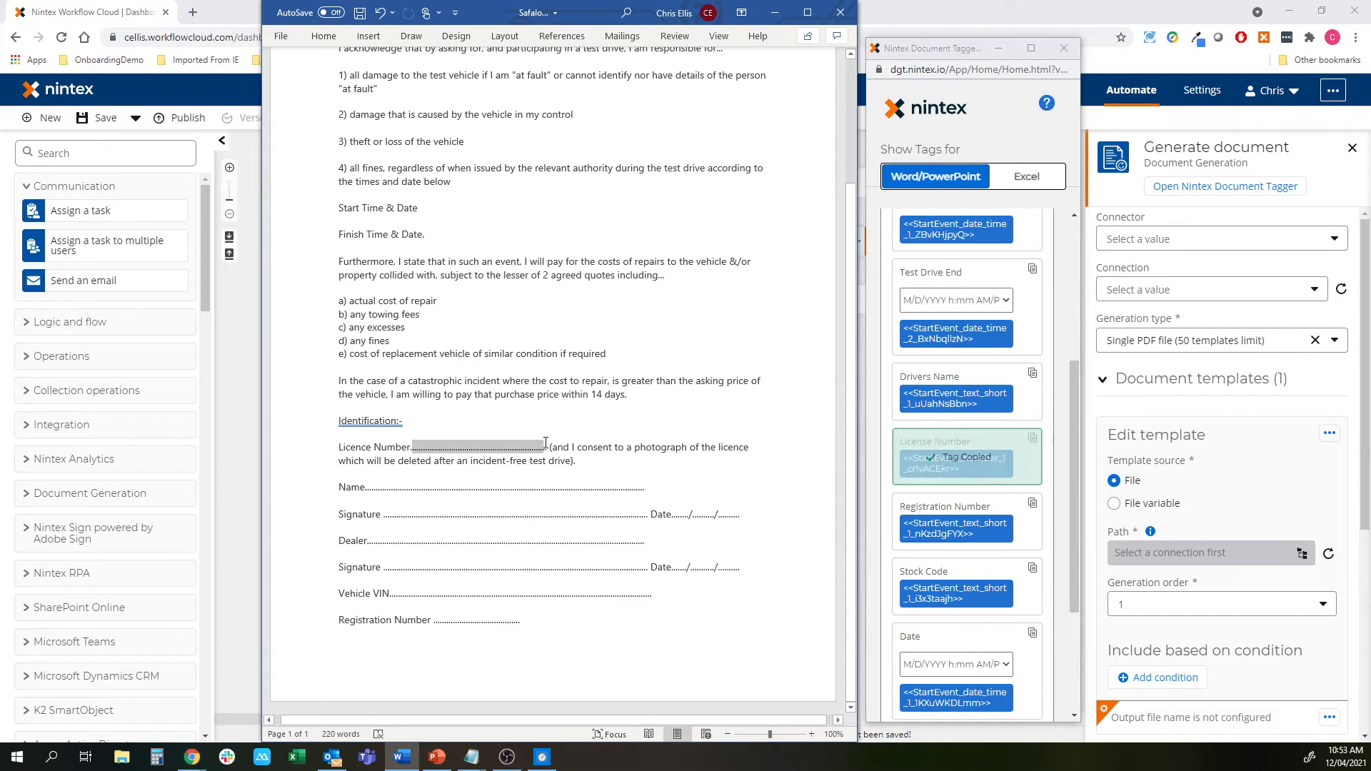
pyautogui.hotkey('ctrl', 'v')
# Insert the Test Drive Start and Test Drive End tags after Start and Finish Time & Date
pyautogui.scroll(1, 957, 300)
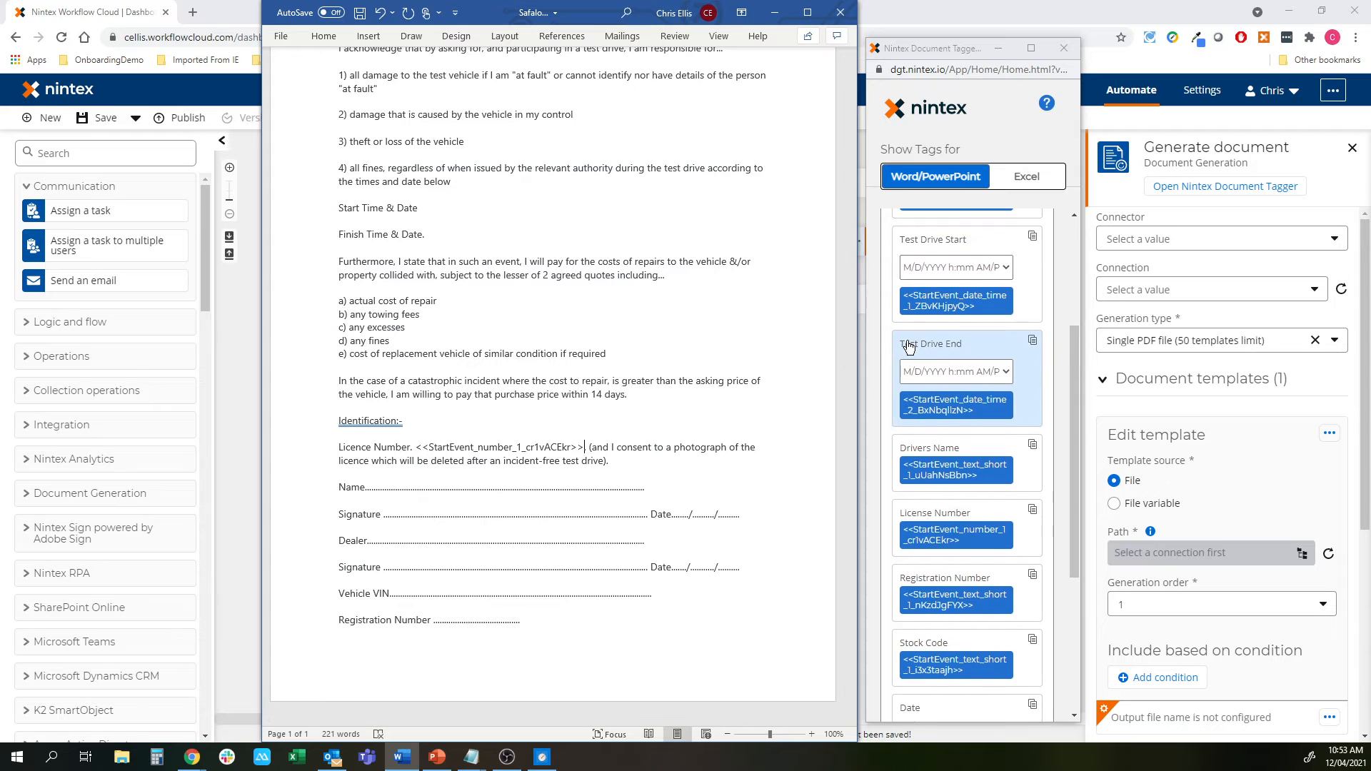
pyautogui.click(955, 300)
pyautogui.click(444, 208)
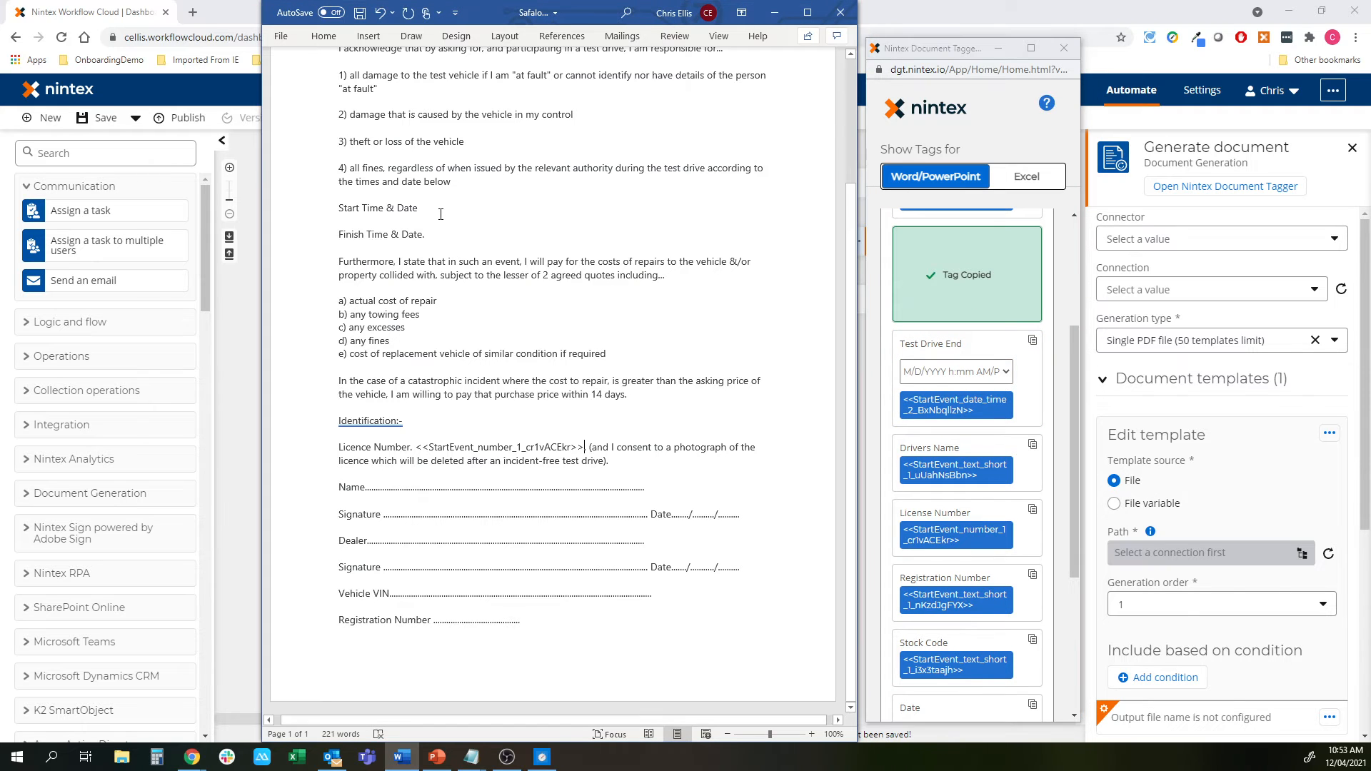
pyautogui.write('<<StartEvent_date_time_1_ZBvKHjpyQ>>')
pyautogui.click(955, 404)
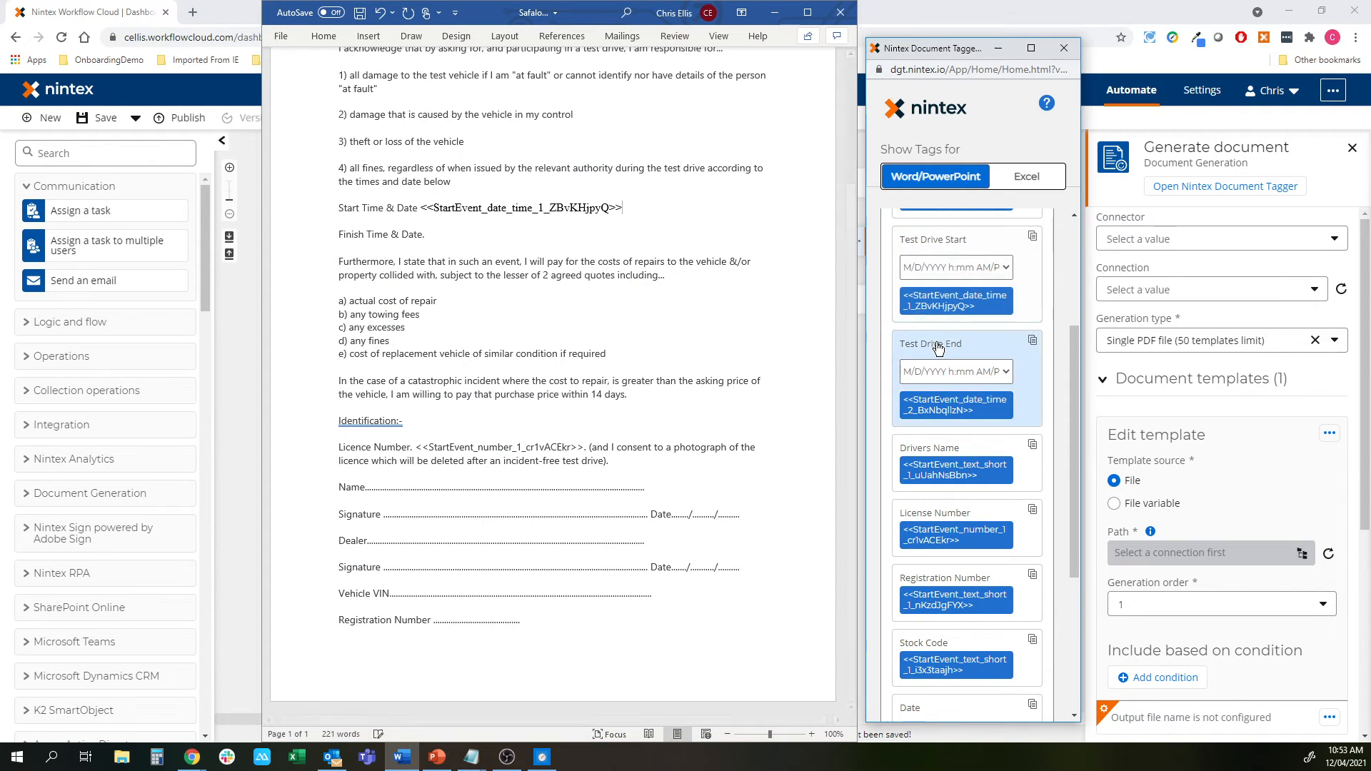
pyautogui.click(444, 237)
pyautogui.write('<<StartEvent_date_time_2_BxNbqllzN>>')
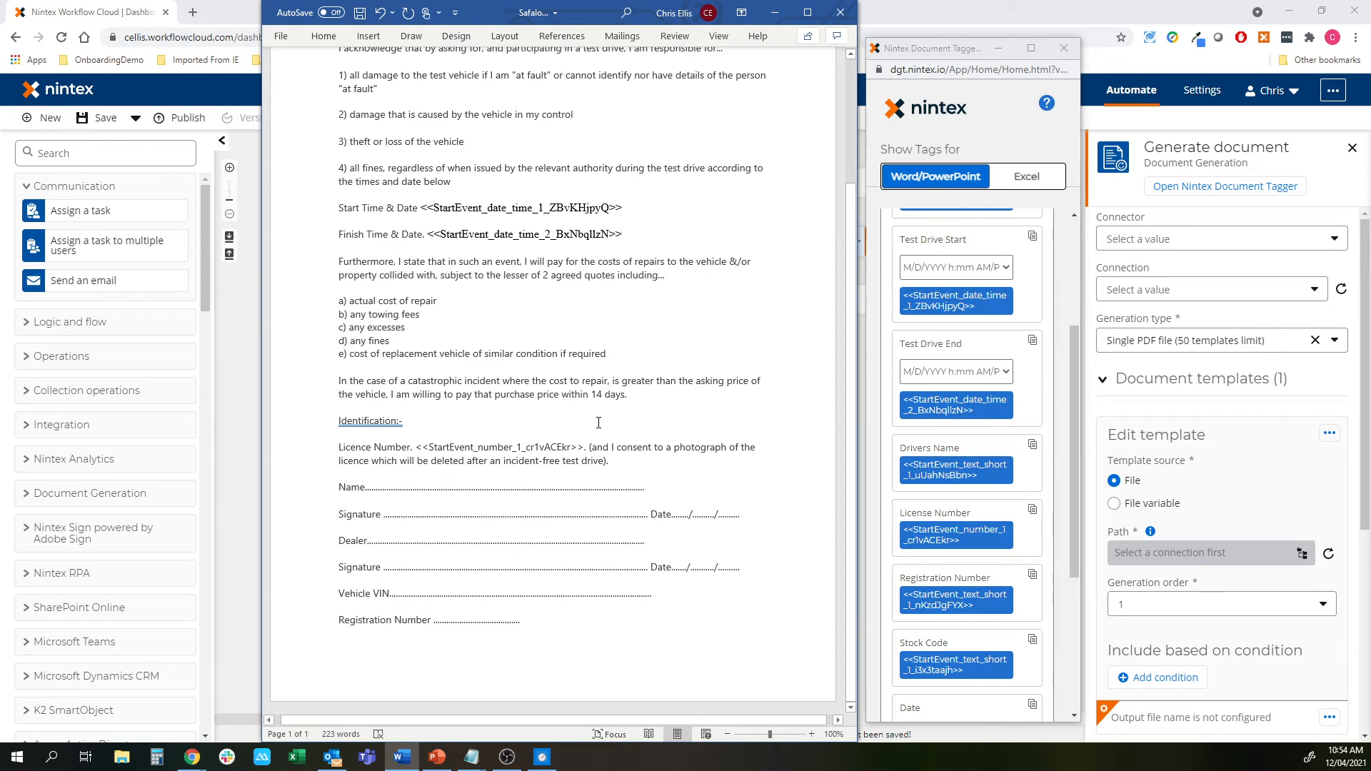
# Select the two Signature lines' dots, then close the agreement with Don't Save
pyautogui.scroll(1, 976, 324)
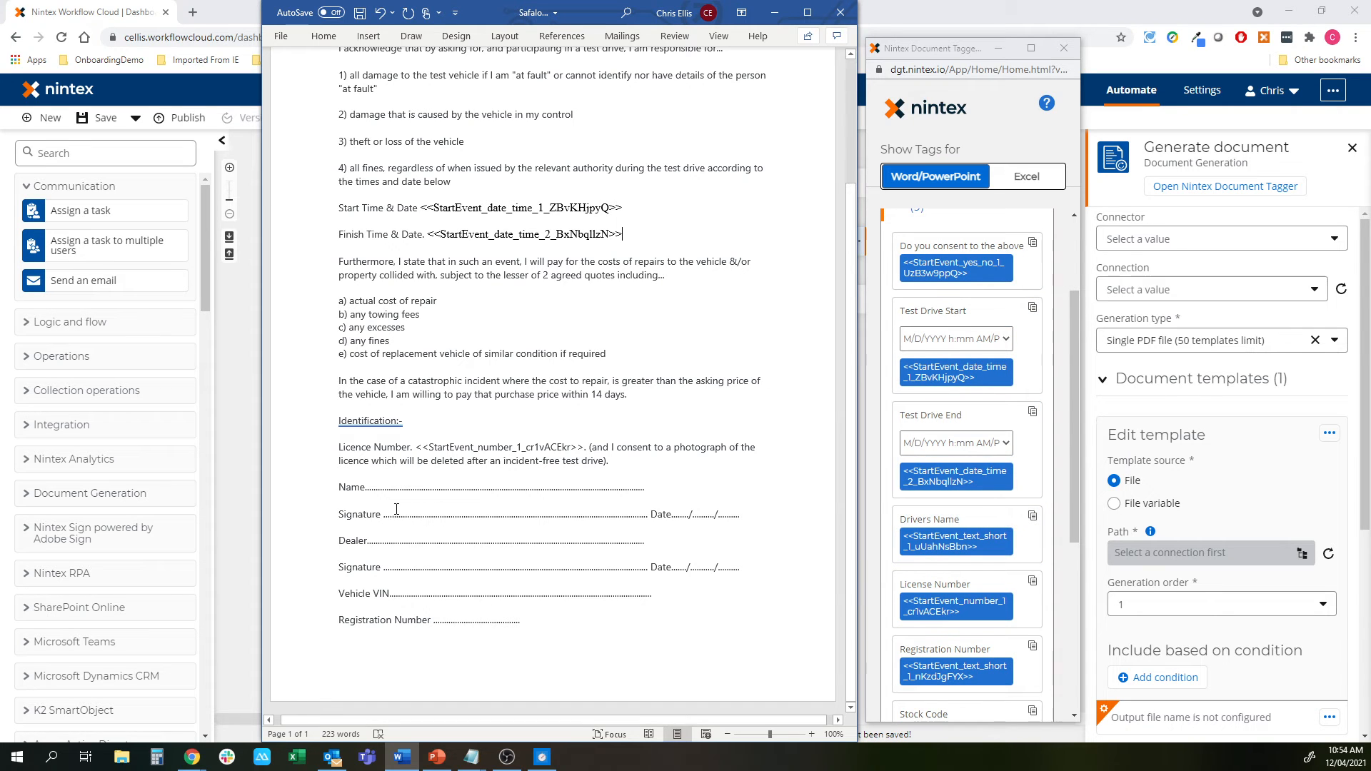
pyautogui.moveTo(393, 512); pyautogui.dragTo(545, 512)
pyautogui.moveTo(384, 569); pyautogui.dragTo(507, 571)
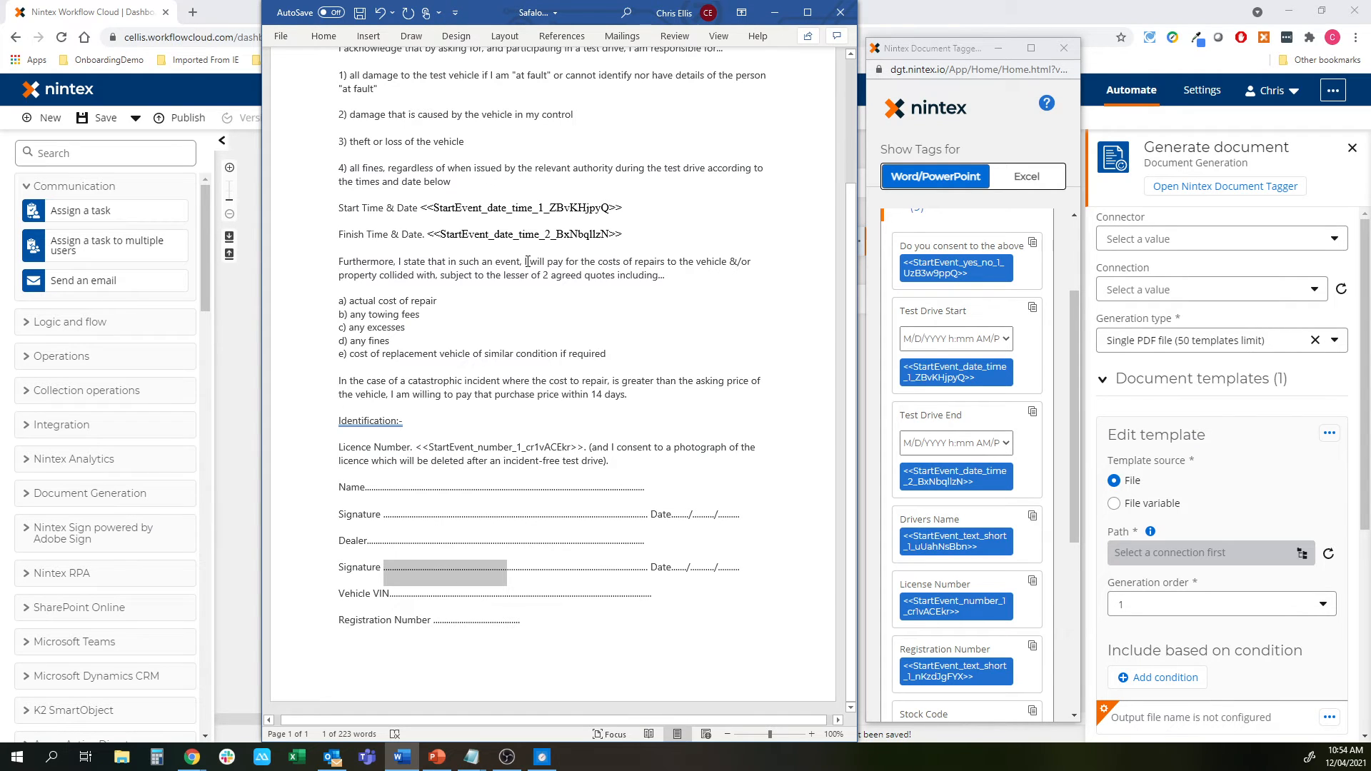
pyautogui.click(838, 14)
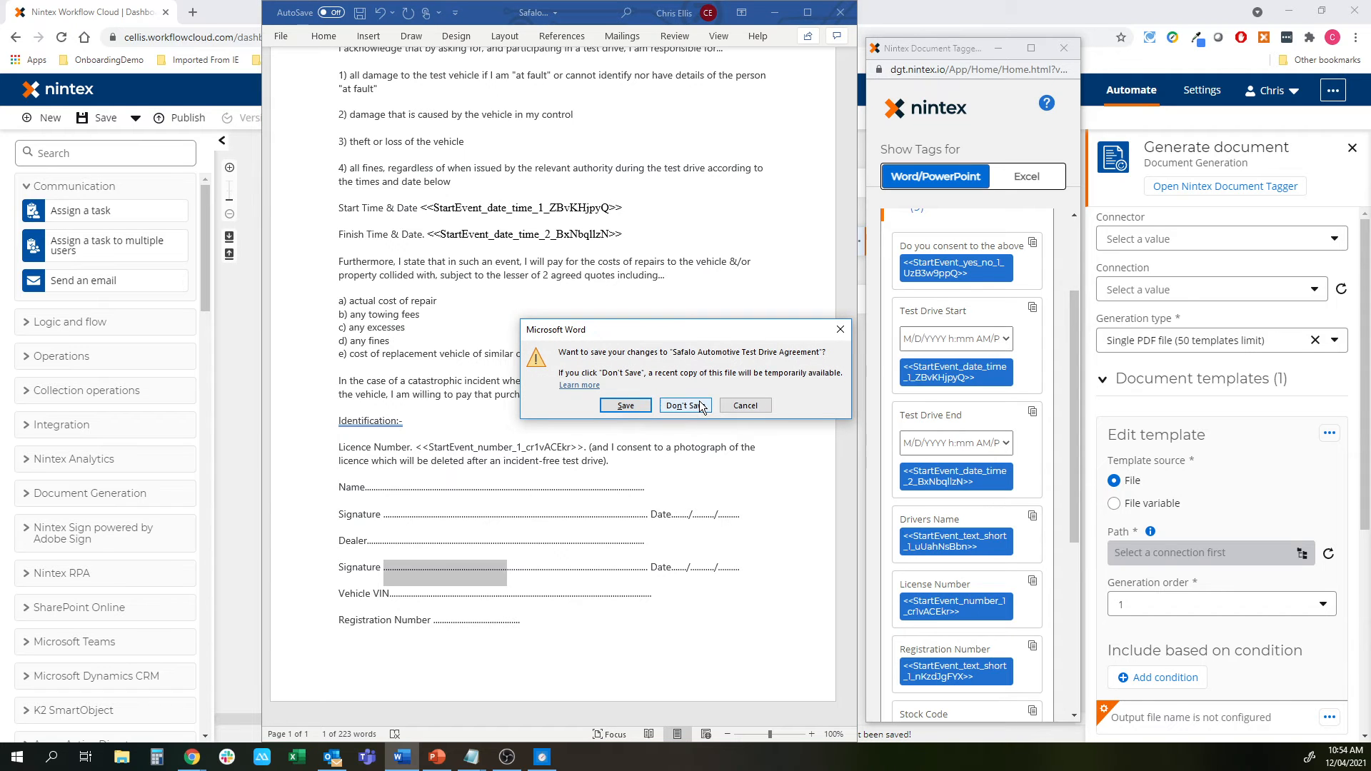
pyautogui.click(700, 406)
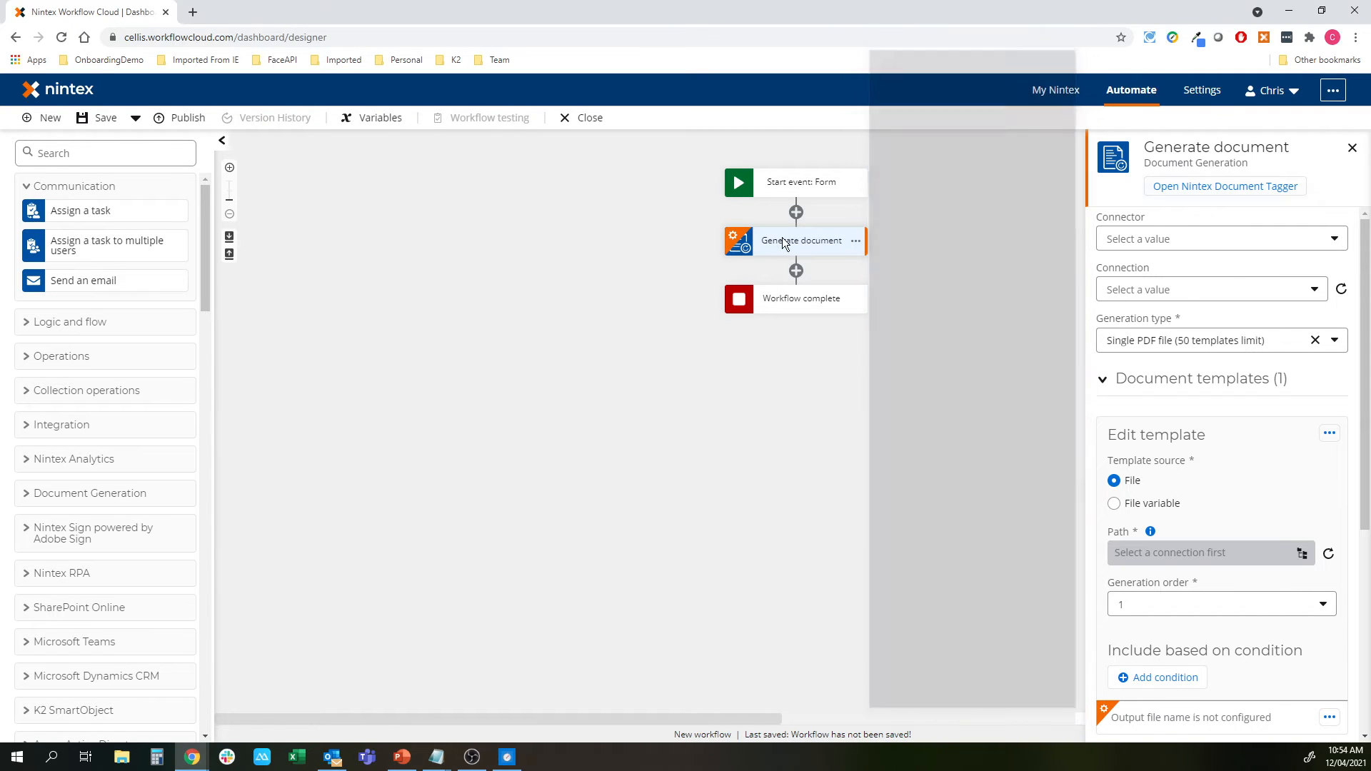
# Add and then delete a Get signature action, and delete the Generate document action
pyautogui.click(78, 541)
pyautogui.moveTo(78, 562)
pyautogui.mouseDown()
pyautogui.moveTo(508, 546)
pyautogui.moveTo(802, 252)
pyautogui.moveTo(782, 267)
pyautogui.mouseUp()
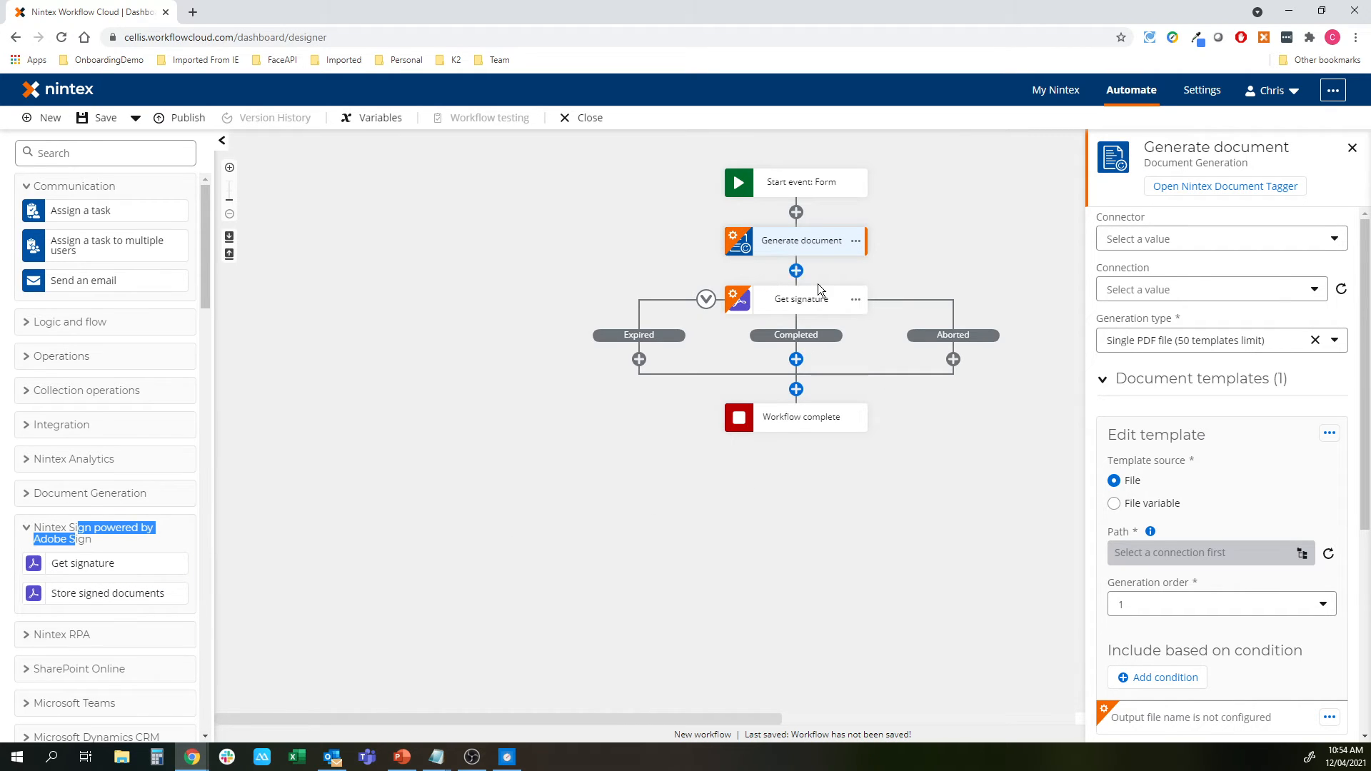
pyautogui.click(856, 300)
pyautogui.click(914, 392)
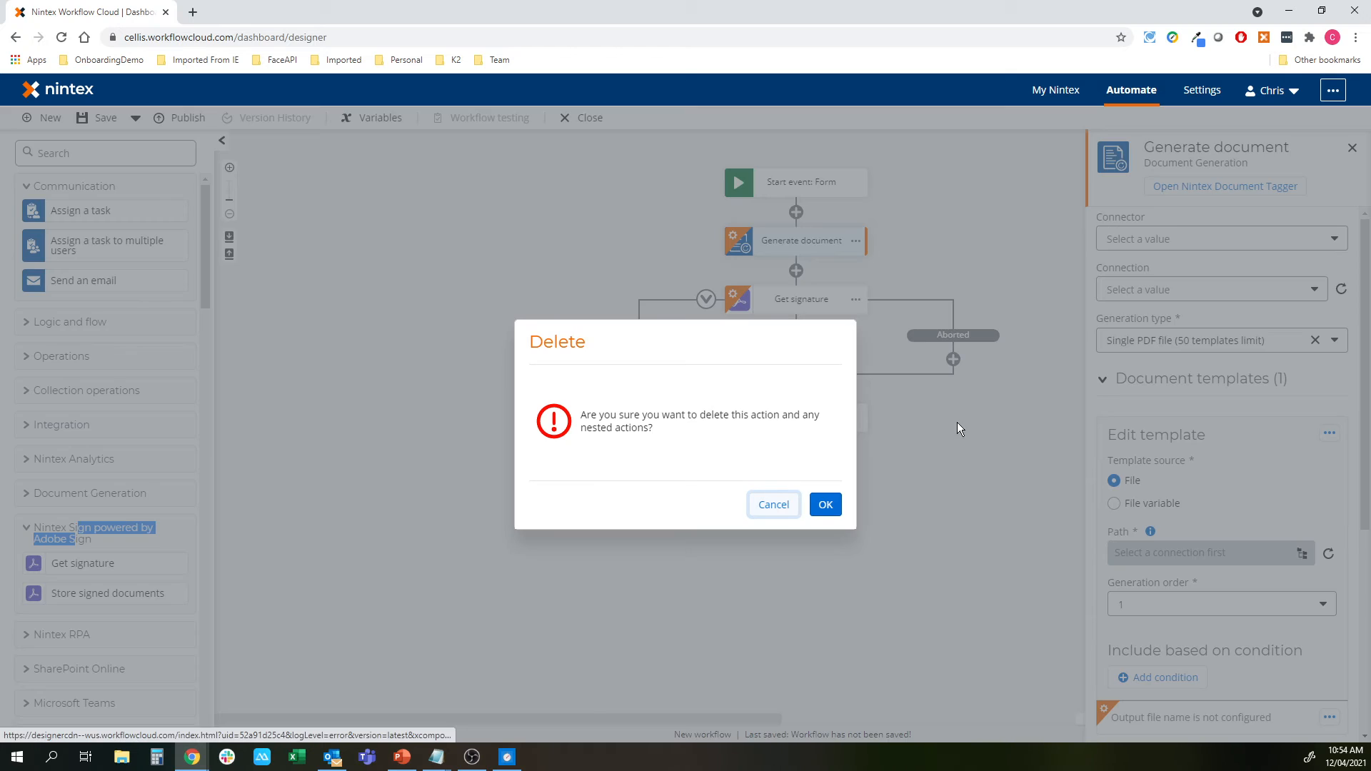
pyautogui.click(825, 503)
pyautogui.click(855, 241)
pyautogui.click(896, 337)
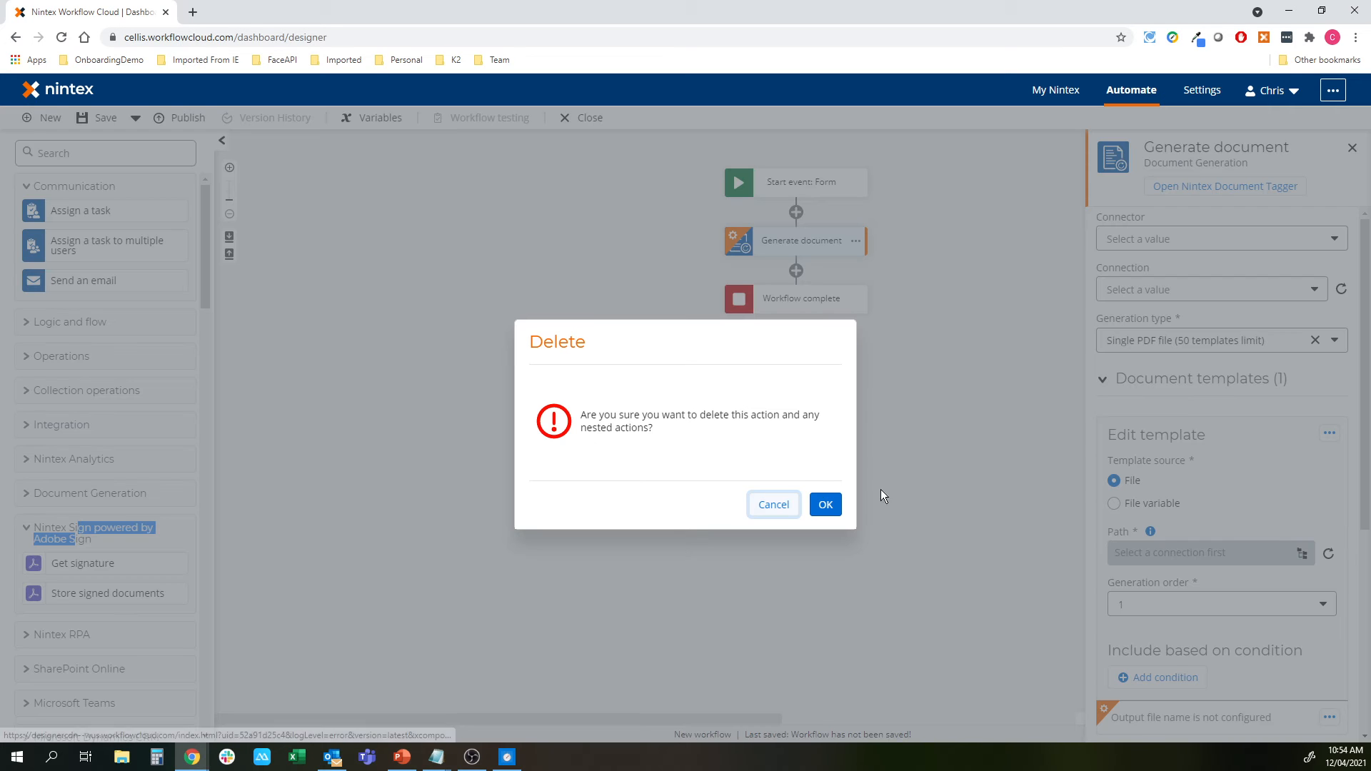
pyautogui.click(826, 504)
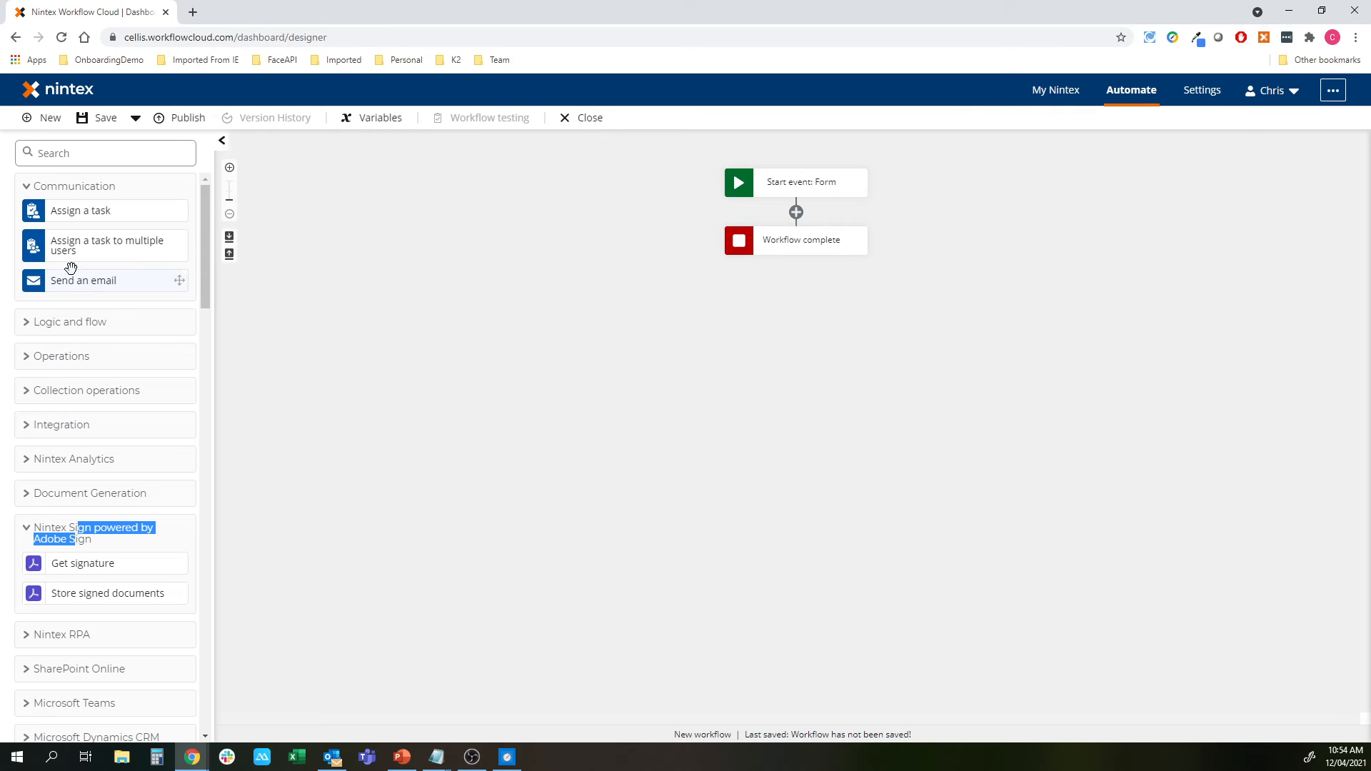
# Place a Send an email action after the start event, then reopen the start form designer
pyautogui.moveTo(69, 273); pyautogui.dragTo(810, 229)
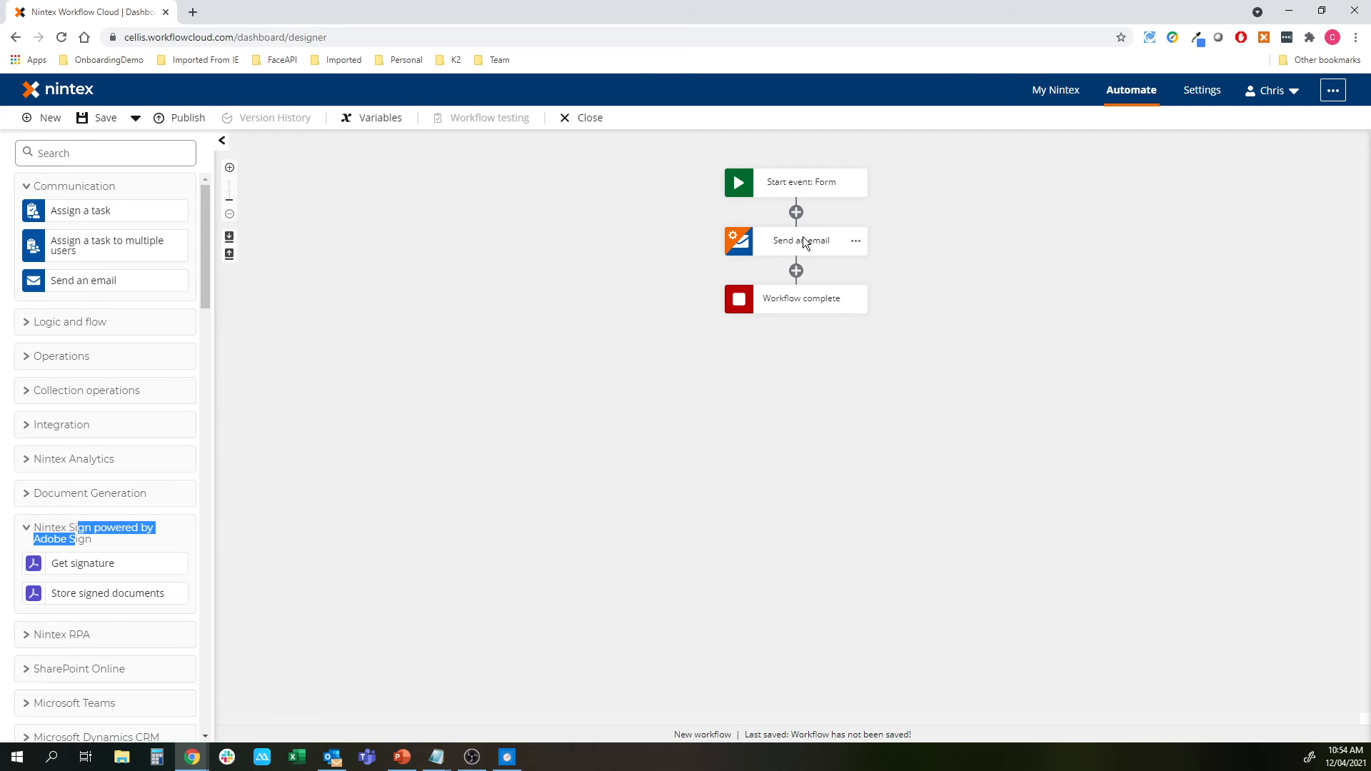
pyautogui.click(1173, 221)
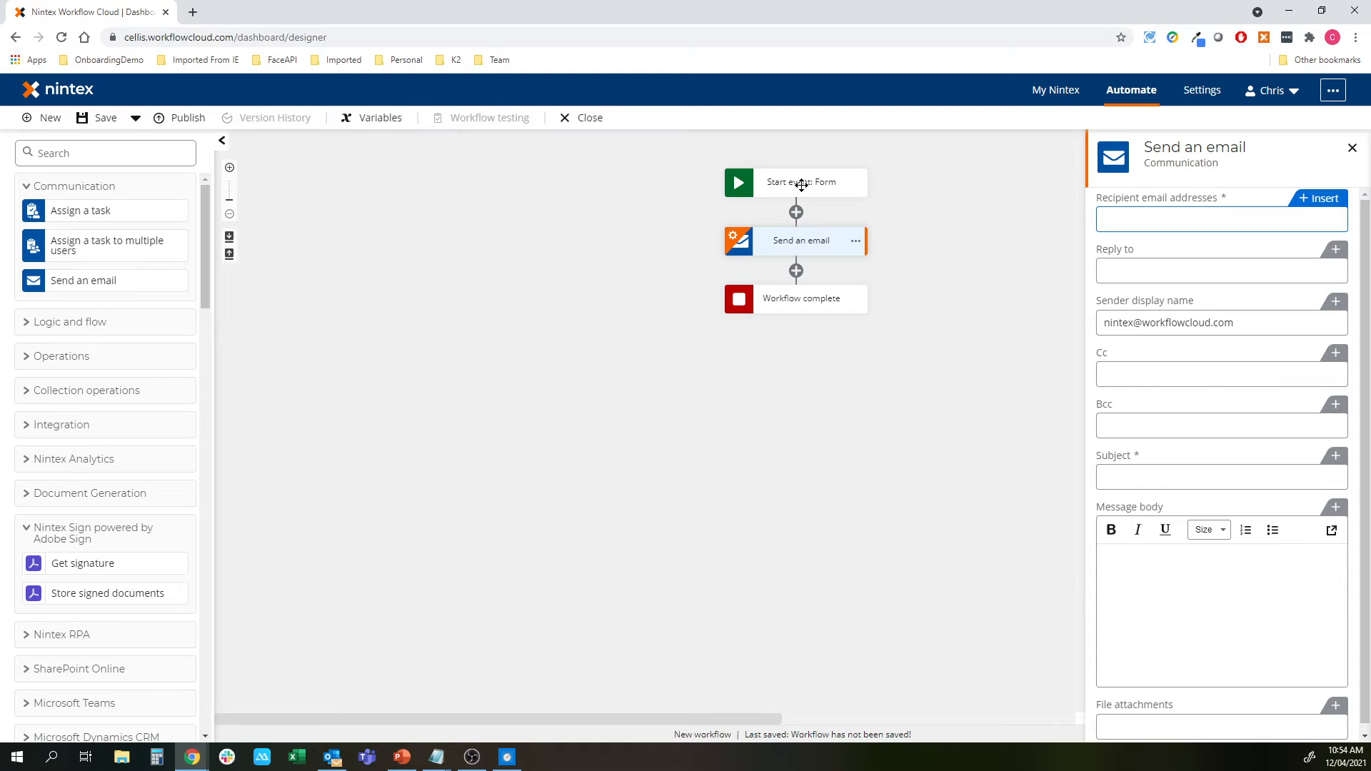
pyautogui.click(822, 183)
pyautogui.click(1135, 280)
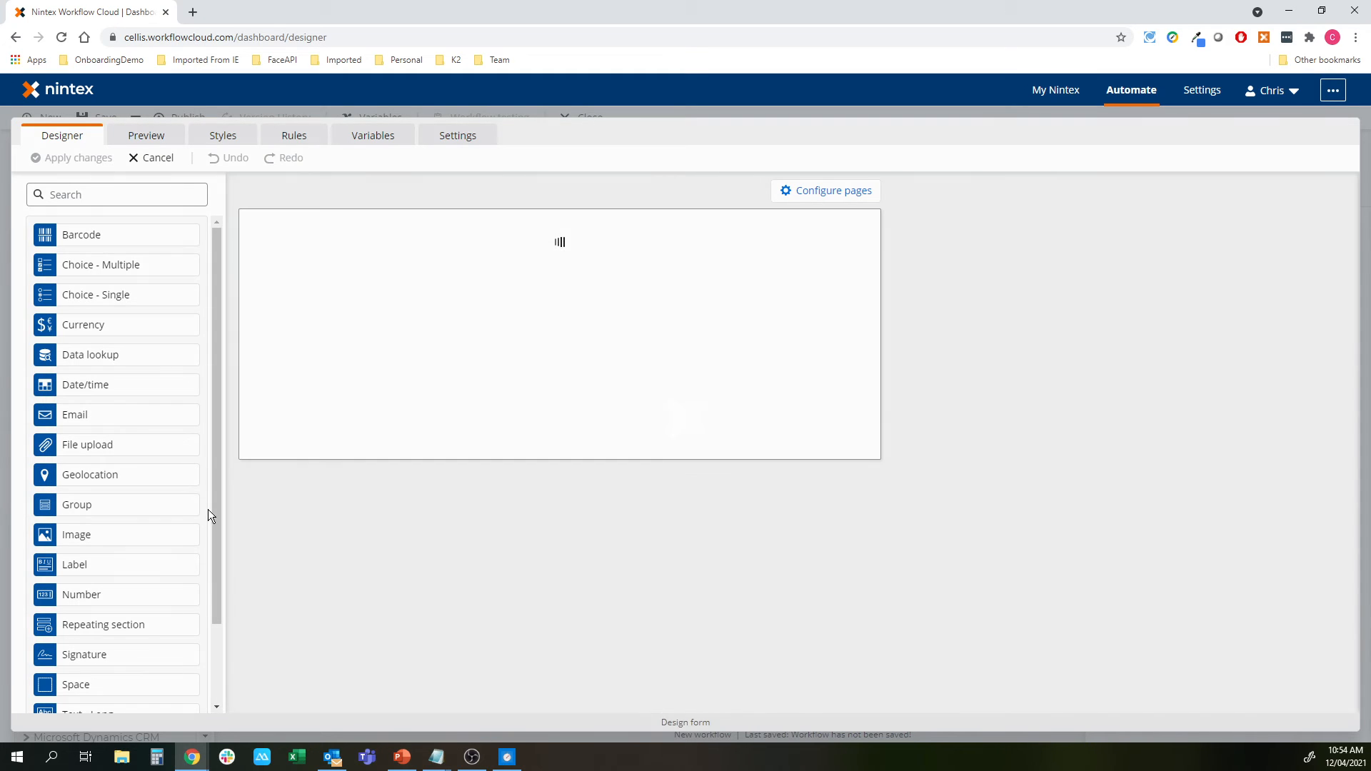
# Insert an Email field titled Drivers Email between Drivers Name and License Number, then apply changes
pyautogui.scroll(-3, 812, 564)
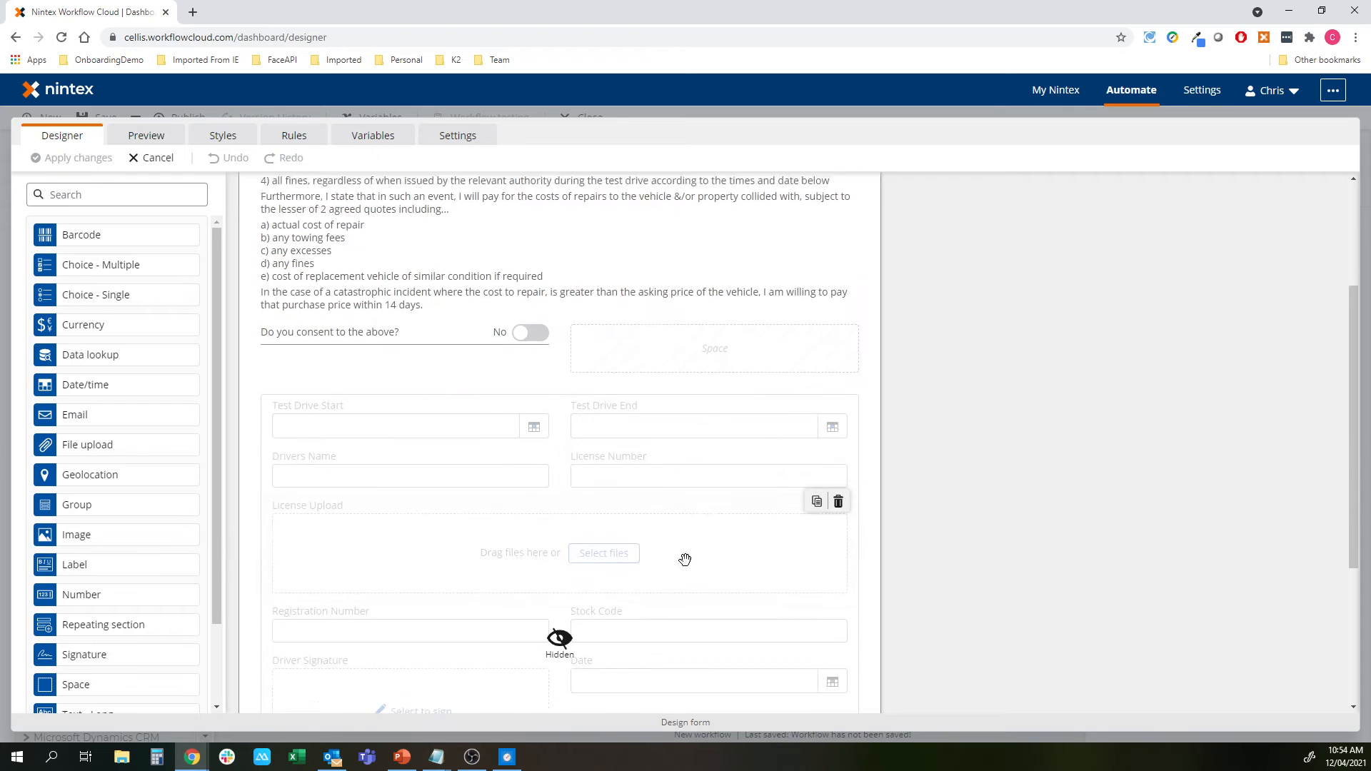
pyautogui.moveTo(80, 421); pyautogui.dragTo(535, 451)
pyautogui.click(1174, 283)
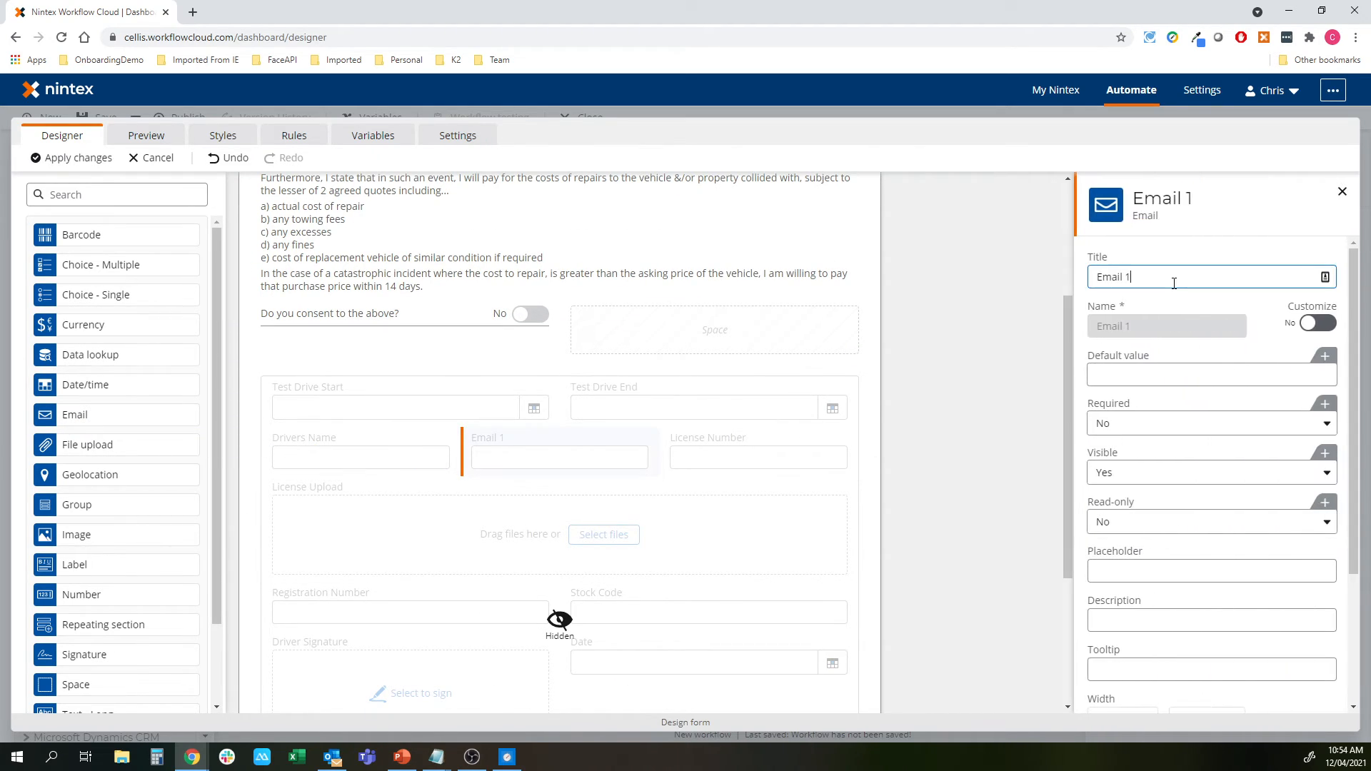
pyautogui.write('Drivers')
pyautogui.click(74, 158)
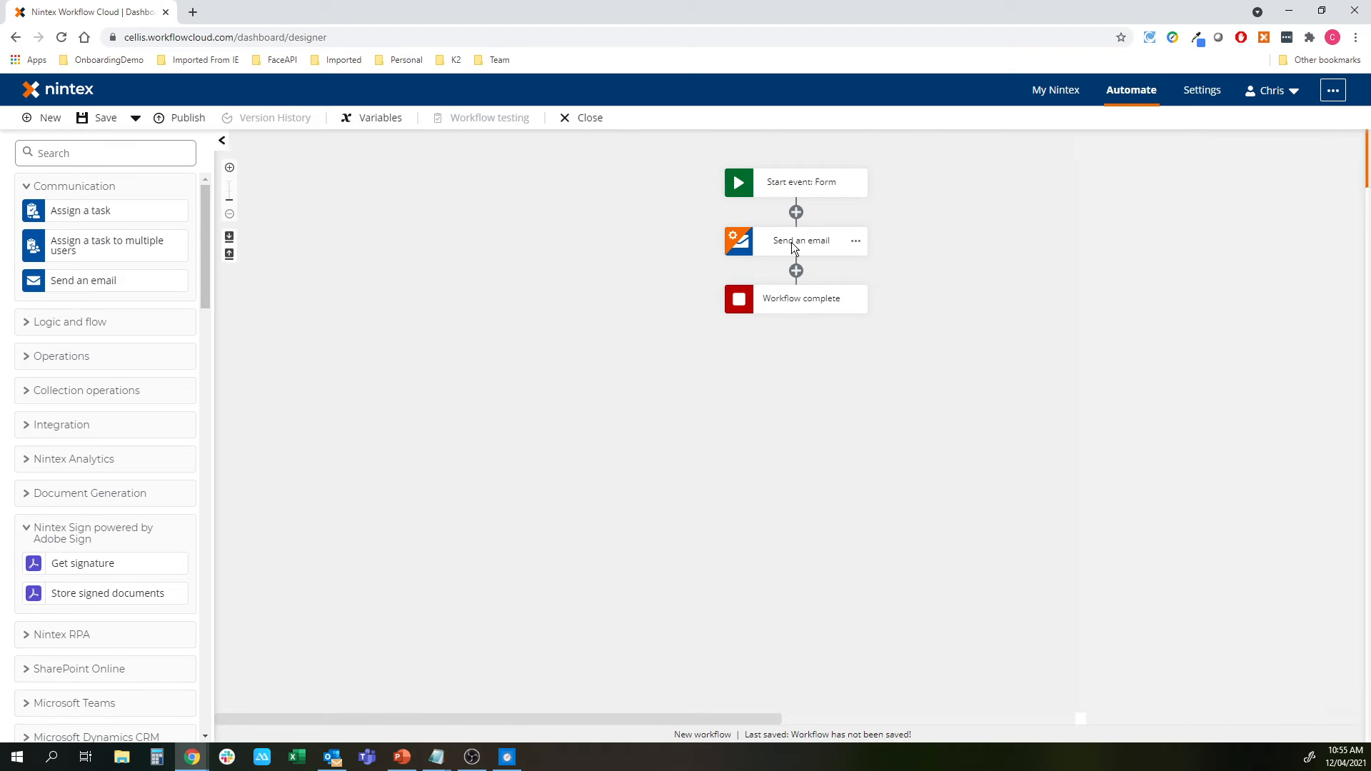
# Set the Send an email recipient to the form's Drivers Email variable
pyautogui.click(798, 243)
pyautogui.click(1103, 218)
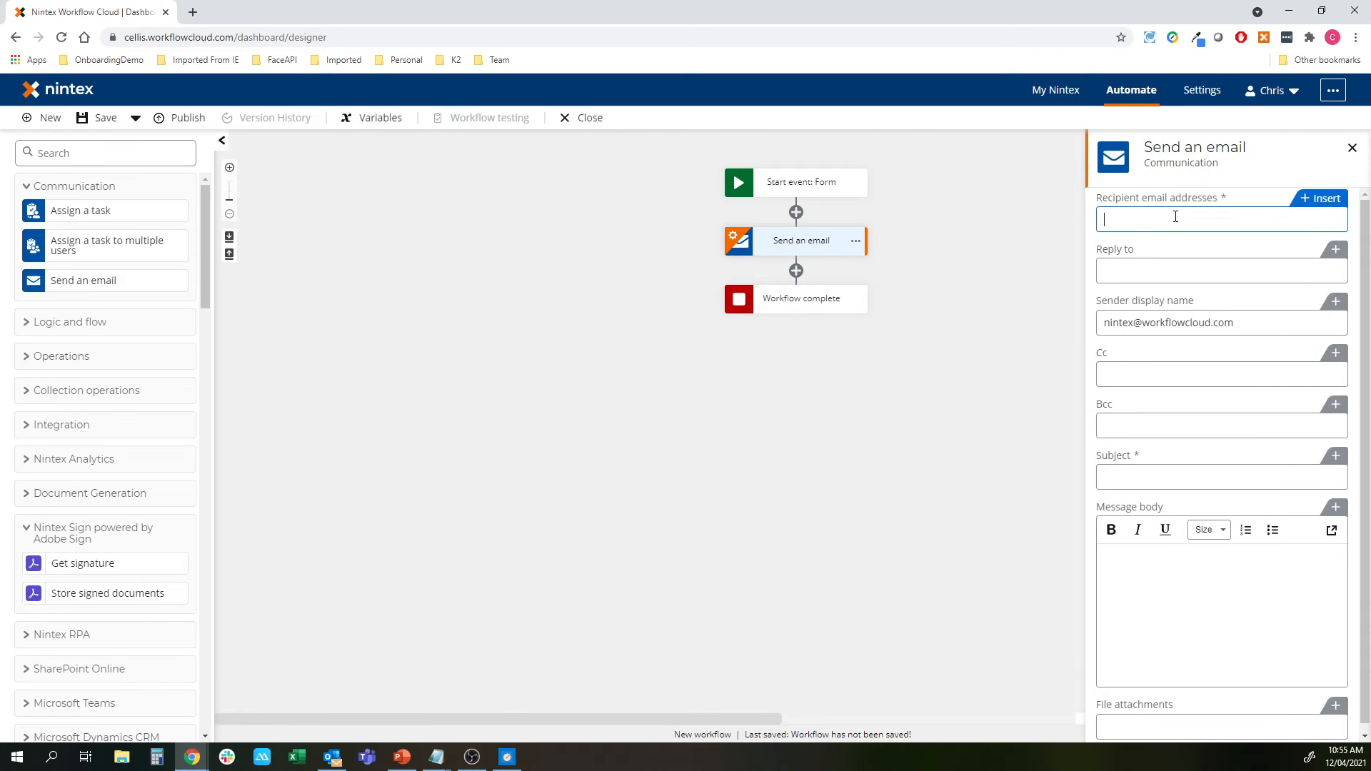
pyautogui.click(1324, 199)
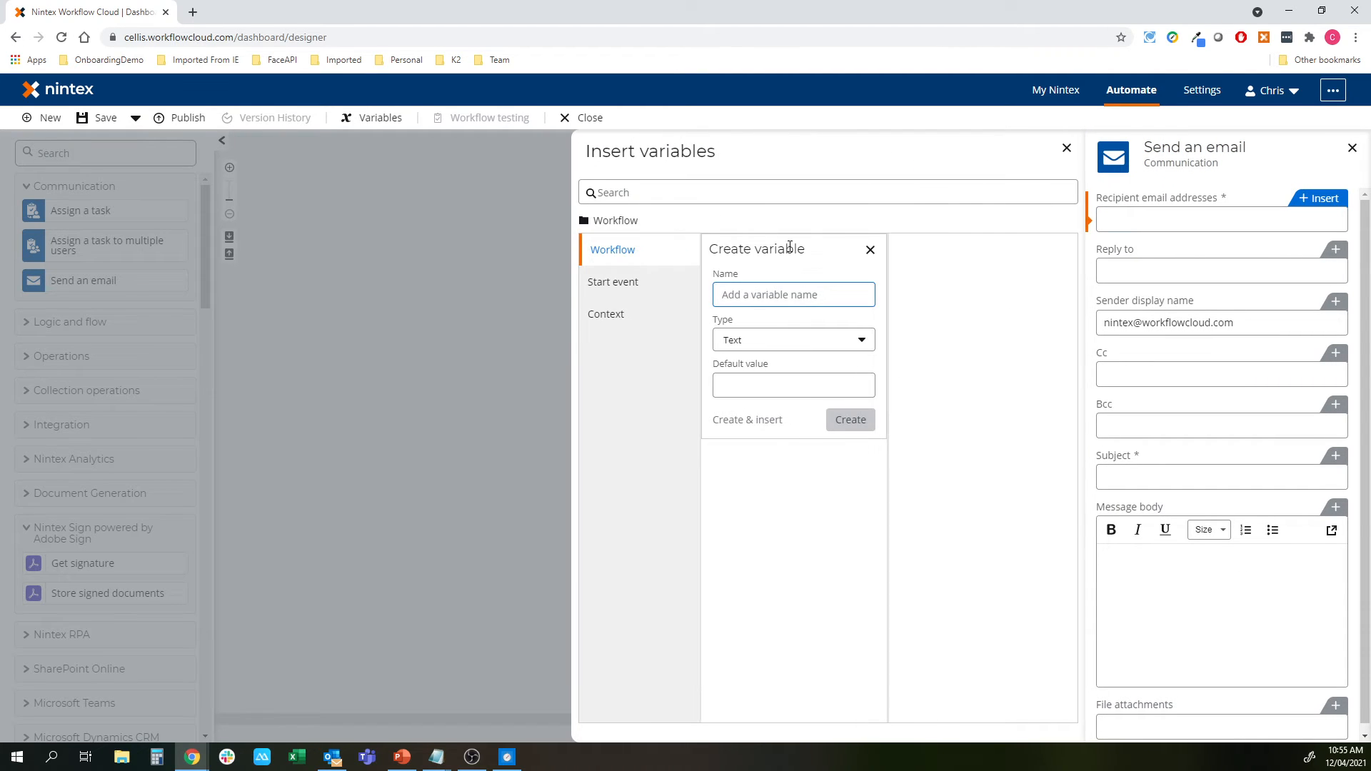
pyautogui.click(619, 283)
pyautogui.click(749, 281)
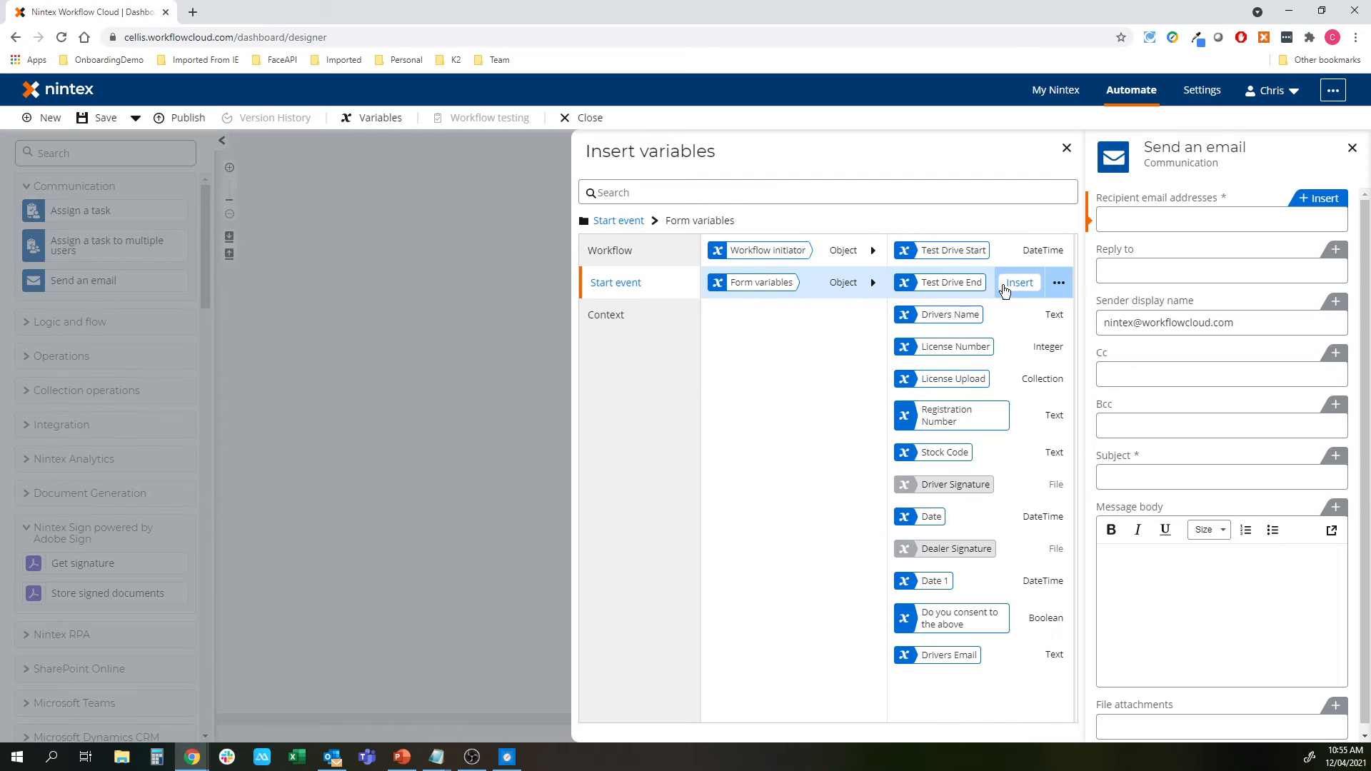
pyautogui.click(1019, 655)
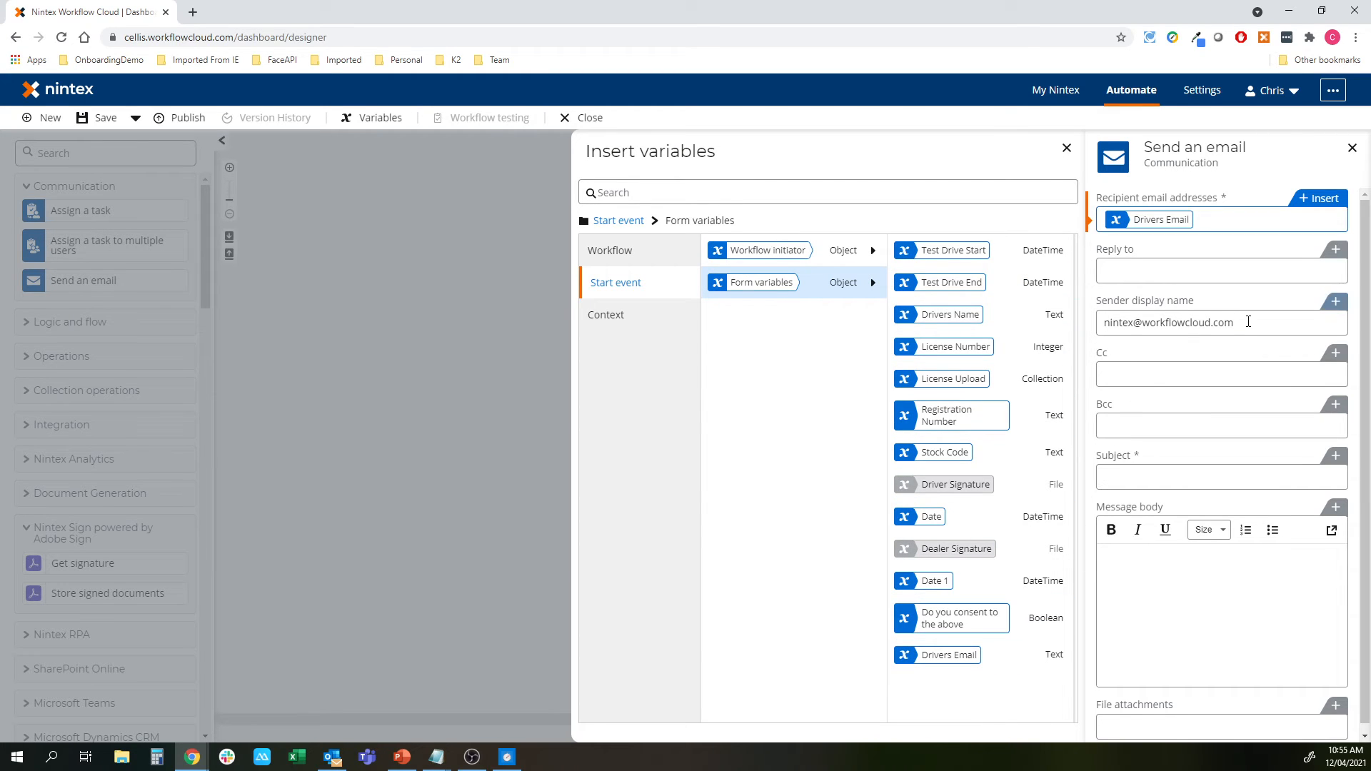
# Fill in the Reply to address and set the sender display name to Safalo Automotive
pyautogui.doubleClick(1181, 323)
pyautogui.click(1152, 272)
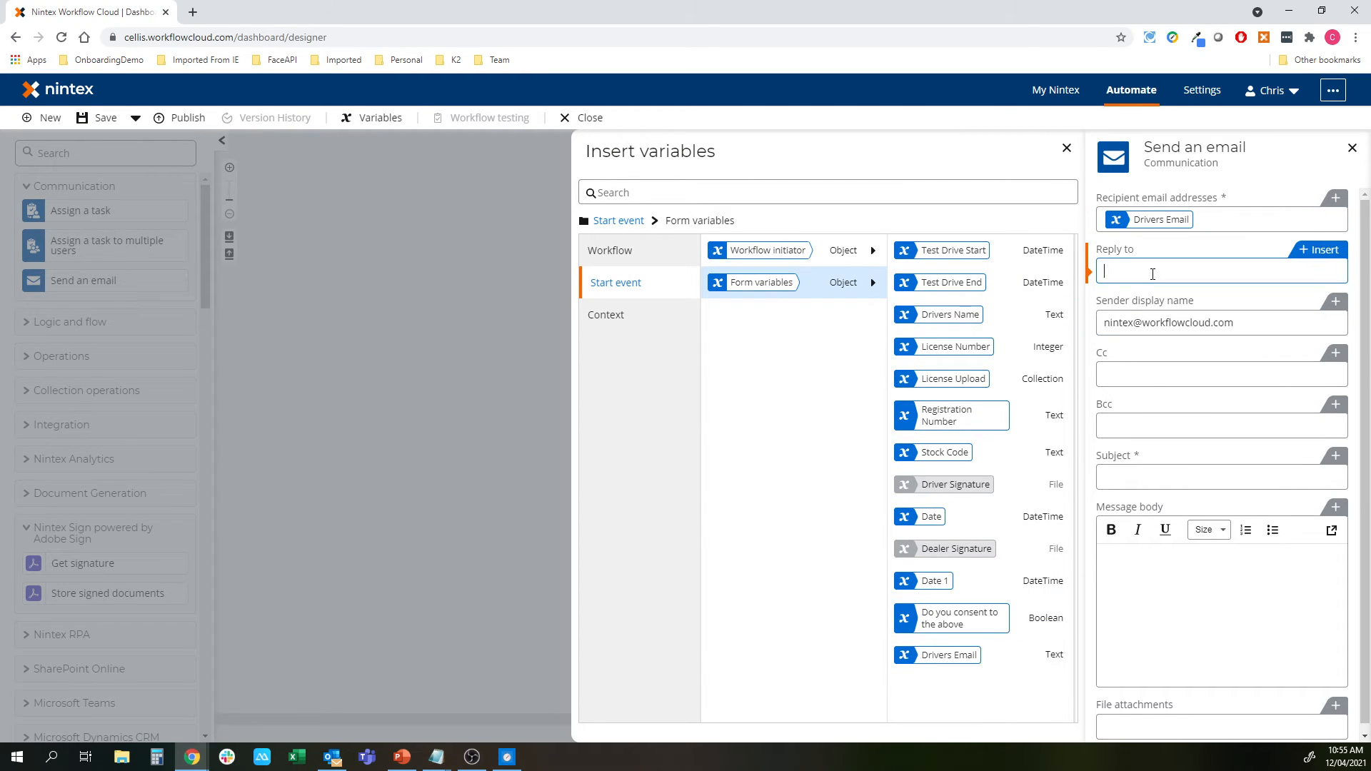
pyautogui.moveTo(1242, 323); pyautogui.dragTo(1106, 327)
pyautogui.write('Safalo ')
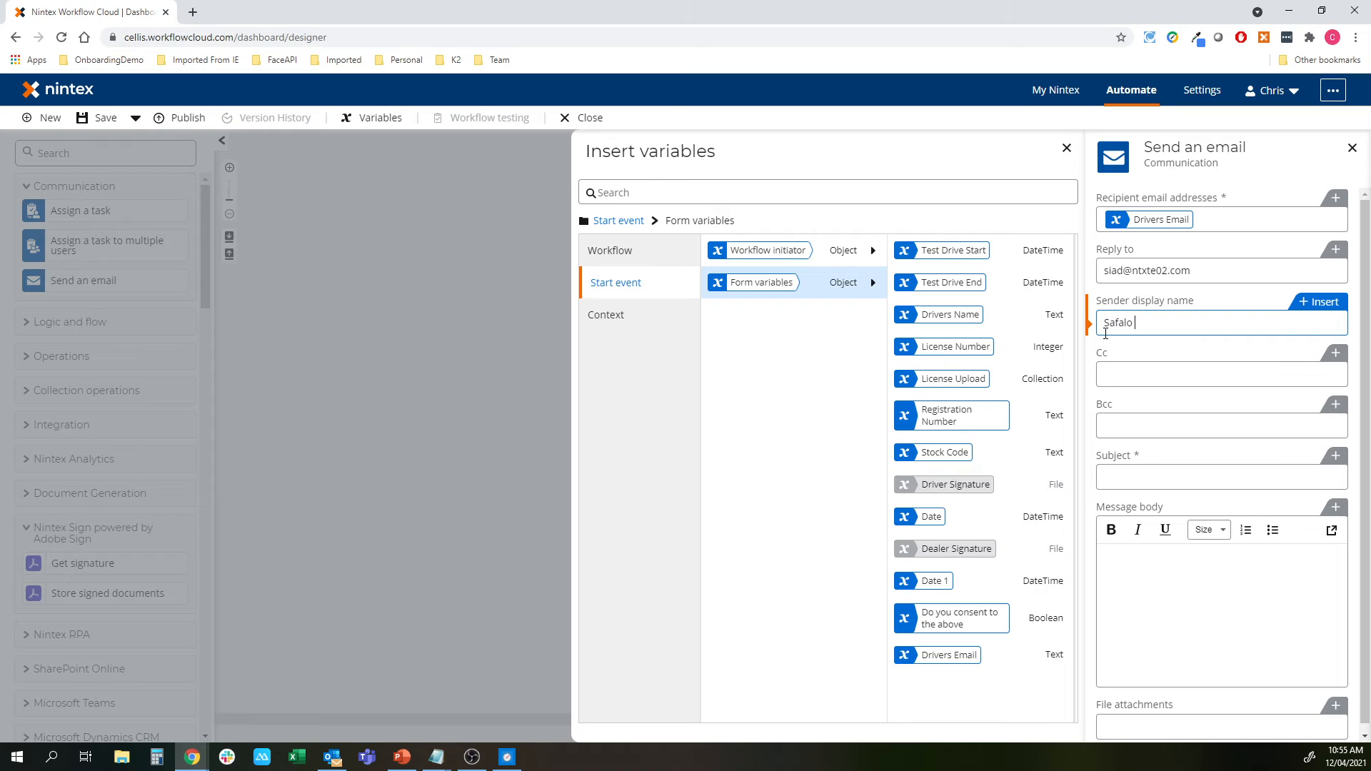
pyautogui.write('Automotive')
# Enter subject 'Your Test Drive Details' and start the body with Hello and the driver's name
pyautogui.click(1148, 476)
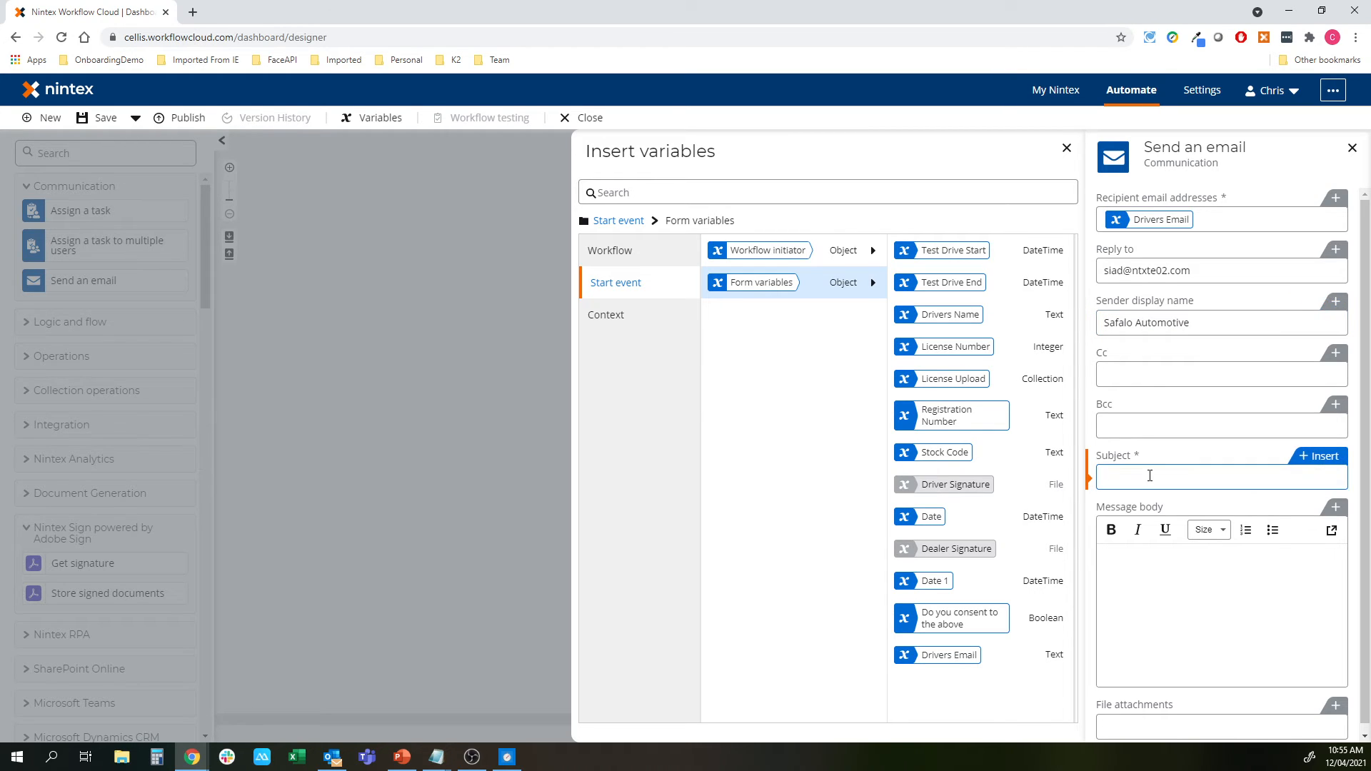
pyautogui.write('Your Test Drive Details')
pyautogui.click(1132, 582)
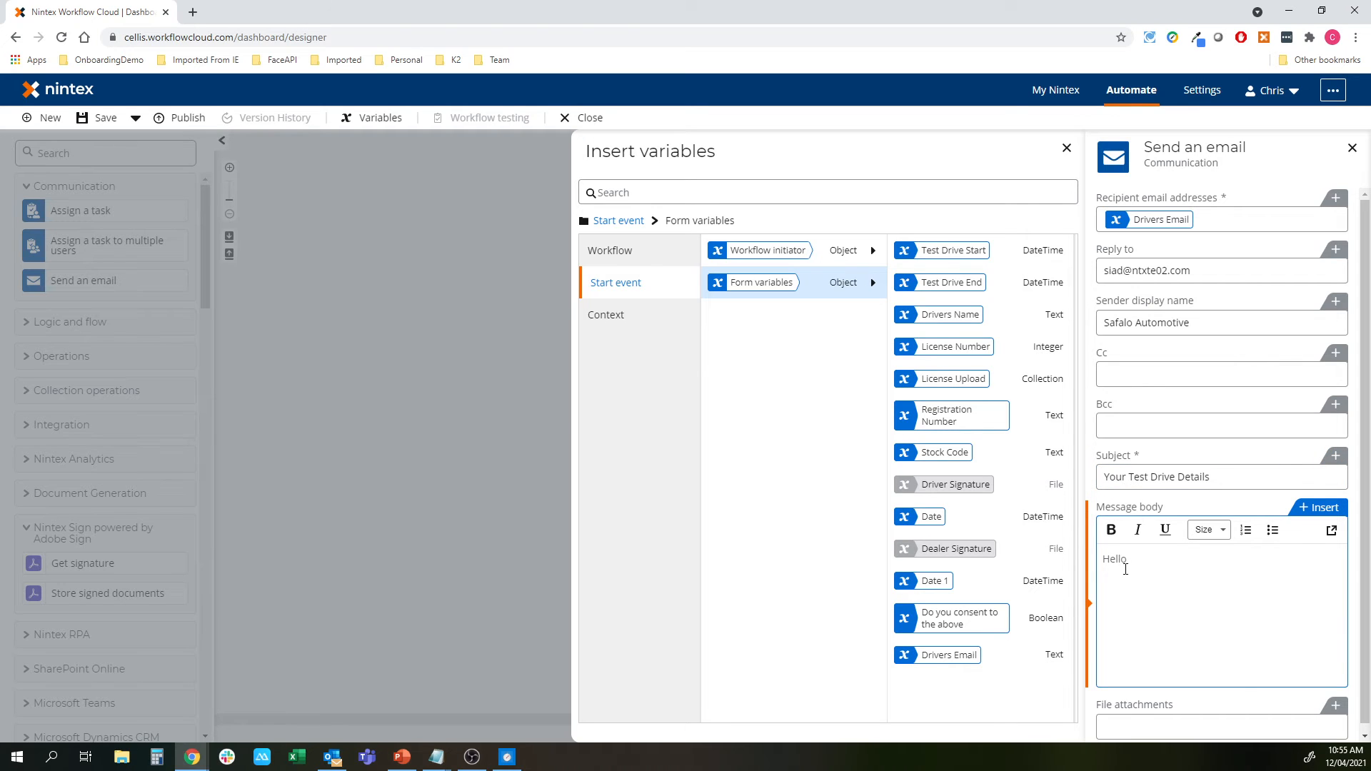
pyautogui.click(1014, 314)
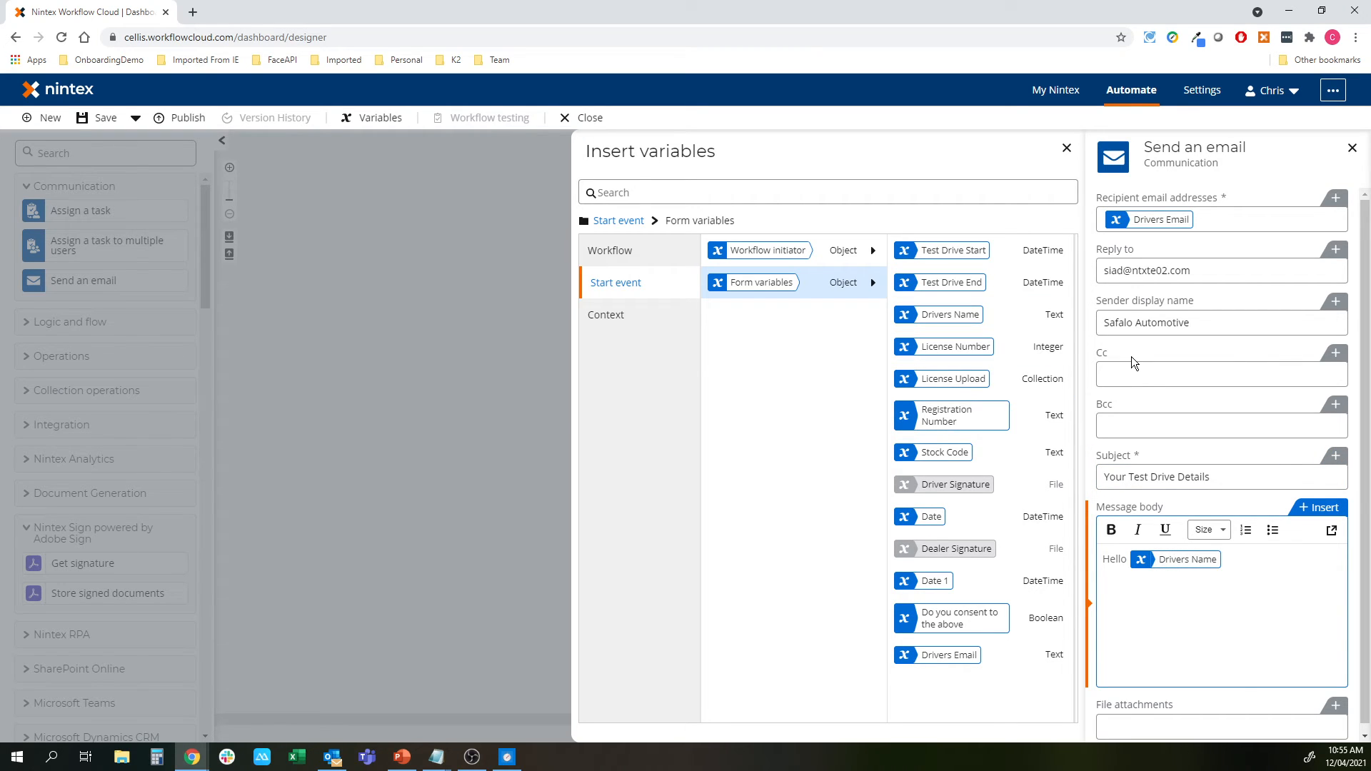
pyautogui.press('Return')
pyautogui.write('Test drive details below:')
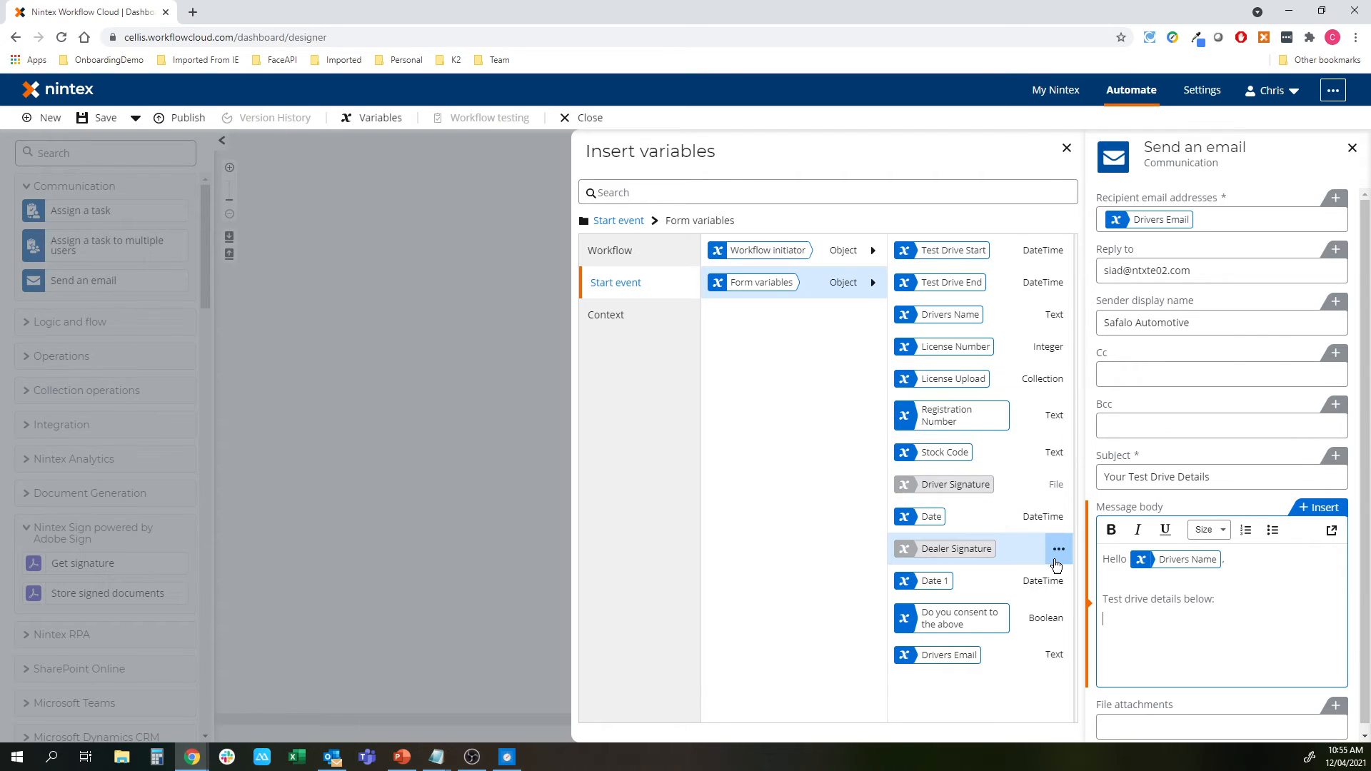
# Add Reg, Start and End lines using Registration Number, Test Drive Start and Test Drive End variables
pyautogui.click(1019, 415)
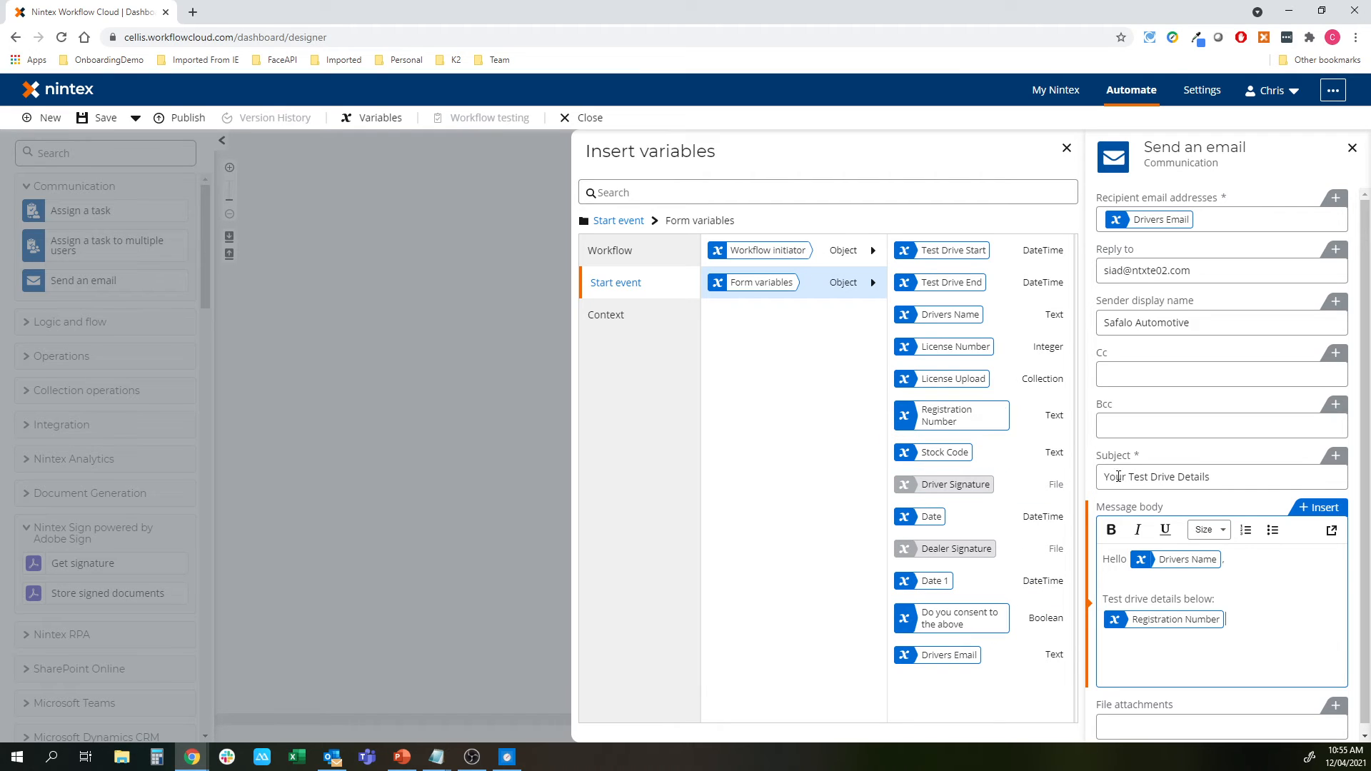
pyautogui.write('Reg ')
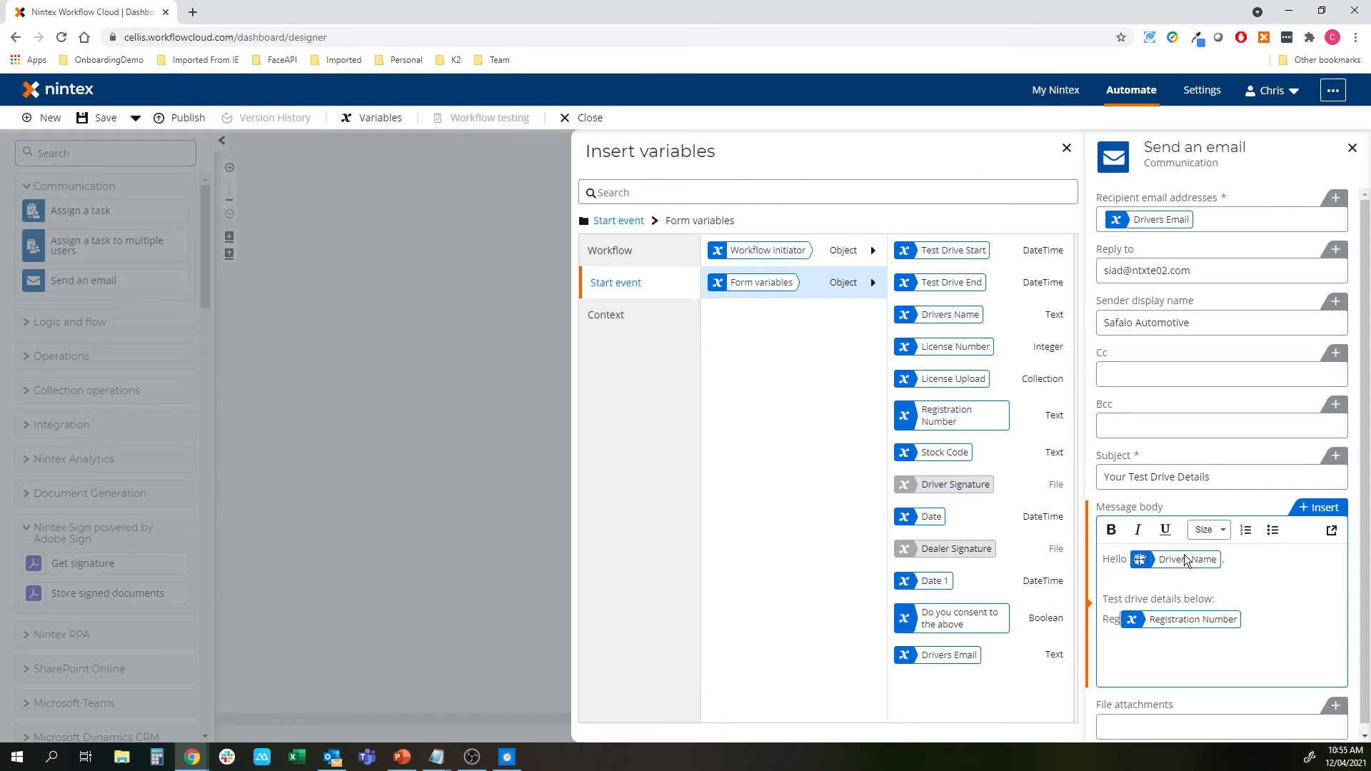
pyautogui.write(': ')
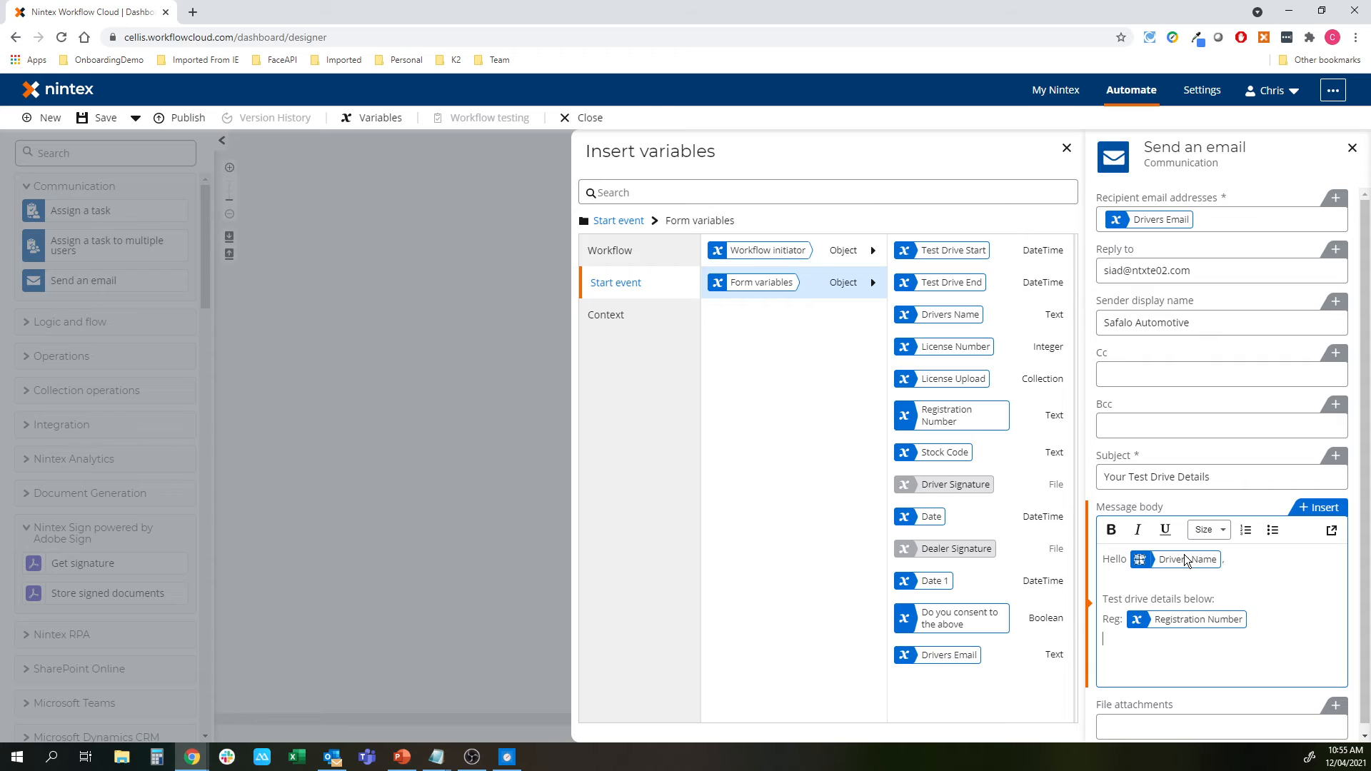
pyautogui.write('Start:')
pyautogui.click(1016, 252)
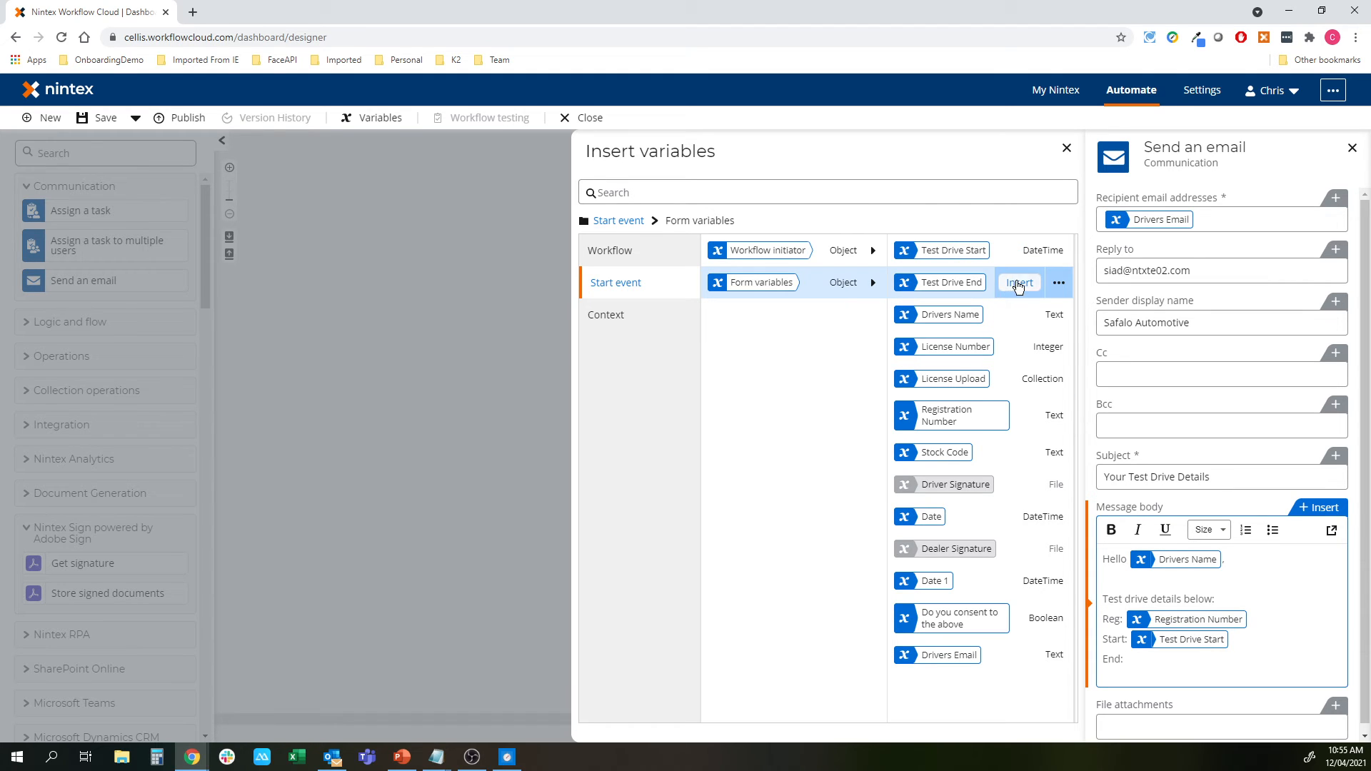
pyautogui.click(1017, 283)
pyautogui.click(265, 360)
pyautogui.click(50, 154)
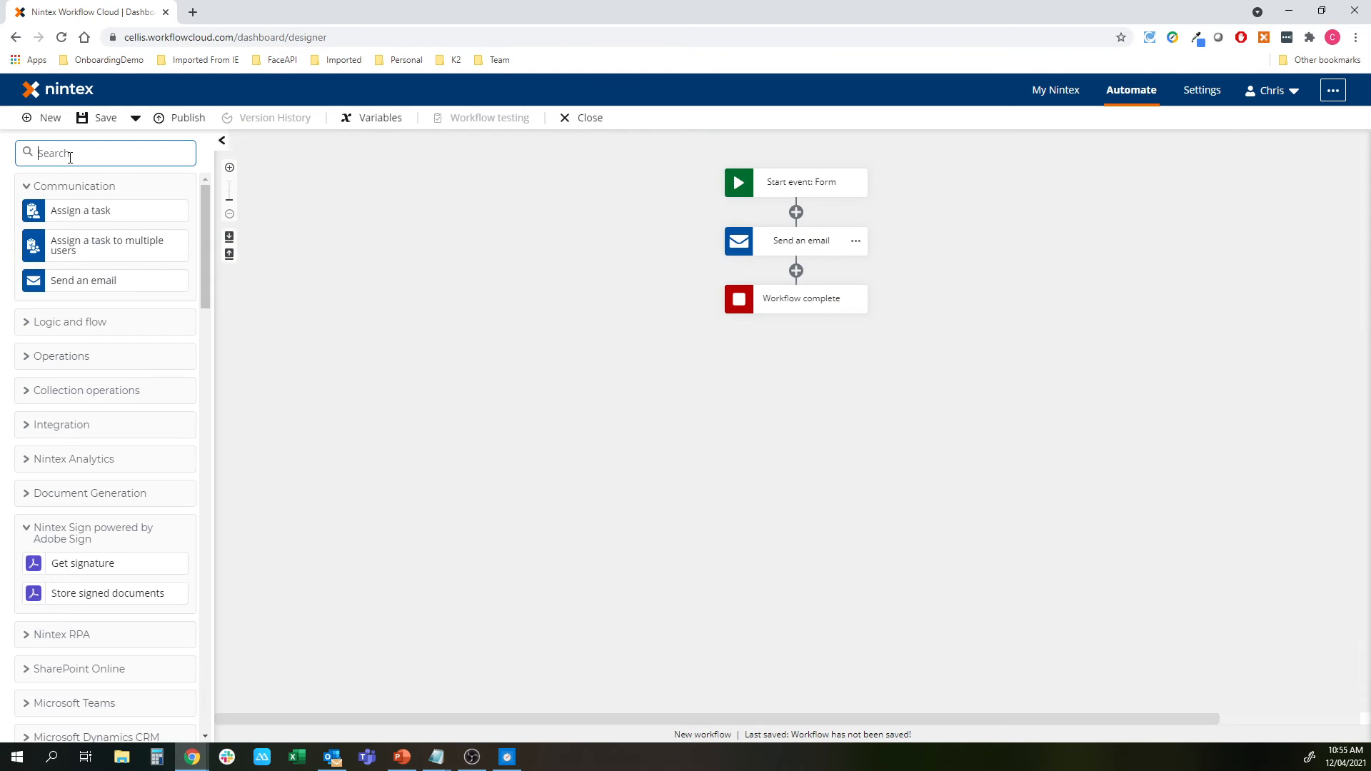
# Add a Format date to string action before Send an email, formatting Test Drive Start
pyautogui.write('date')
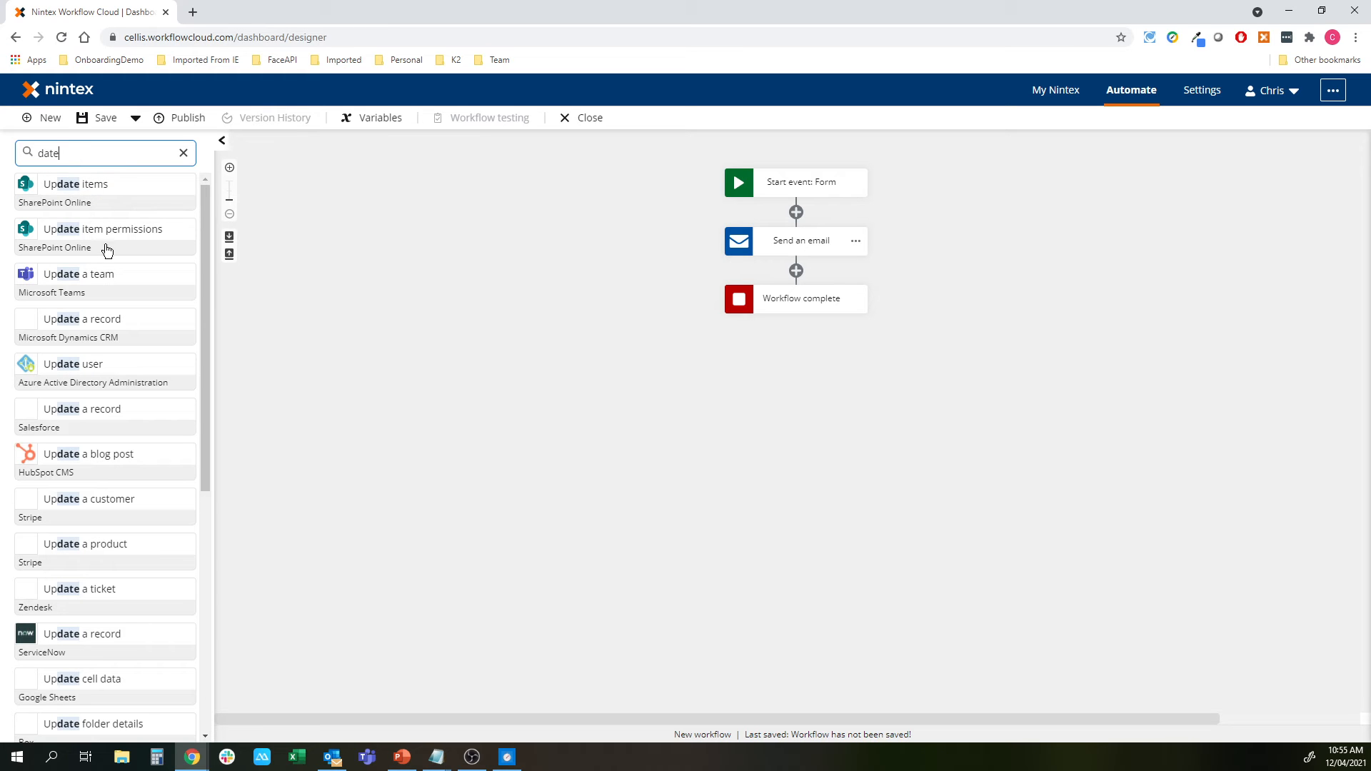
pyautogui.press('BackSpace')
pyautogui.press('BackSpace')
pyautogui.press('BackSpace')
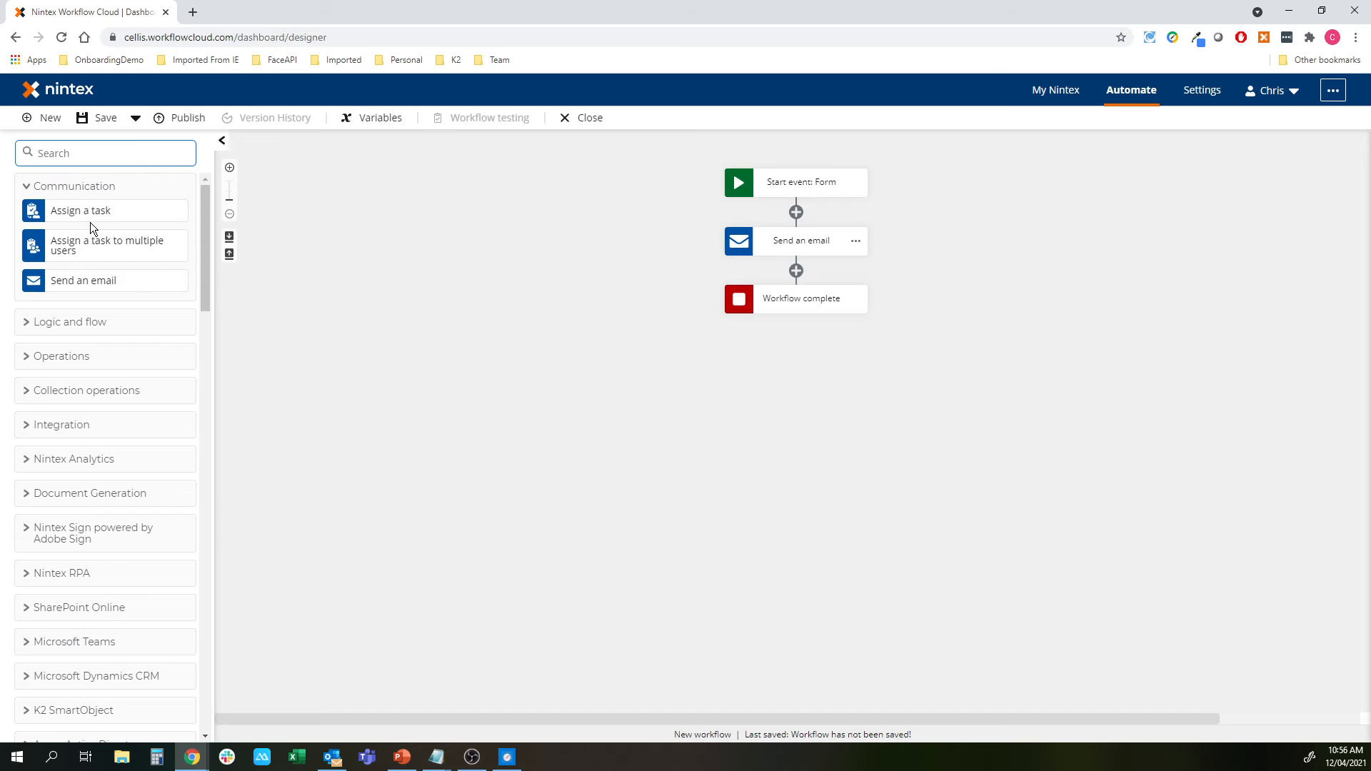
pyautogui.write('convert')
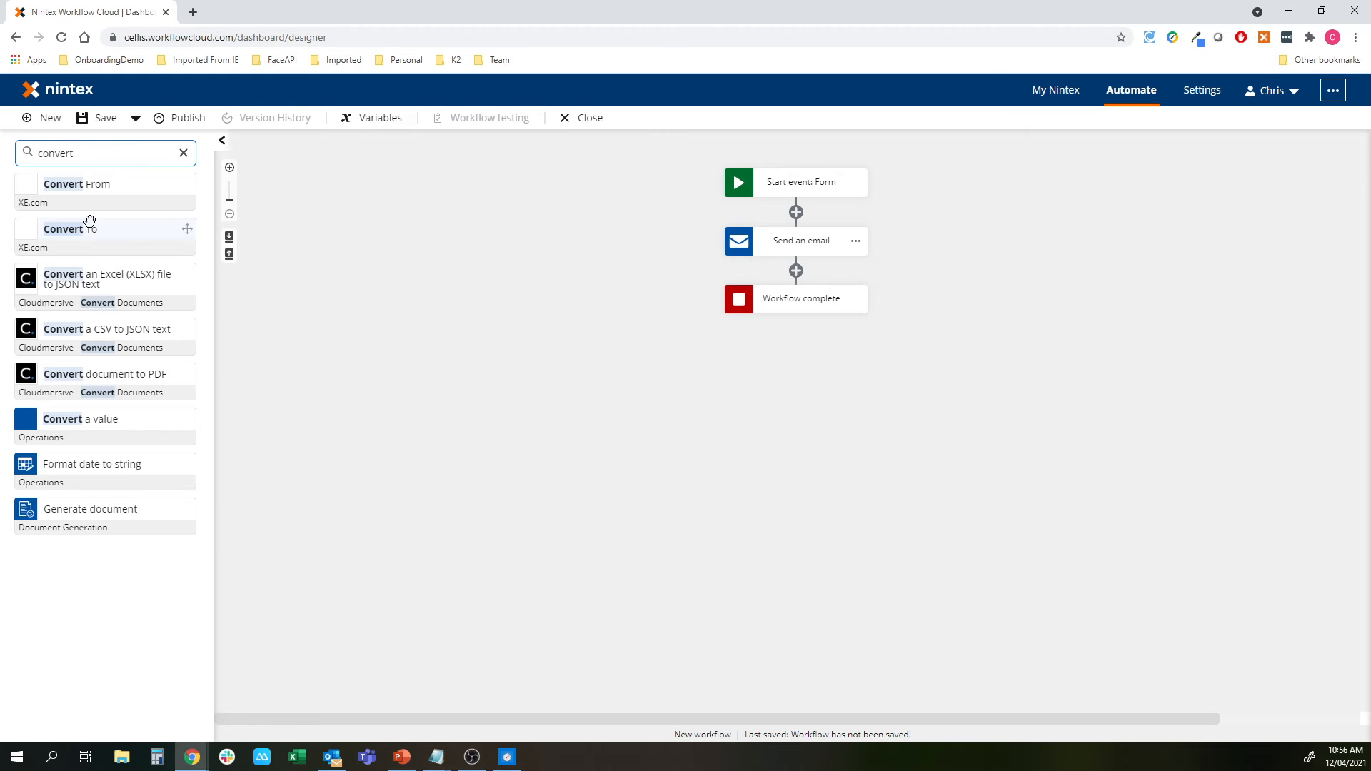
pyautogui.moveTo(83, 460); pyautogui.dragTo(791, 206)
pyautogui.click(796, 243)
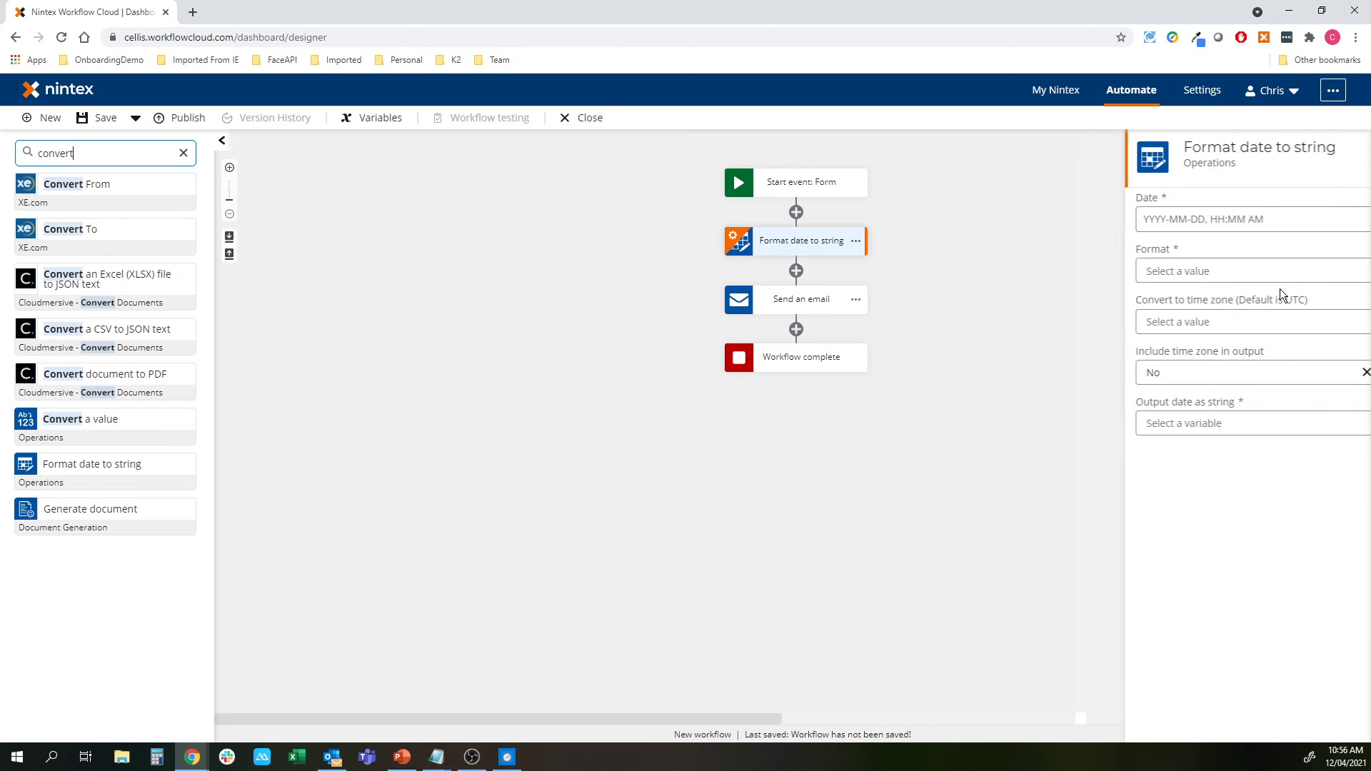
pyautogui.click(1331, 199)
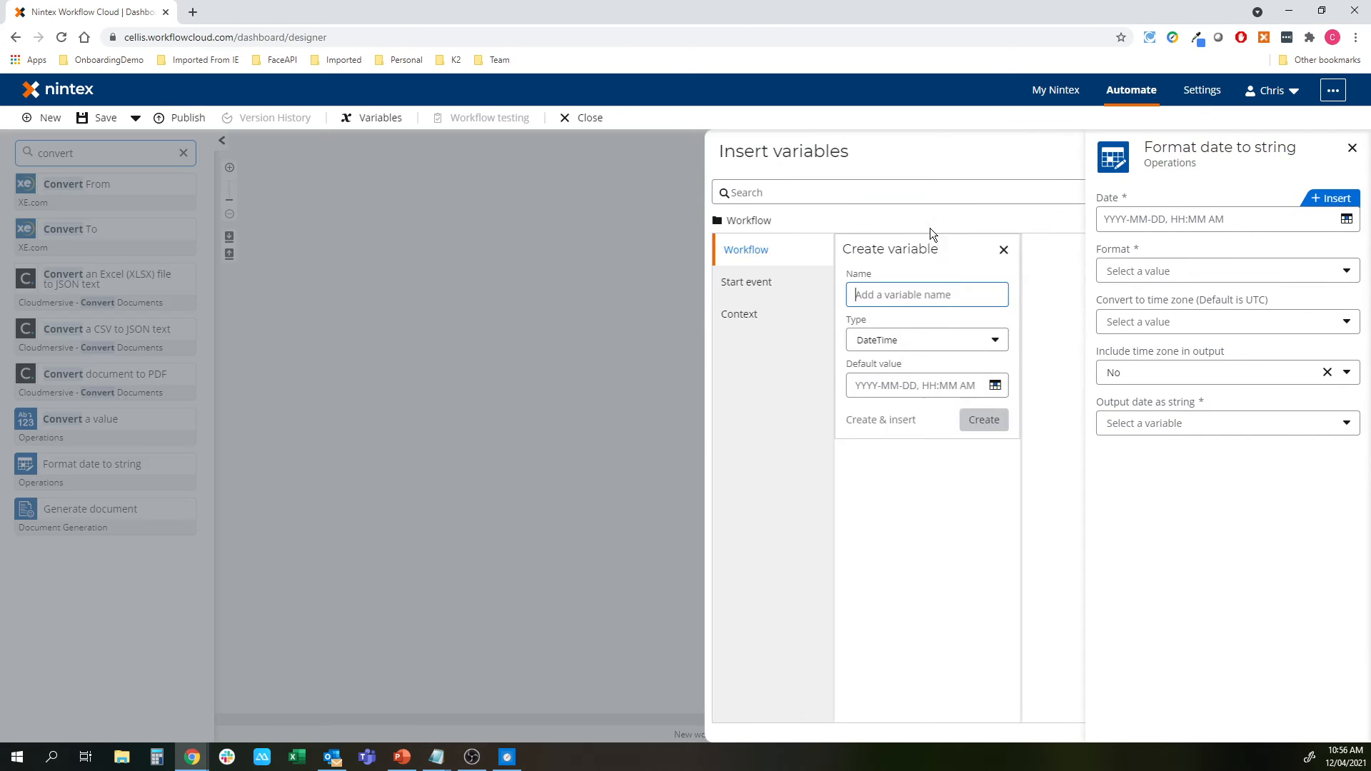
pyautogui.click(657, 286)
pyautogui.click(761, 290)
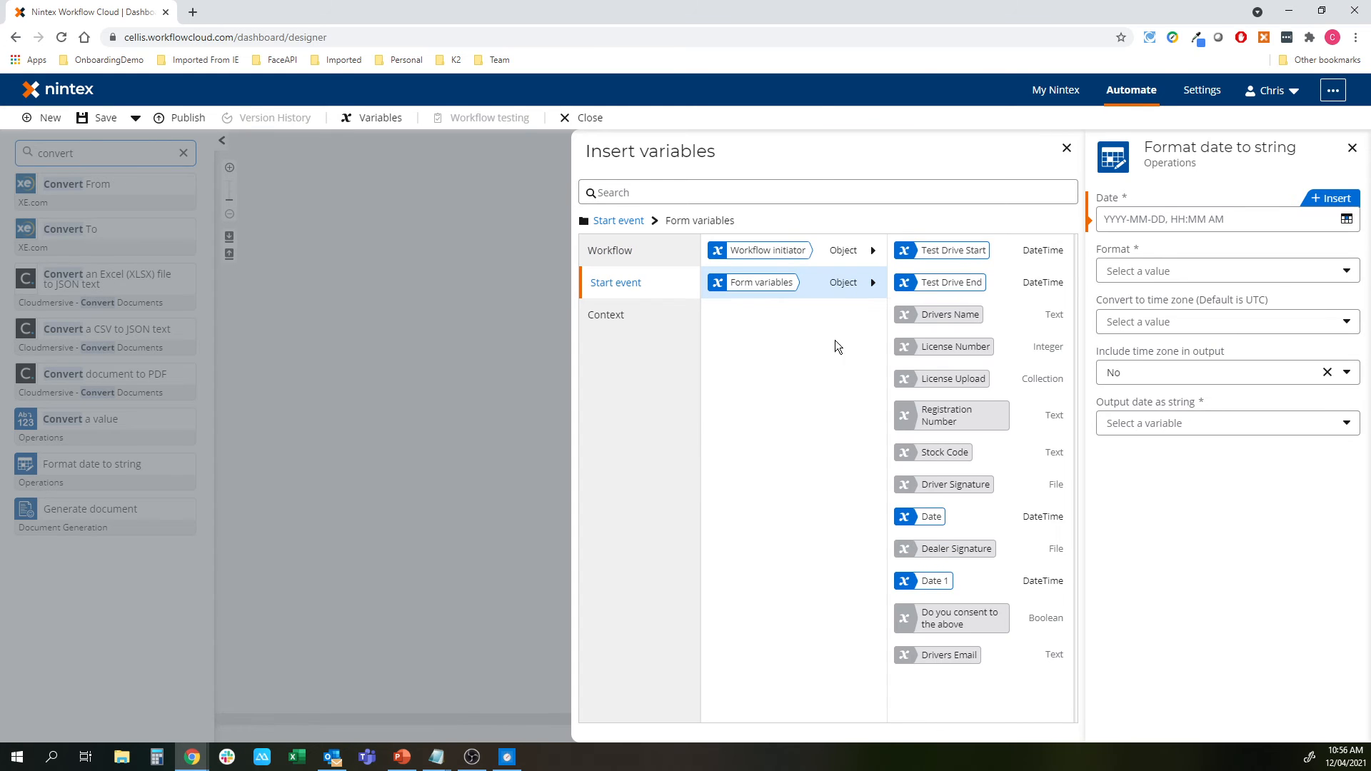
pyautogui.click(1019, 251)
pyautogui.click(1156, 271)
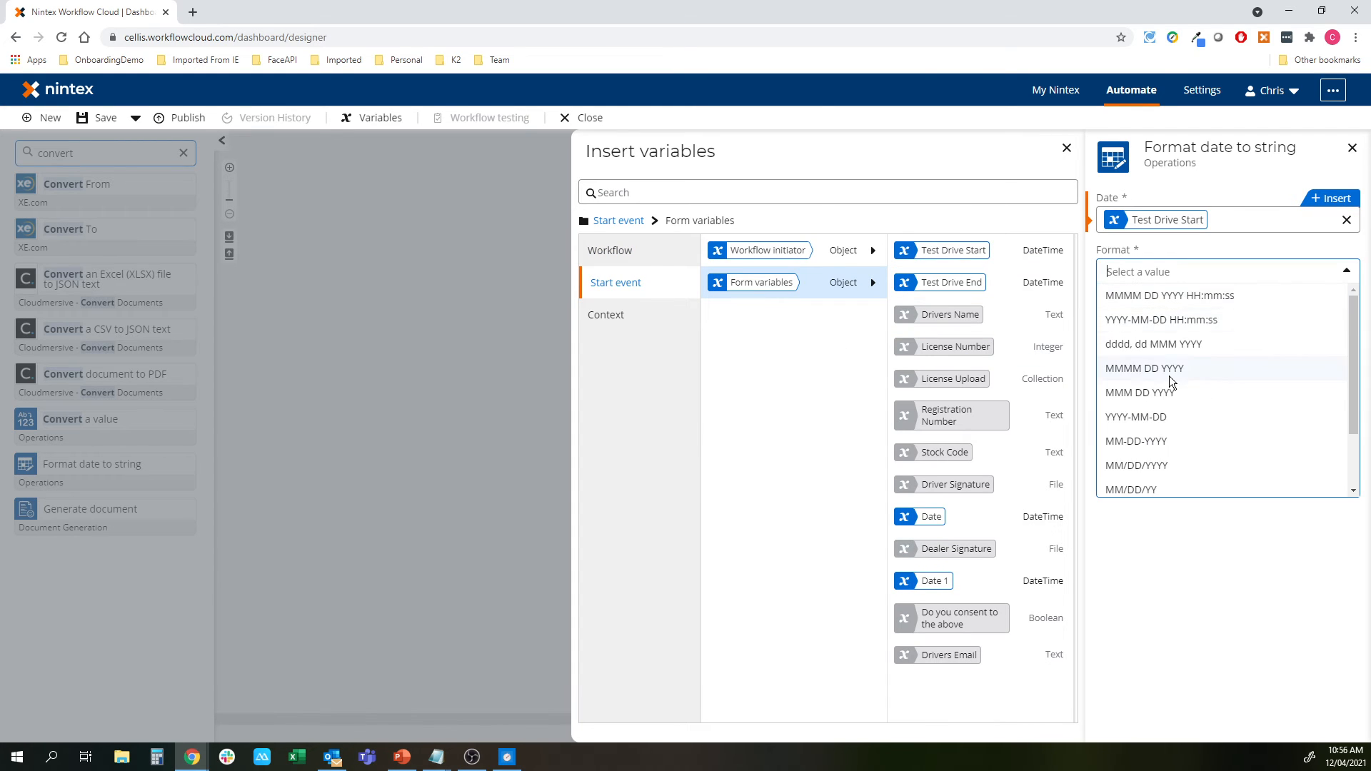
pyautogui.scroll(-2, 1162, 428)
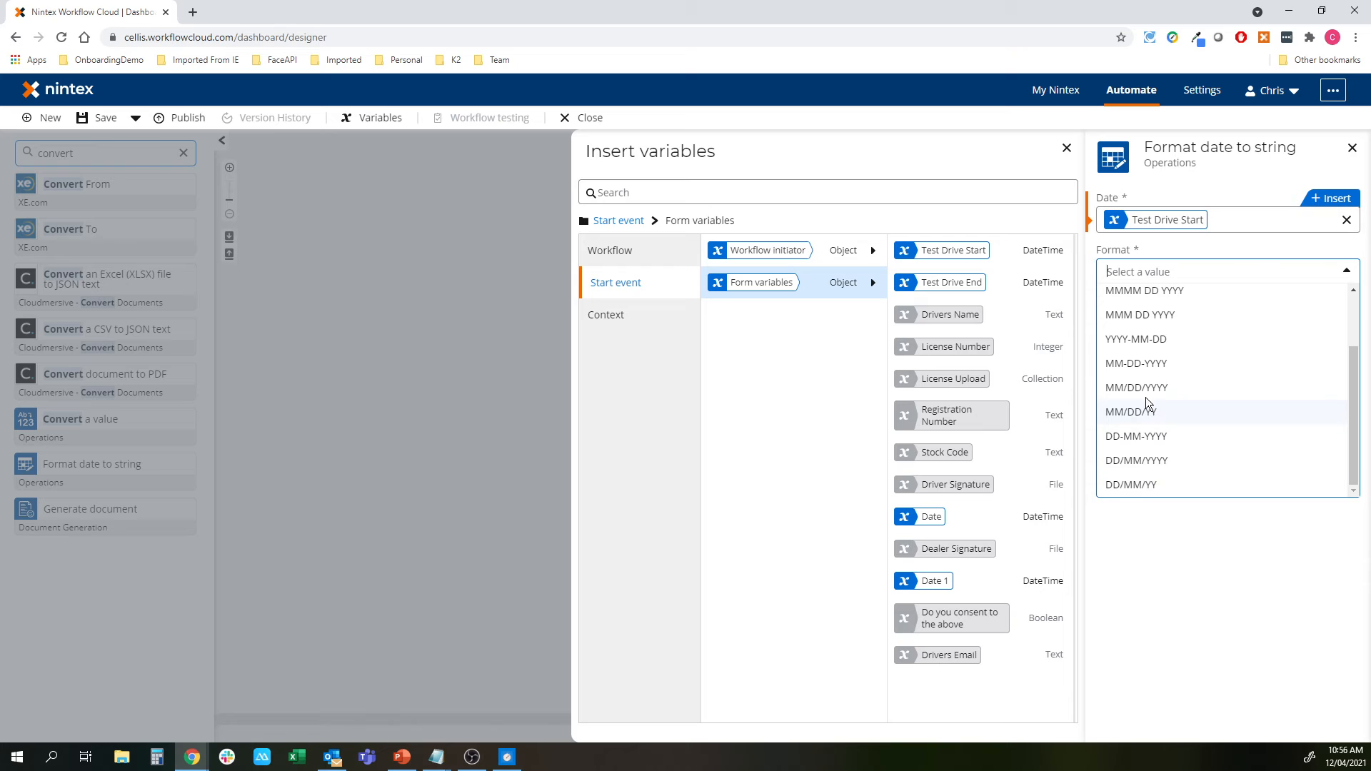
# Delete the Format date to string step and confirm the removal
pyautogui.click(440, 268)
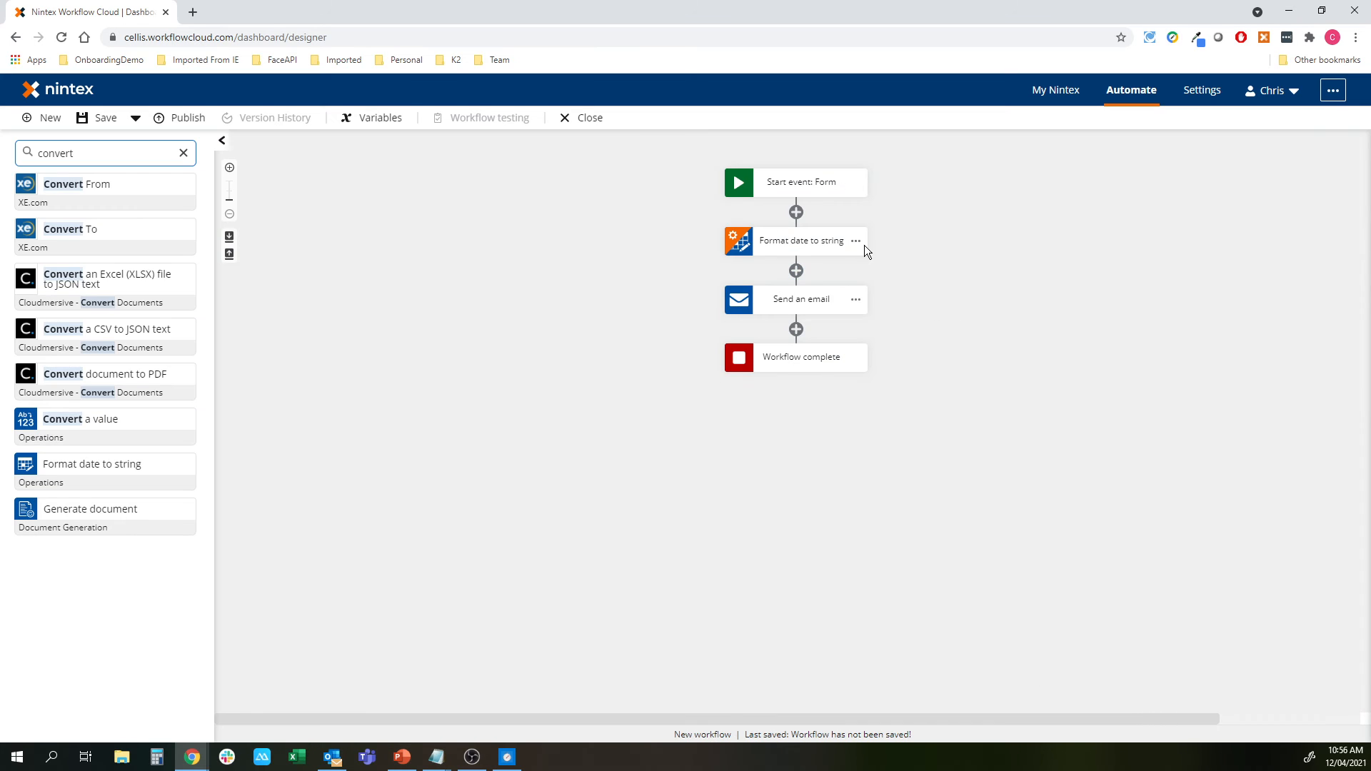
pyautogui.click(856, 241)
pyautogui.click(894, 336)
pyautogui.click(825, 502)
# Publish the workflow named Test Drive and open its web form URL in a new tab
pyautogui.click(190, 119)
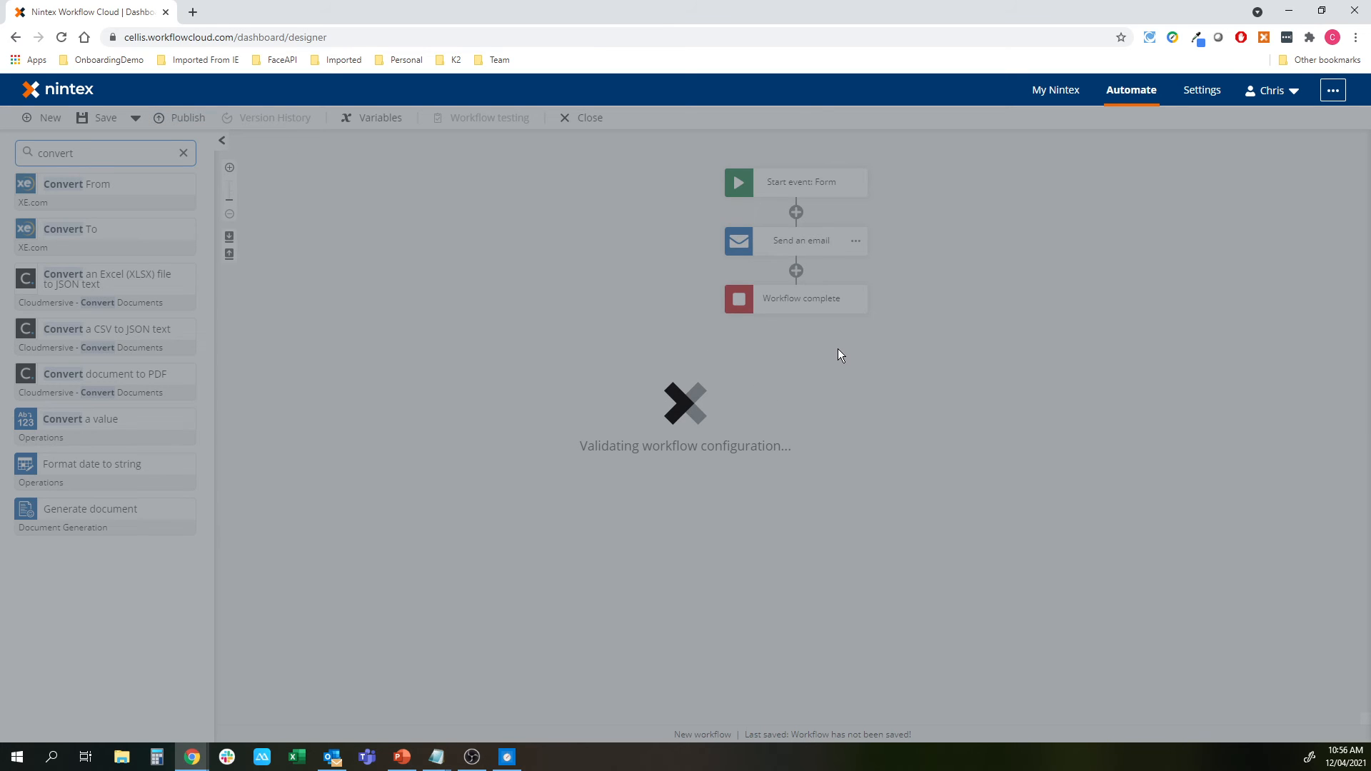
pyautogui.write('Te')
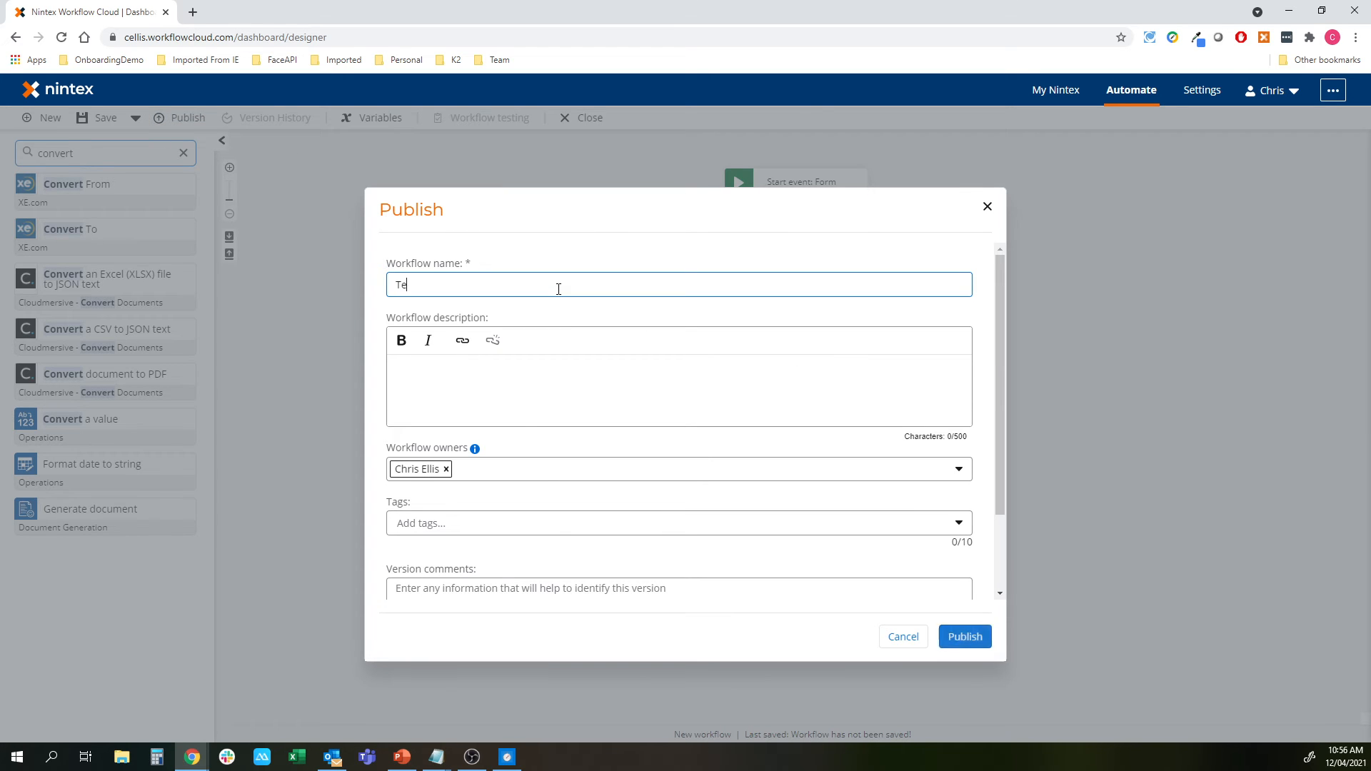
pyautogui.write('st Drive')
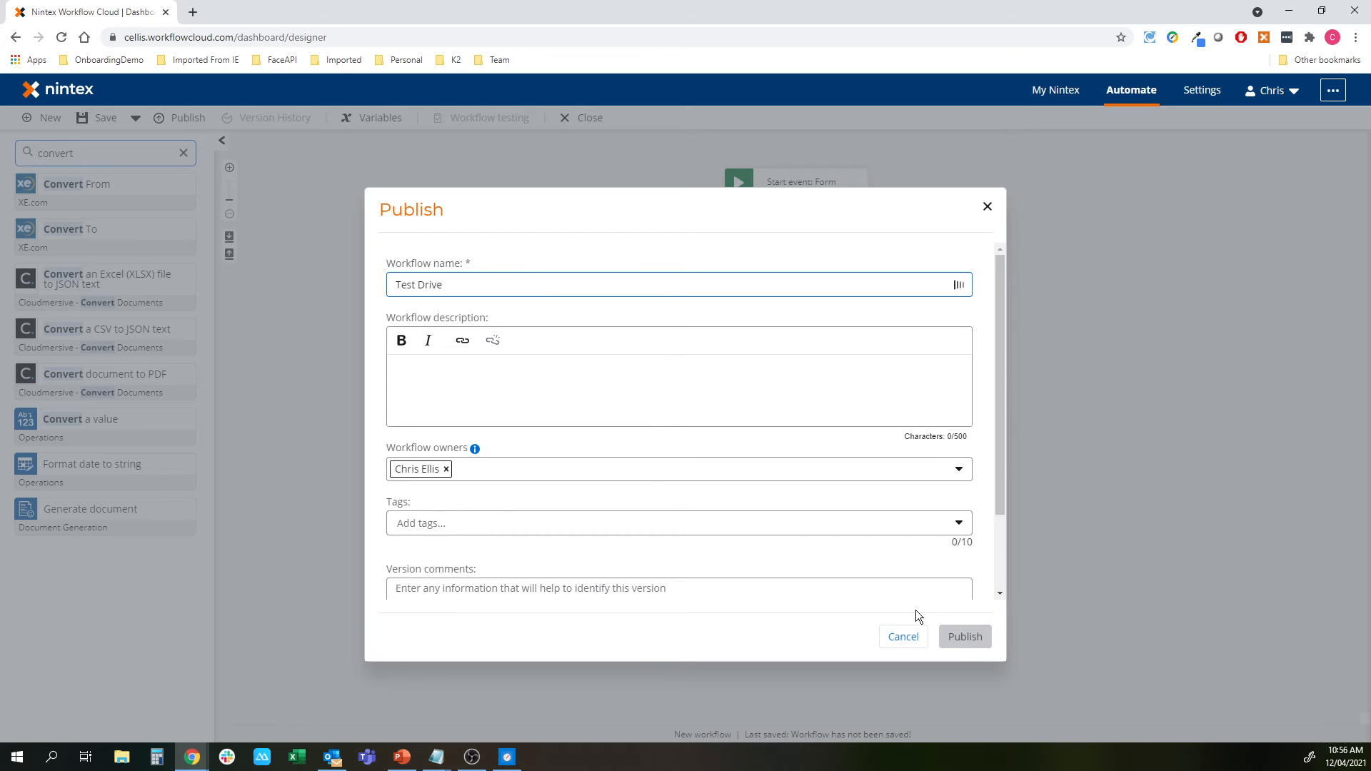
pyautogui.click(965, 637)
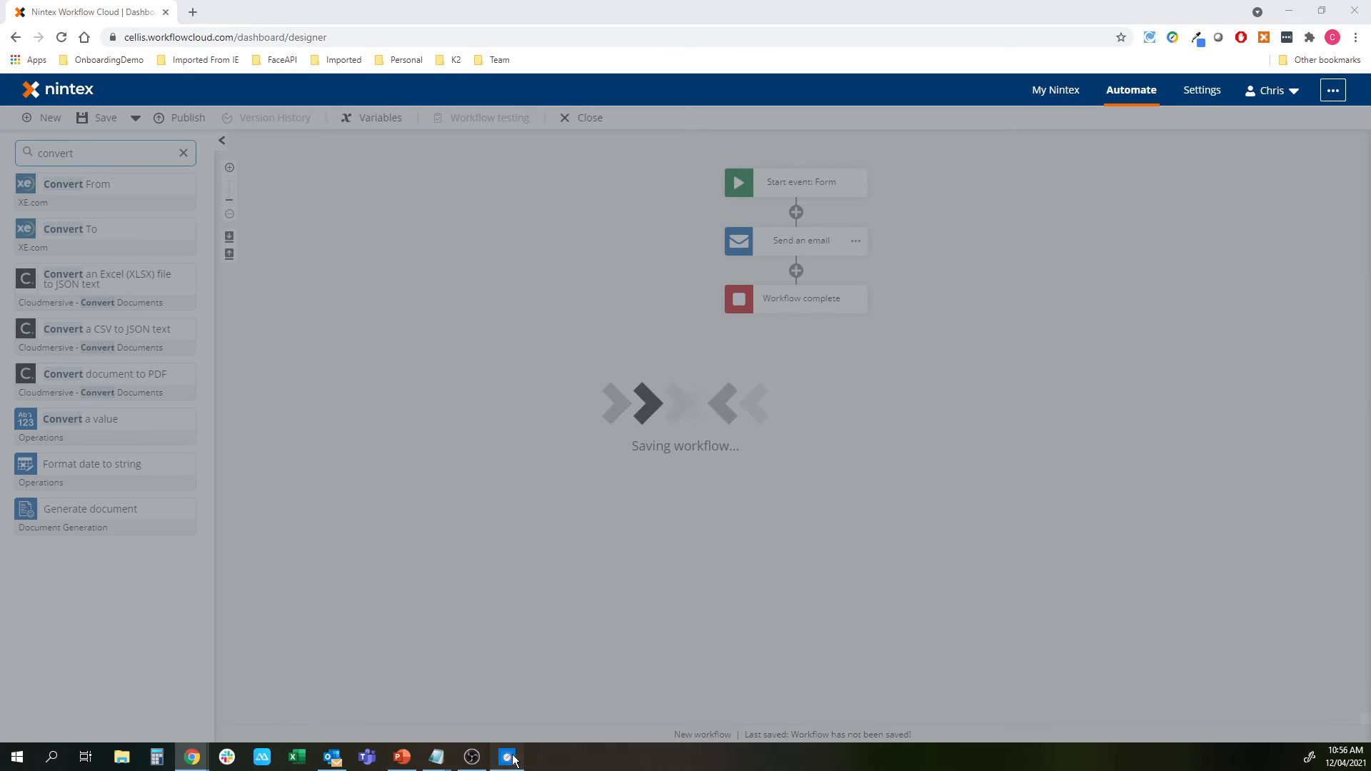
pyautogui.click(507, 757)
pyautogui.click(1043, 640)
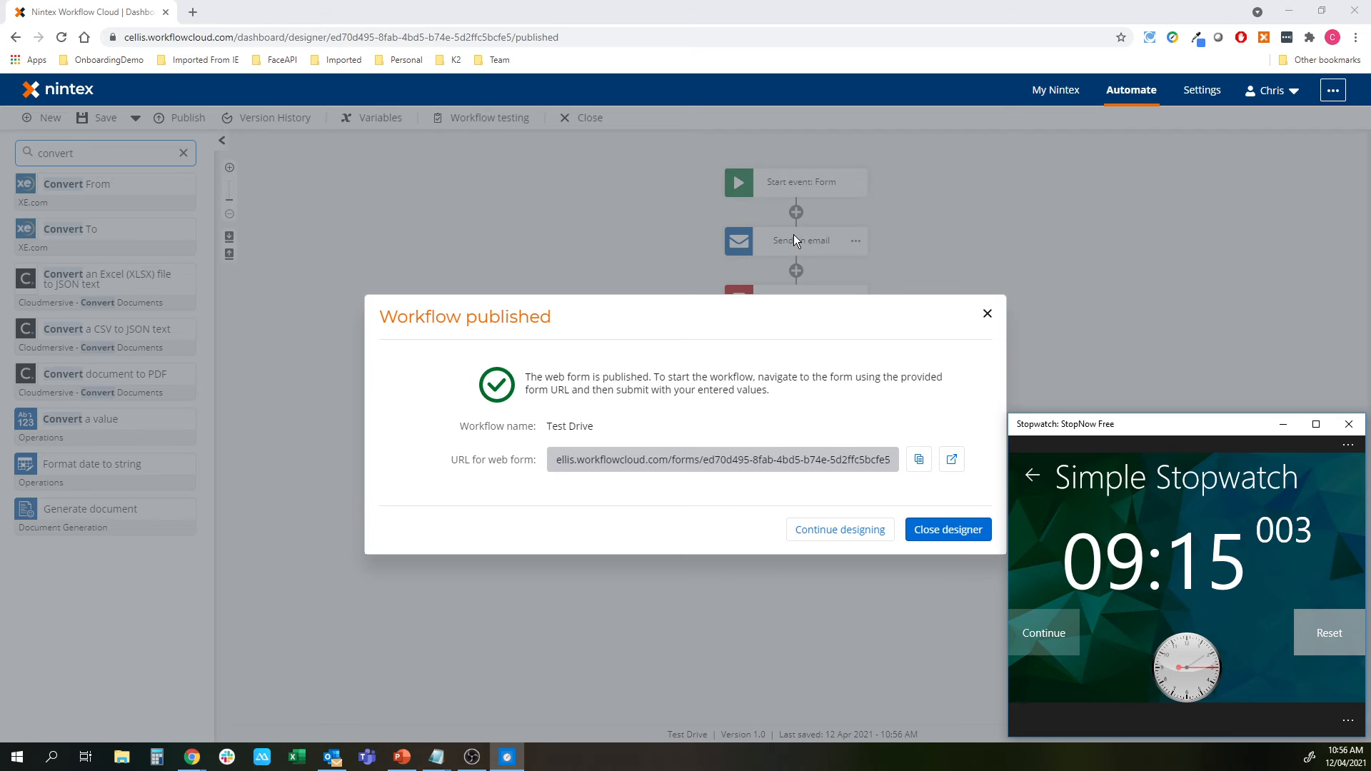
pyautogui.click(951, 459)
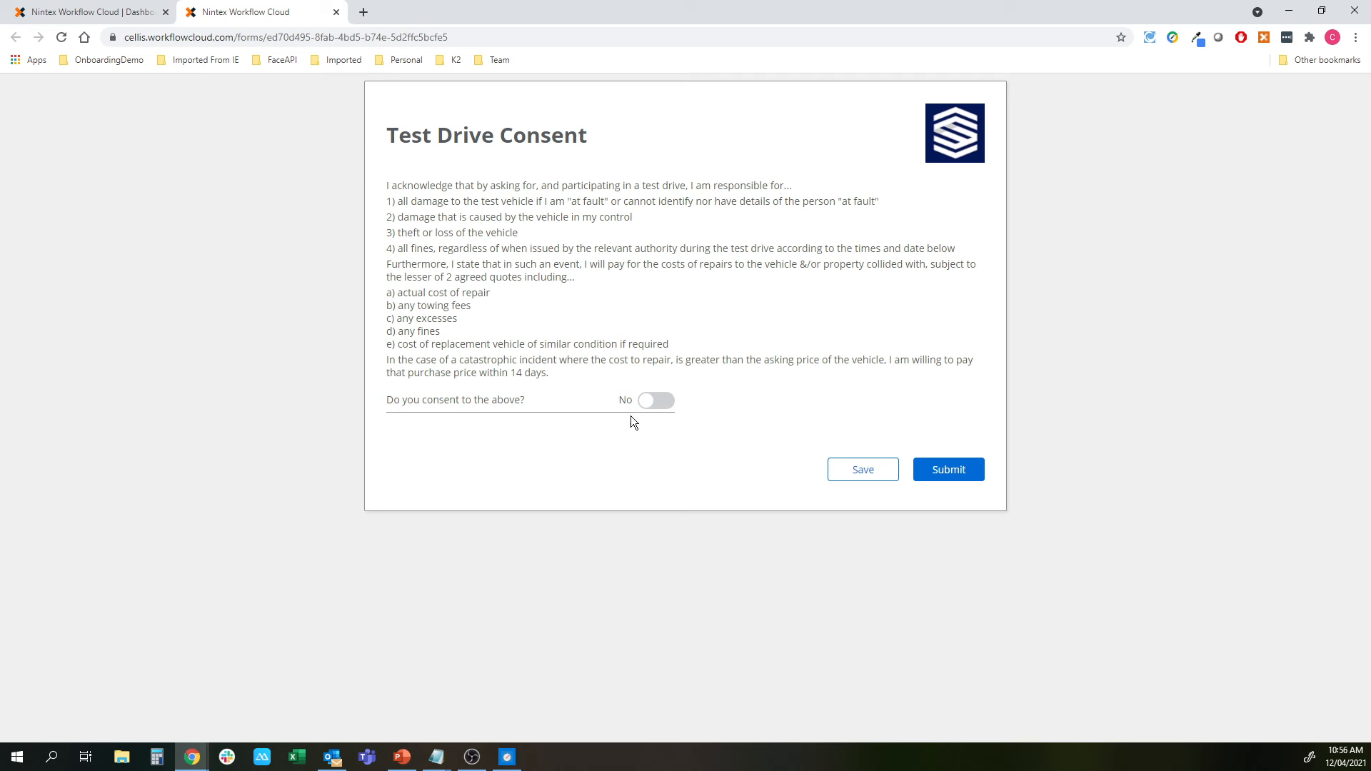
# Set consent to Yes and choose April 12 as the Test Drive Start date
pyautogui.click(1322, 11)
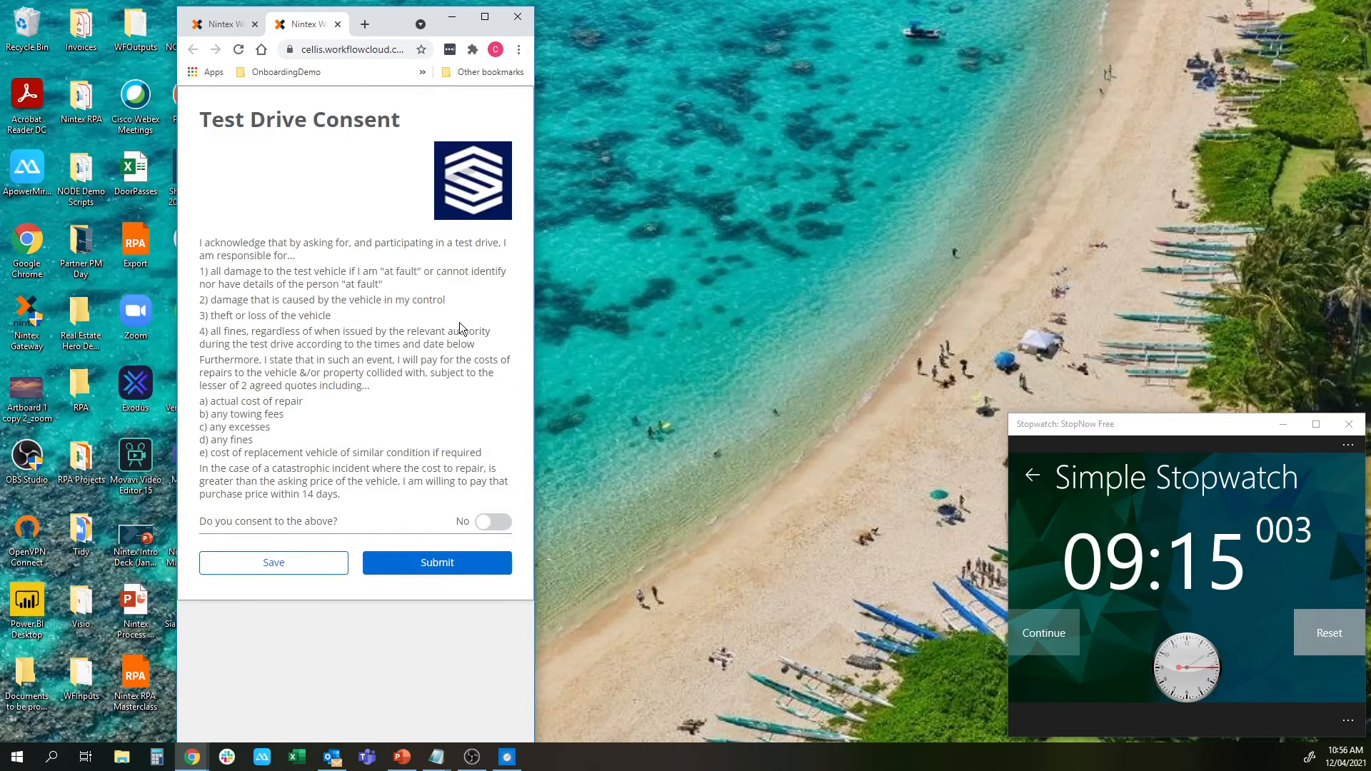
pyautogui.click(497, 522)
pyautogui.scroll(-7, 437, 447)
pyautogui.scroll(-3, 381, 321)
pyautogui.scroll(10, 378, 316)
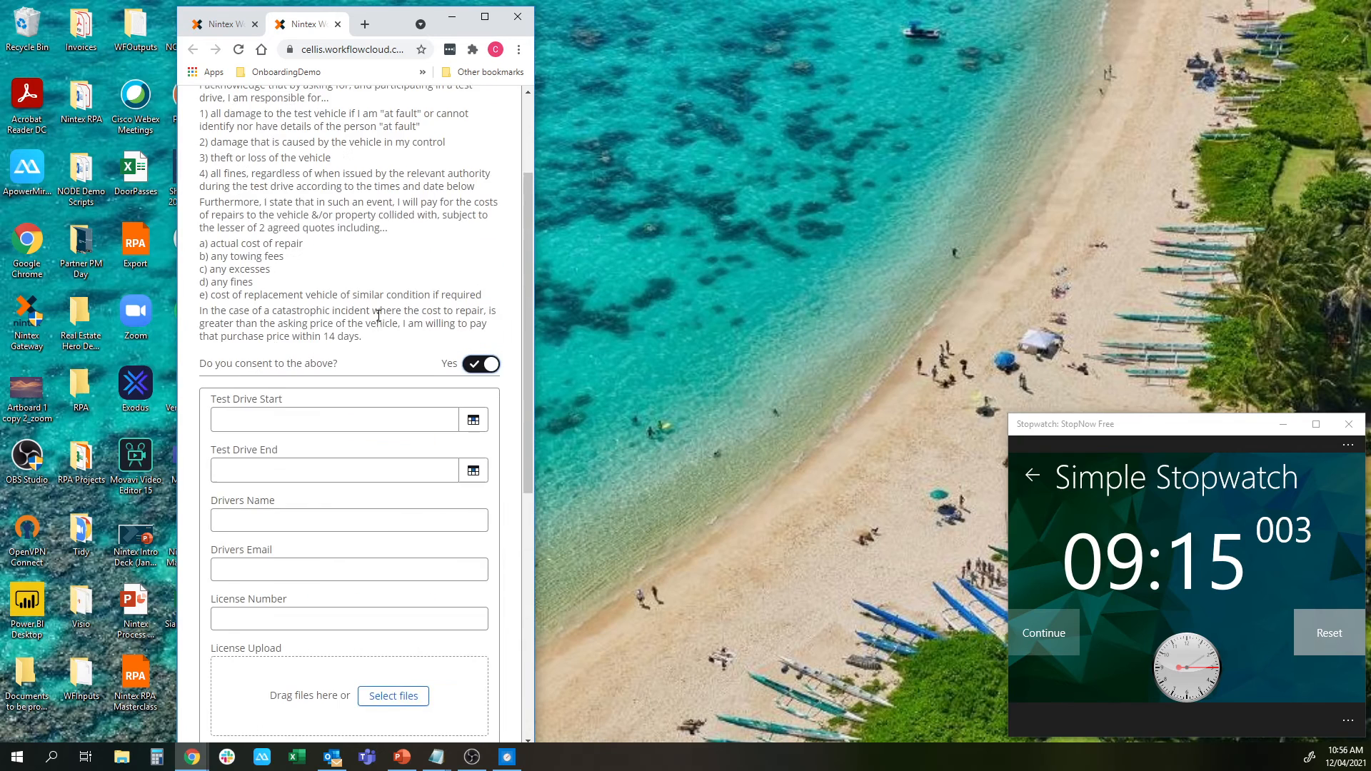
pyautogui.scroll(-10, 379, 315)
pyautogui.scroll(10, 378, 316)
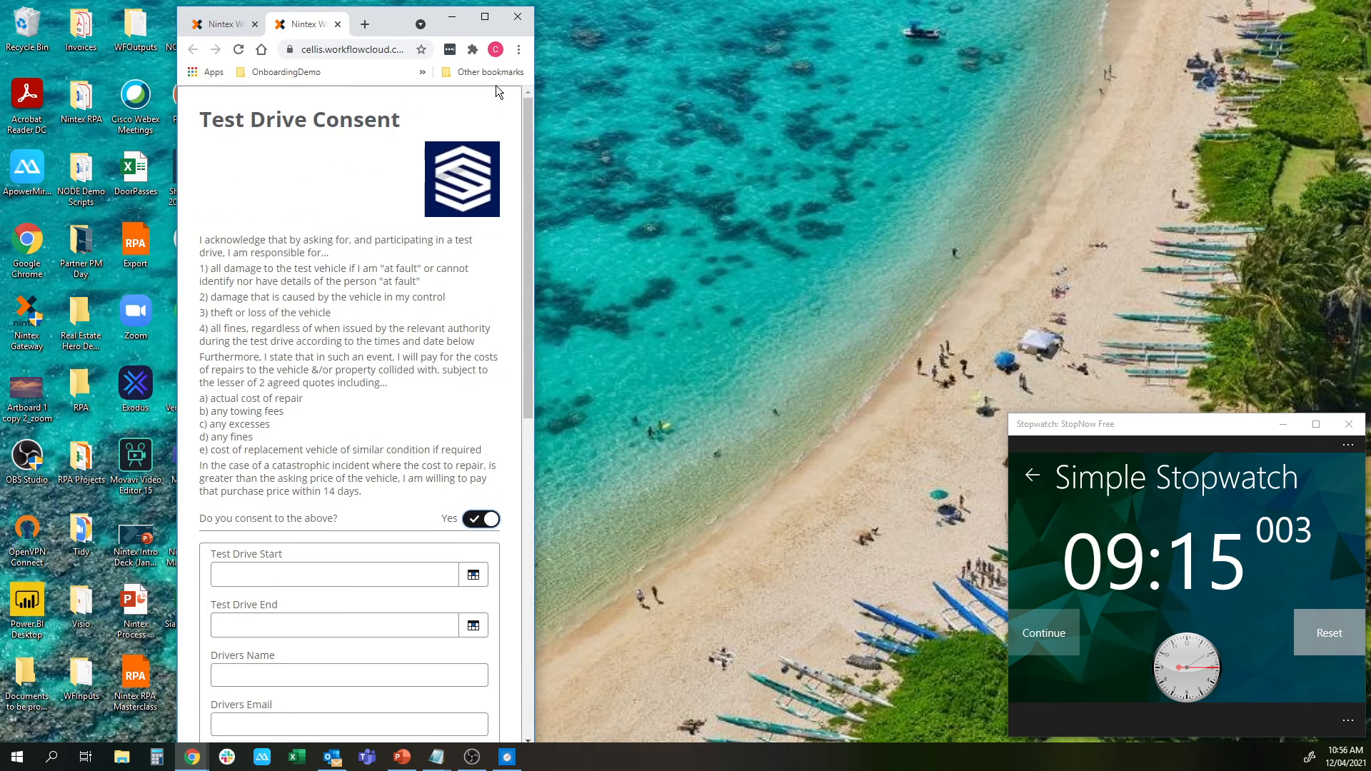
pyautogui.click(486, 16)
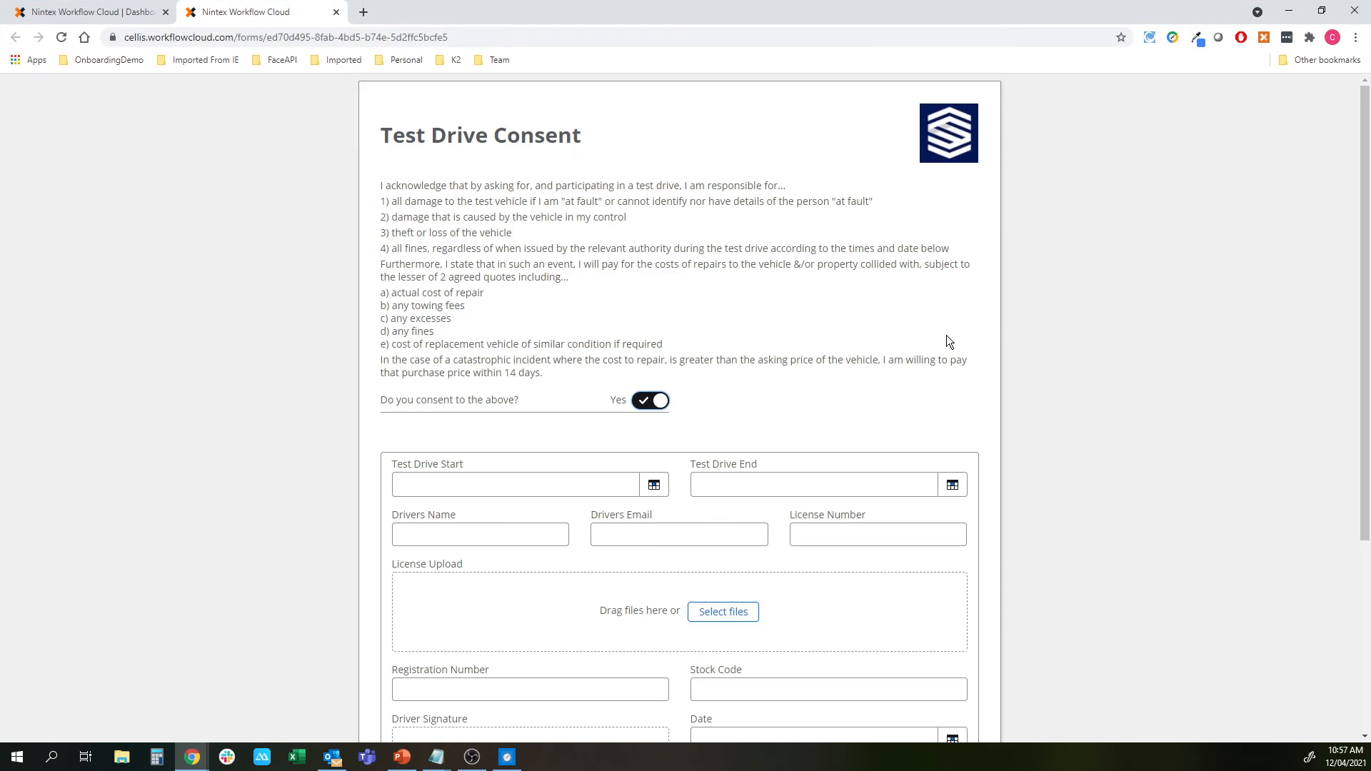
pyautogui.click(615, 480)
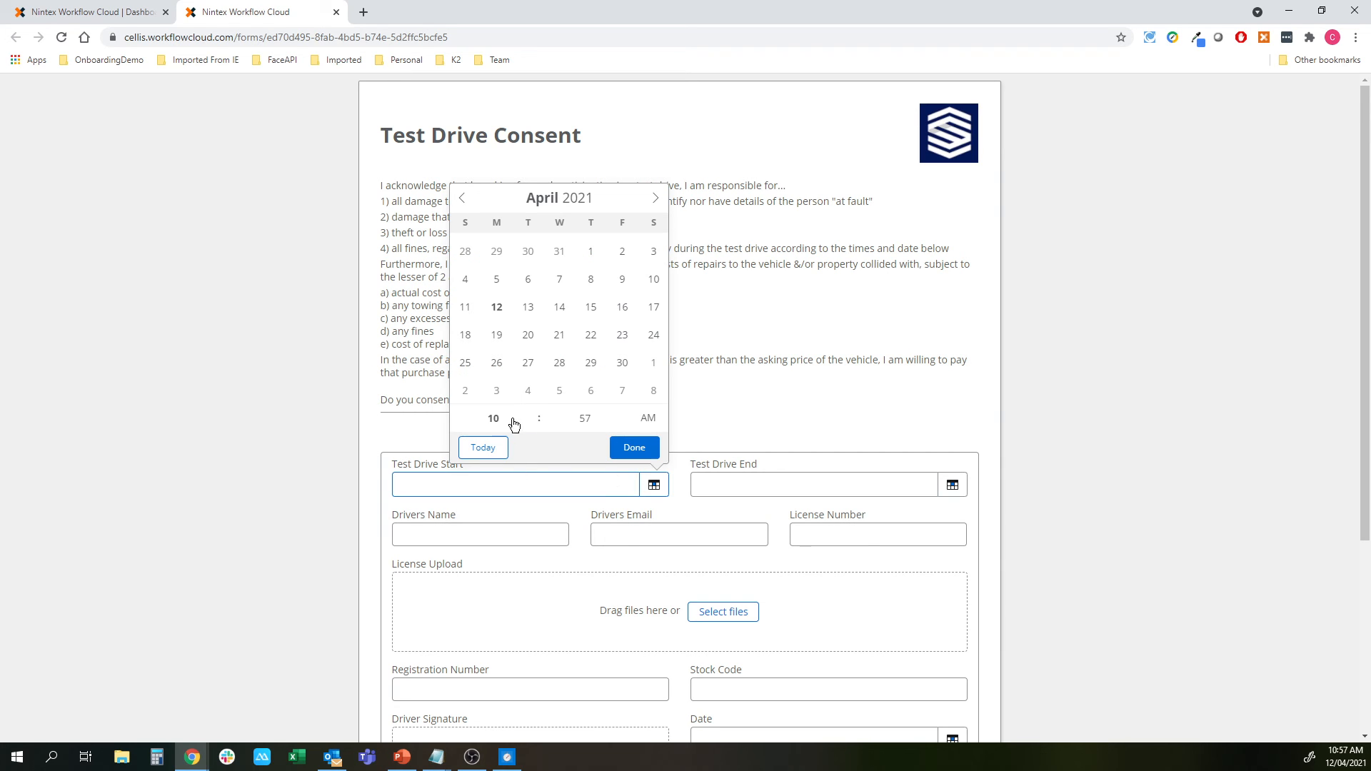
pyautogui.click(503, 307)
pyautogui.click(637, 452)
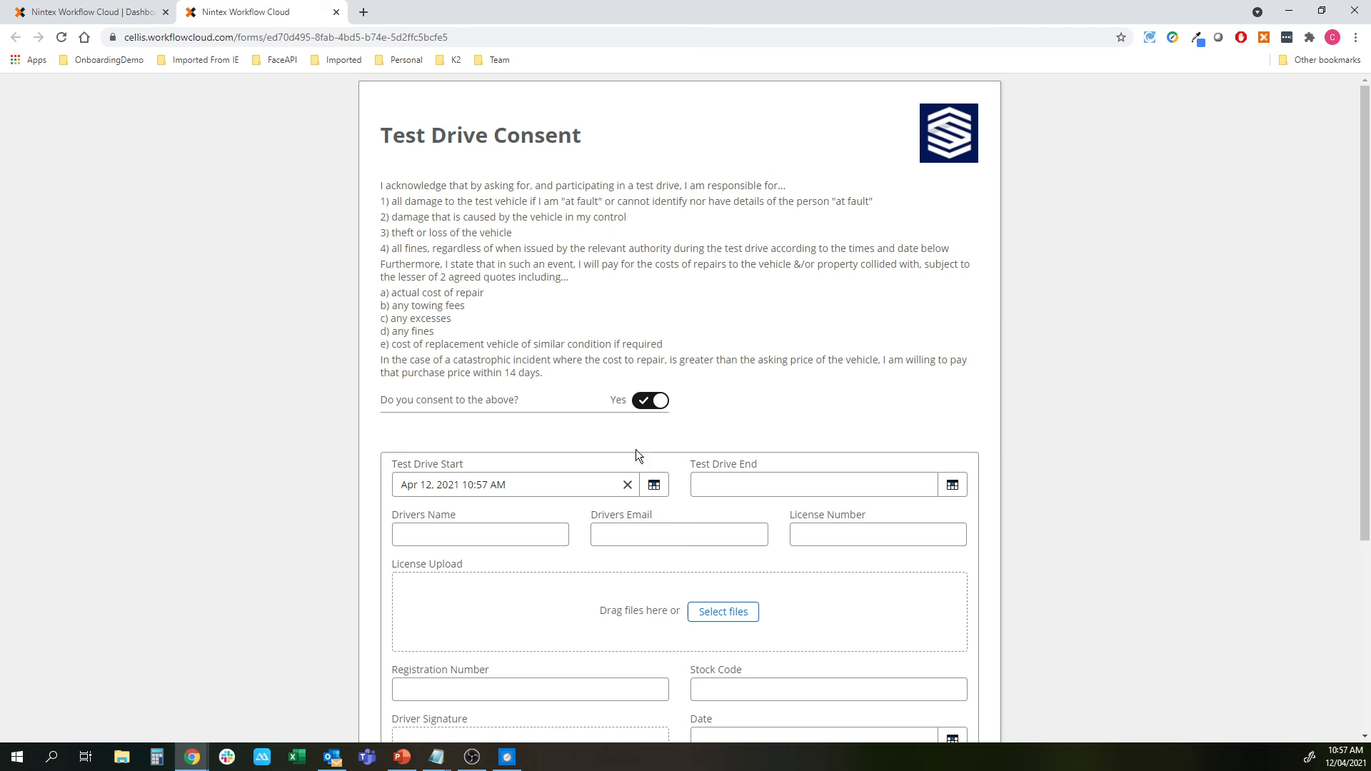
# Enter the driver's name, email address and licence number
pyautogui.scroll(-3, 1111, 438)
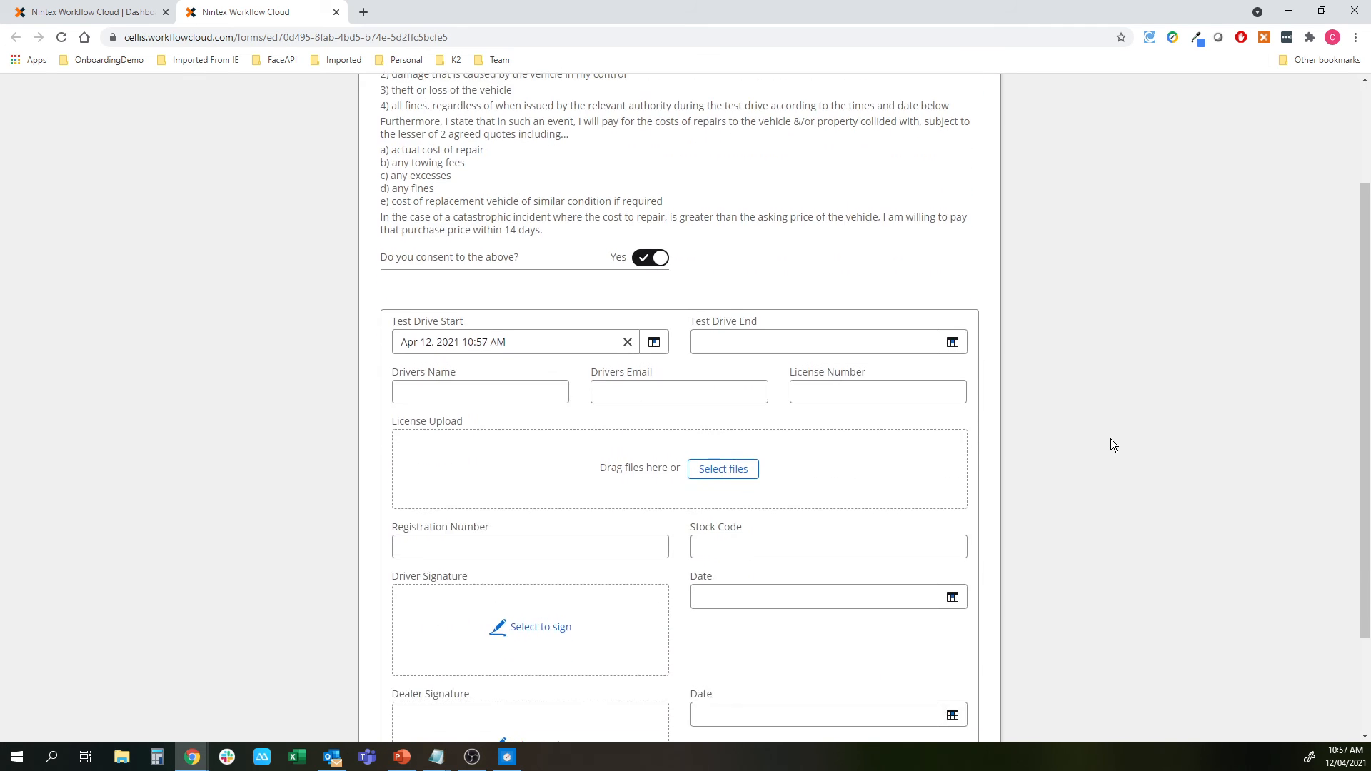
pyautogui.click(519, 328)
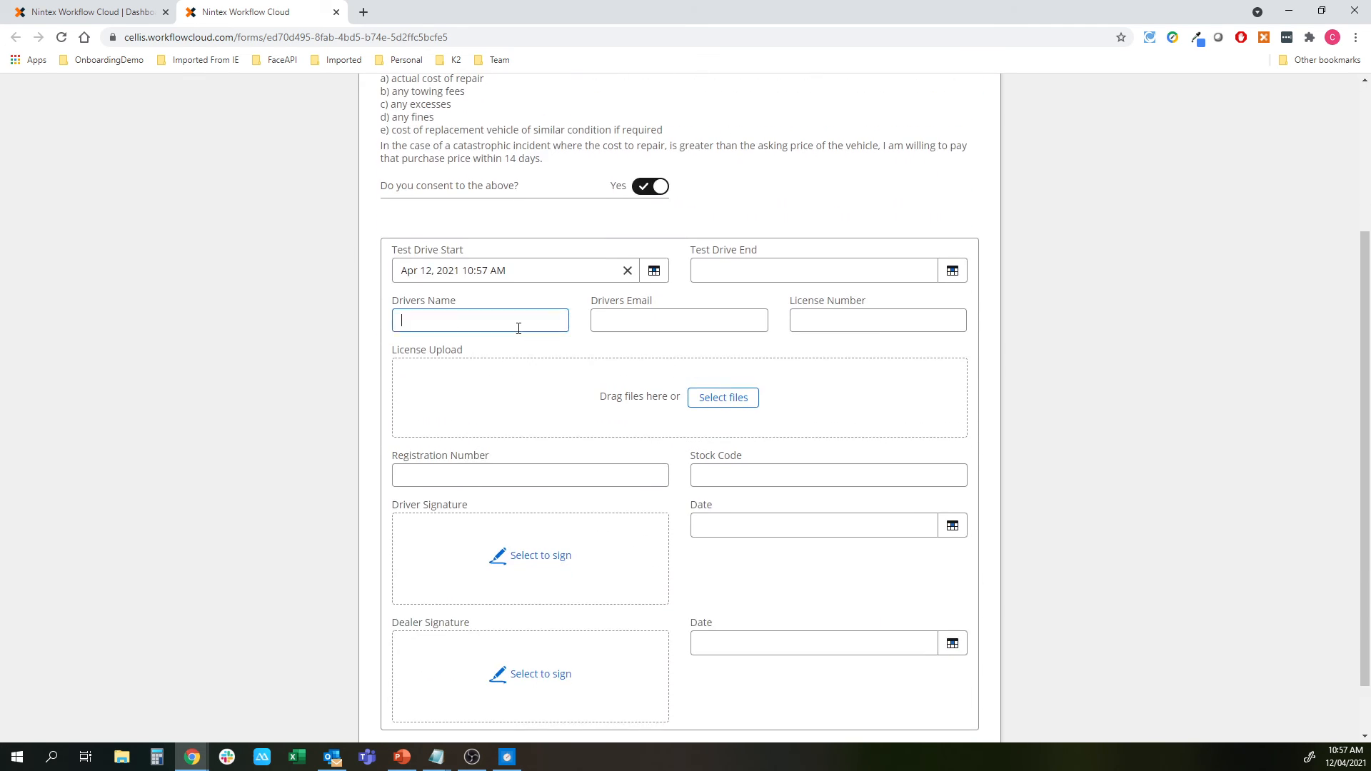
pyautogui.write('Chris')
pyautogui.press('Tab')
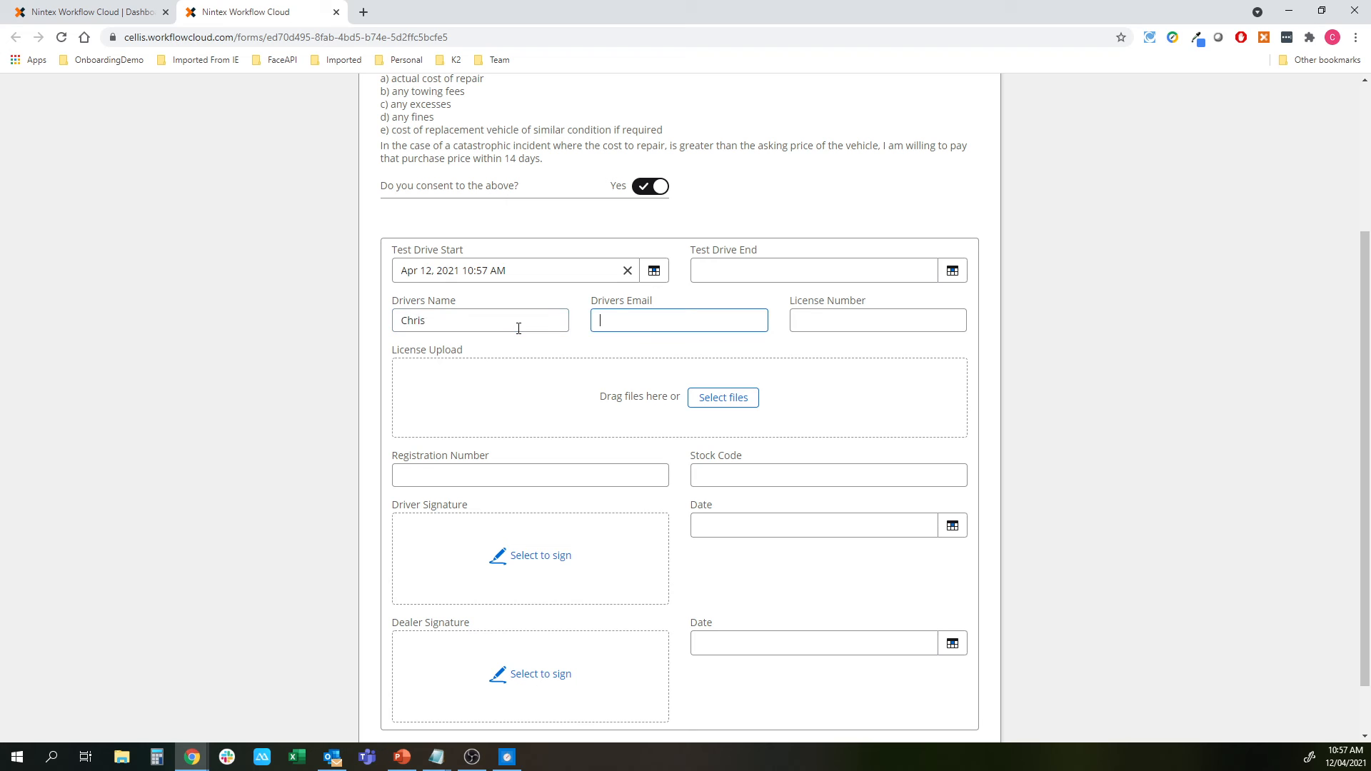
pyautogui.press('Tab')
pyautogui.write('123456789')
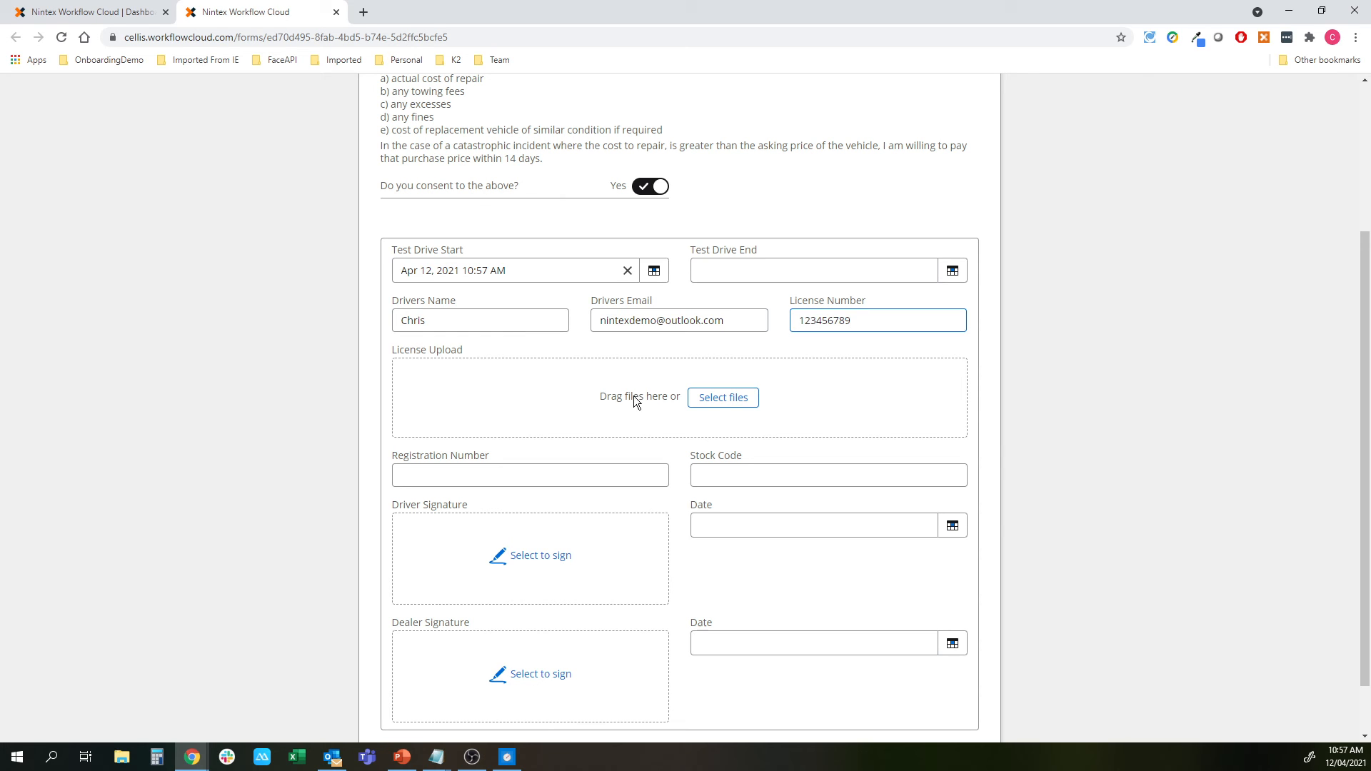
# Upload ID2.jpg as the licence, enter registration ABC123 and stock code 124, and save the draft
pyautogui.click(723, 397)
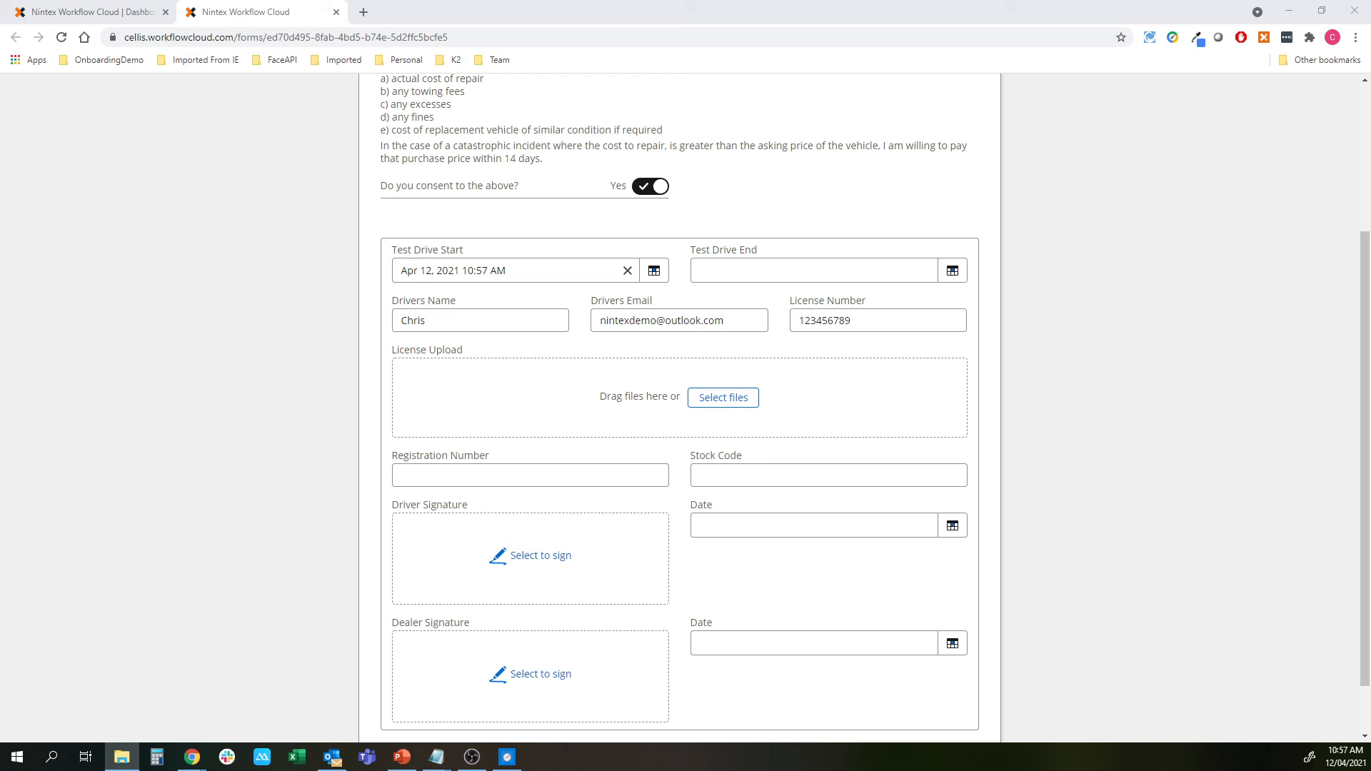
pyautogui.moveTo(1367, 450); pyautogui.dragTo(666, 401)
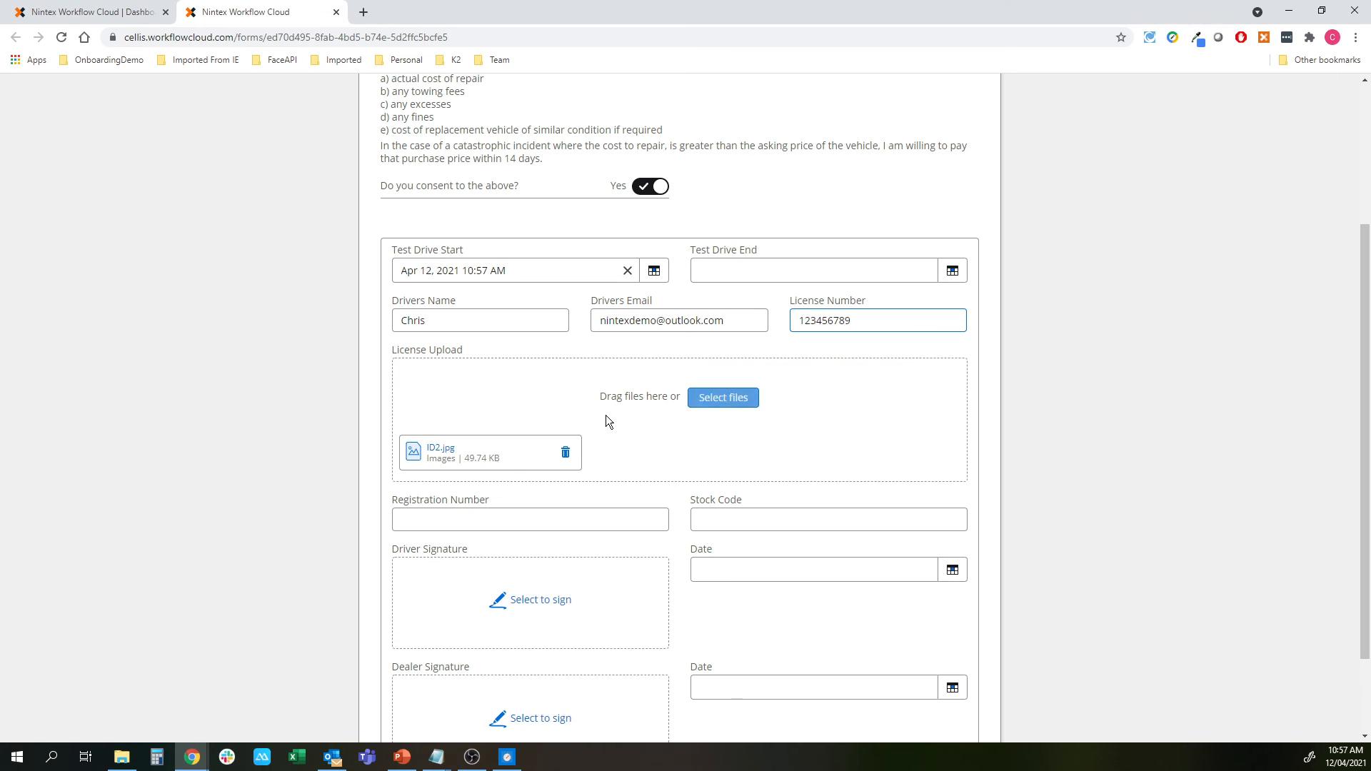
pyautogui.click(585, 519)
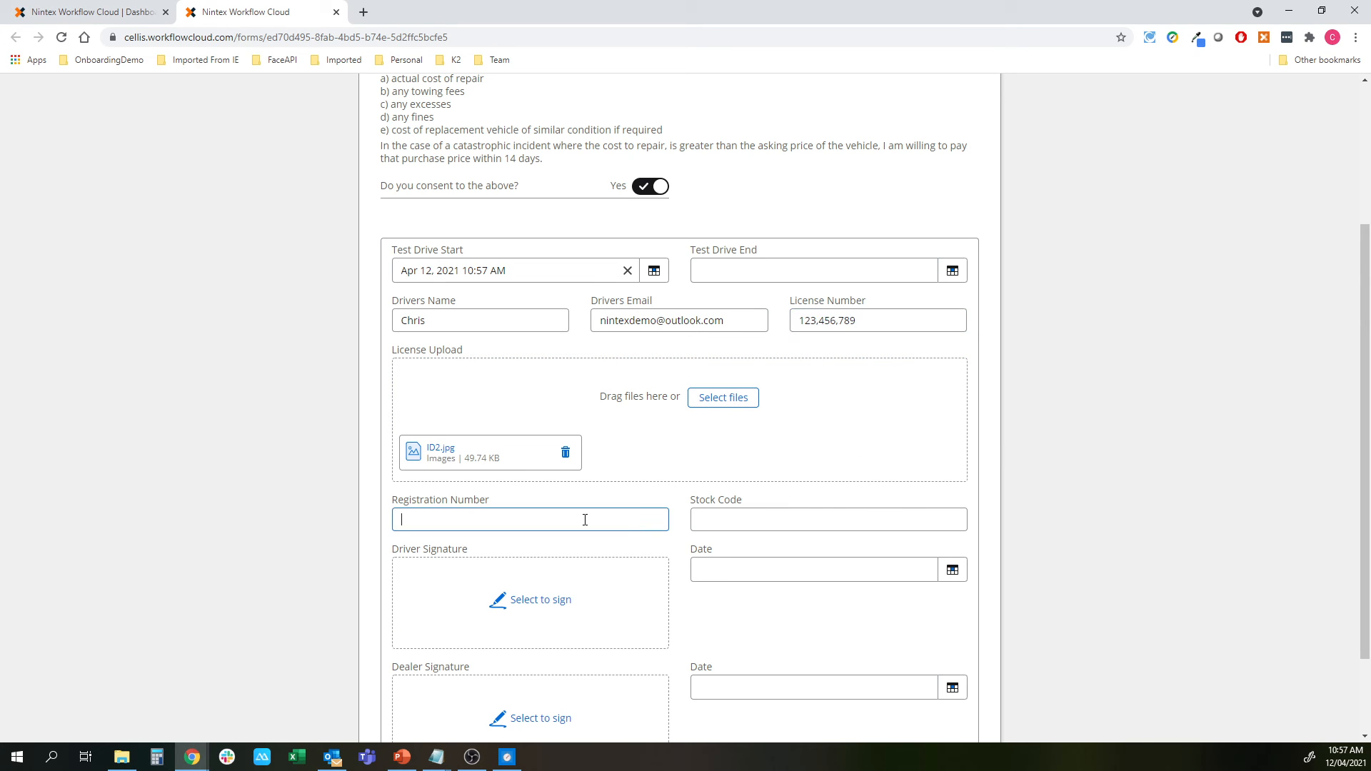
pyautogui.write('ABC123')
pyautogui.press('Tab')
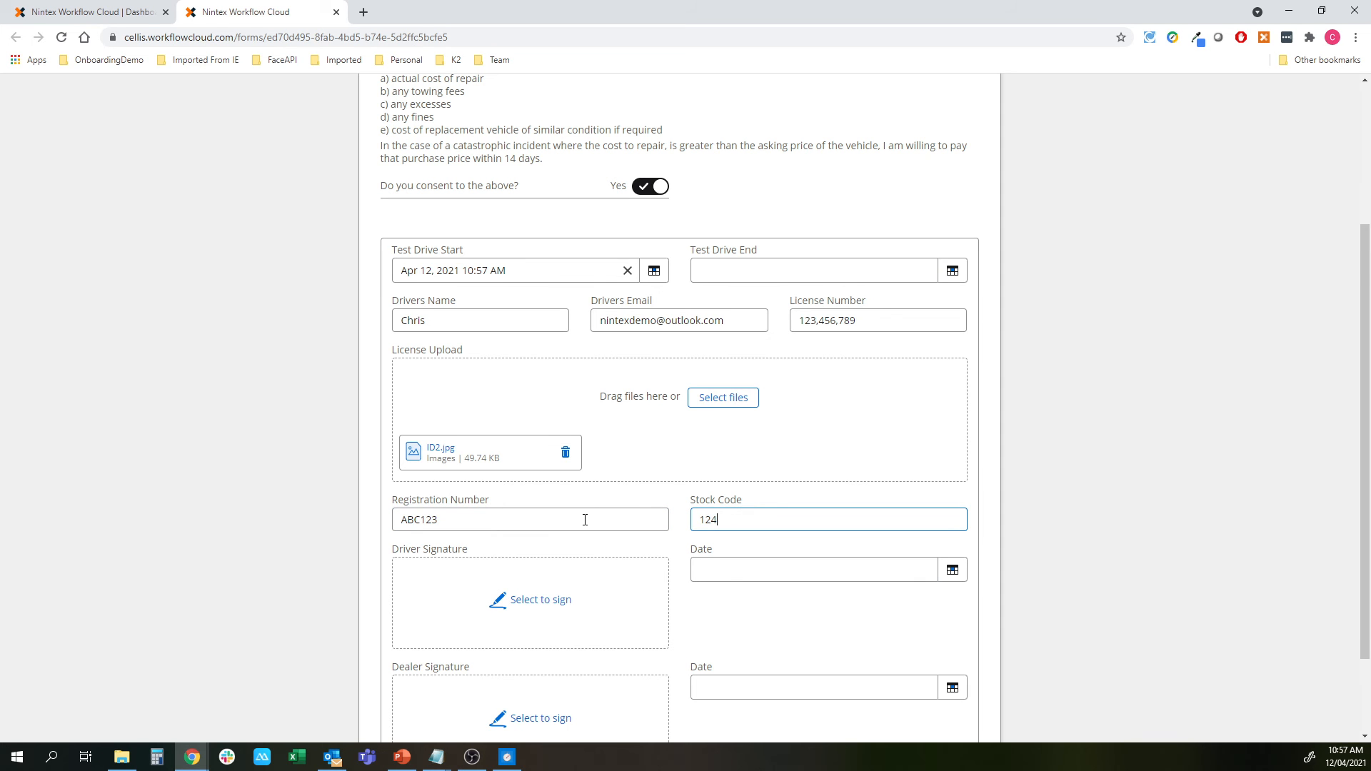
pyautogui.write('124')
pyautogui.click(544, 599)
pyautogui.click(958, 529)
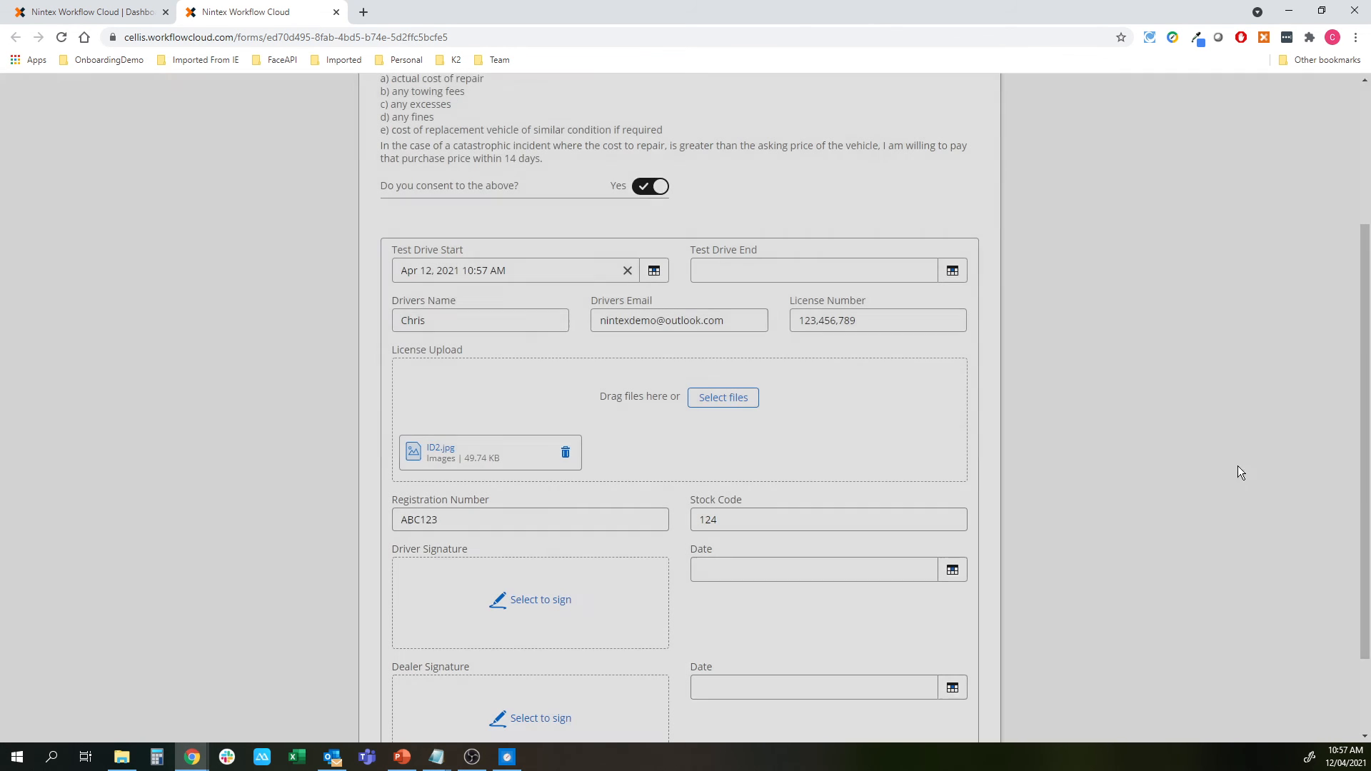
pyautogui.scroll(-2, 785, 571)
pyautogui.click(853, 693)
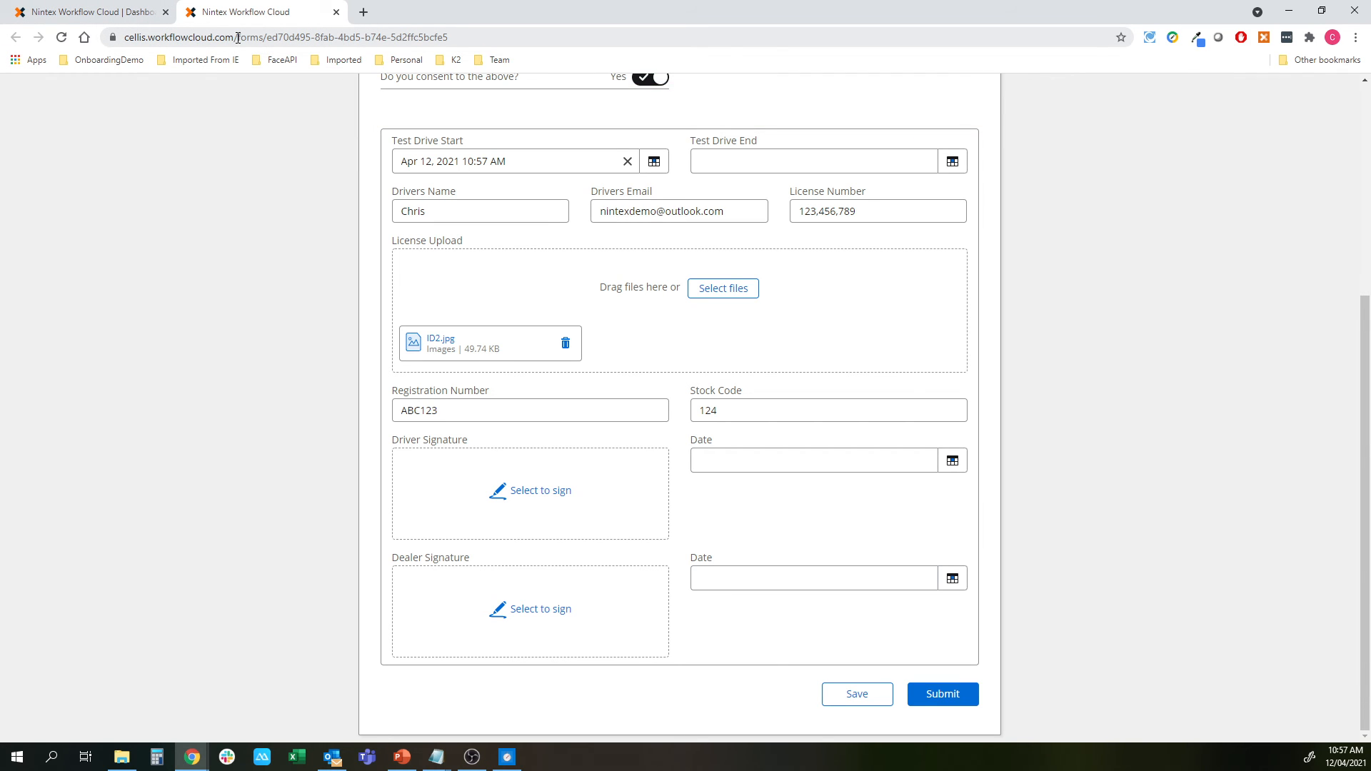
# Go to the Nintex dashboard and reopen the saved Test Drive draft form
pyautogui.moveTo(238, 37); pyautogui.dragTo(485, 34)
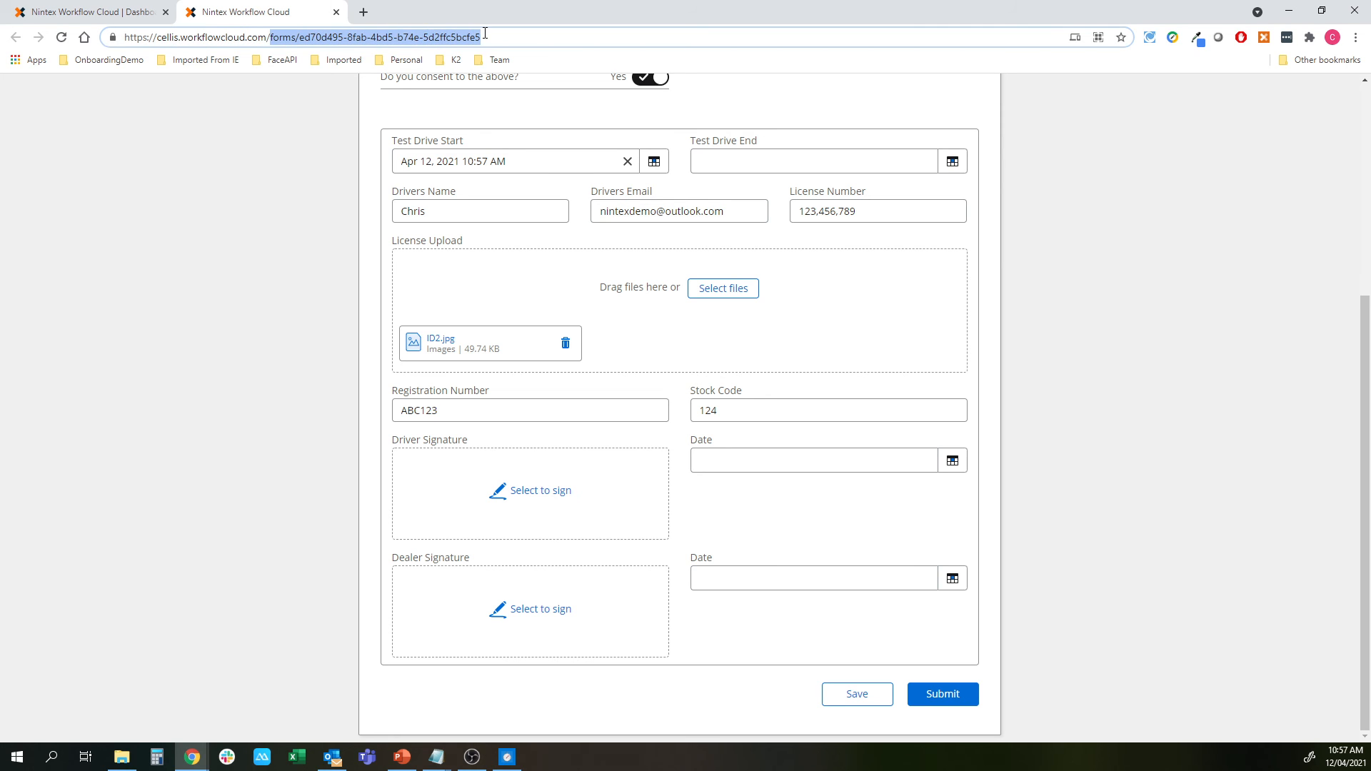
pyautogui.write('dashboard')
pyautogui.press('Return')
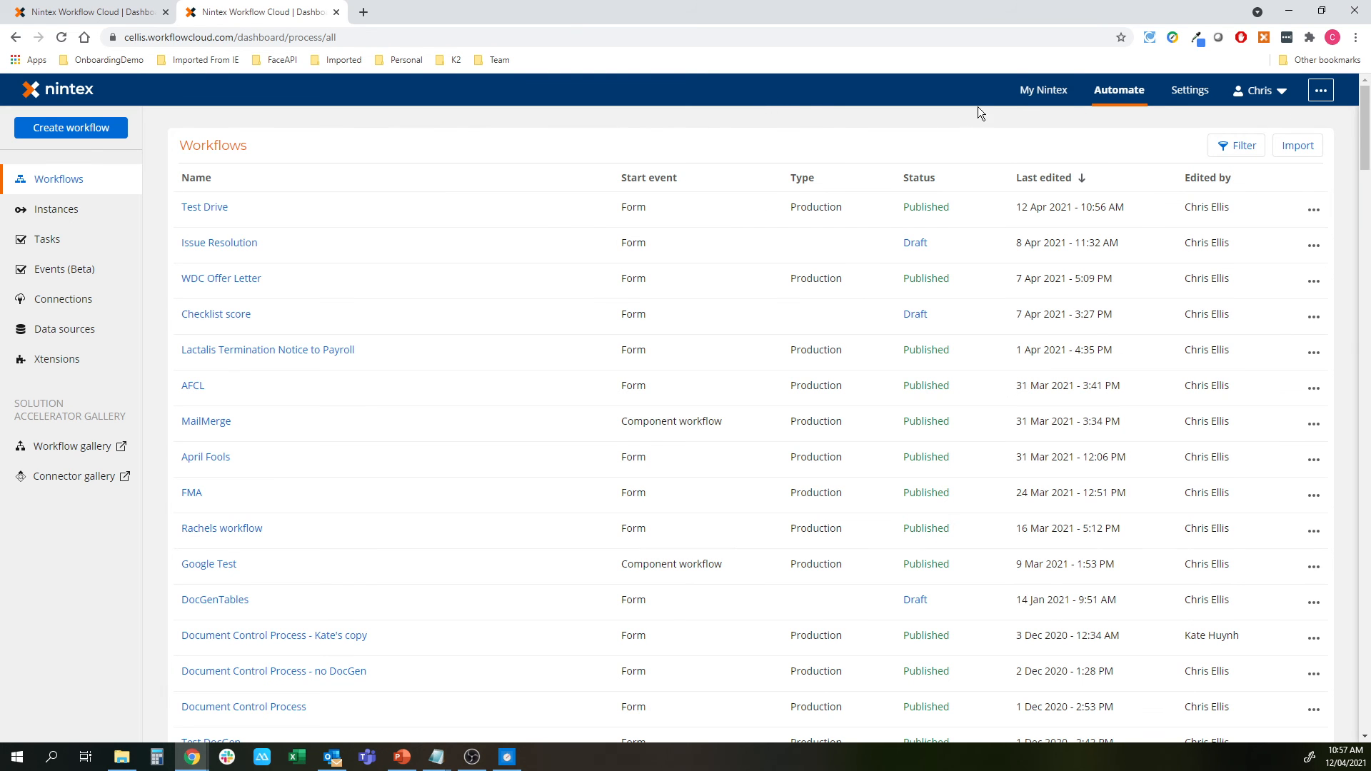
pyautogui.click(1043, 90)
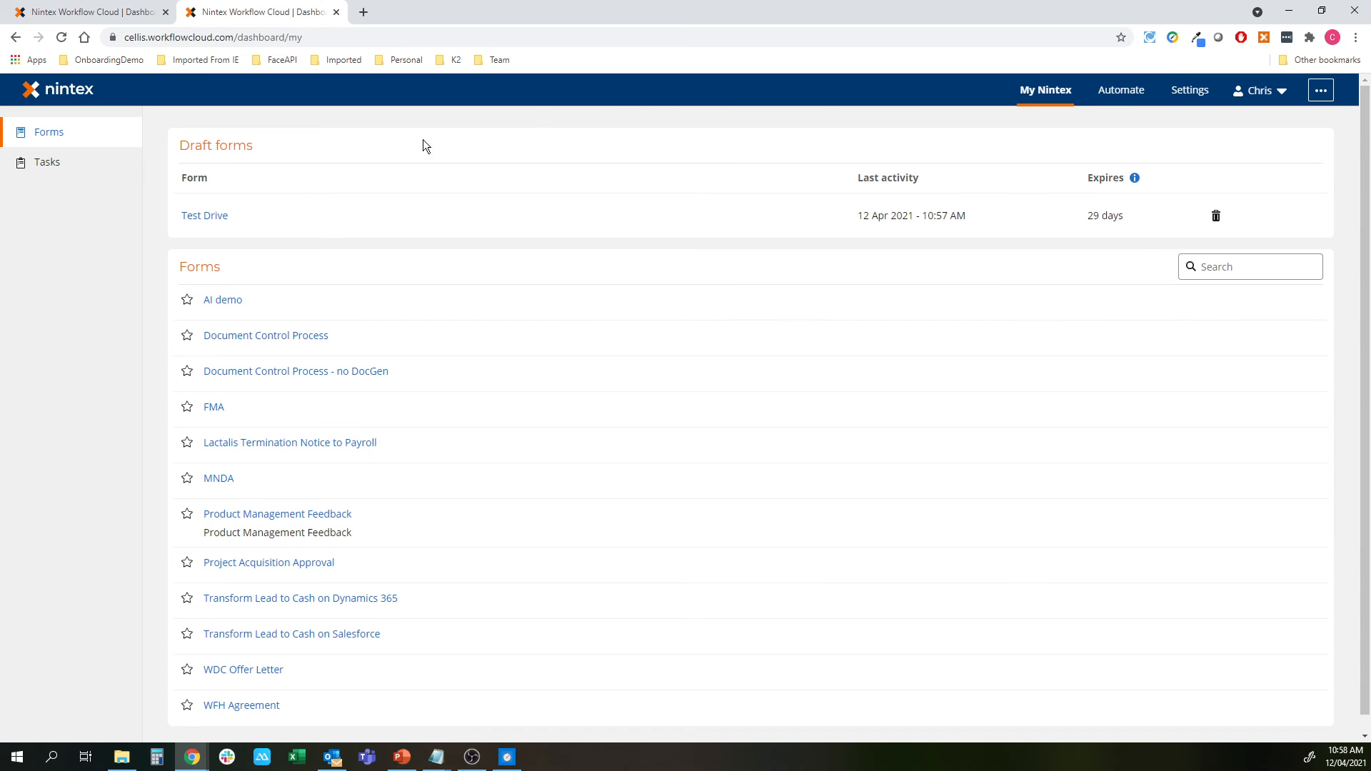
pyautogui.click(189, 216)
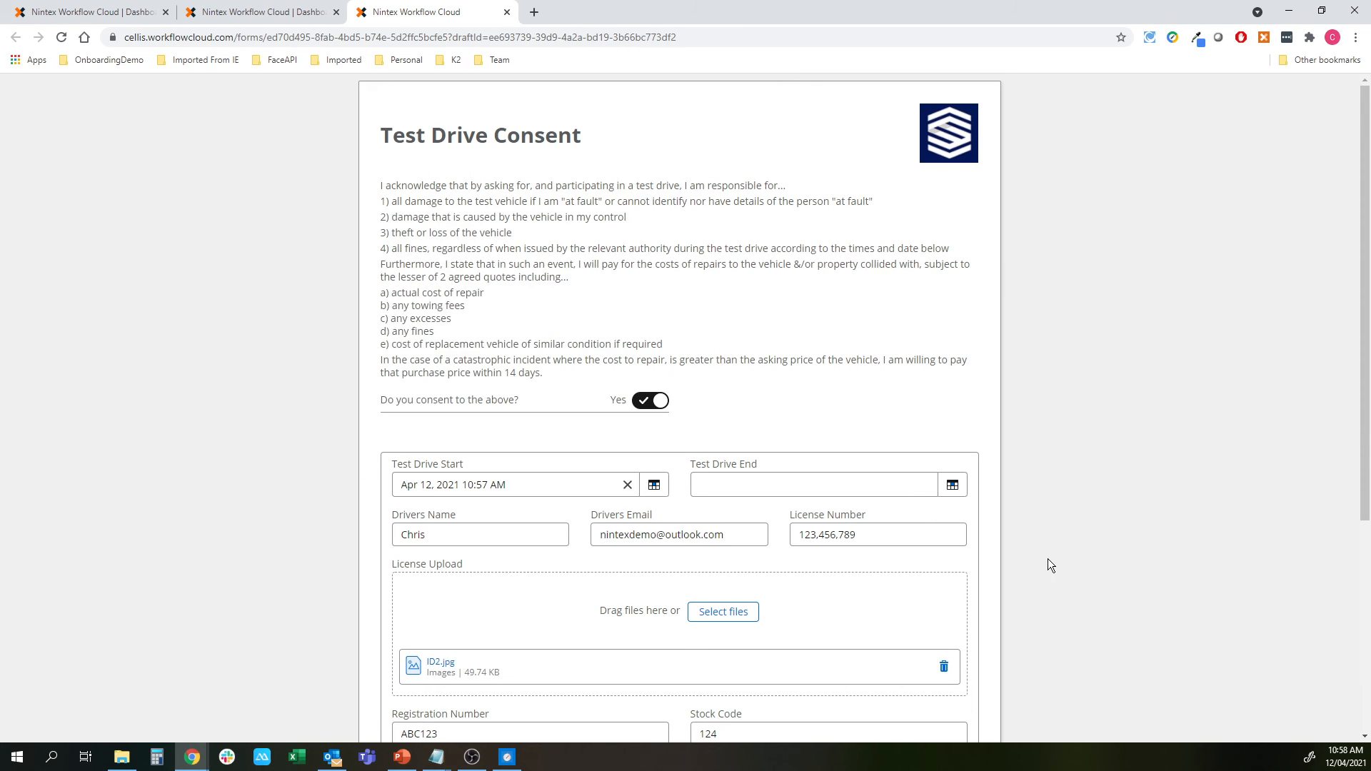
# Set Test Drive End to Apr 12, 2021, then return to the workflow designer tab
pyautogui.click(953, 486)
pyautogui.click(842, 484)
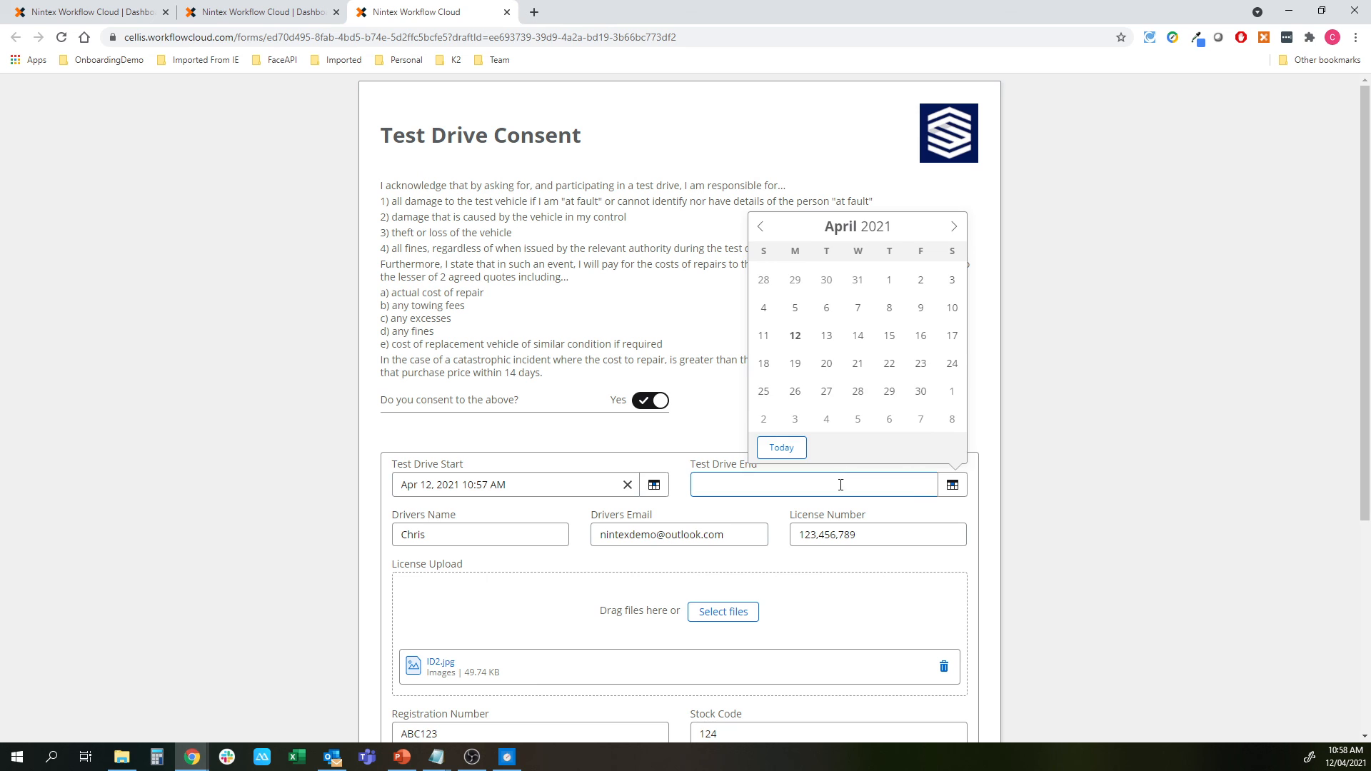
pyautogui.click(795, 482)
pyautogui.click(795, 333)
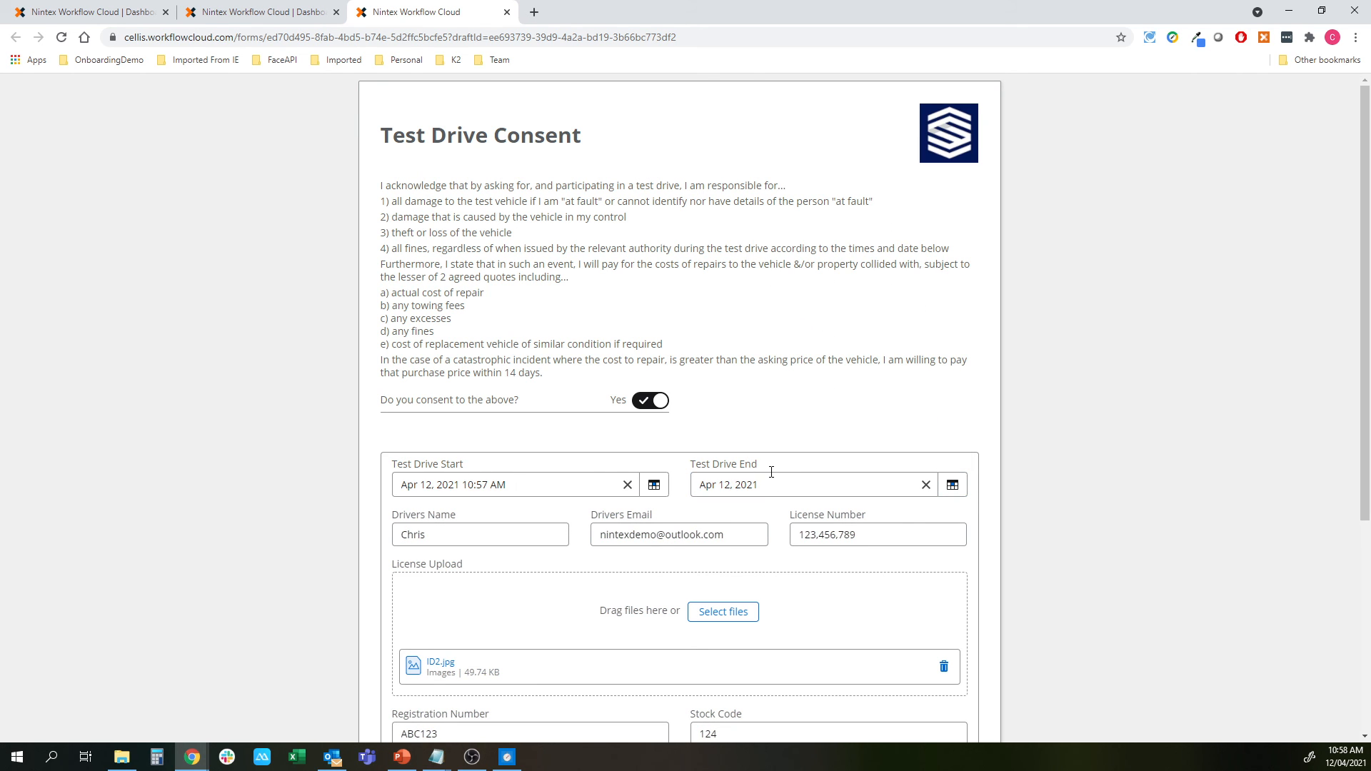
pyautogui.click(93, 12)
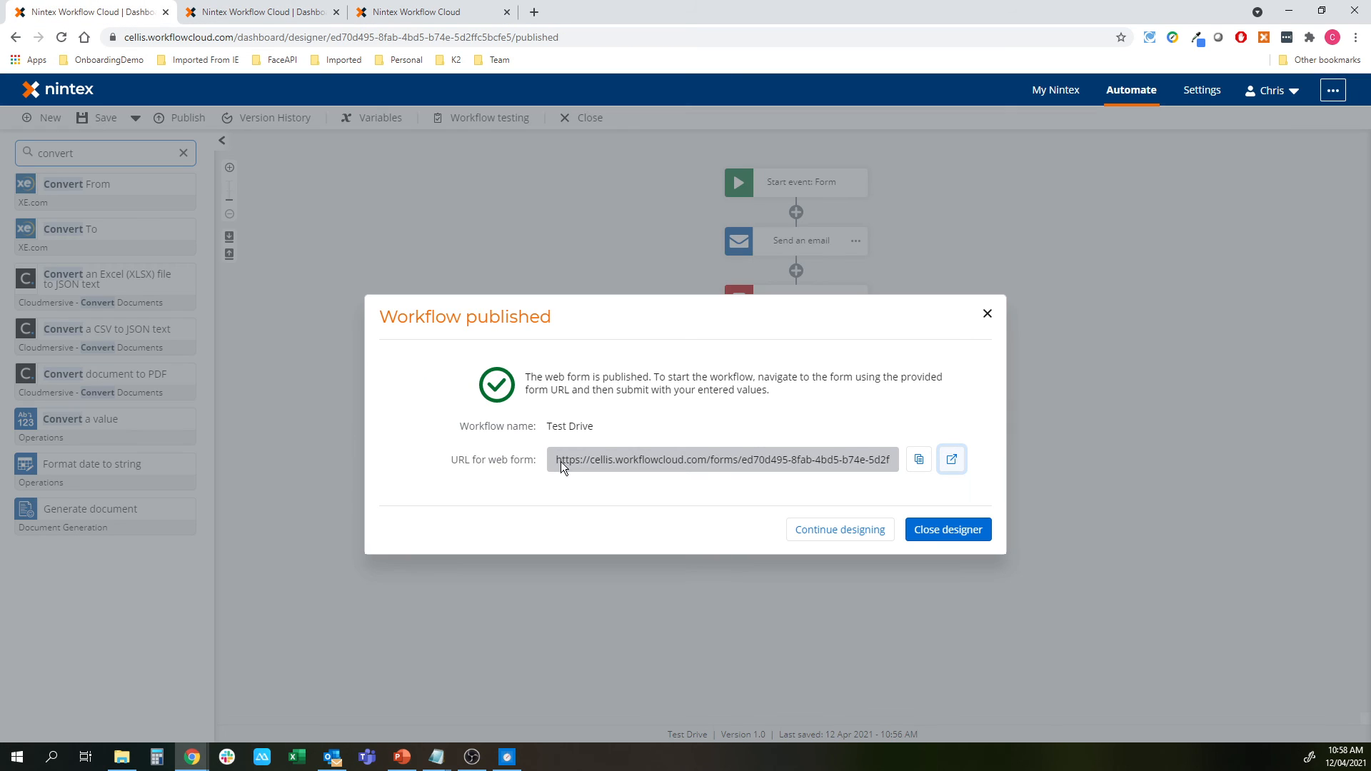
# Toggle Hide time on the Test Drive End field in the form designer and apply the changes
pyautogui.click(839, 530)
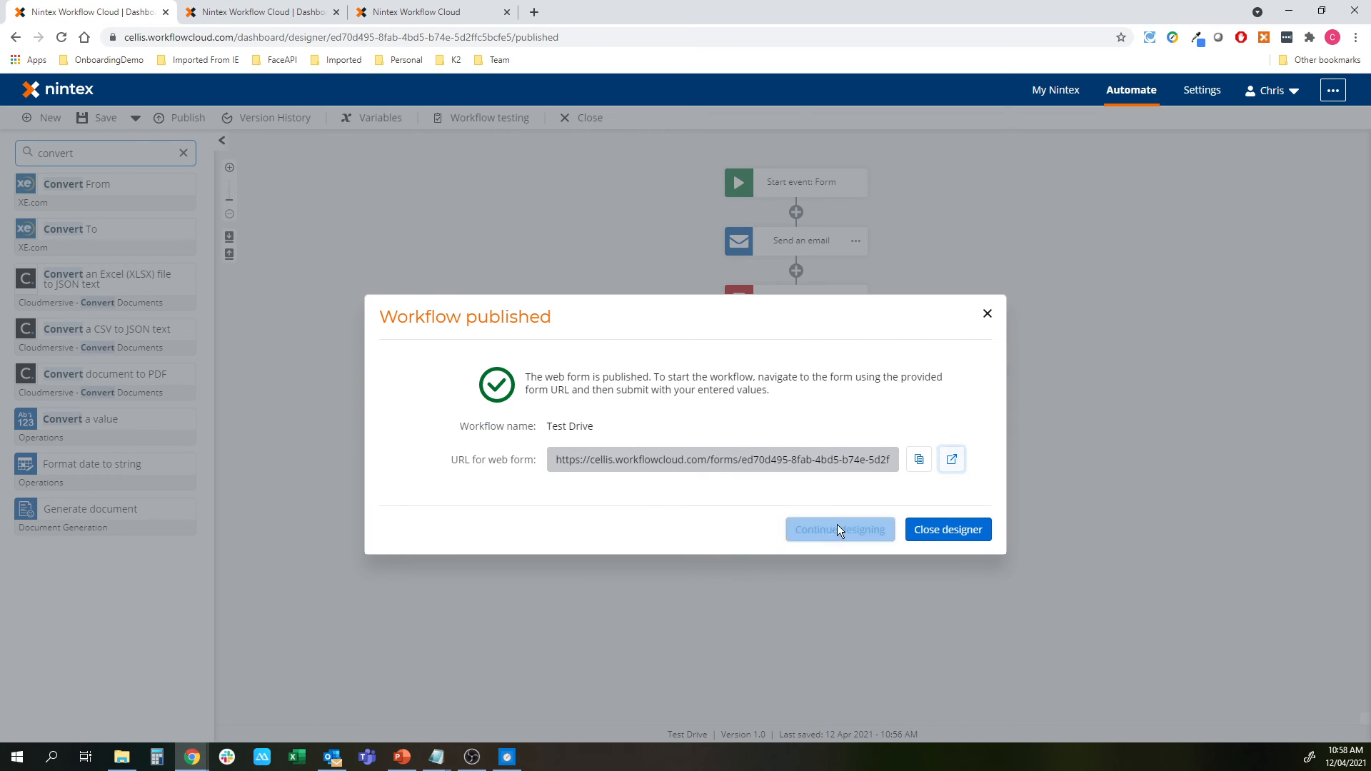
pyautogui.click(820, 185)
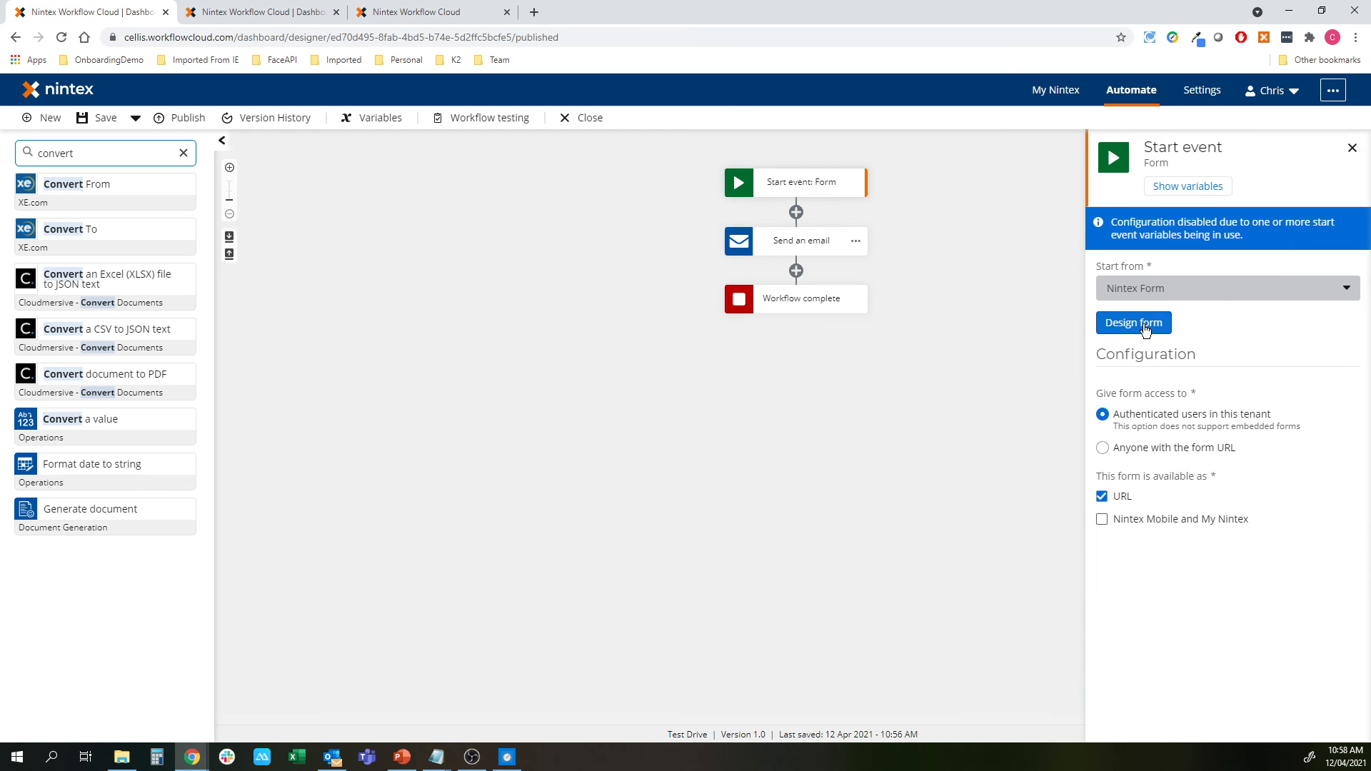
pyautogui.click(1142, 323)
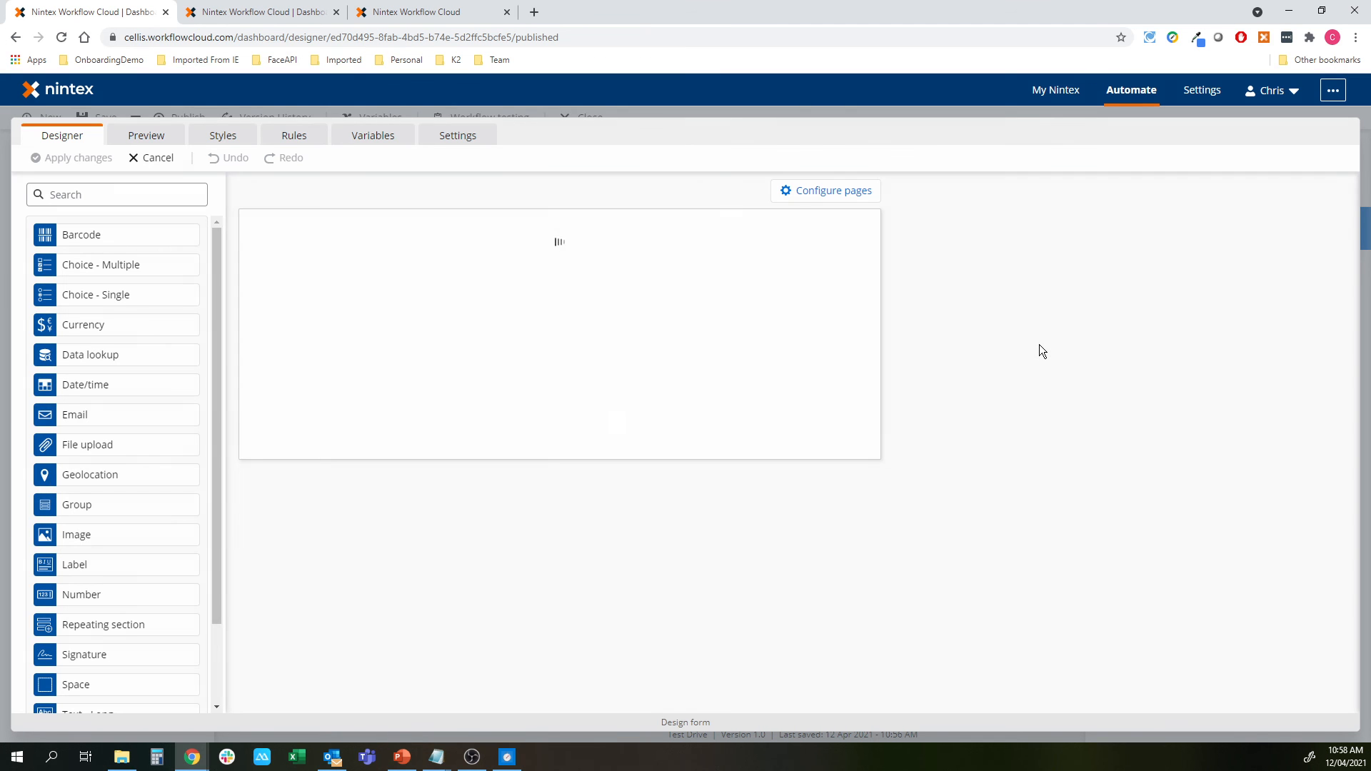
pyautogui.scroll(-6, 774, 649)
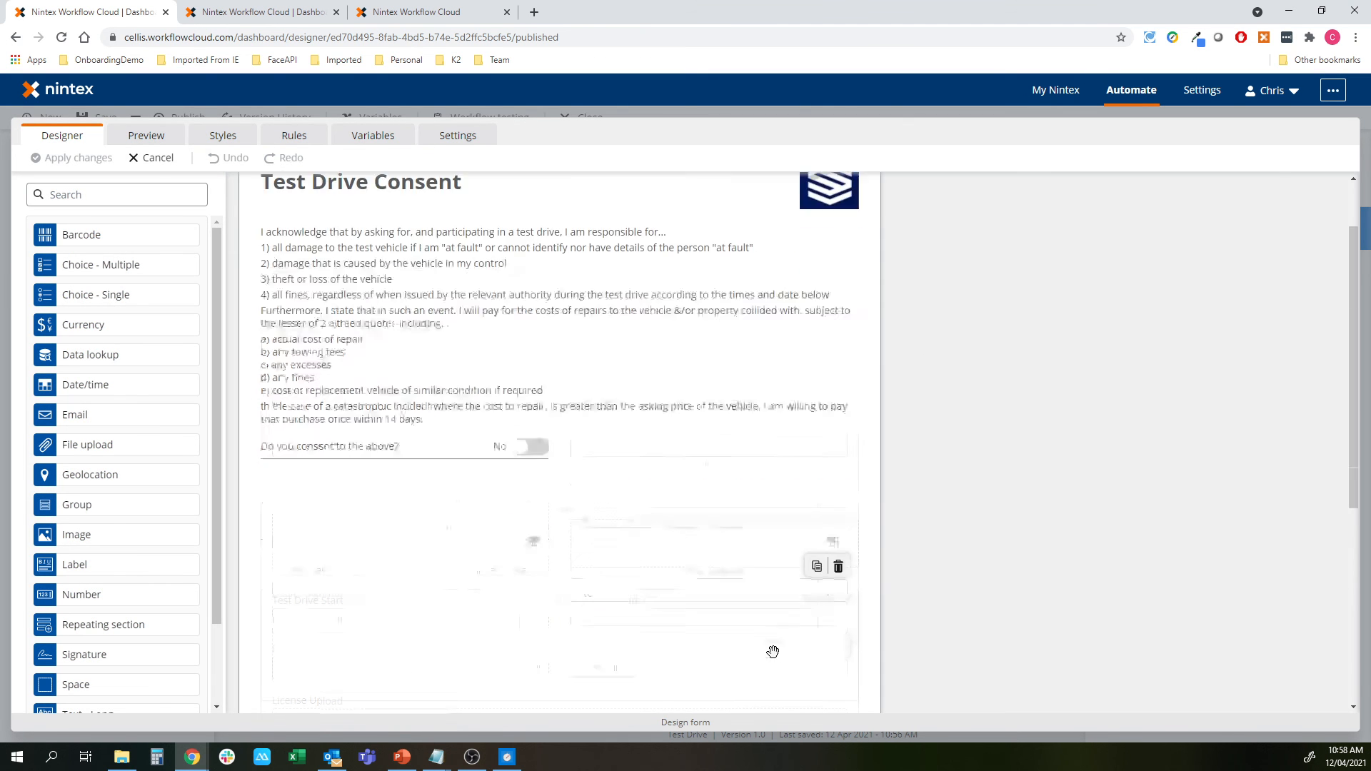
pyautogui.click(655, 190)
pyautogui.click(1320, 357)
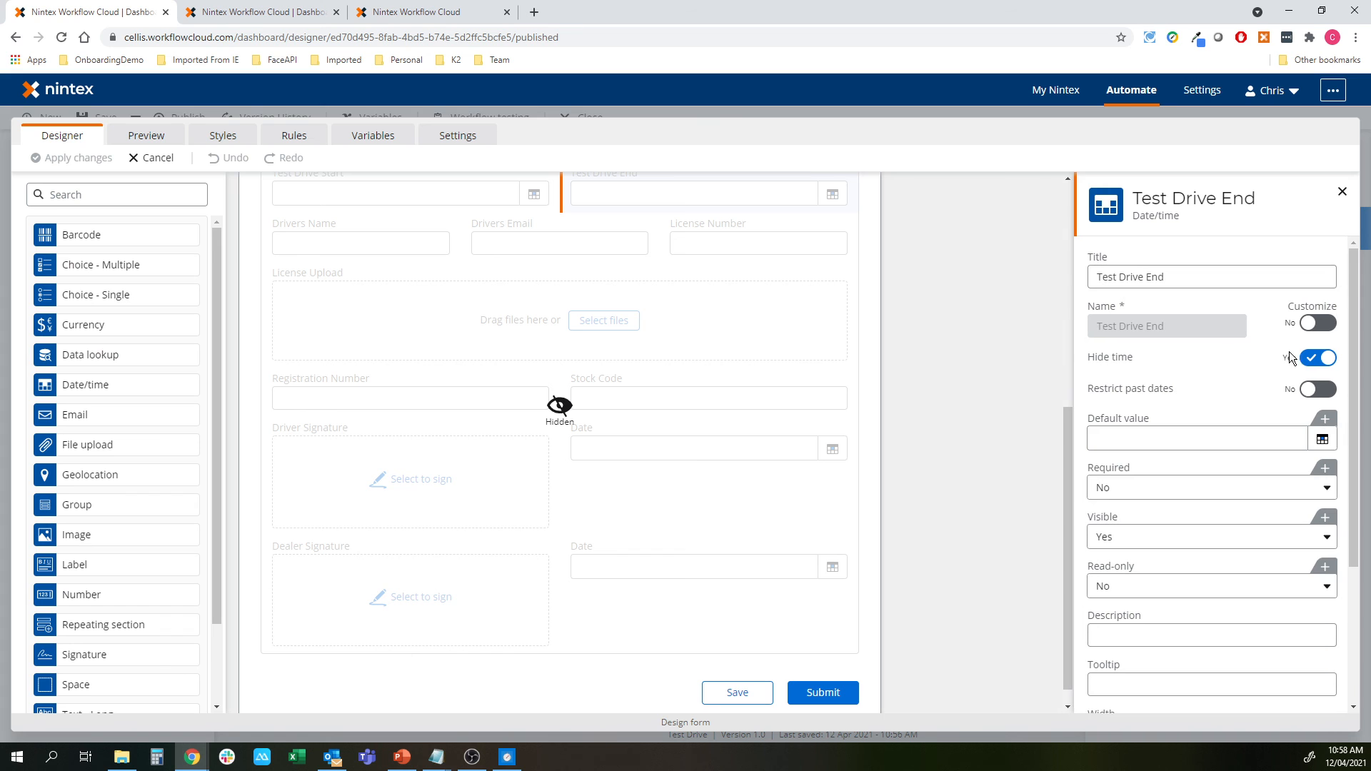
pyautogui.click(64, 160)
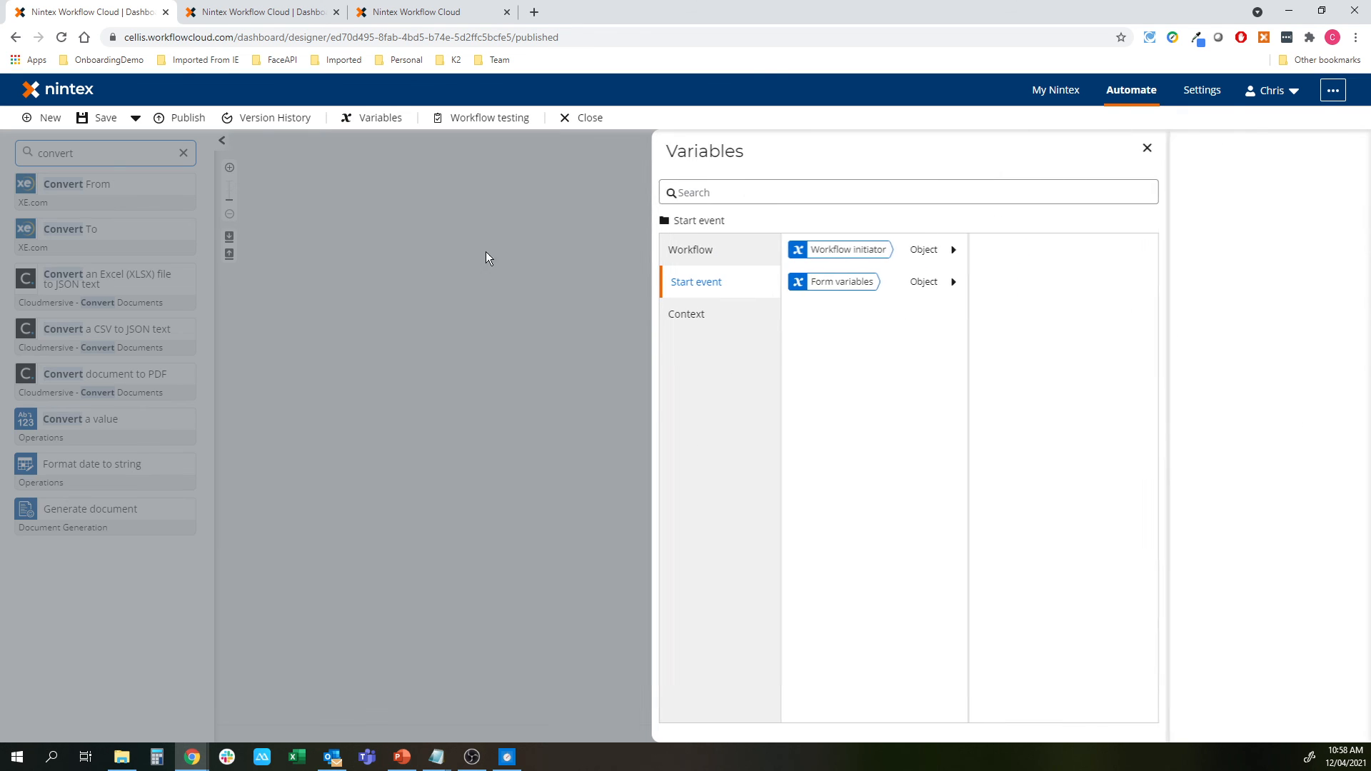
pyautogui.click(486, 252)
pyautogui.click(407, 12)
pyautogui.scroll(-5, 857, 346)
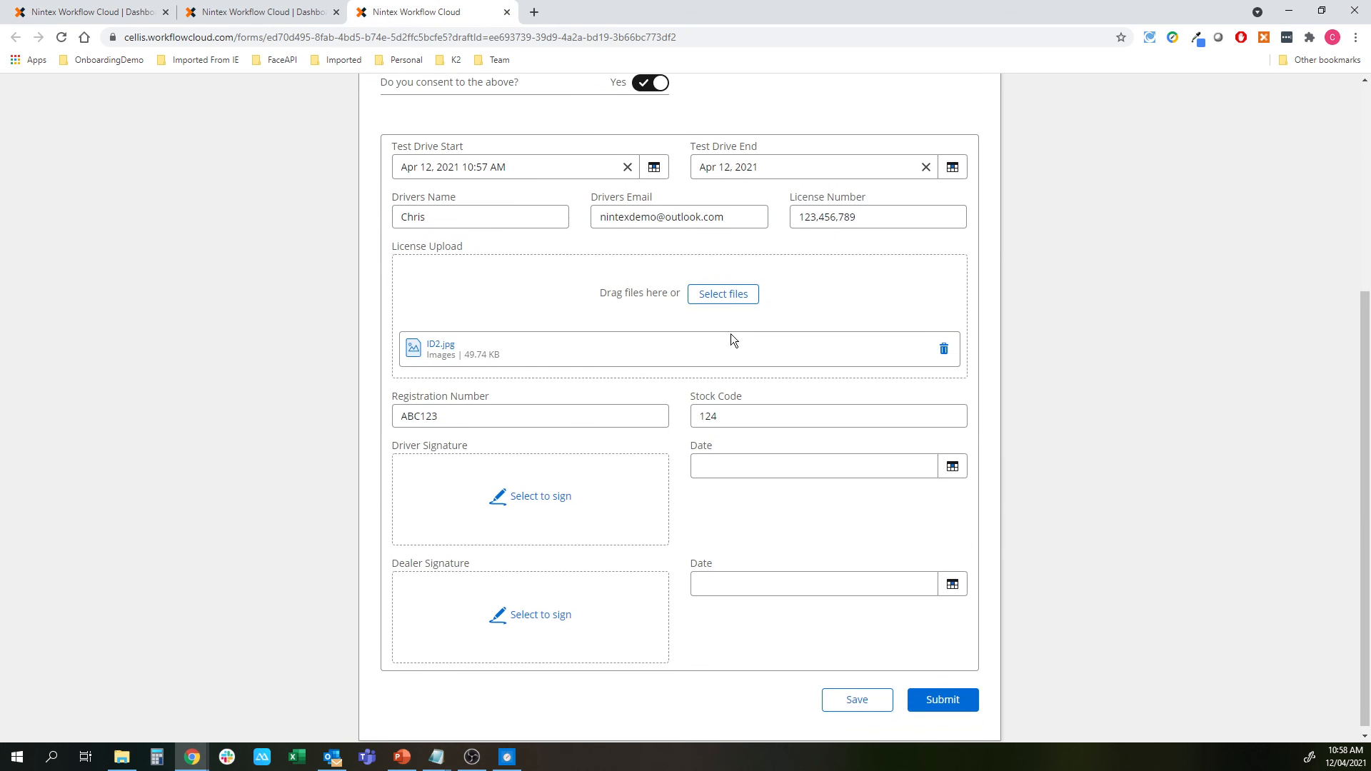
# Draw the driver signature and date it April 12
pyautogui.click(545, 486)
pyautogui.moveTo(580, 357)
pyautogui.mouseDown()
pyautogui.moveTo(637, 310)
pyautogui.moveTo(821, 410)
pyautogui.mouseUp()
pyautogui.moveTo(944, 342); pyautogui.dragTo(889, 441)
pyautogui.moveTo(727, 404); pyautogui.dragTo(917, 423)
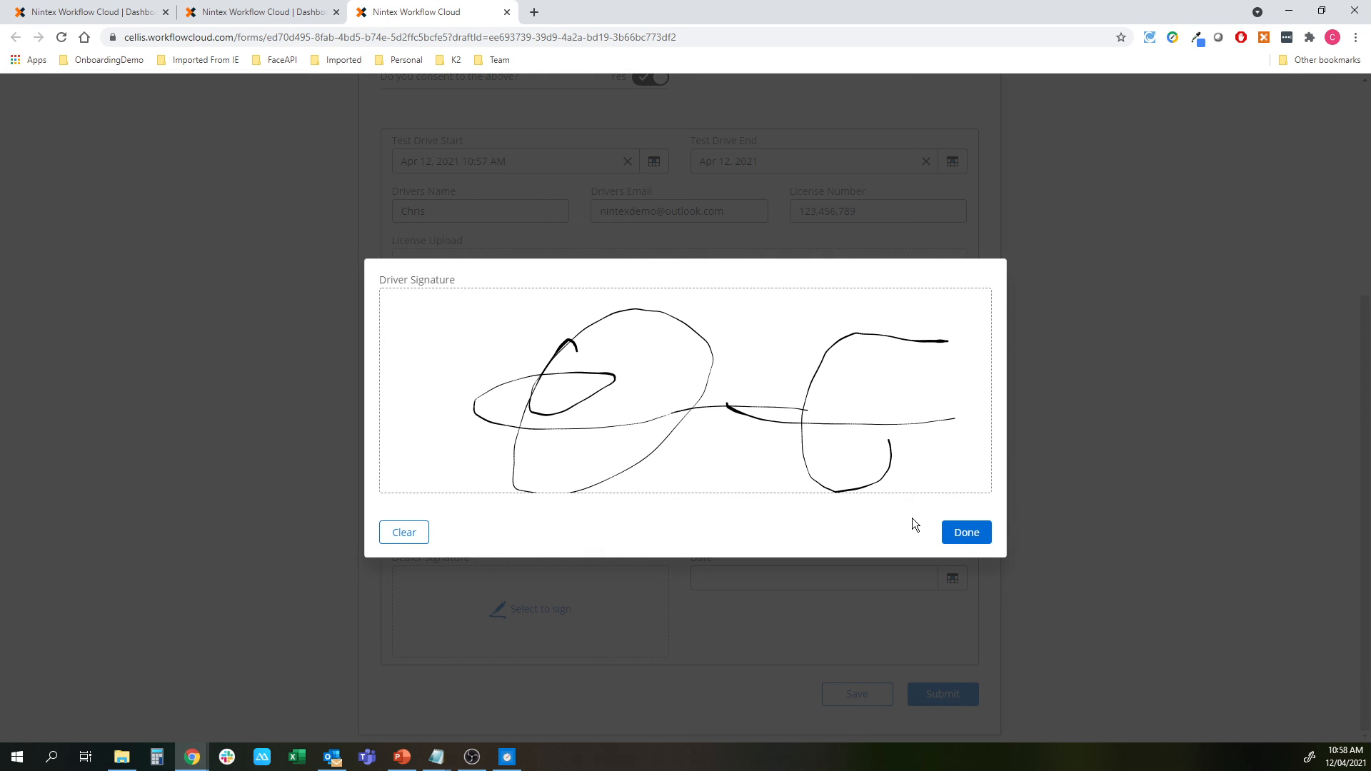
pyautogui.click(966, 532)
pyautogui.click(783, 462)
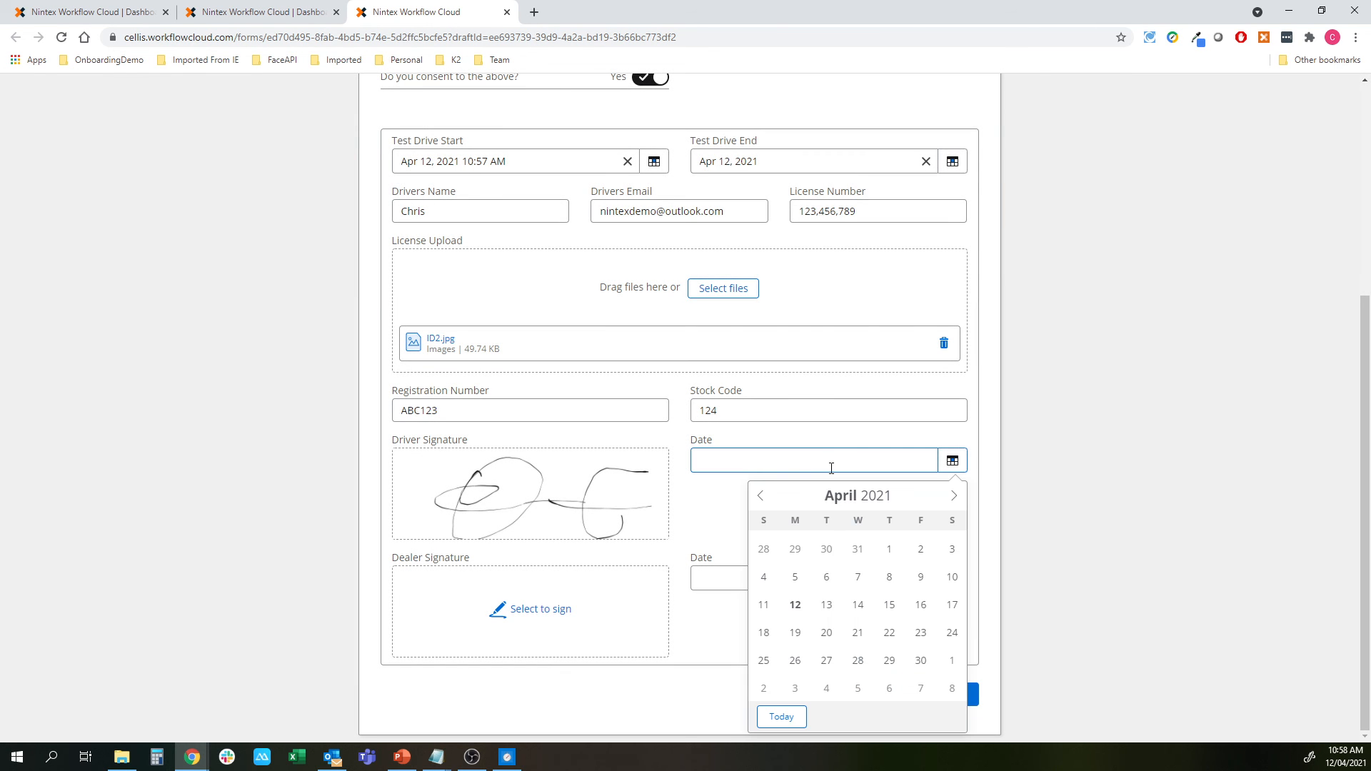
pyautogui.click(796, 604)
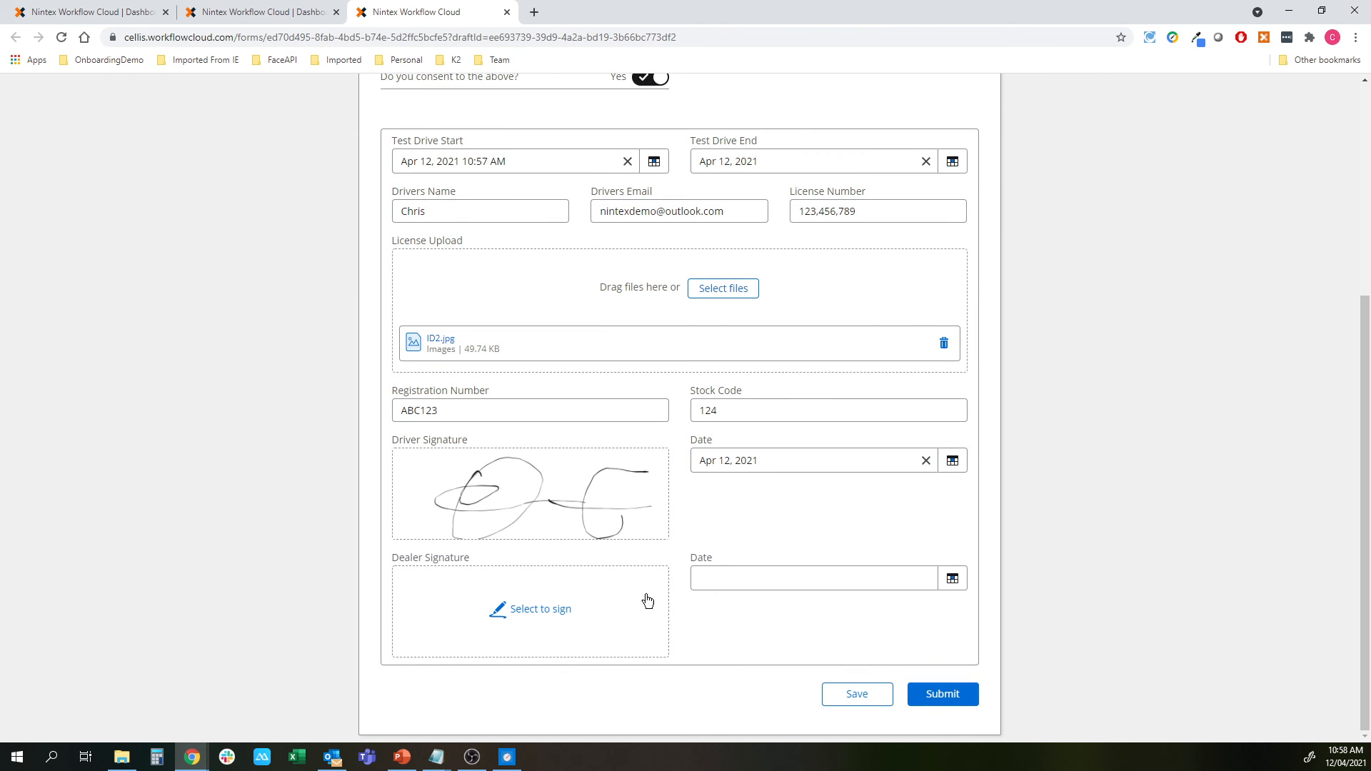
# Add the dealer signature dated April 12 and submit the consent form
pyautogui.click(551, 609)
pyautogui.moveTo(694, 355)
pyautogui.mouseDown()
pyautogui.moveTo(564, 367)
pyautogui.moveTo(667, 349)
pyautogui.moveTo(714, 400)
pyautogui.mouseUp()
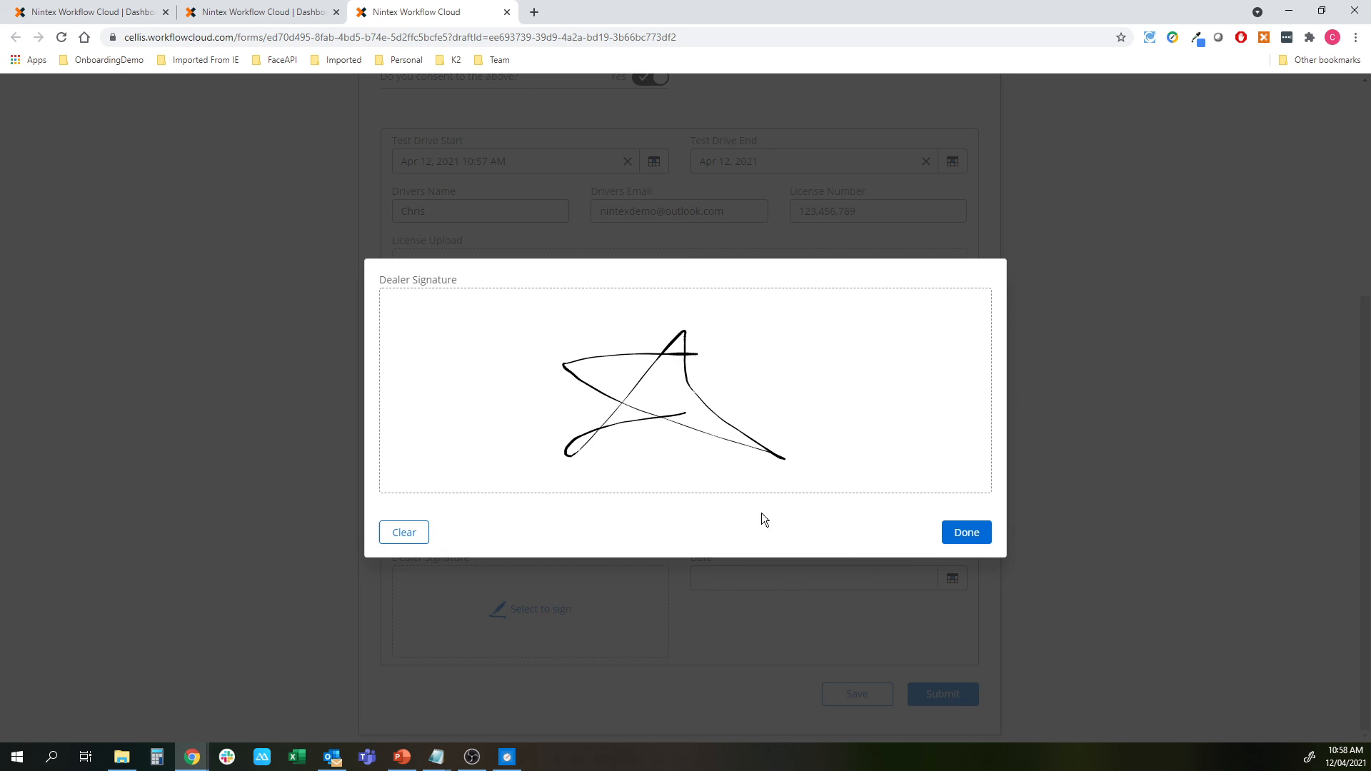
pyautogui.click(966, 532)
pyautogui.click(774, 575)
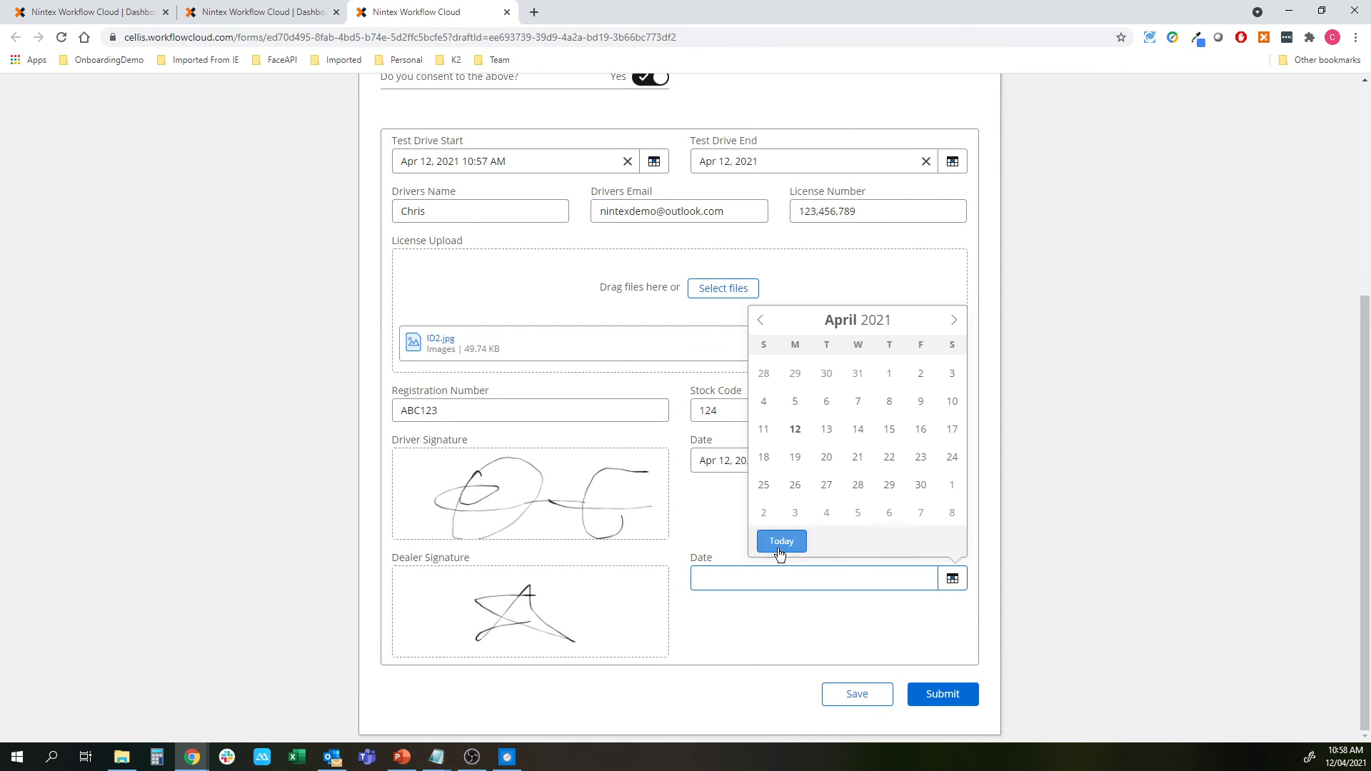
pyautogui.click(794, 428)
pyautogui.click(943, 693)
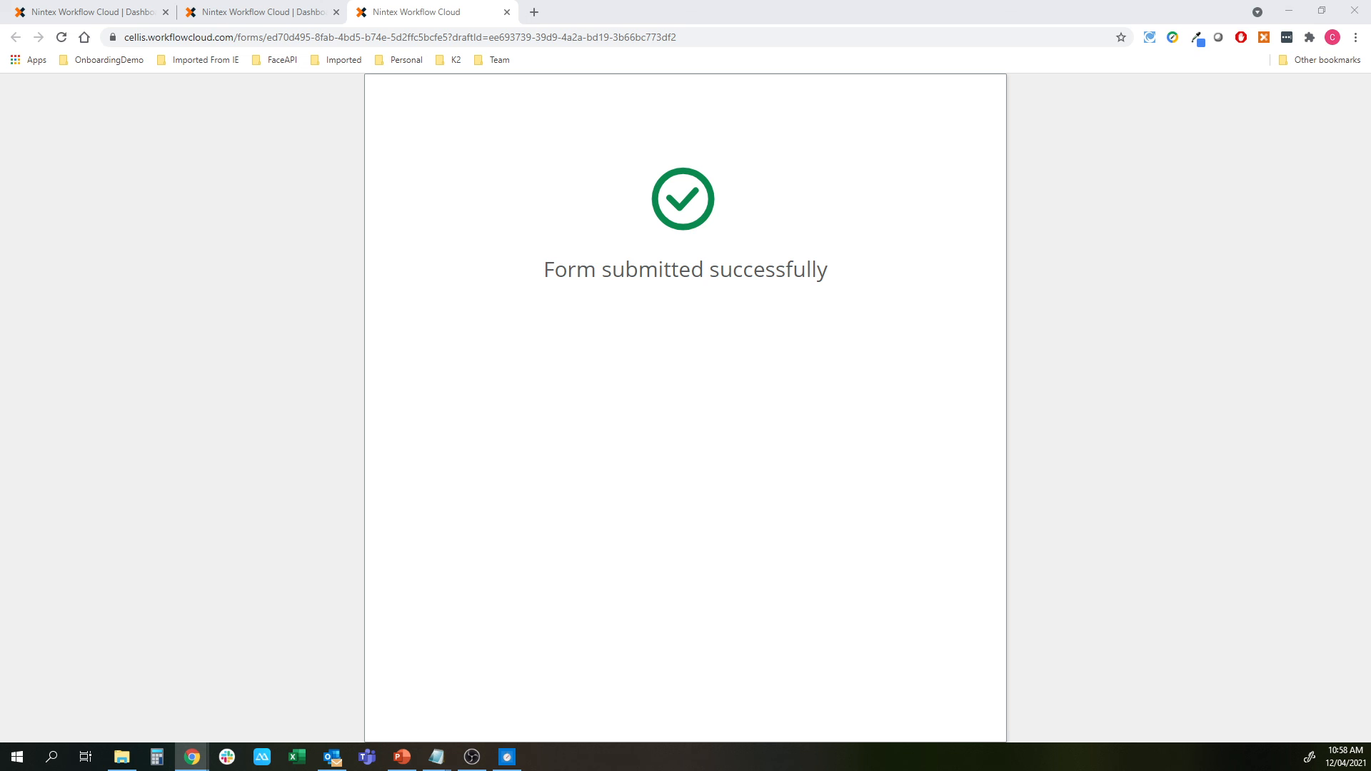
pyautogui.moveTo(1021, 116); pyautogui.dragTo(603, 103)
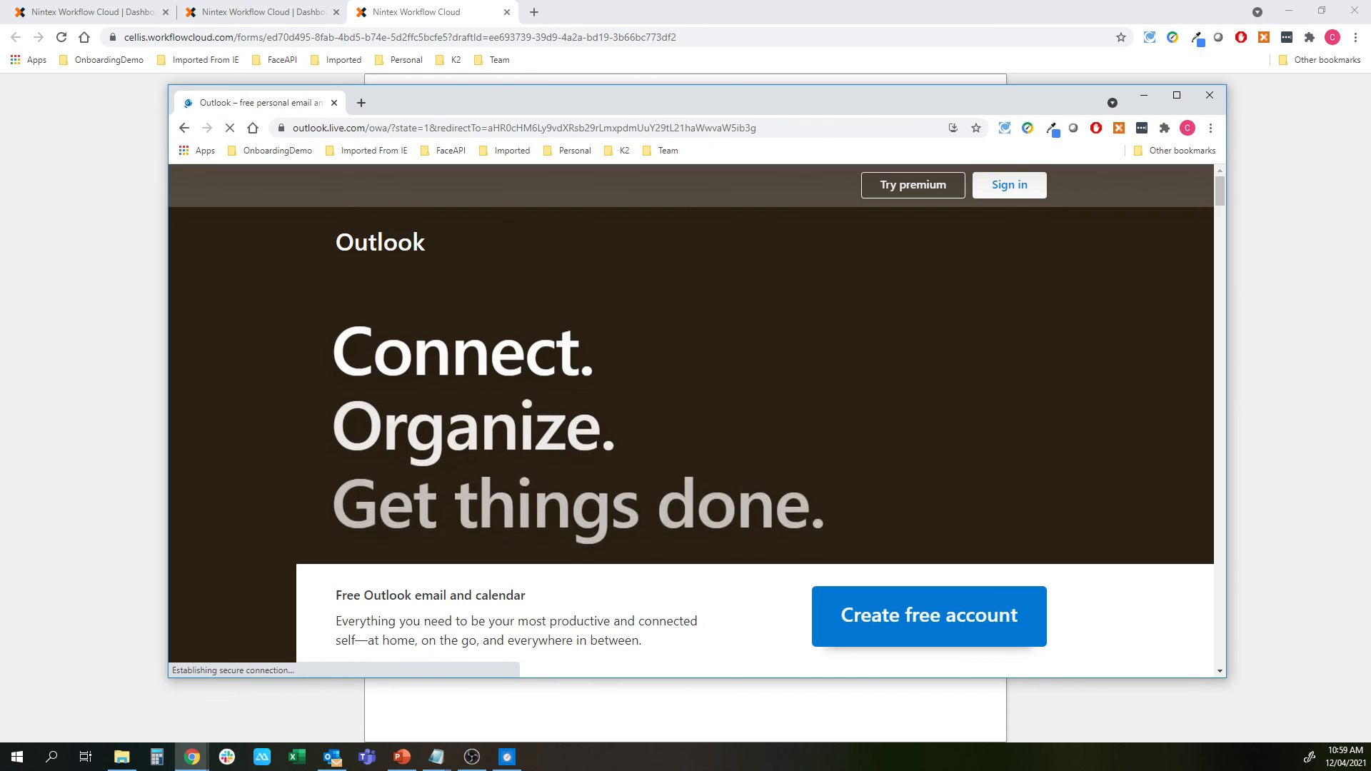
# Sign in to Outlook and read the newest Your Test Drive Details email
pyautogui.click(1011, 187)
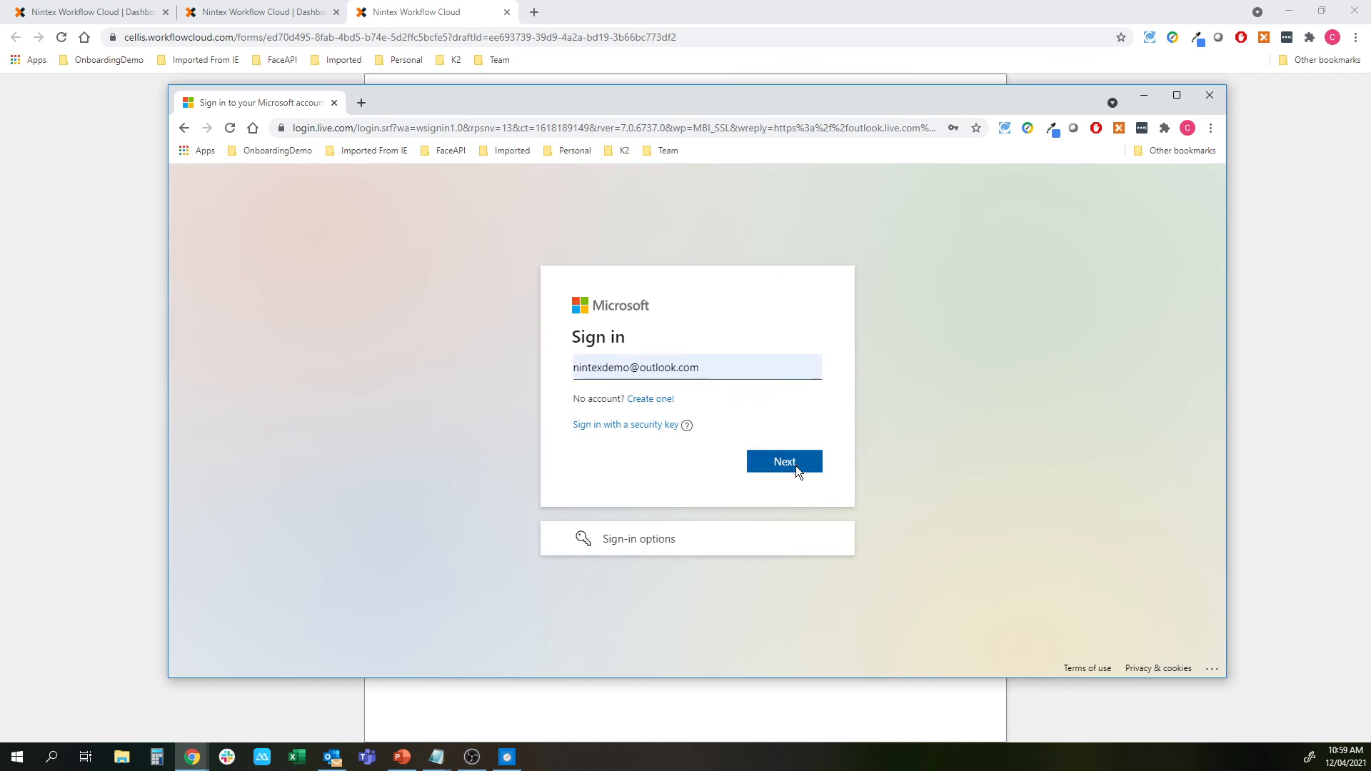
pyautogui.click(798, 463)
pyautogui.click(780, 492)
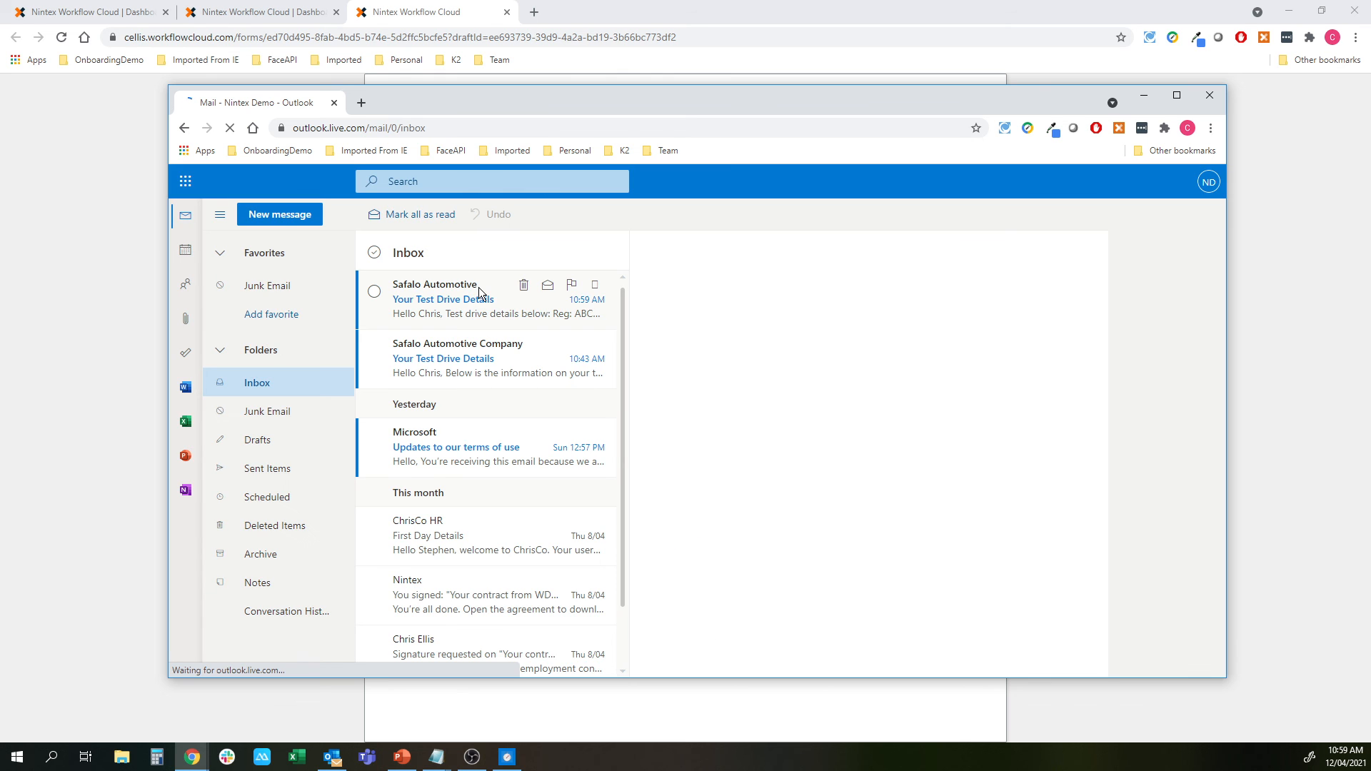
pyautogui.click(479, 286)
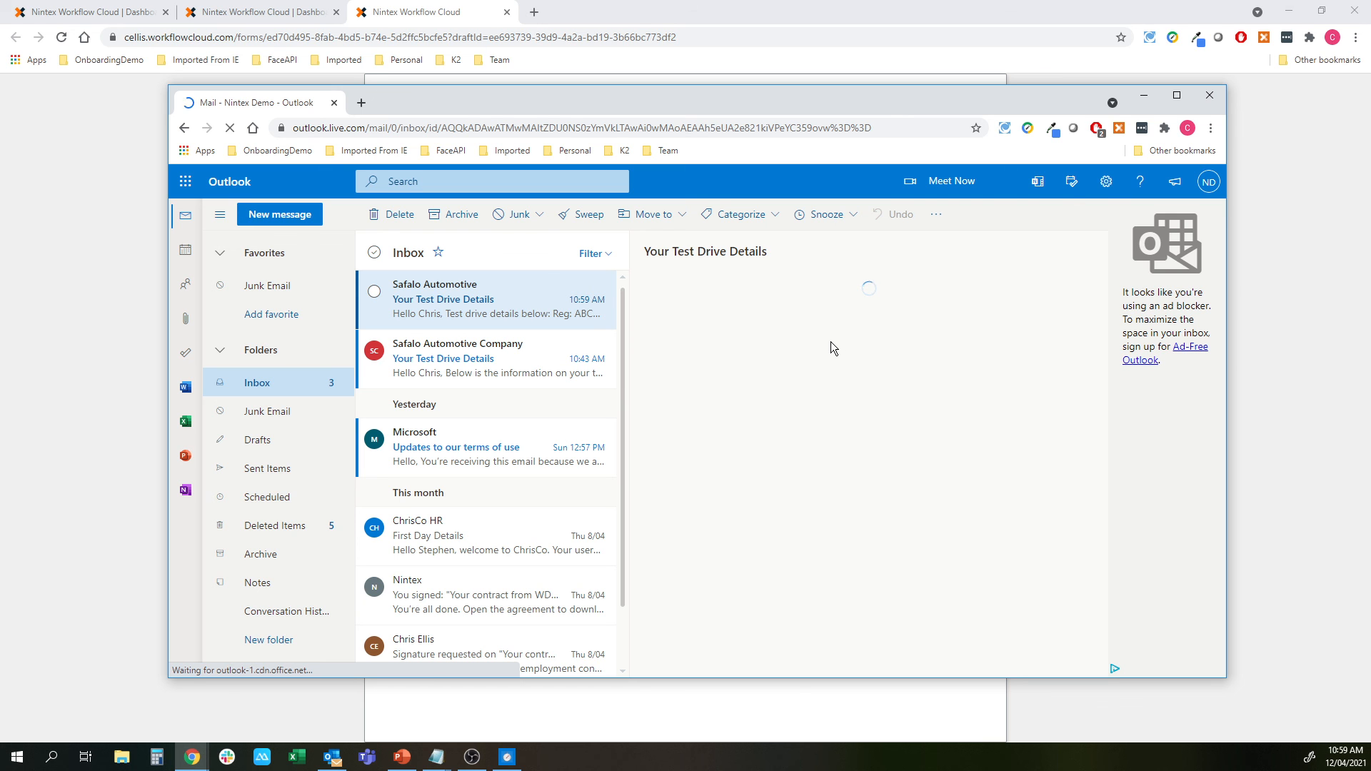
pyautogui.doubleClick(868, 92)
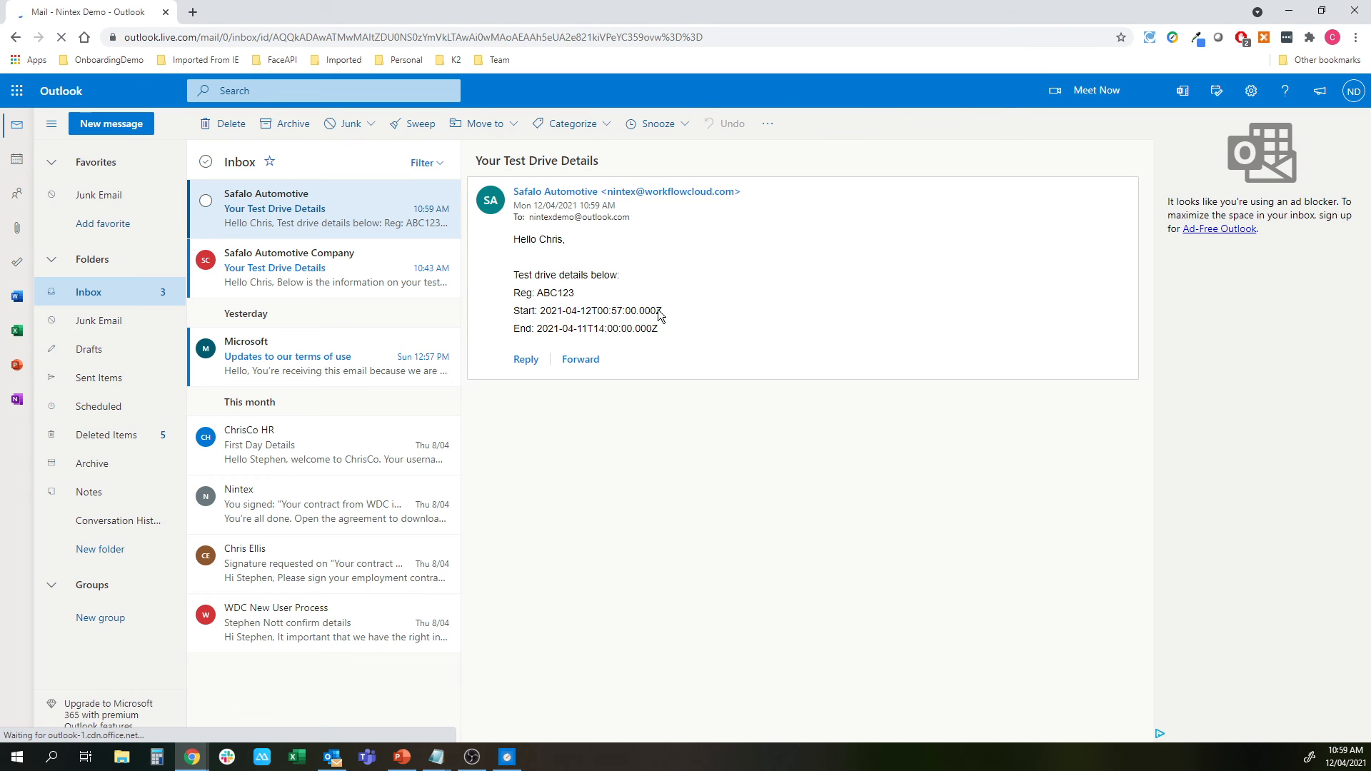
pyautogui.moveTo(537, 311); pyautogui.dragTo(697, 313)
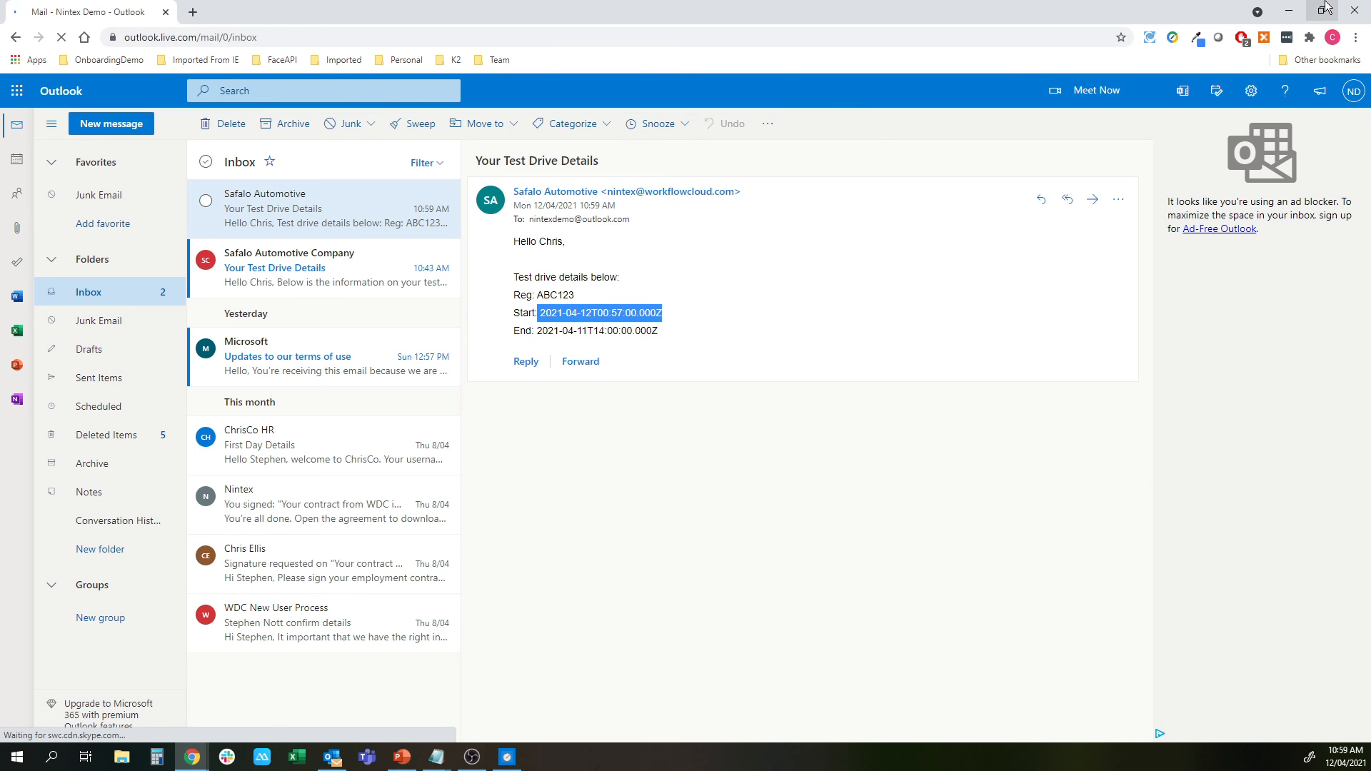
# Minimise Outlook and go back to the Nintex workflow designer tab
pyautogui.click(1289, 10)
pyautogui.click(278, 9)
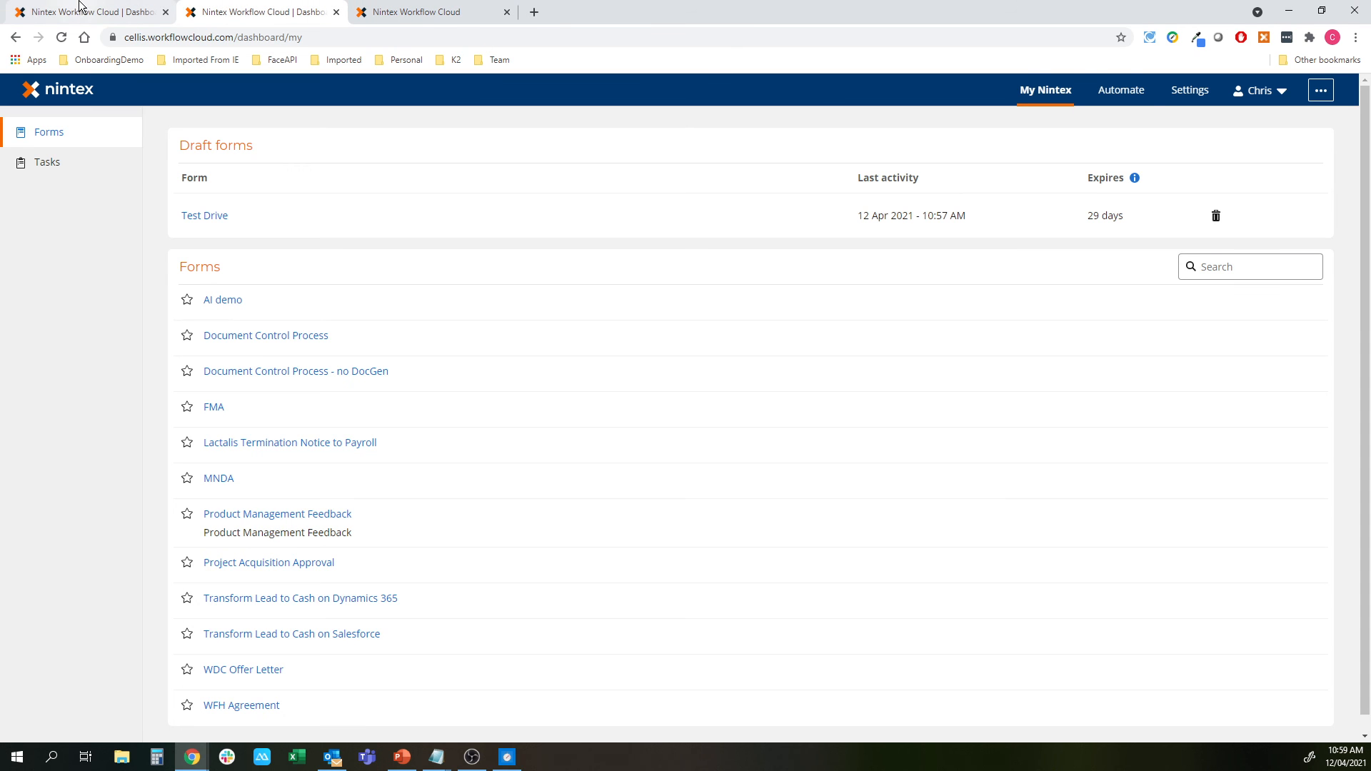
pyautogui.click(80, 10)
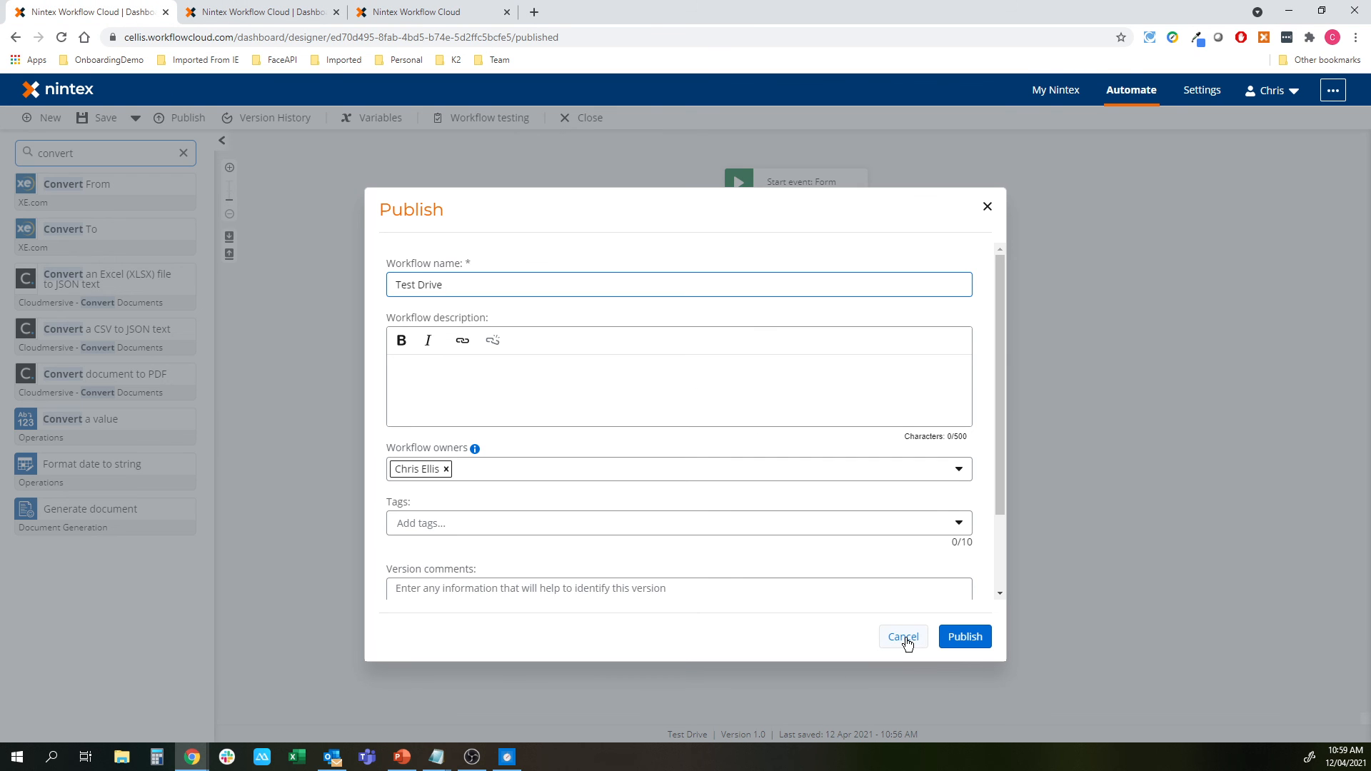